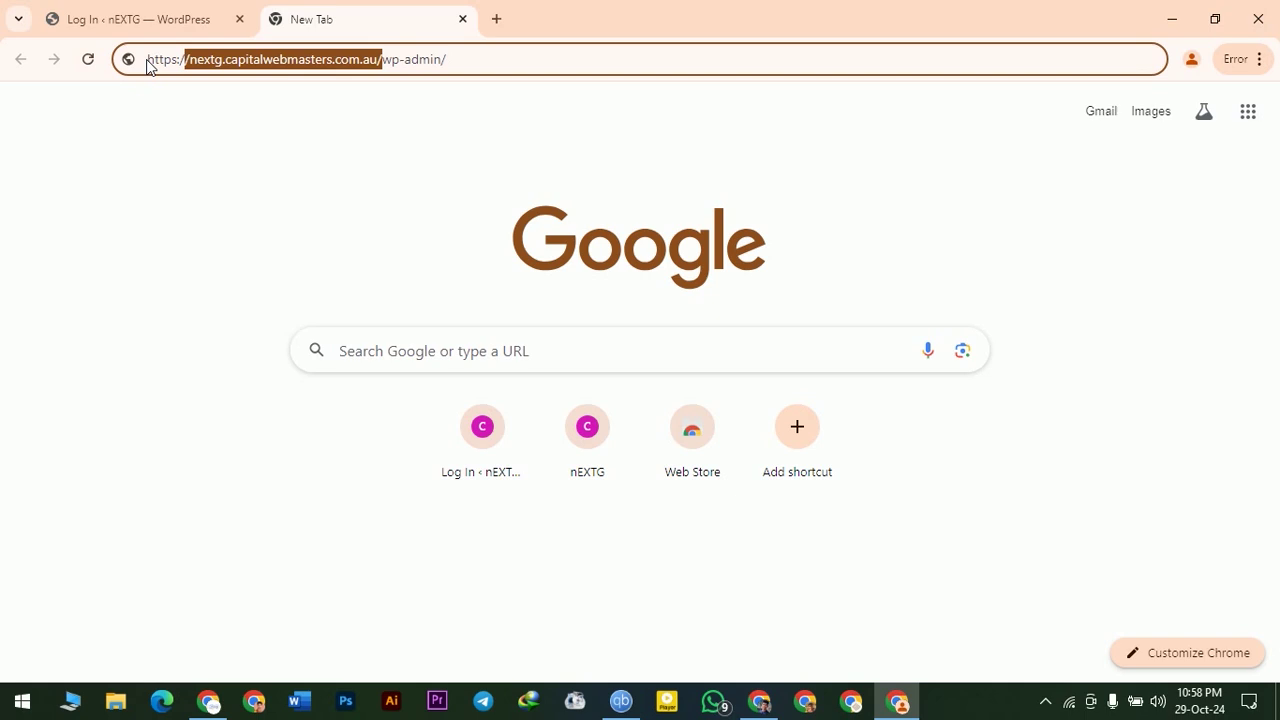
- Load nextg.capitalwebmasters.com.au/wp-admin/ in a new Chrome tab to reach the WordPress login
{"action": "left_click", "coordinate": [147, 60]}
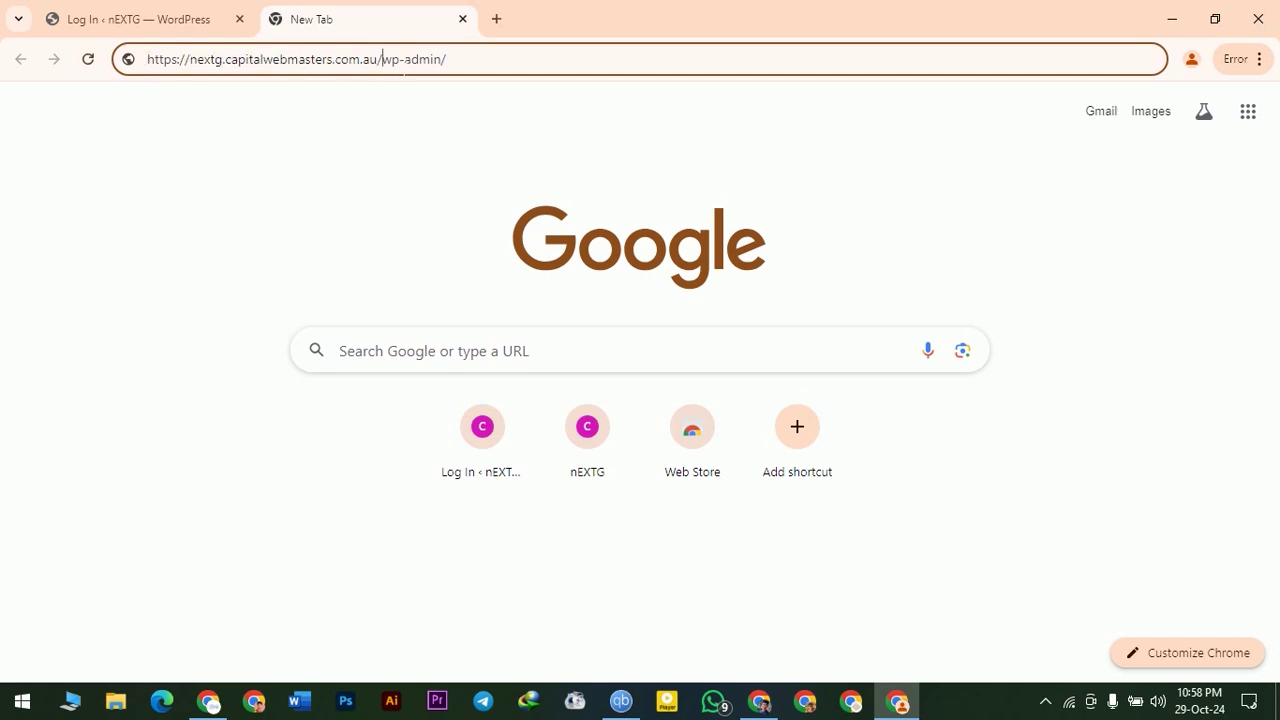
{"action": "left_click_drag", "start_coordinate": [463, 62], "coordinate": [393, 62]}
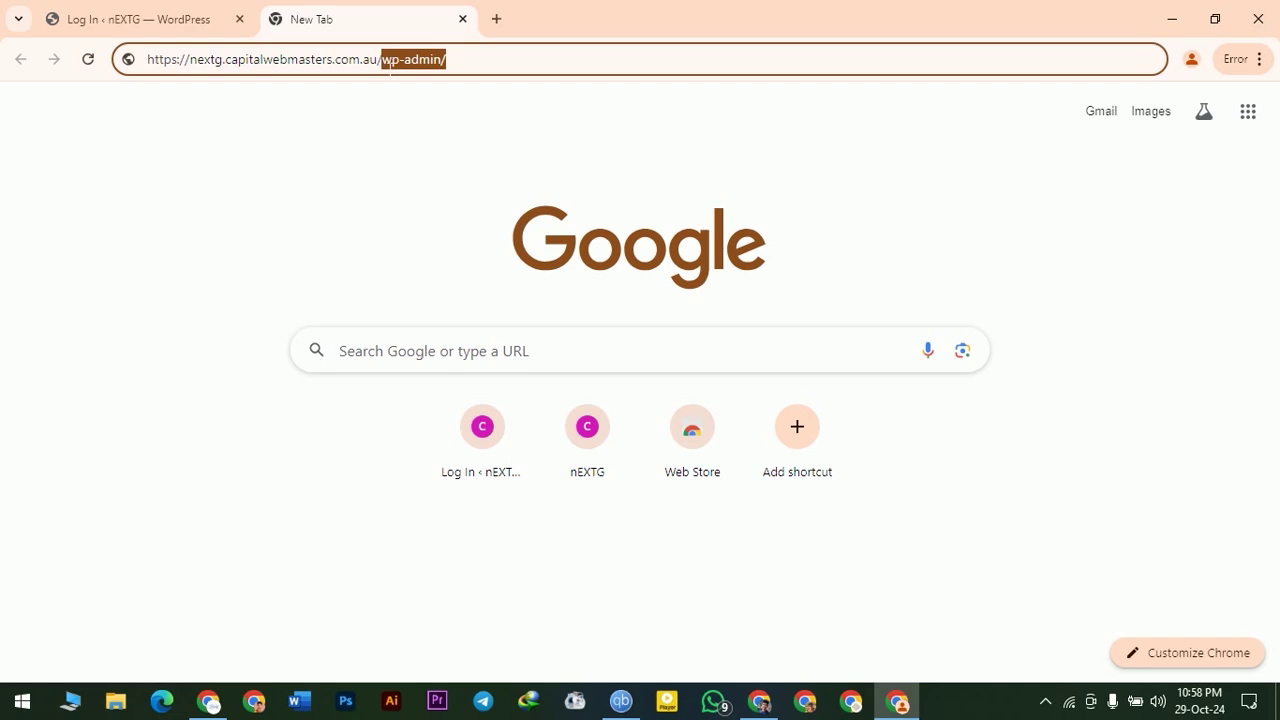
{"action": "double_click", "coordinate": [218, 62]}
{"action": "left_click_drag", "start_coordinate": [185, 62], "coordinate": [218, 66]}
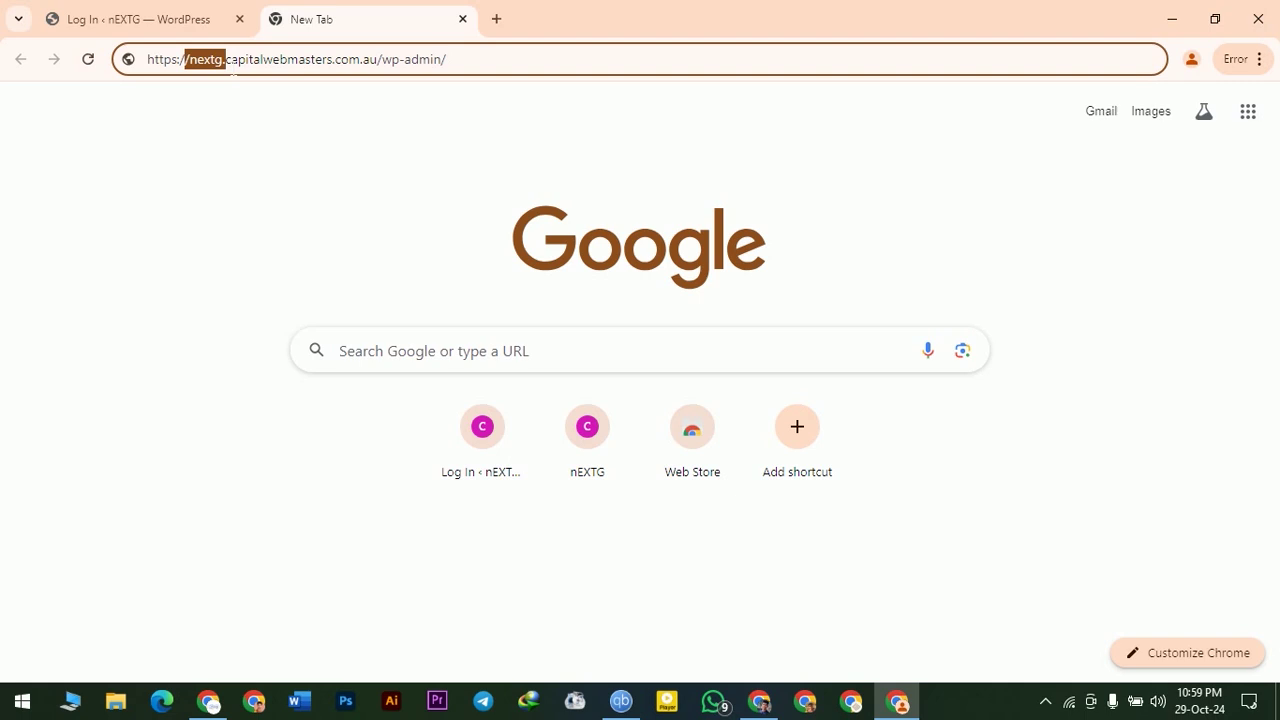
{"action": "left_click", "coordinate": [197, 62]}
{"action": "left_click_drag", "start_coordinate": [378, 60], "coordinate": [290, 40]}
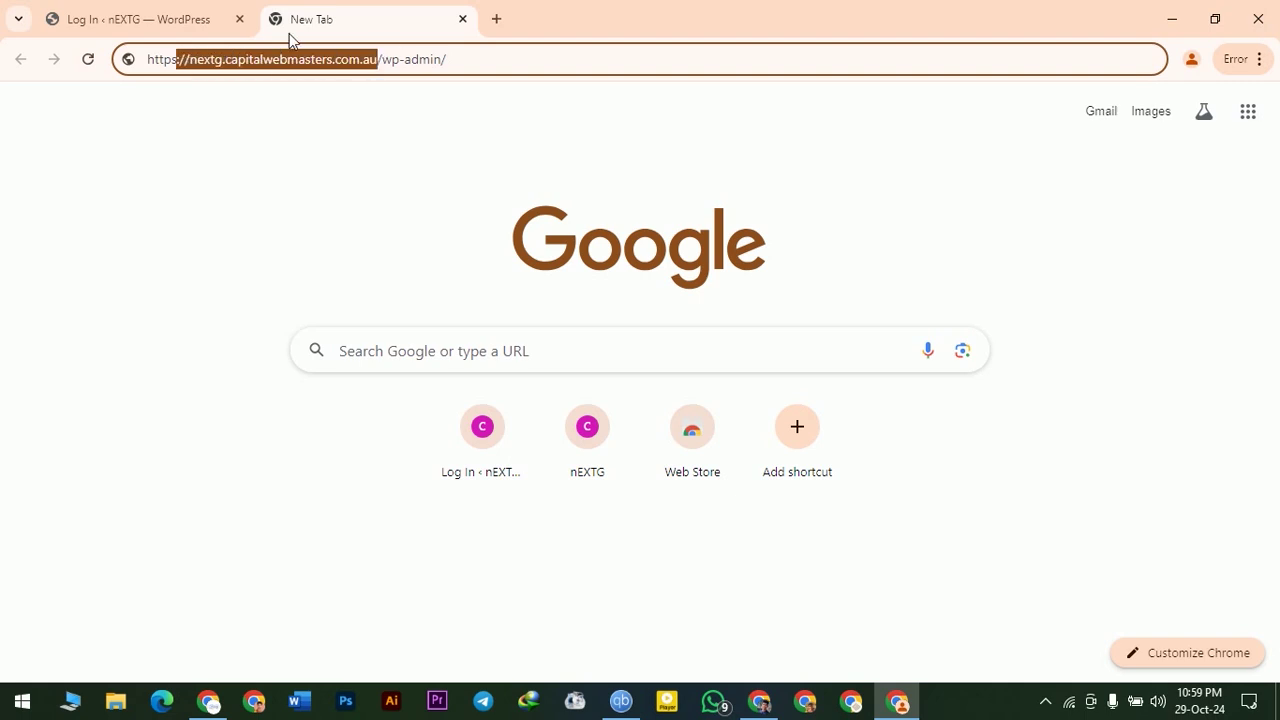
{"action": "left_click", "coordinate": [450, 60]}
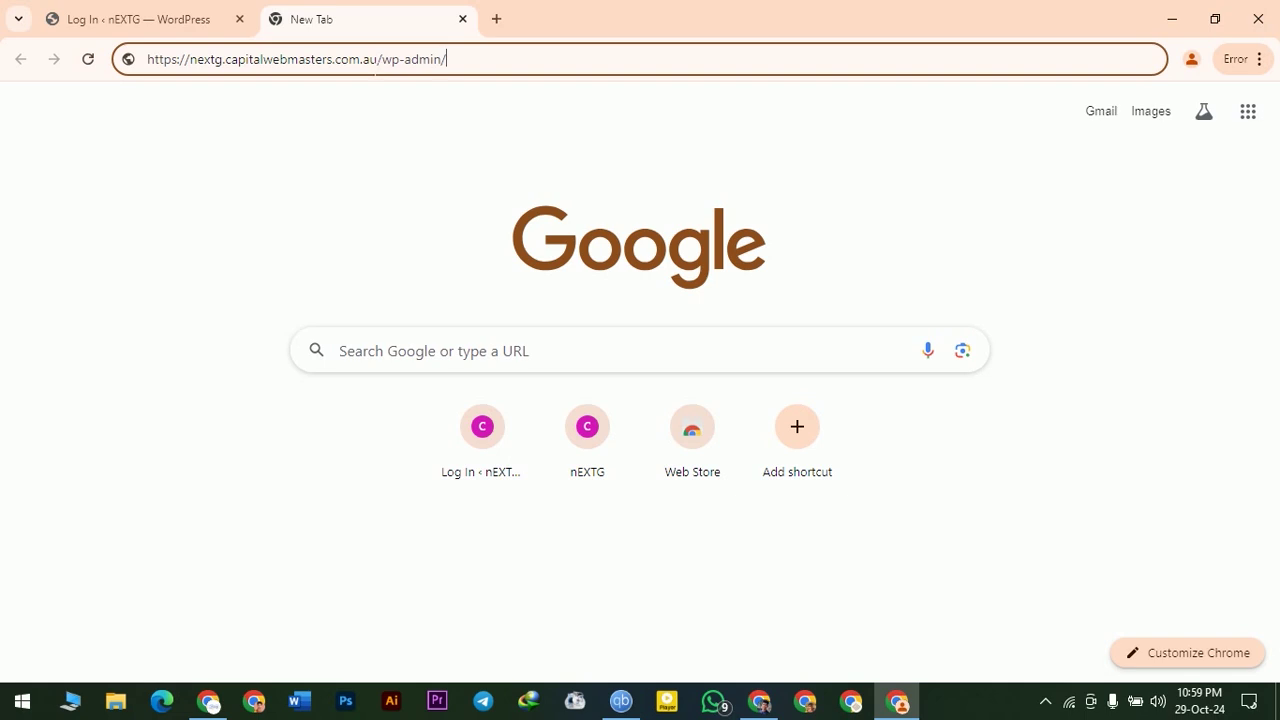
{"action": "left_click_drag", "start_coordinate": [361, 60], "coordinate": [380, 60]}
{"action": "left_click_drag", "start_coordinate": [224, 60], "coordinate": [361, 60]}
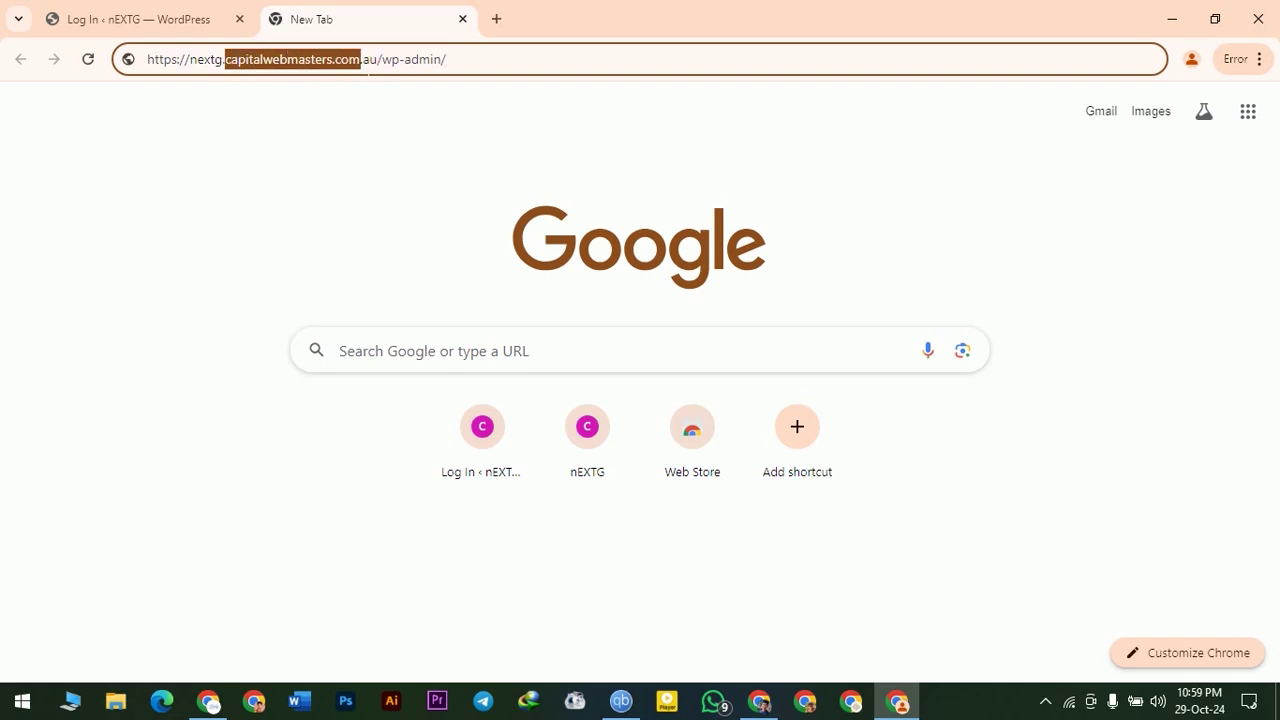
{"action": "left_click", "coordinate": [473, 60]}
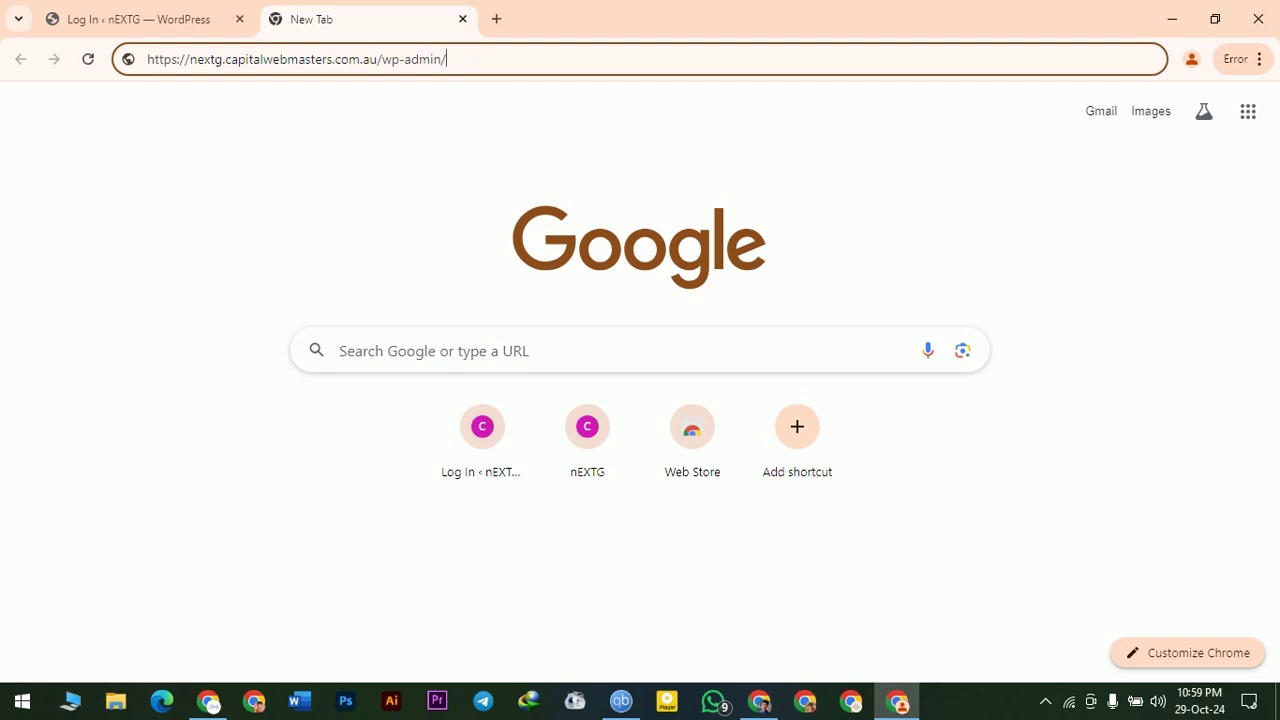
{"action": "key", "text": "Return"}
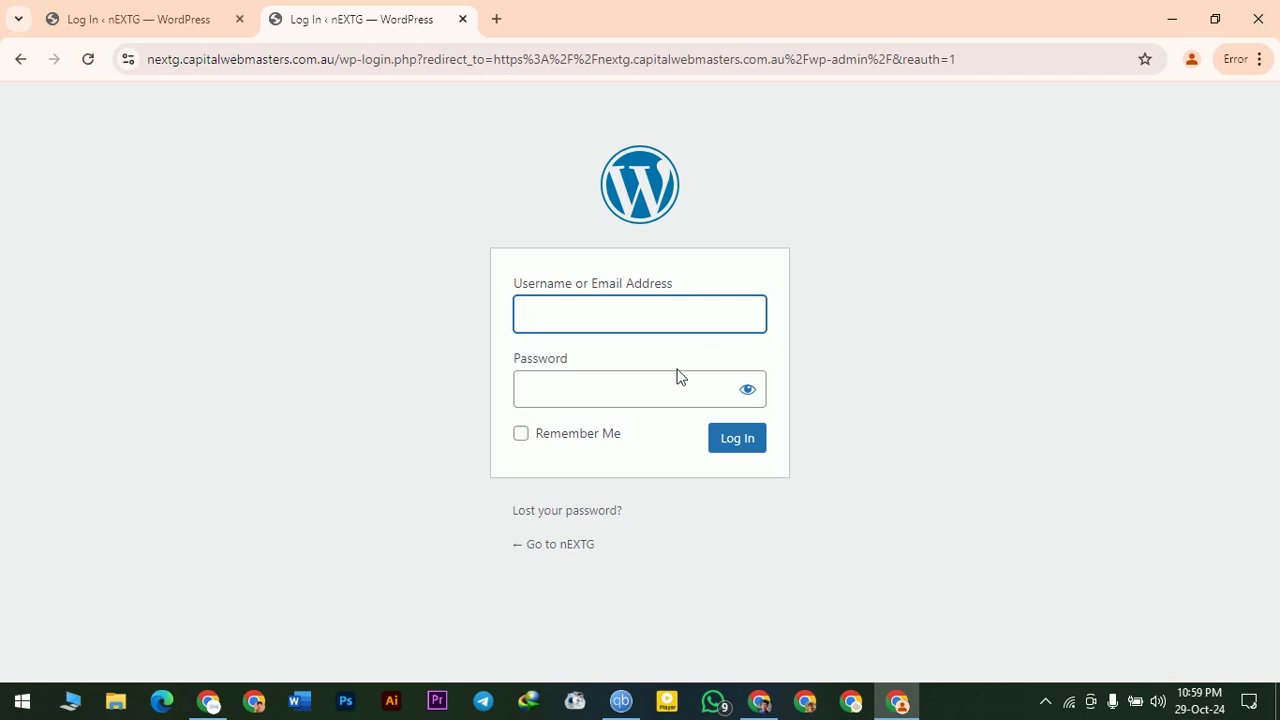
- Log in from the tab with the saved username, password and Remember Me already filled
{"action": "left_click", "coordinate": [546, 400]}
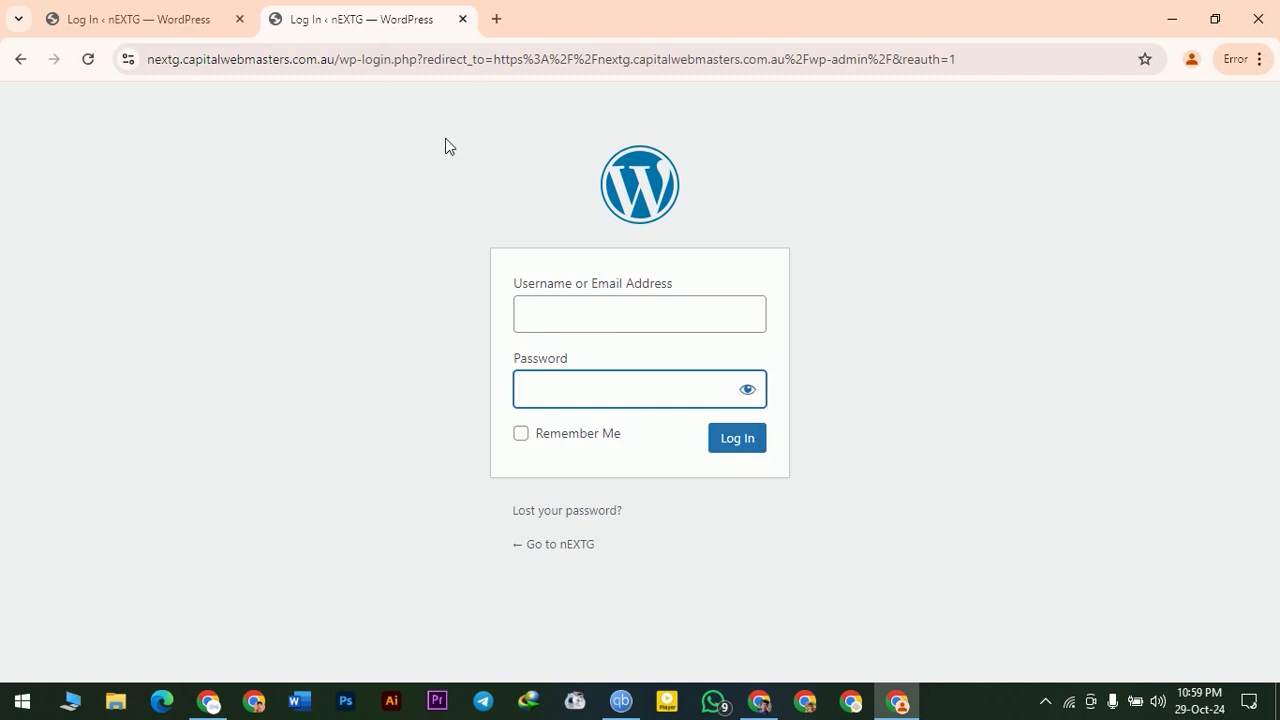
{"action": "left_click", "coordinate": [188, 6]}
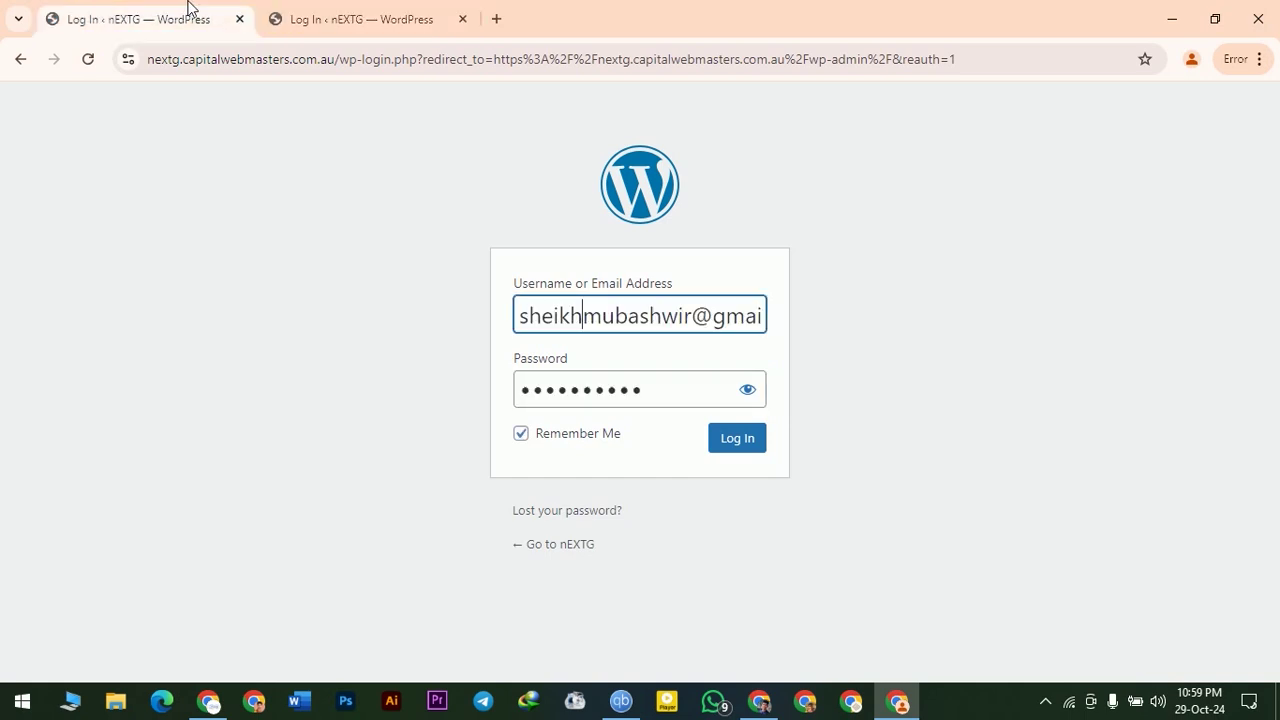
{"action": "left_click", "coordinate": [752, 448]}
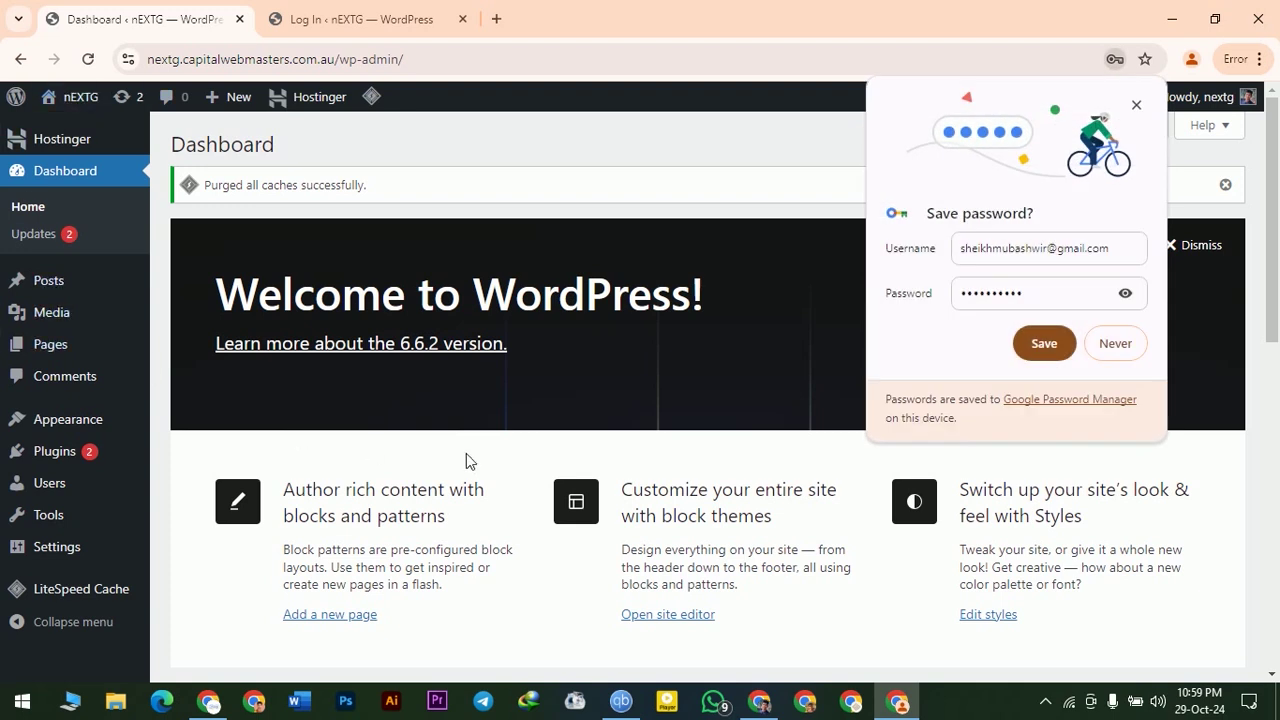
- Close Chrome's save-password prompt and dismiss the Welcome to WordPress panel
{"action": "left_click", "coordinate": [1137, 106]}
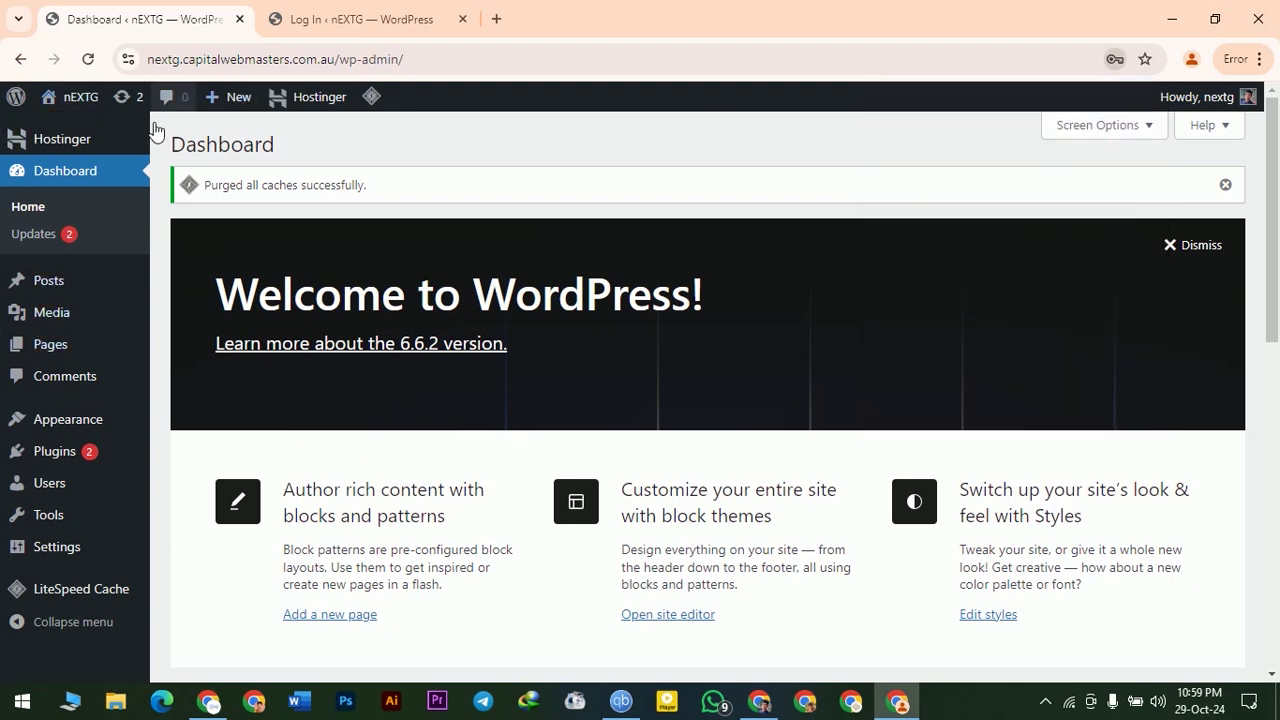
{"action": "left_click", "coordinate": [1183, 248]}
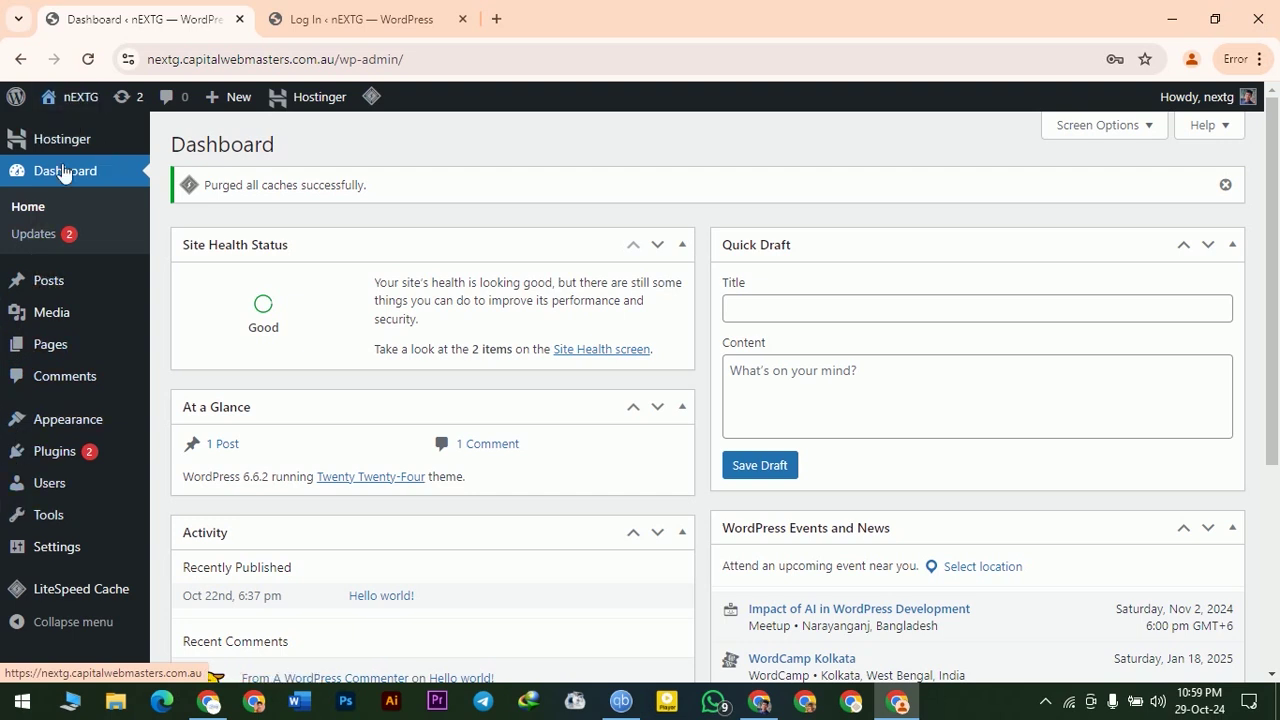
{"action": "right_click", "coordinate": [50, 512]}
{"action": "left_click", "coordinate": [362, 157]}
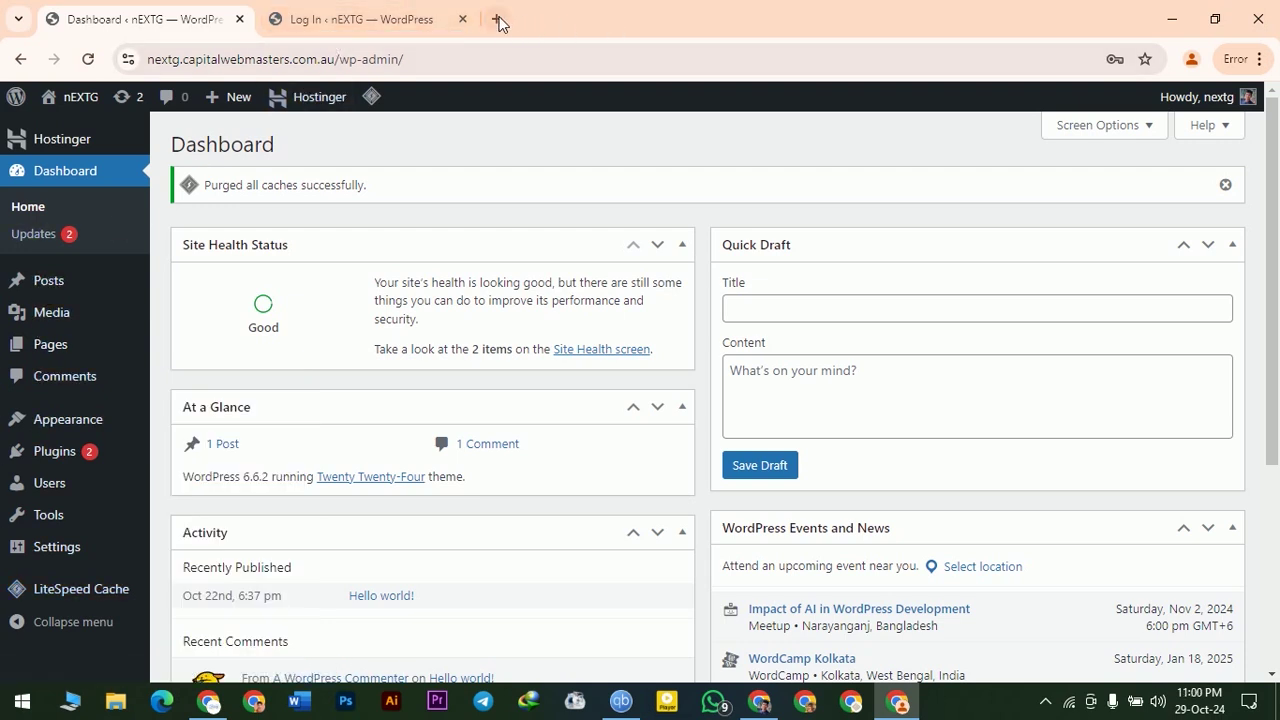
{"action": "mouse_move", "coordinate": [98, 116]}
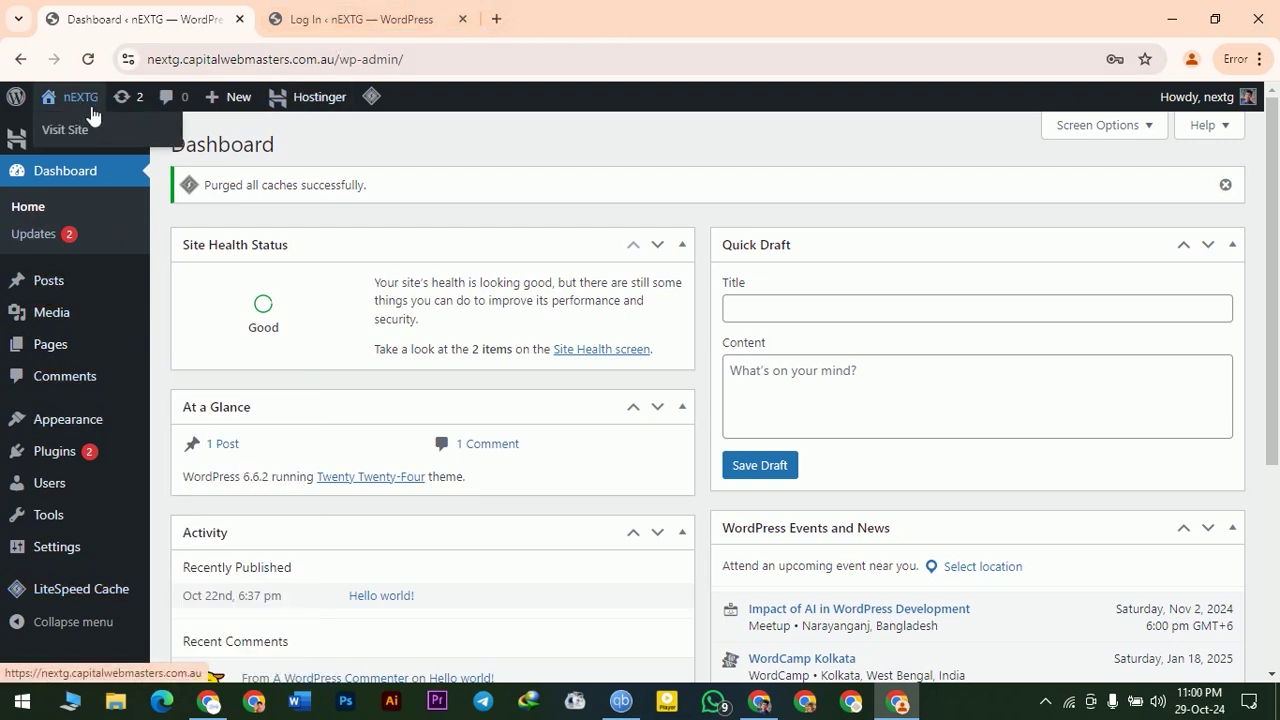
- Open the live nEXTG site in a new tab and switch to it
{"action": "middle_click", "coordinate": [60, 143]}
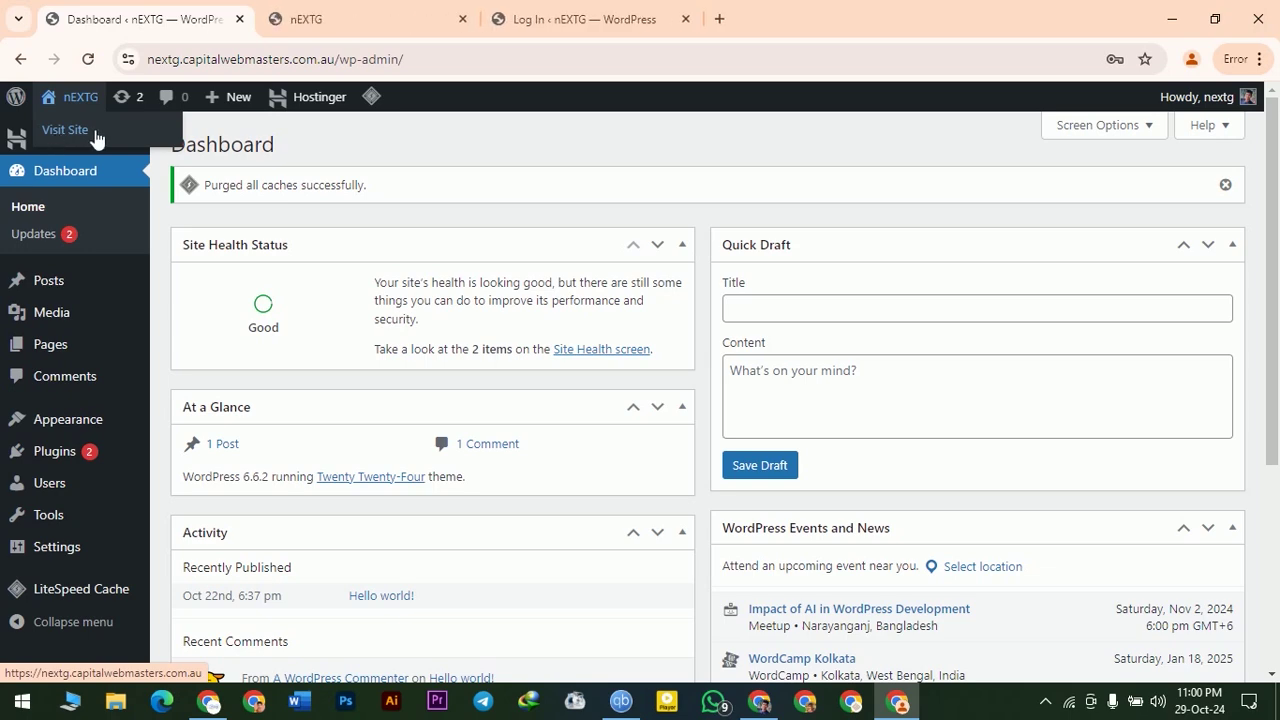
{"action": "left_click", "coordinate": [338, 10]}
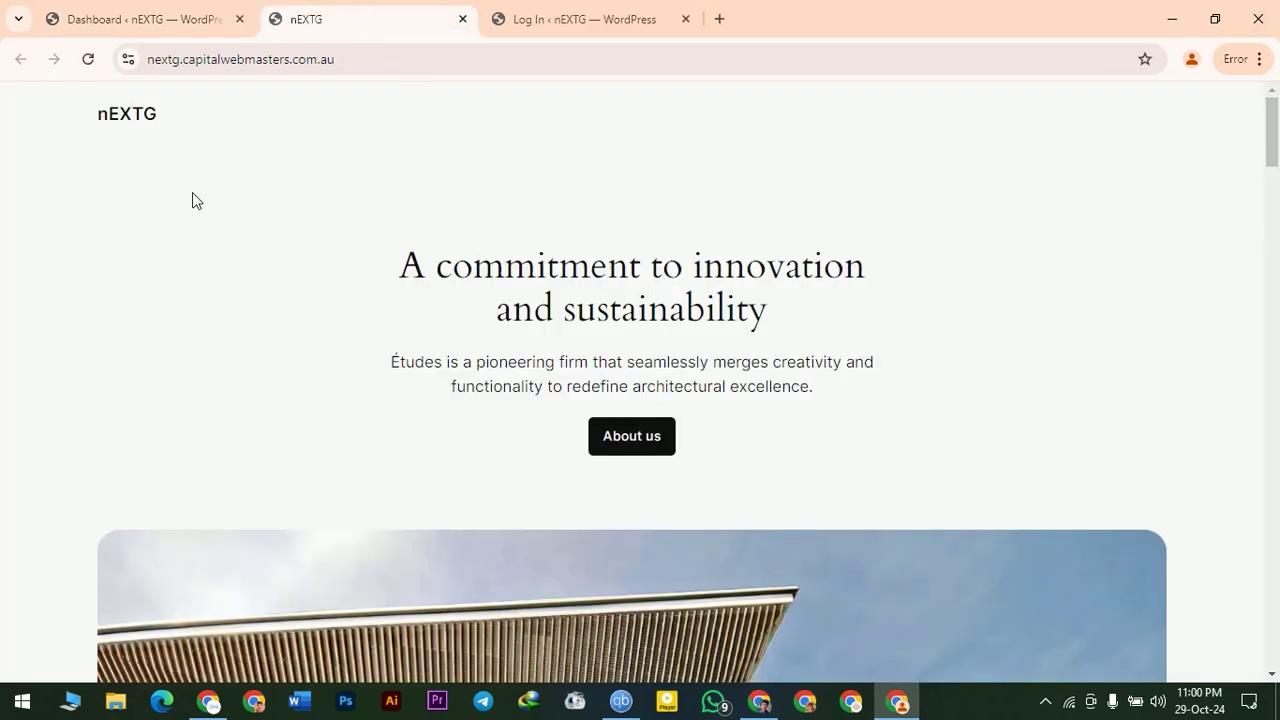
{"action": "left_click_drag", "start_coordinate": [64, 113], "coordinate": [911, 545]}
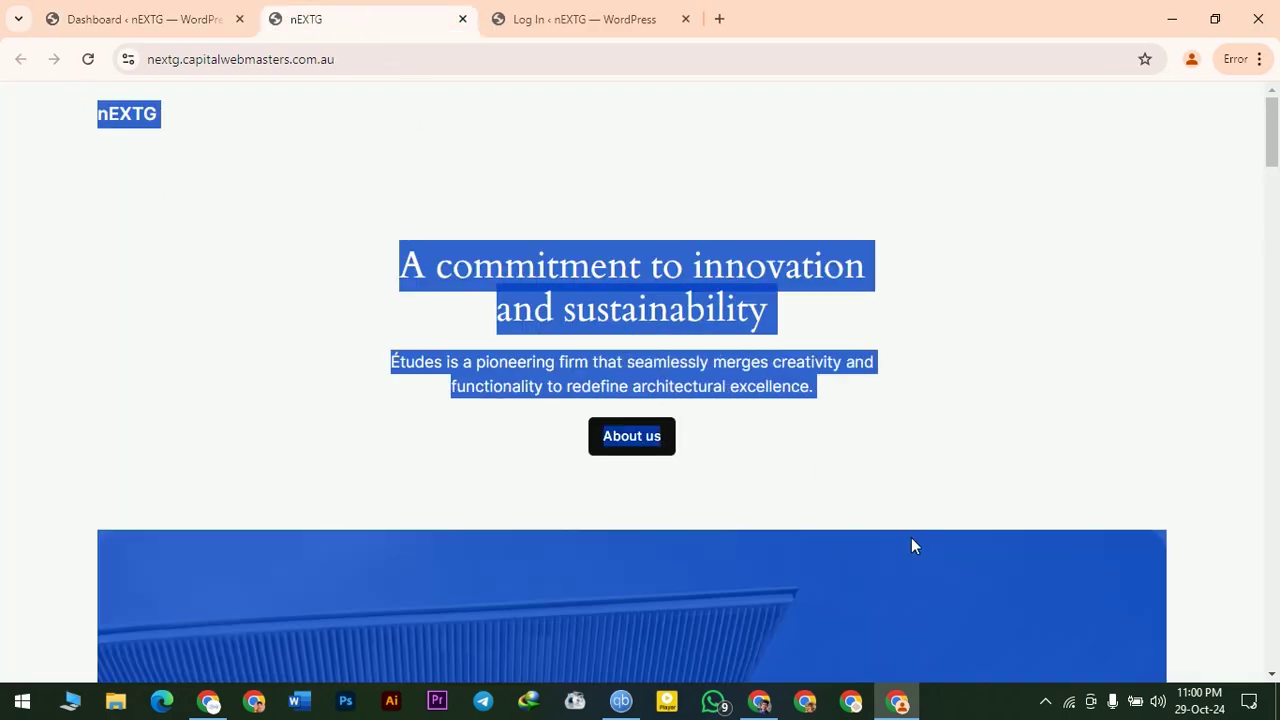
- Scroll the homepage down to the footer, then back to the top
{"action": "scroll", "coordinate": [866, 466], "scroll_direction": "down", "scroll_amount": 20}
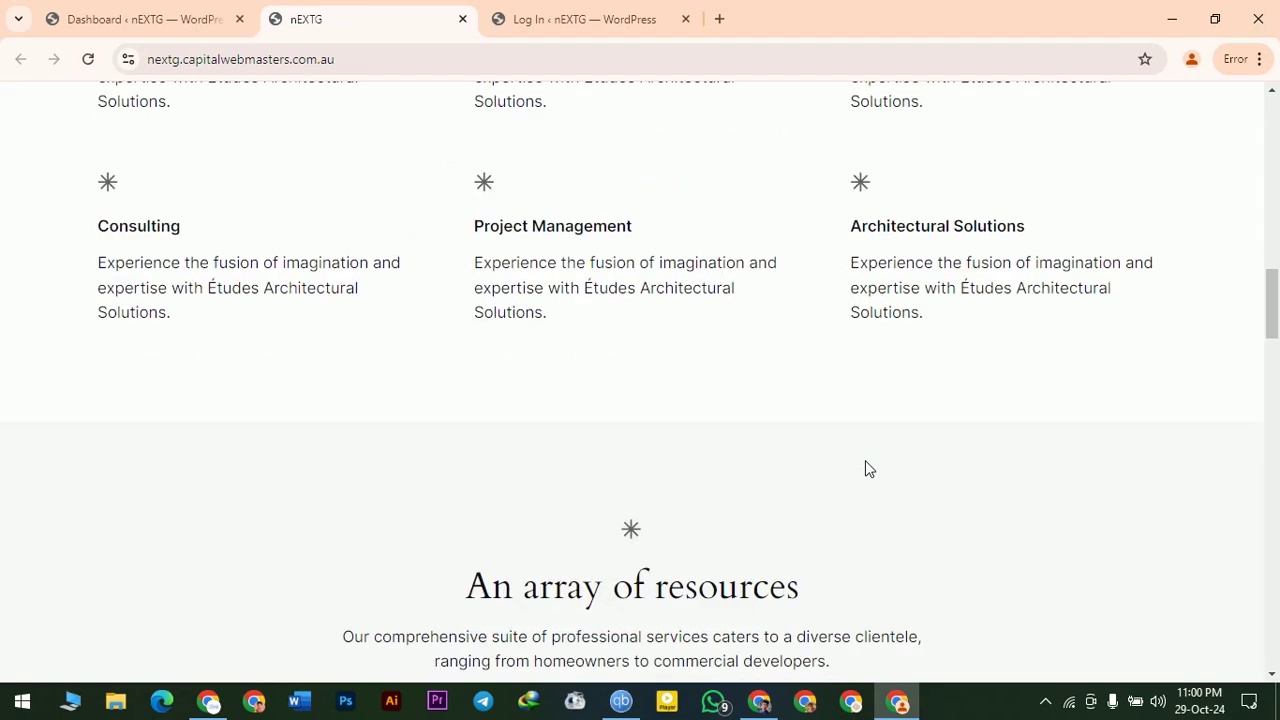
{"action": "scroll", "coordinate": [660, 406], "scroll_direction": "down", "scroll_amount": 8}
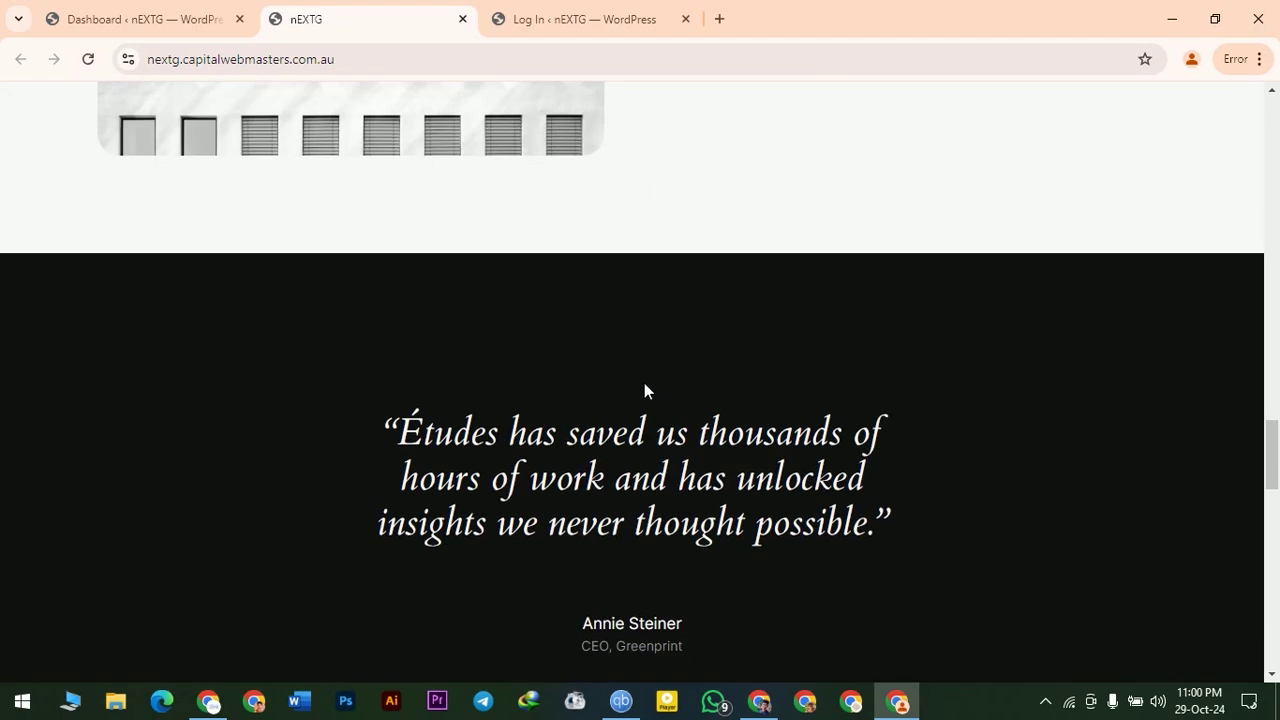
{"action": "scroll", "coordinate": [644, 390], "scroll_direction": "down", "scroll_amount": 10}
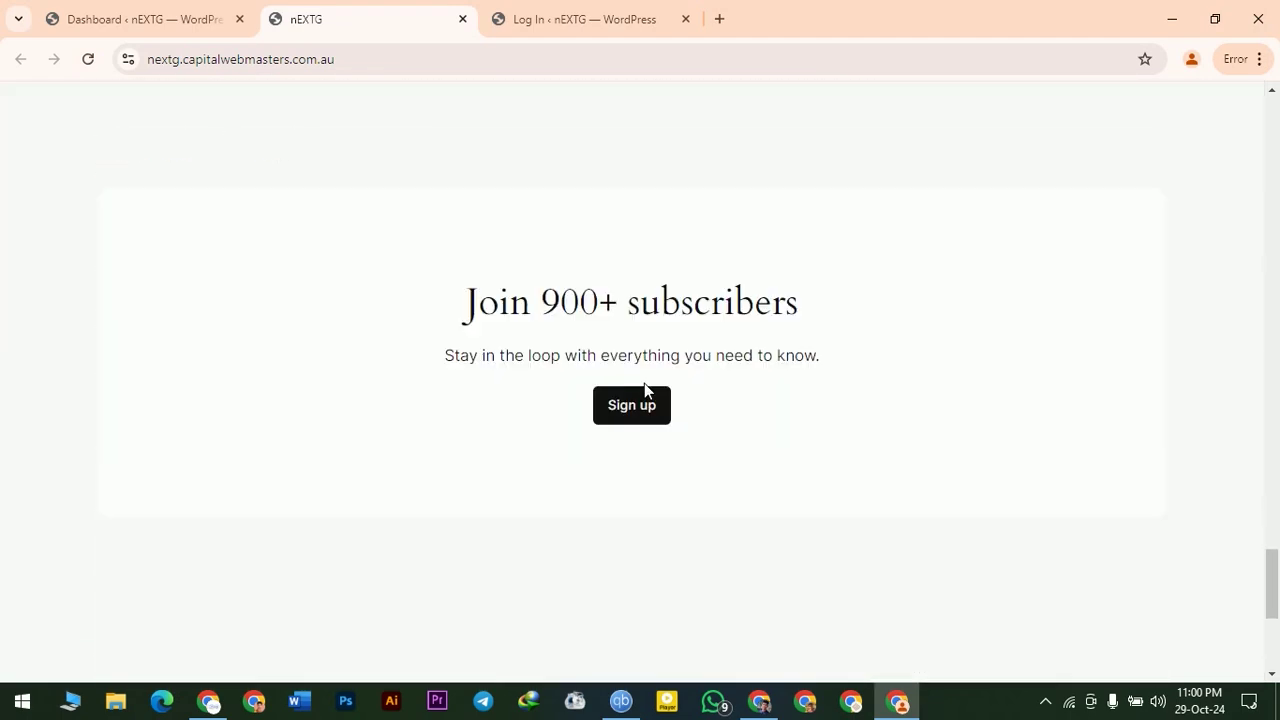
{"action": "scroll", "coordinate": [644, 390], "scroll_direction": "down", "scroll_amount": 4}
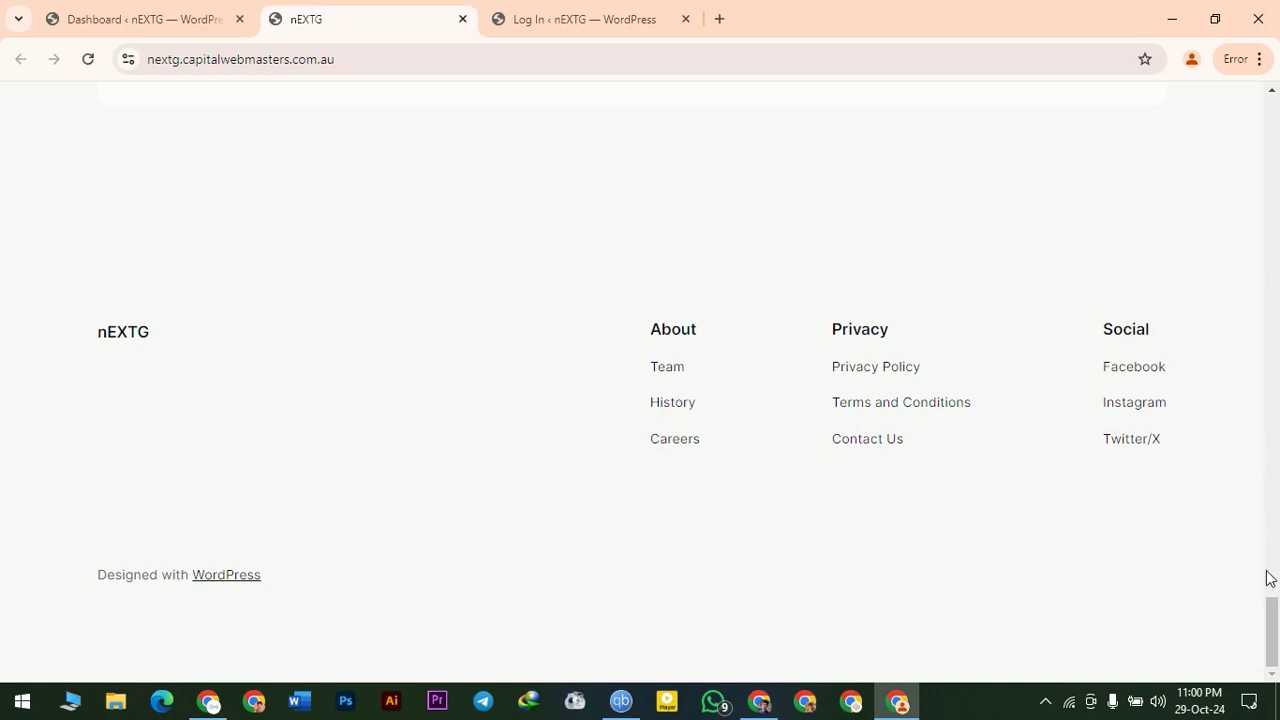
{"action": "left_click_drag", "start_coordinate": [1271, 612], "coordinate": [1212, 56]}
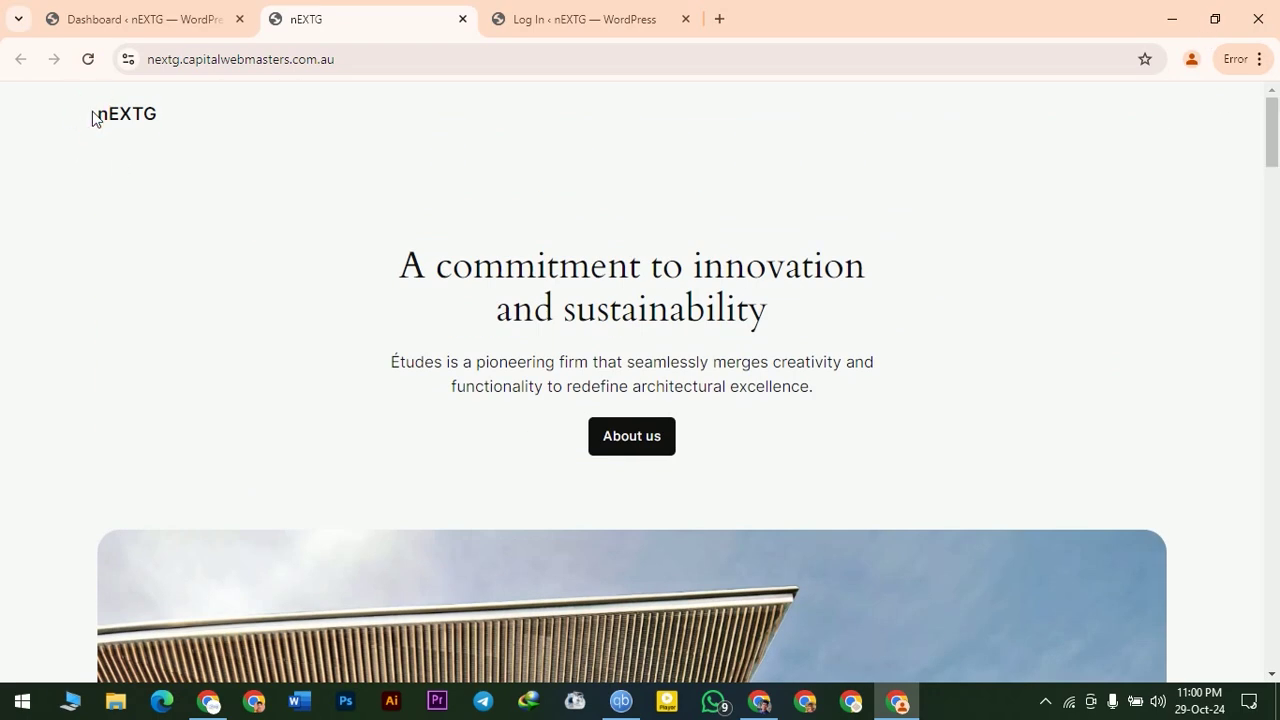
{"action": "left_click_drag", "start_coordinate": [93, 118], "coordinate": [235, 130]}
{"action": "left_click", "coordinate": [706, 194]}
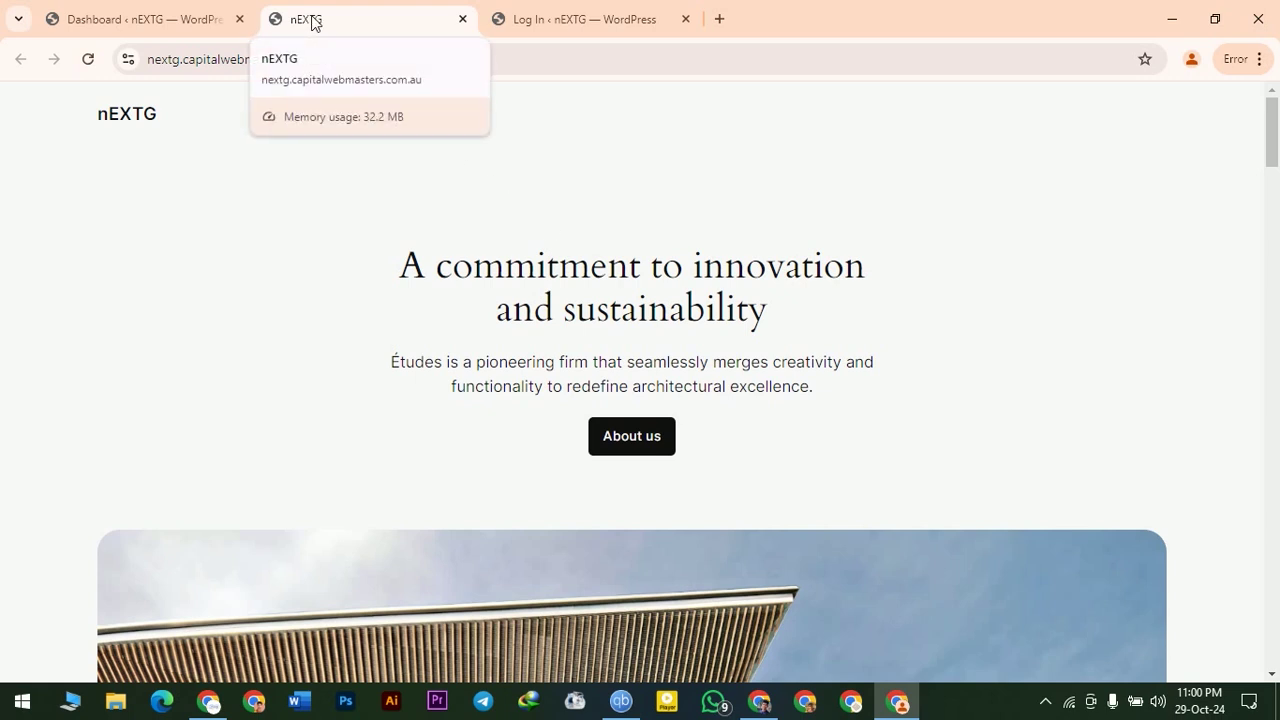
- Switch back to the Dashboard tab and look over its widgets
{"action": "left_click", "coordinate": [178, 10]}
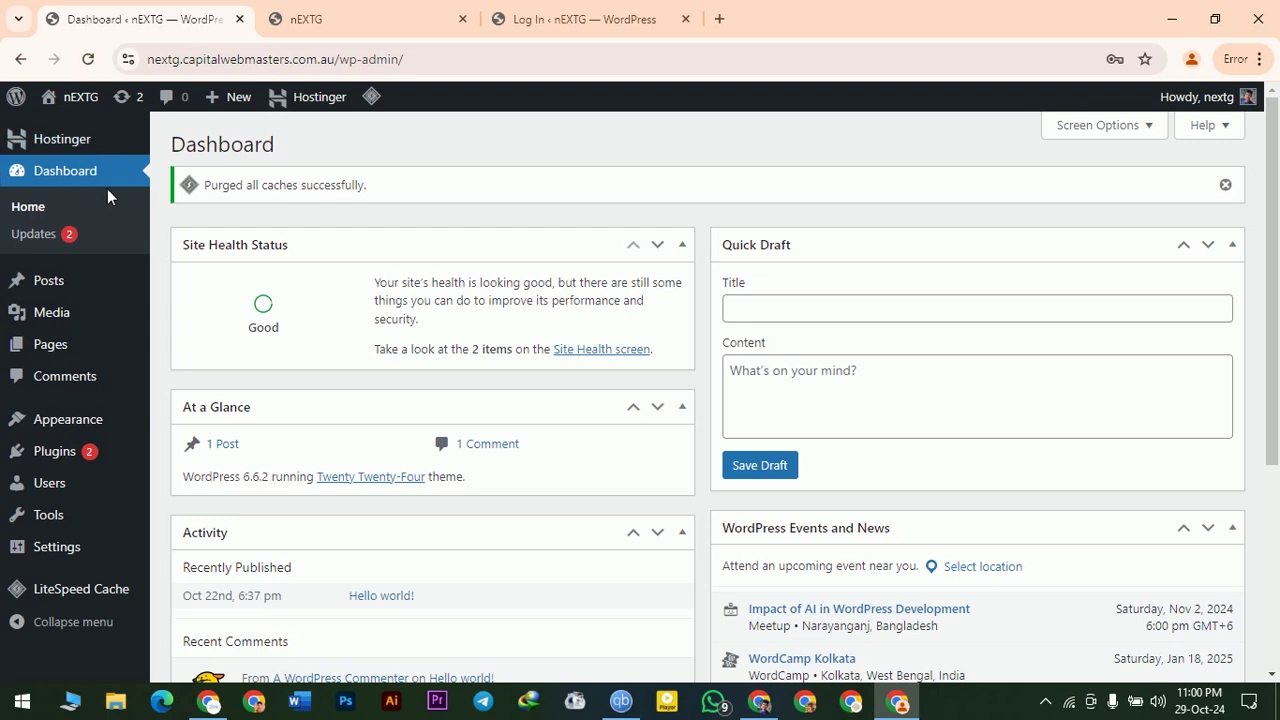
{"action": "mouse_move", "coordinate": [73, 138]}
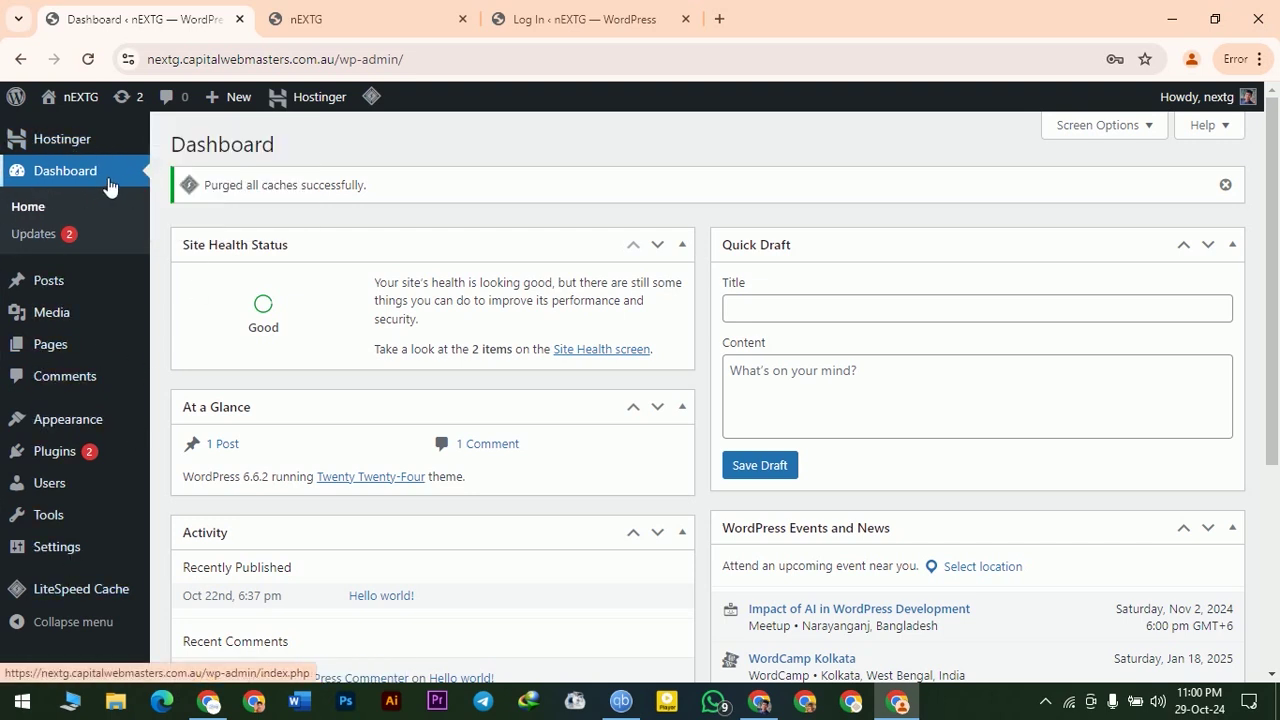
{"action": "mouse_move", "coordinate": [12, 143]}
{"action": "scroll", "coordinate": [429, 251], "scroll_direction": "down", "scroll_amount": 1}
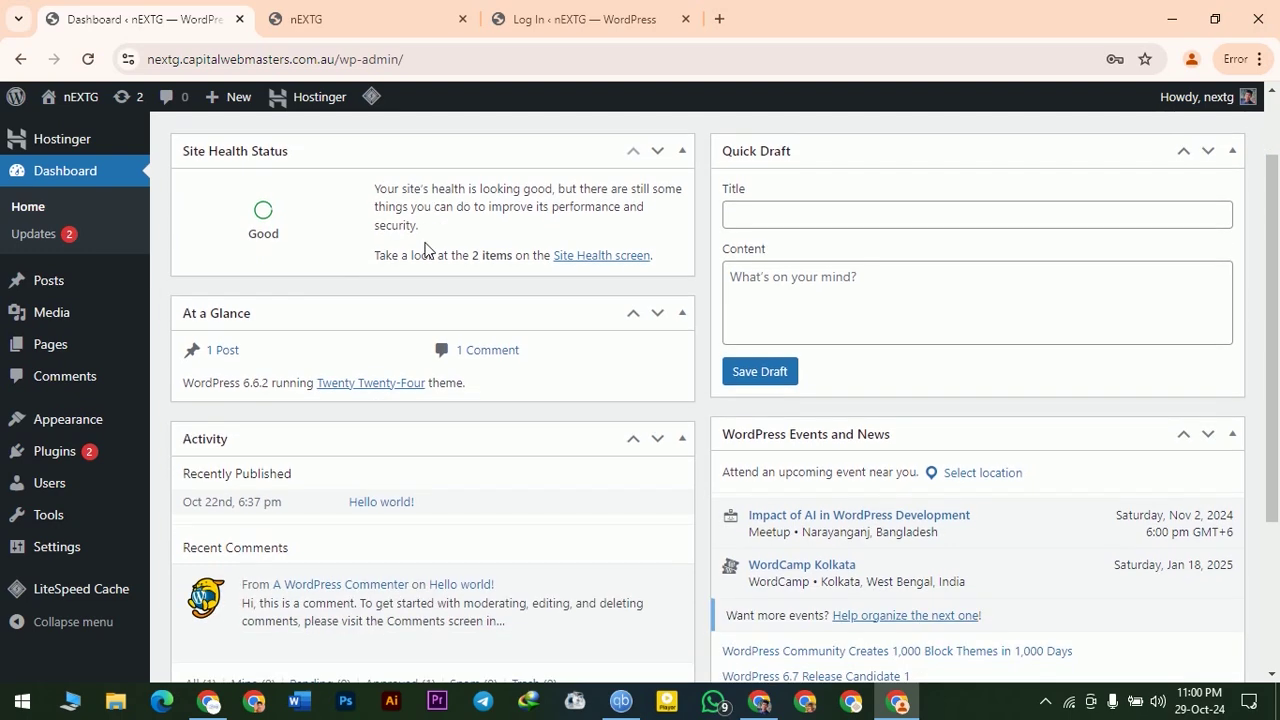
{"action": "scroll", "coordinate": [430, 252], "scroll_direction": "up", "scroll_amount": 1}
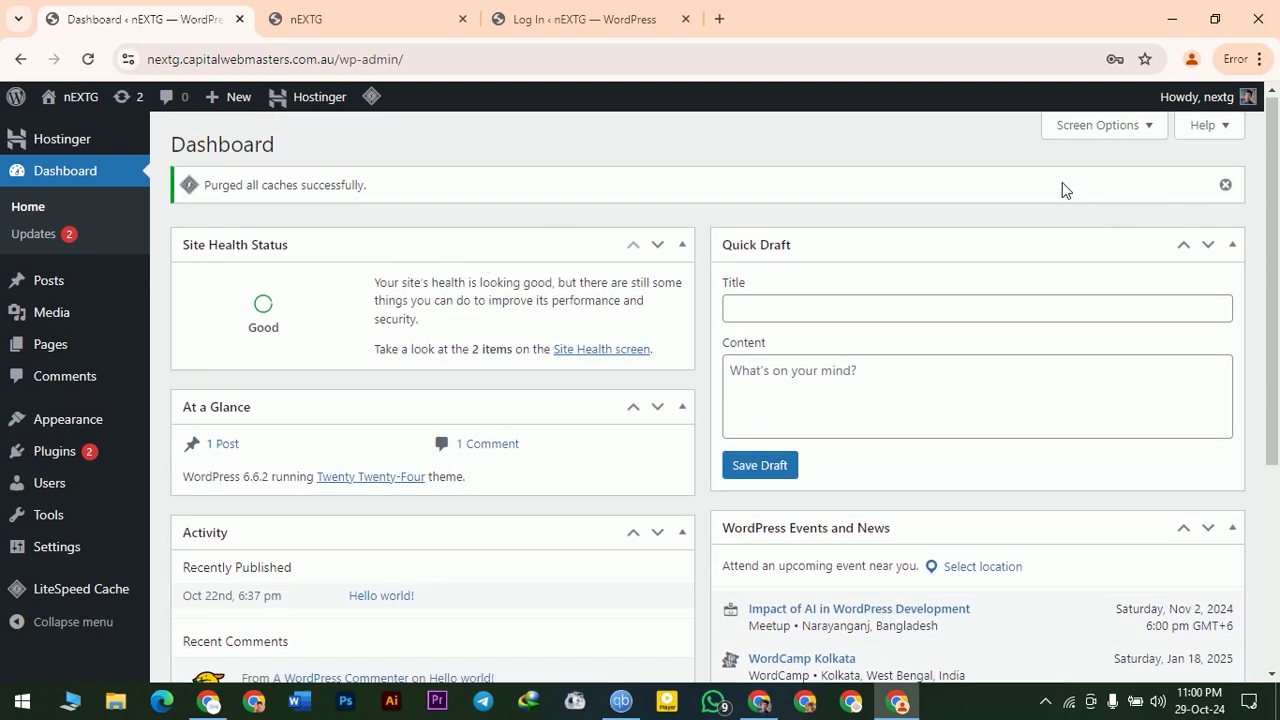
- In Screen Options, hide Site Health Status, At a Glance, Activity, Quick Draft and Events and News
{"action": "left_click", "coordinate": [1150, 130]}
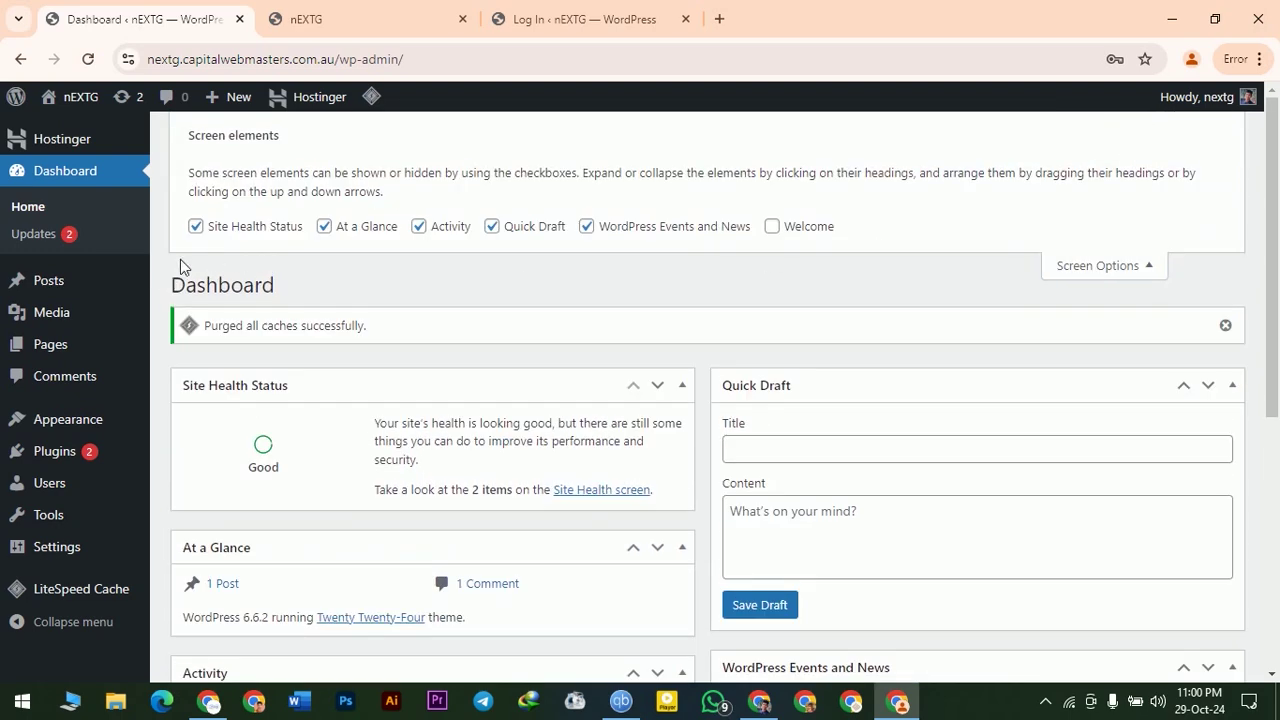
{"action": "left_click", "coordinate": [197, 227]}
{"action": "left_click", "coordinate": [197, 227]}
{"action": "left_click", "coordinate": [197, 227]}
{"action": "left_click", "coordinate": [197, 227]}
{"action": "left_click", "coordinate": [324, 227]}
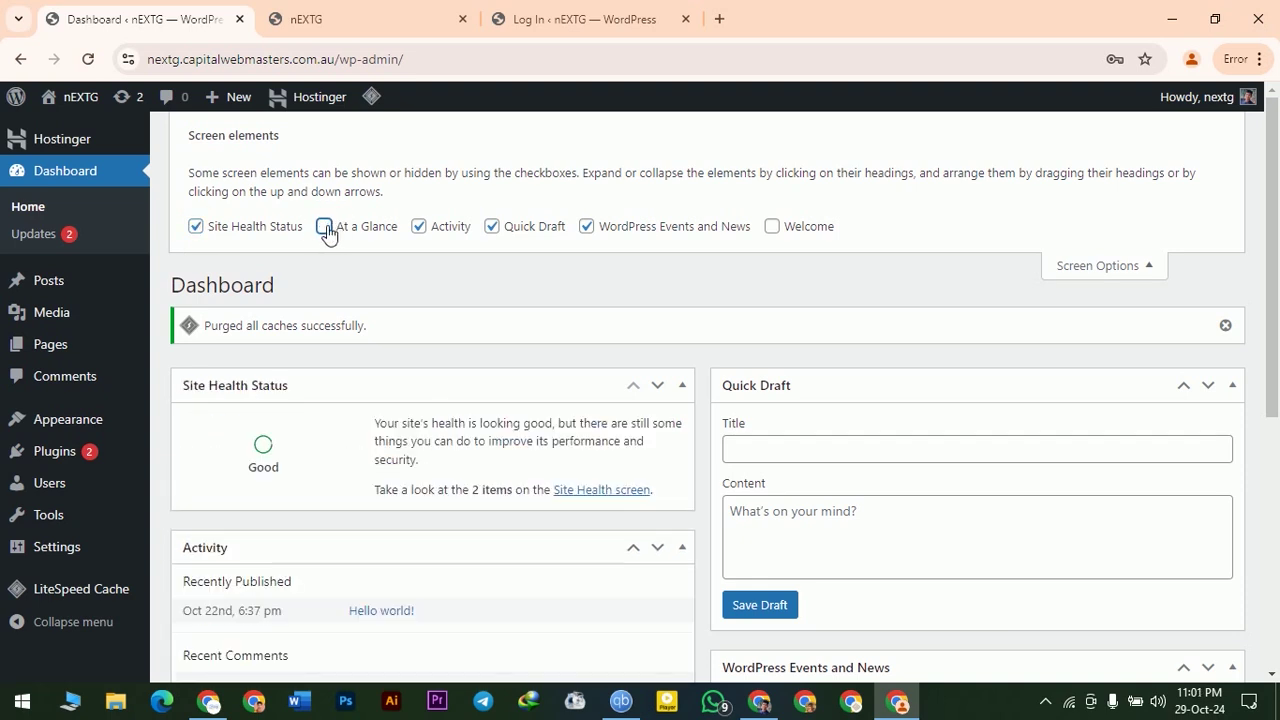
{"action": "left_click", "coordinate": [197, 227]}
{"action": "left_click", "coordinate": [420, 228]}
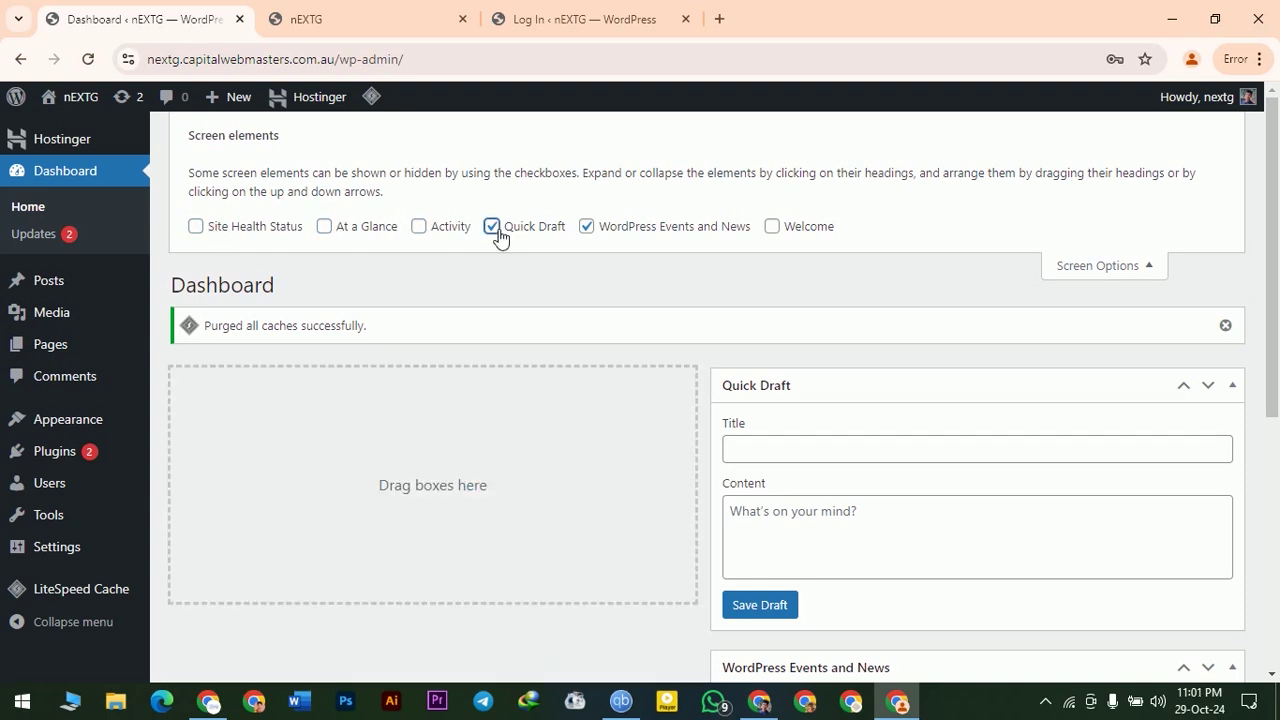
{"action": "left_click", "coordinate": [492, 227]}
{"action": "left_click", "coordinate": [587, 227]}
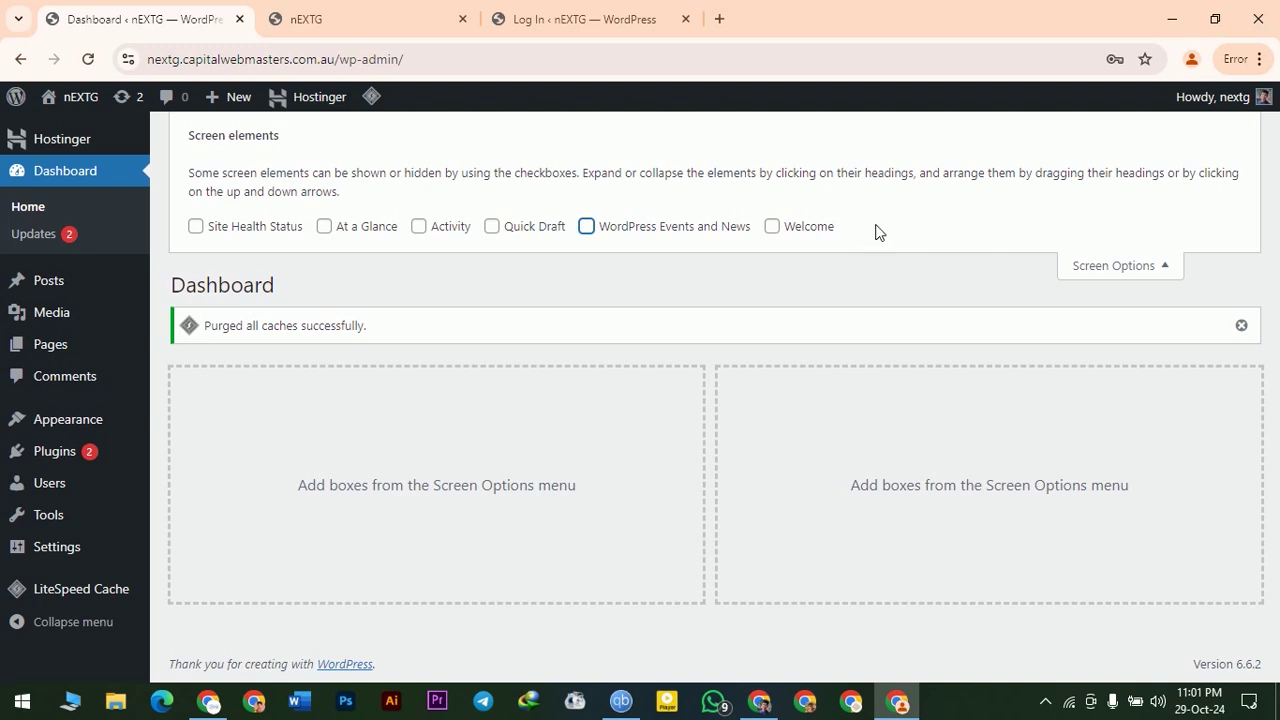
- Toggle Welcome on and off, then re-enable only At a Glance and Site Health Status
{"action": "left_click", "coordinate": [772, 228]}
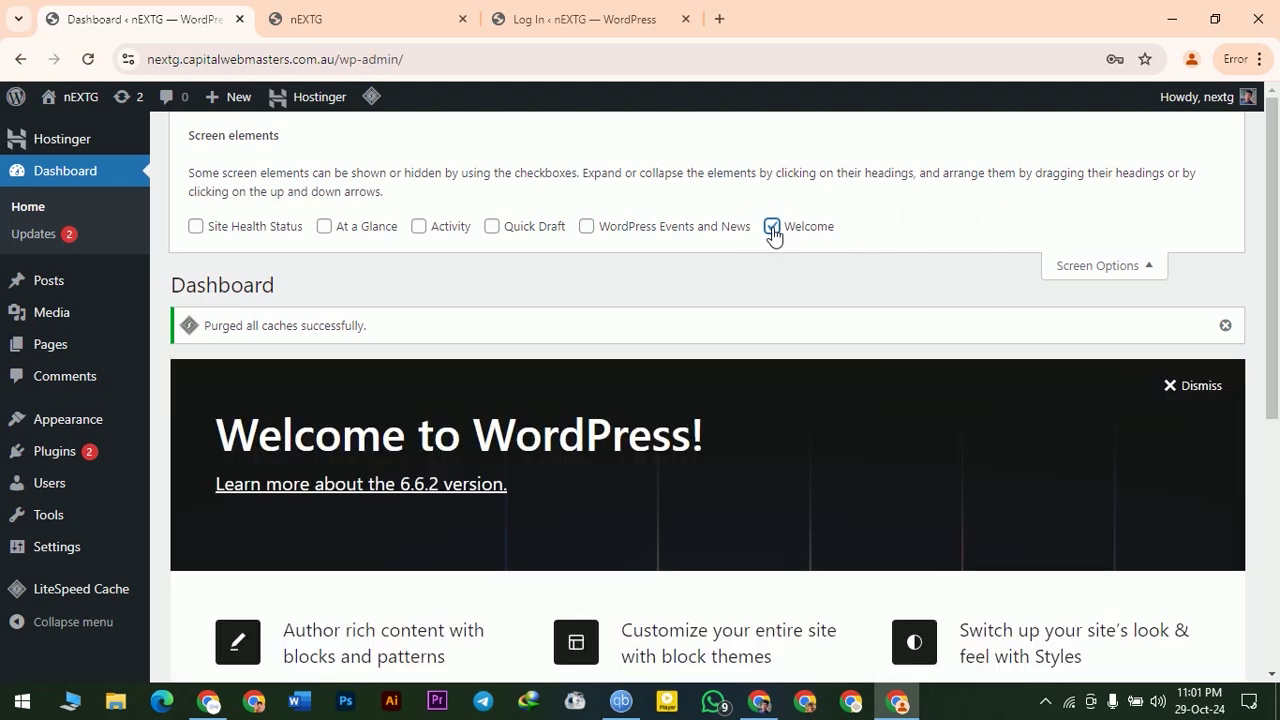
{"action": "left_click", "coordinate": [773, 229]}
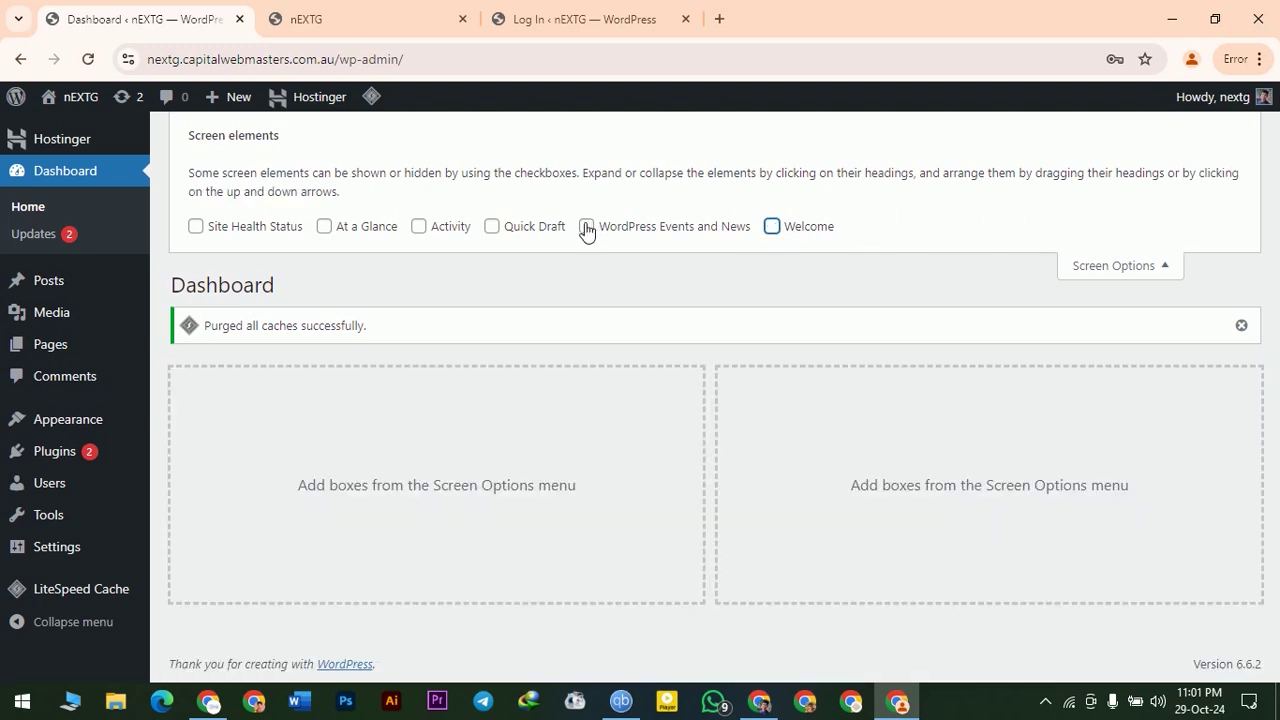
{"action": "left_click", "coordinate": [326, 228]}
{"action": "left_click", "coordinate": [198, 228]}
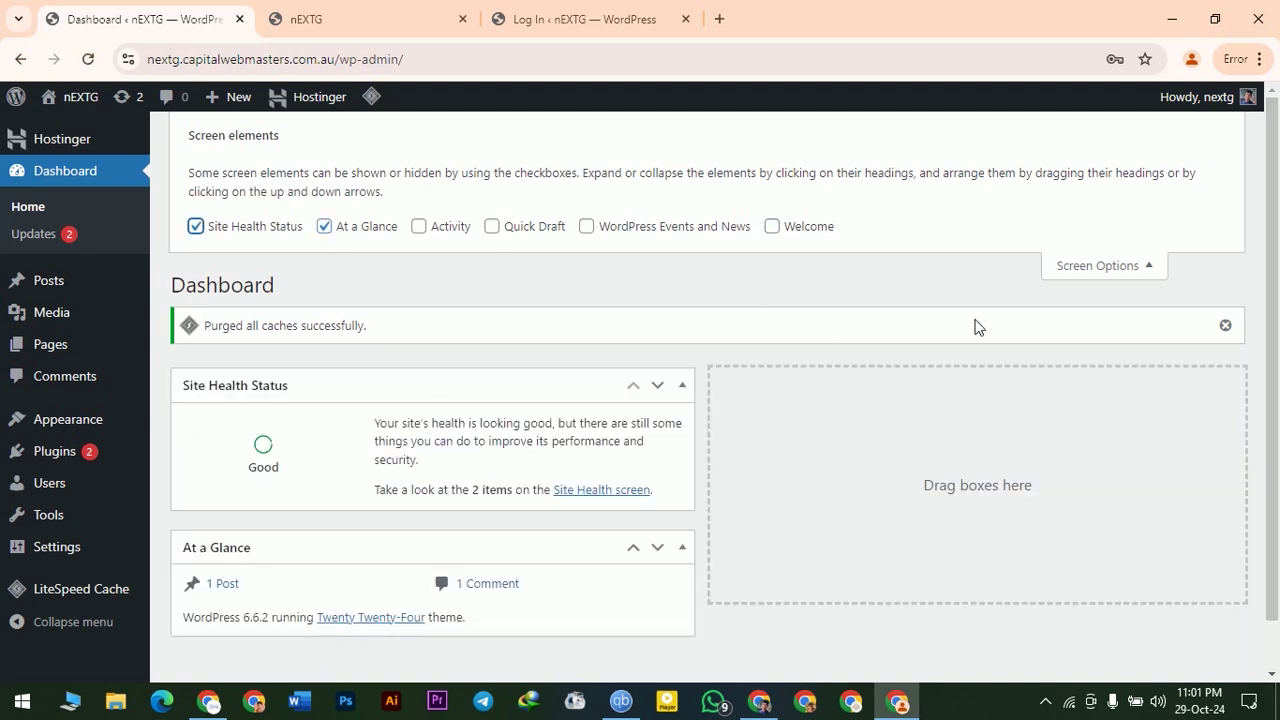
{"action": "left_click", "coordinate": [1142, 270]}
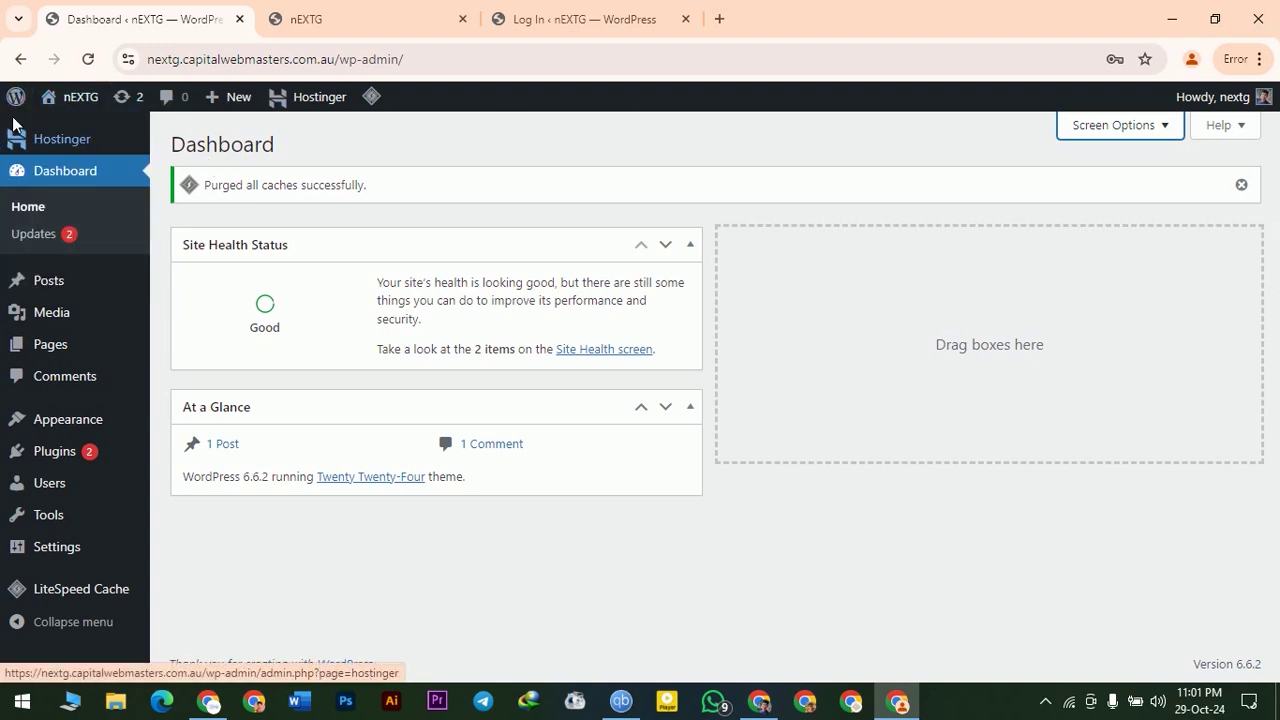
{"action": "mouse_move", "coordinate": [15, 105]}
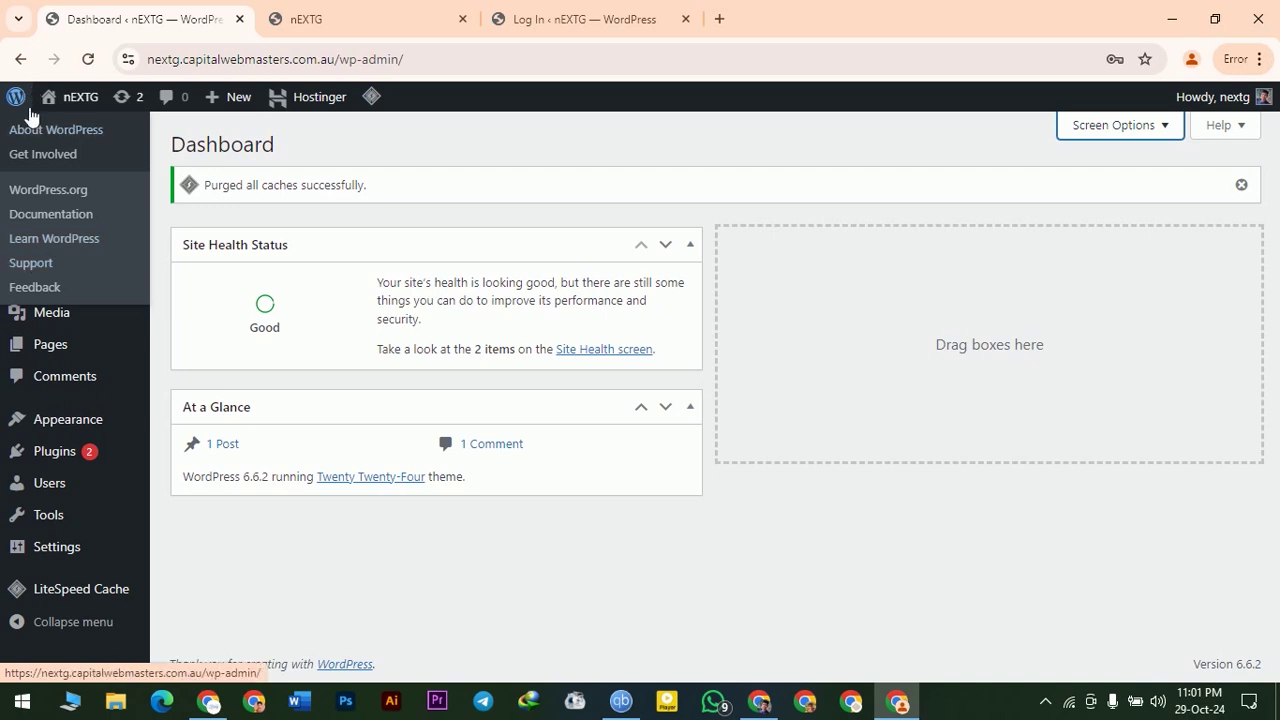
{"action": "mouse_move", "coordinate": [65, 96]}
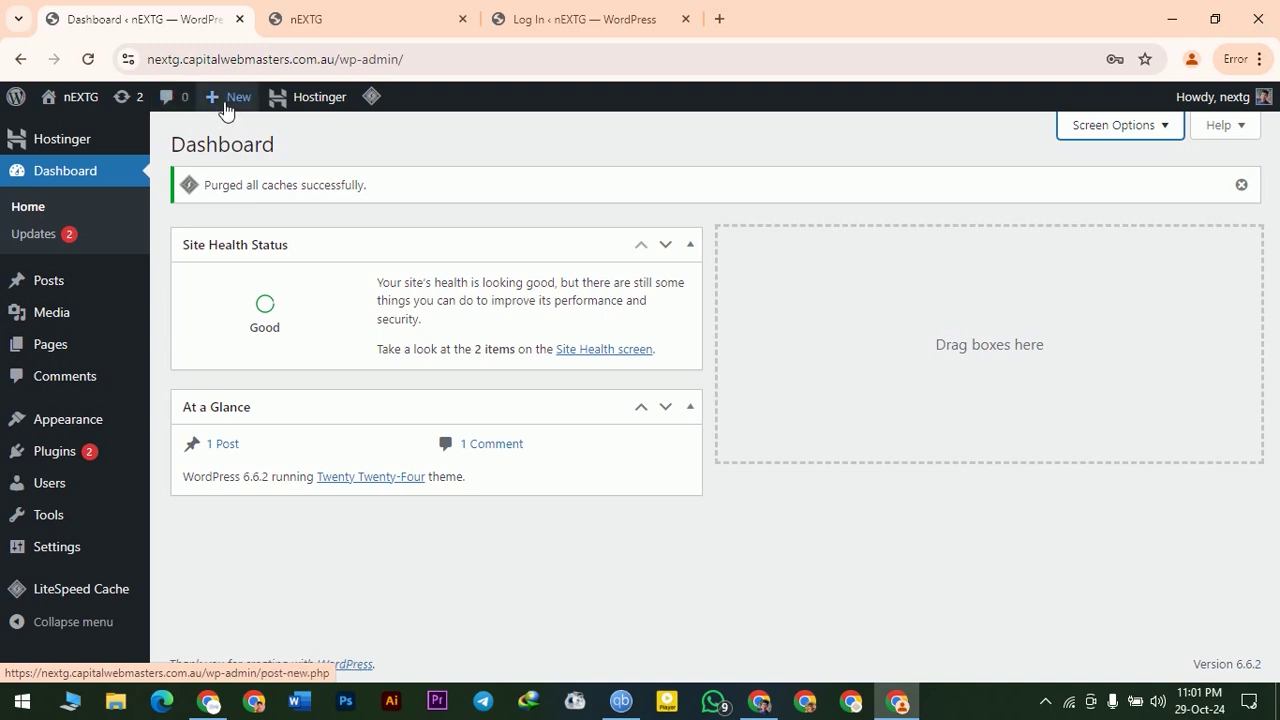
{"action": "mouse_move", "coordinate": [226, 106]}
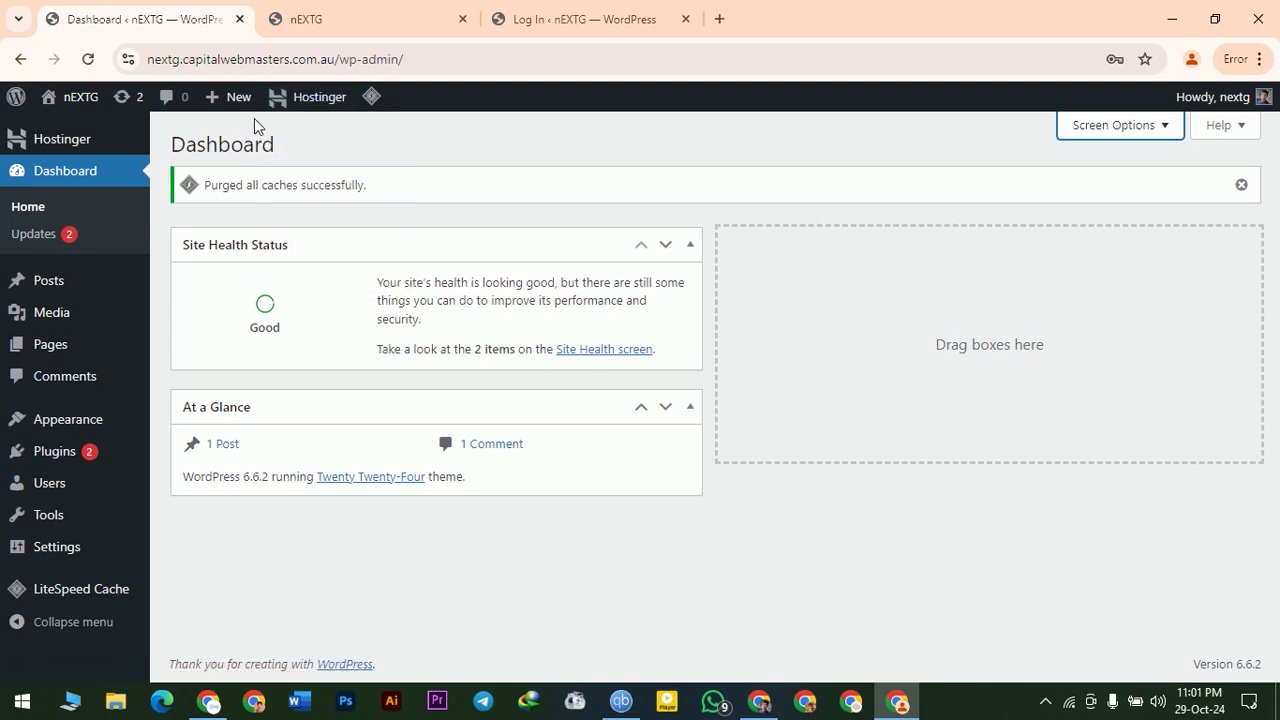
{"action": "mouse_move", "coordinate": [374, 106]}
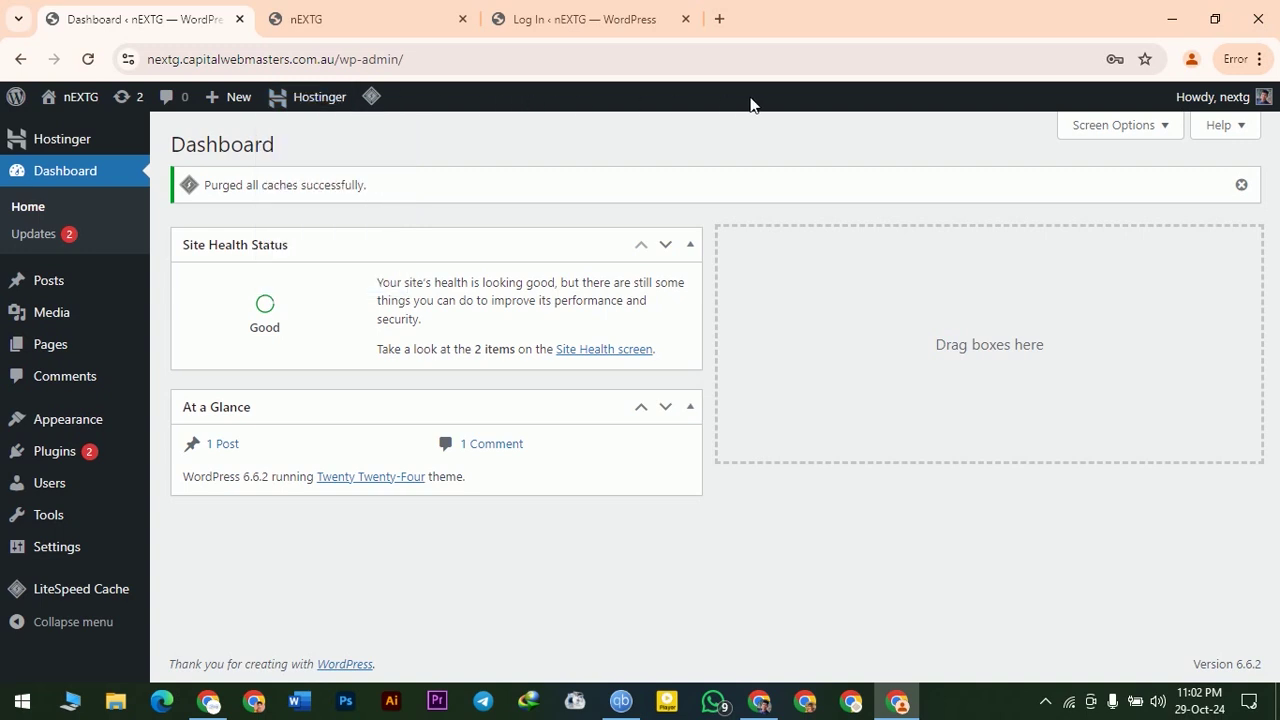
{"action": "mouse_move", "coordinate": [1272, 96]}
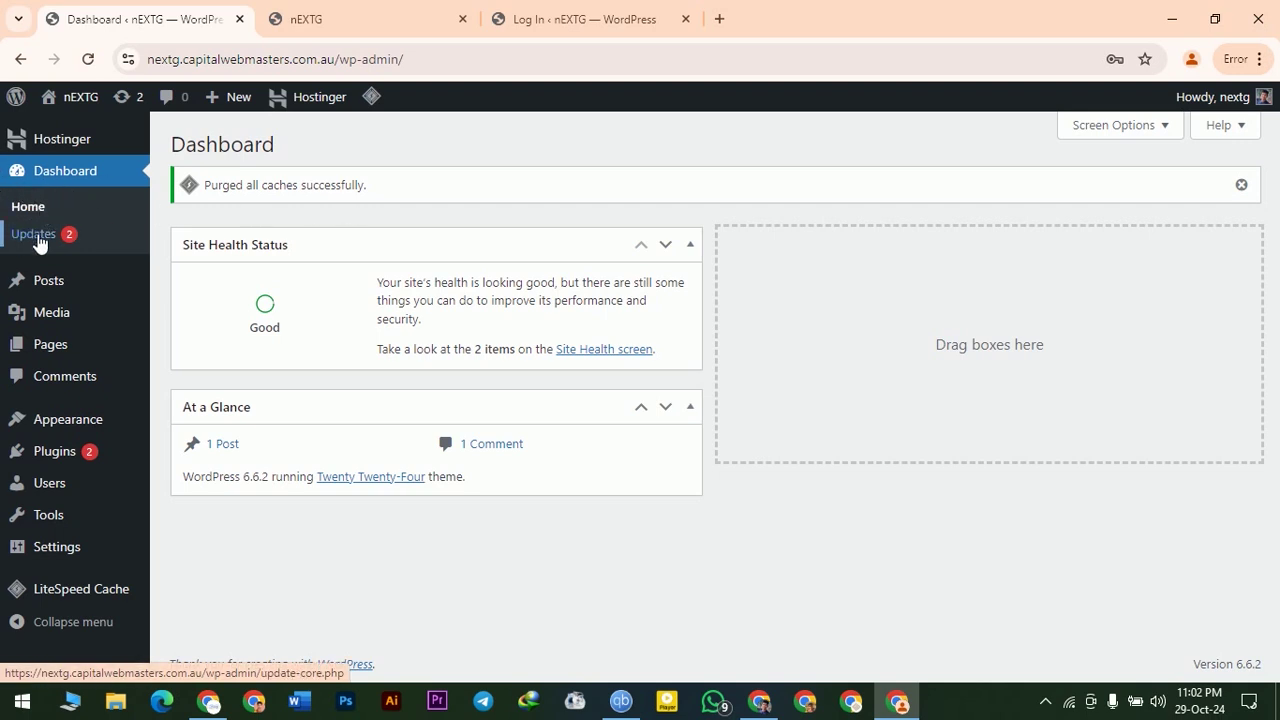
- Scroll through the pending plugin updates on Dashboard > Updates, then go to the Posts list
{"action": "left_click", "coordinate": [39, 244]}
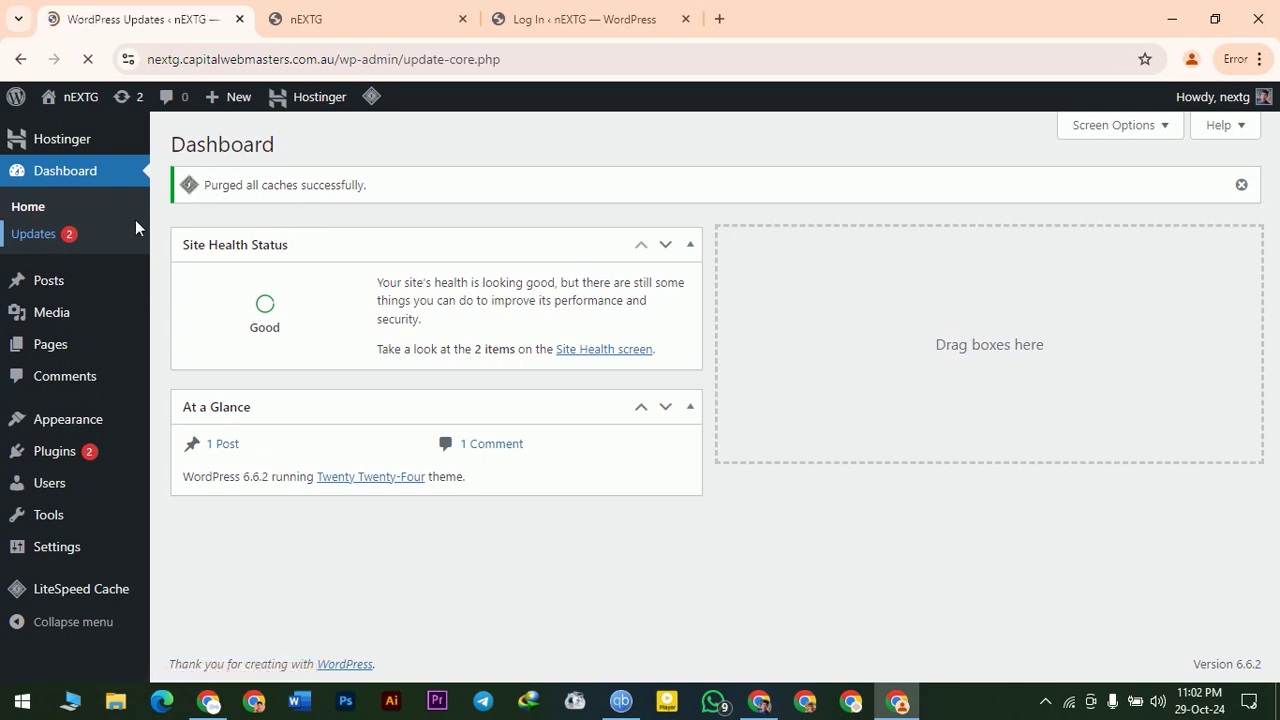
{"action": "scroll", "coordinate": [310, 333], "scroll_direction": "down", "scroll_amount": 5}
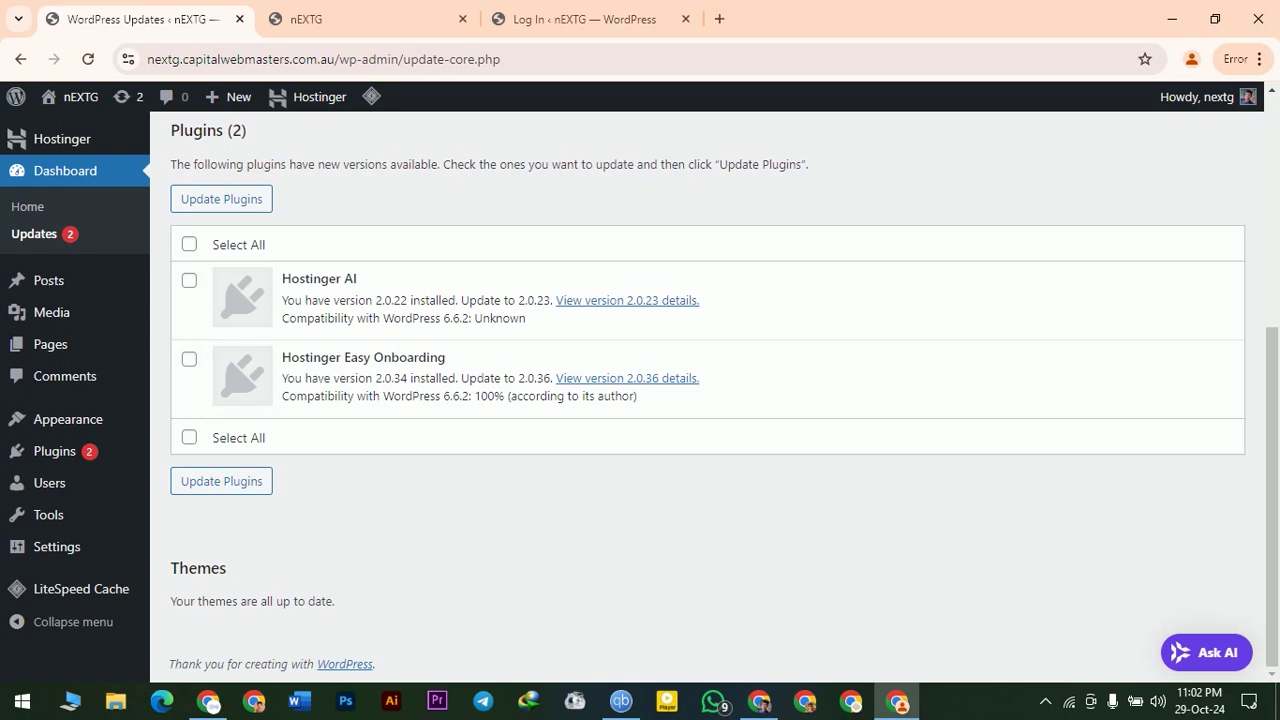
{"action": "scroll", "coordinate": [210, 312], "scroll_direction": "up", "scroll_amount": 1}
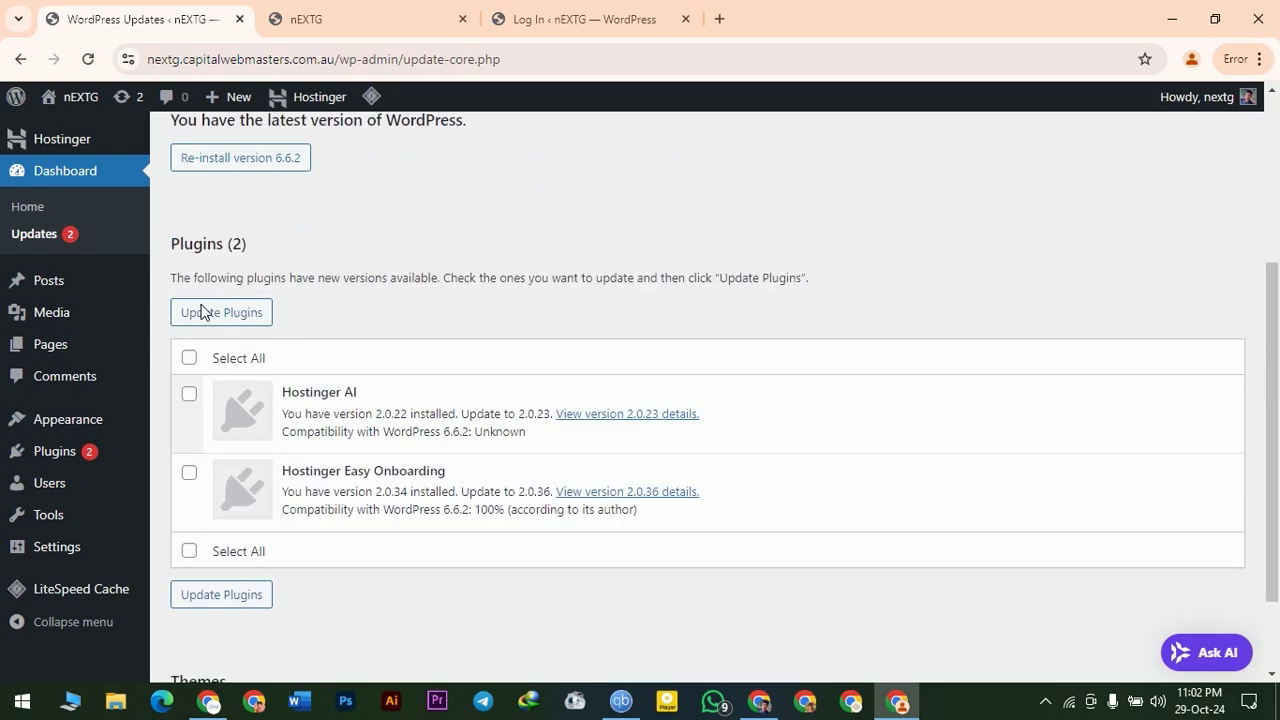
{"action": "left_click", "coordinate": [44, 283]}
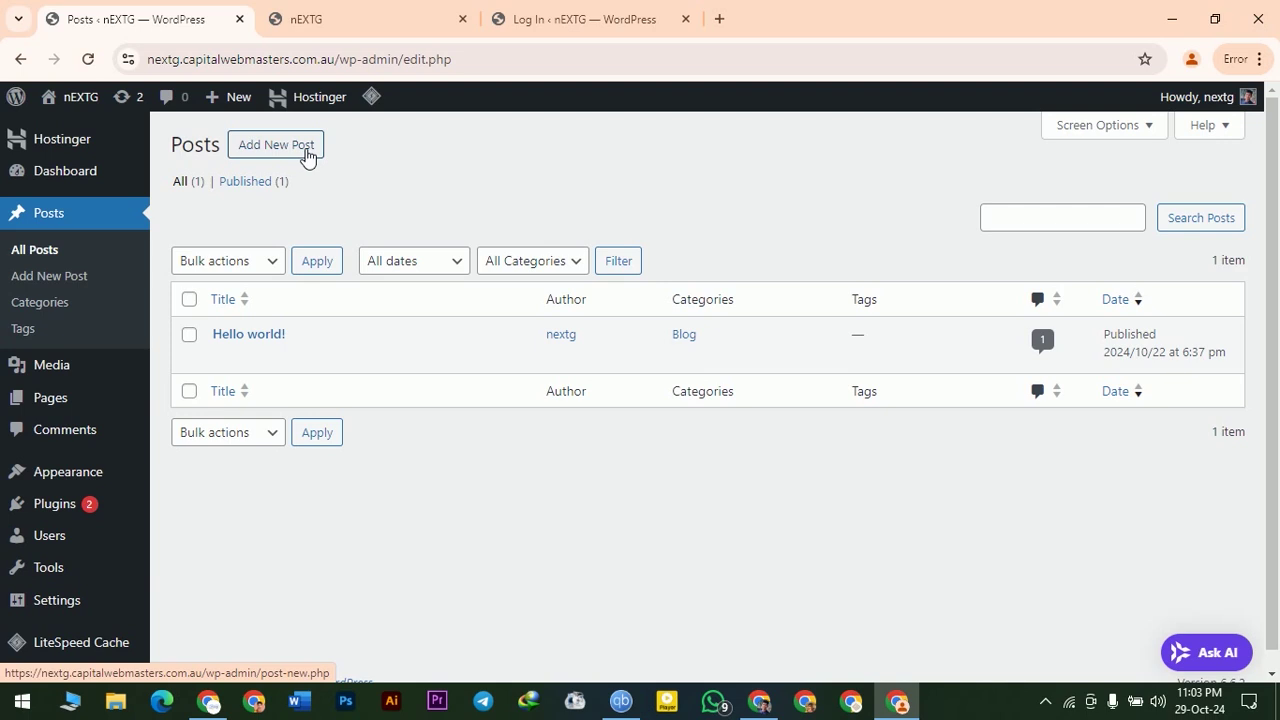
- Start a new post and dismiss the block editor welcome tour
{"action": "left_click", "coordinate": [306, 152]}
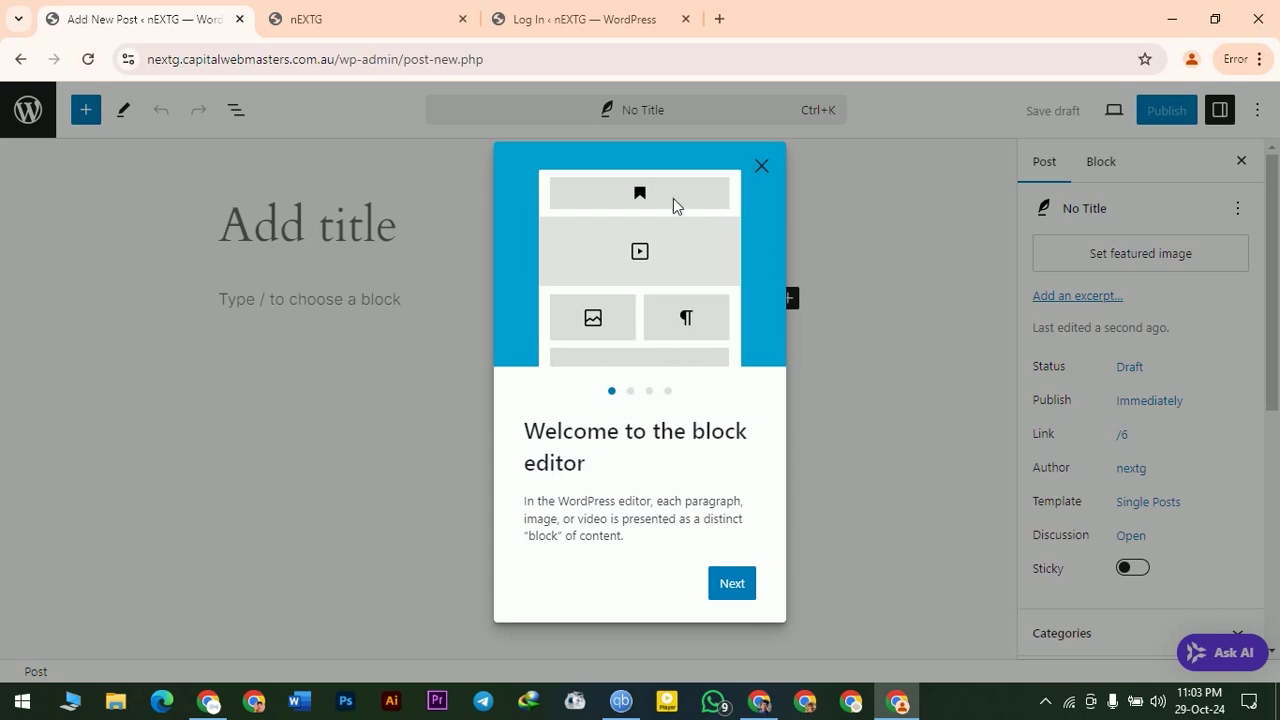
{"action": "left_click", "coordinate": [764, 166]}
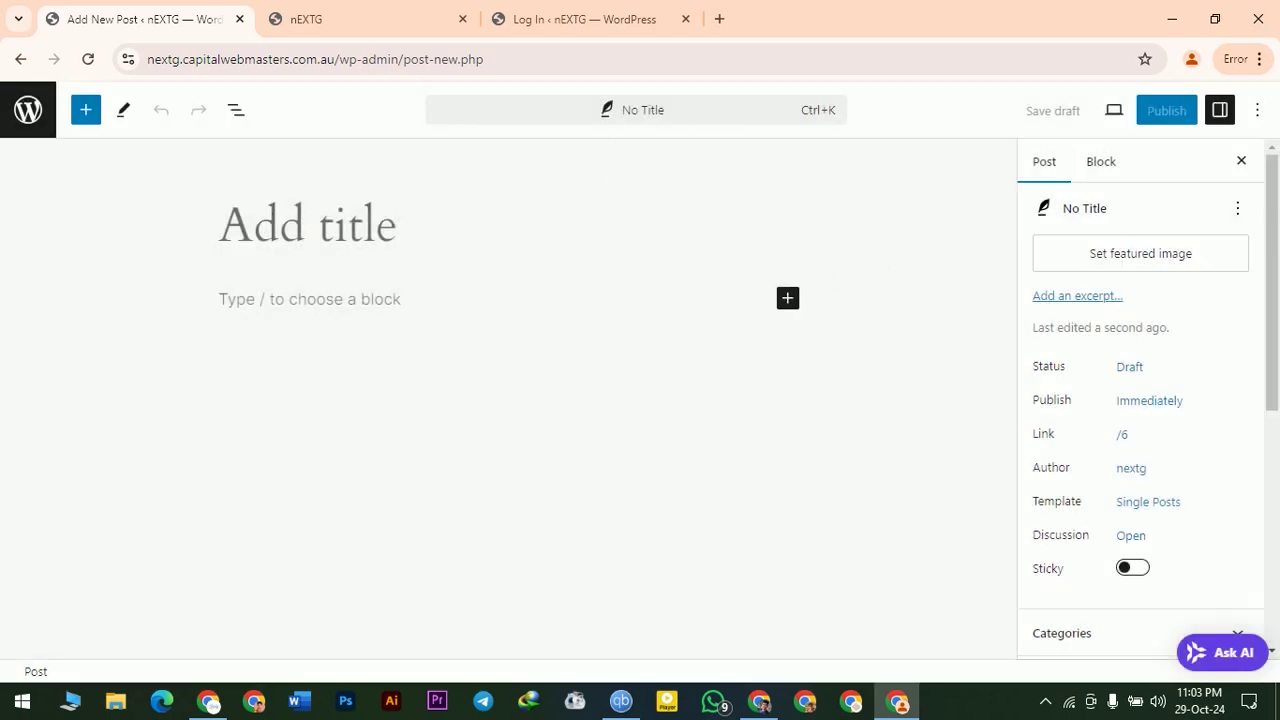
{"action": "key", "text": "Return"}
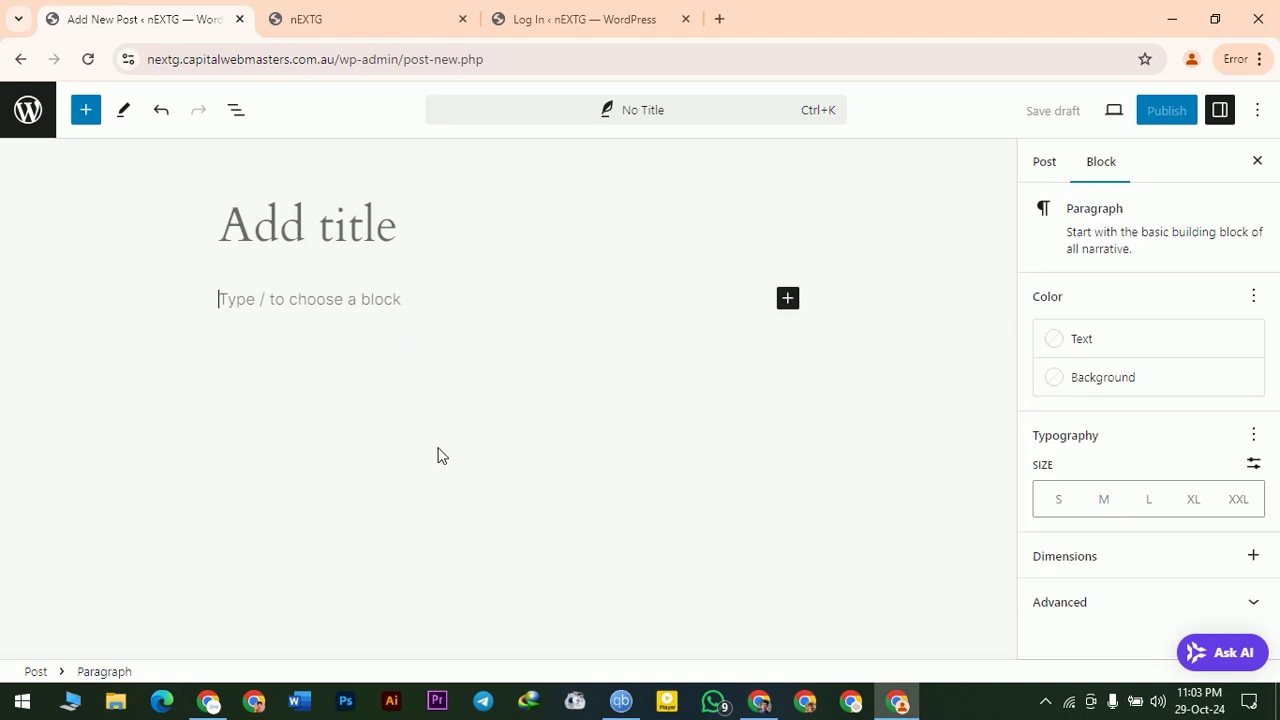
{"action": "left_click", "coordinate": [1049, 166]}
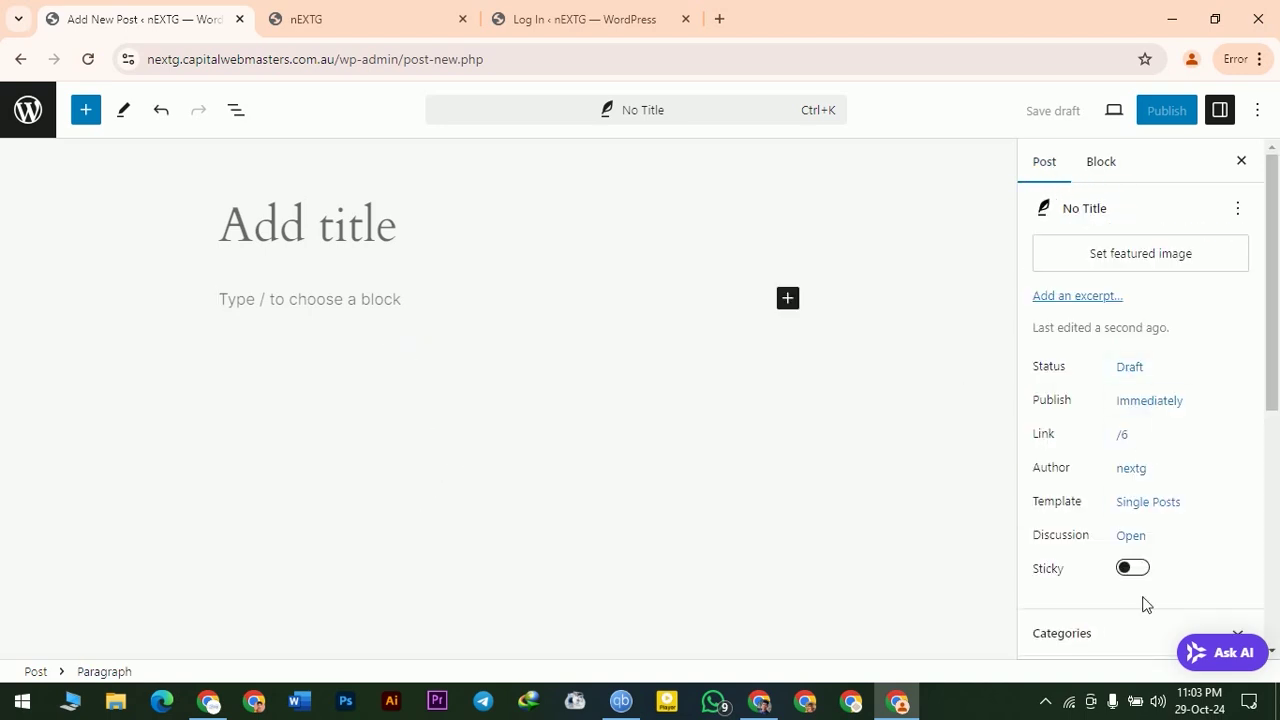
- Insert a Heading block from the block inserter, then leave the editor without saving
{"action": "left_click", "coordinate": [86, 110]}
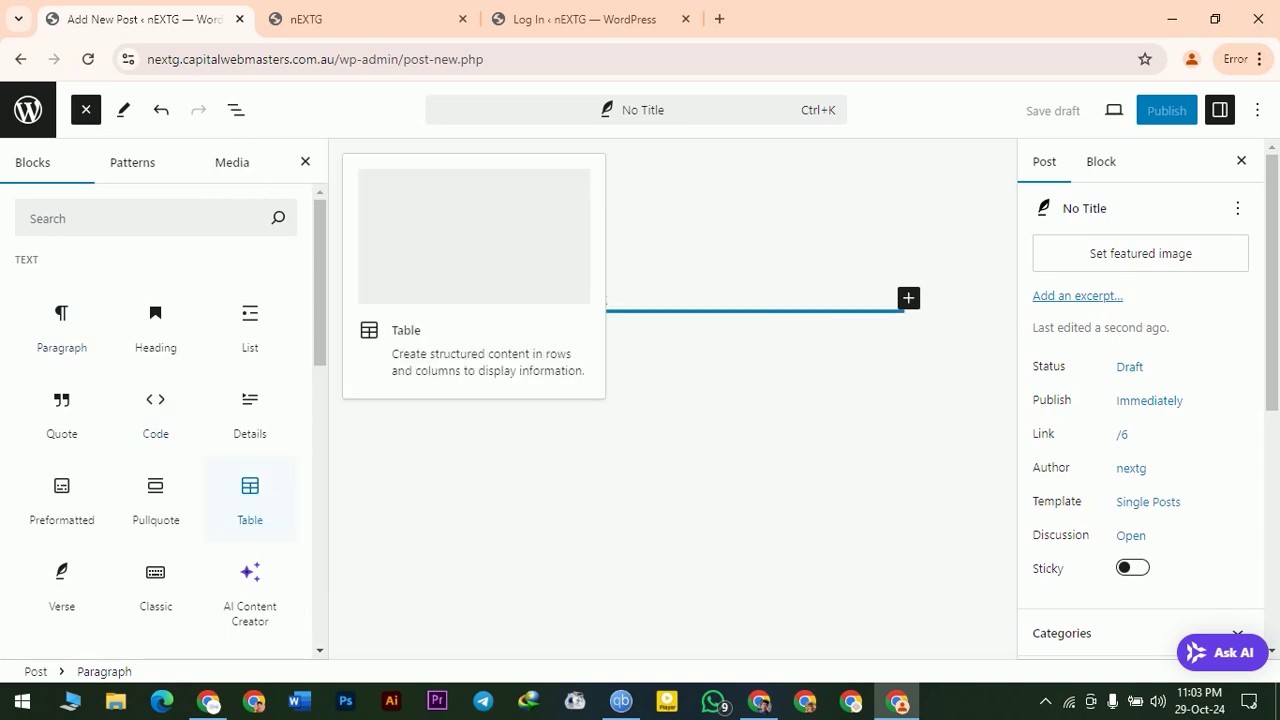
{"action": "scroll", "coordinate": [155, 450], "scroll_direction": "down", "scroll_amount": 5}
{"action": "scroll", "coordinate": [149, 611], "scroll_direction": "up", "scroll_amount": 4}
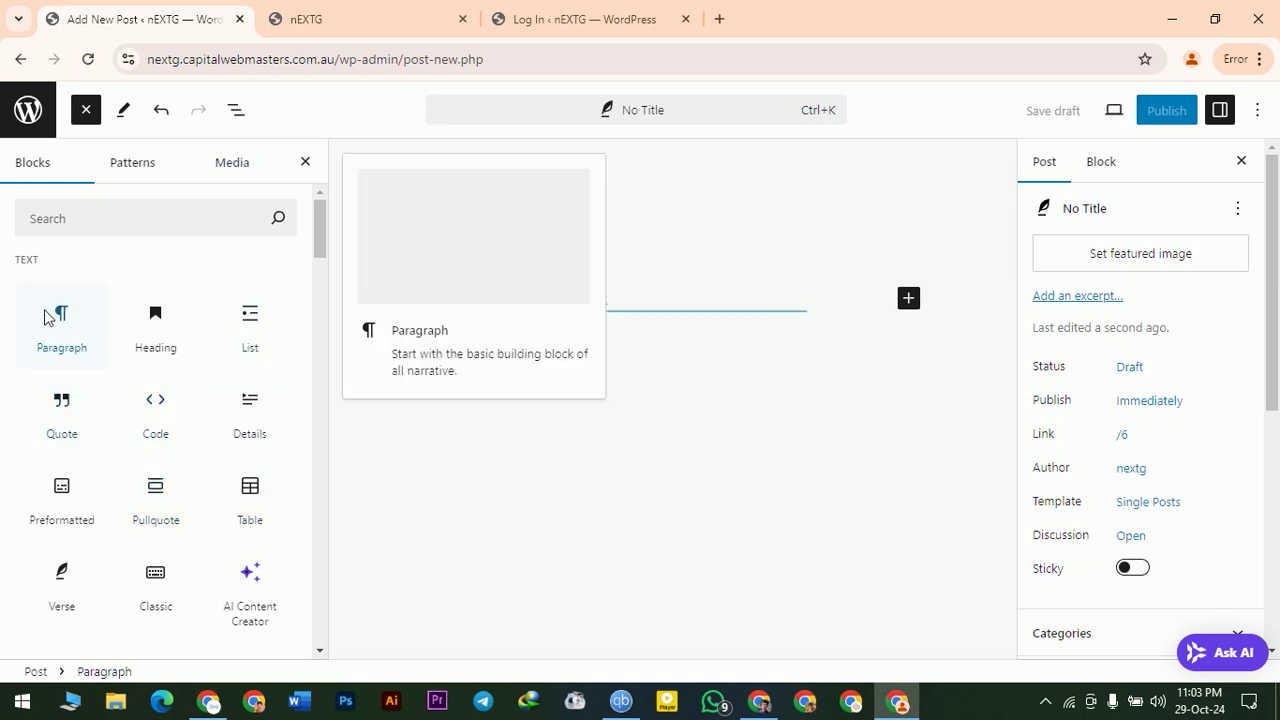
{"action": "left_click", "coordinate": [72, 333]}
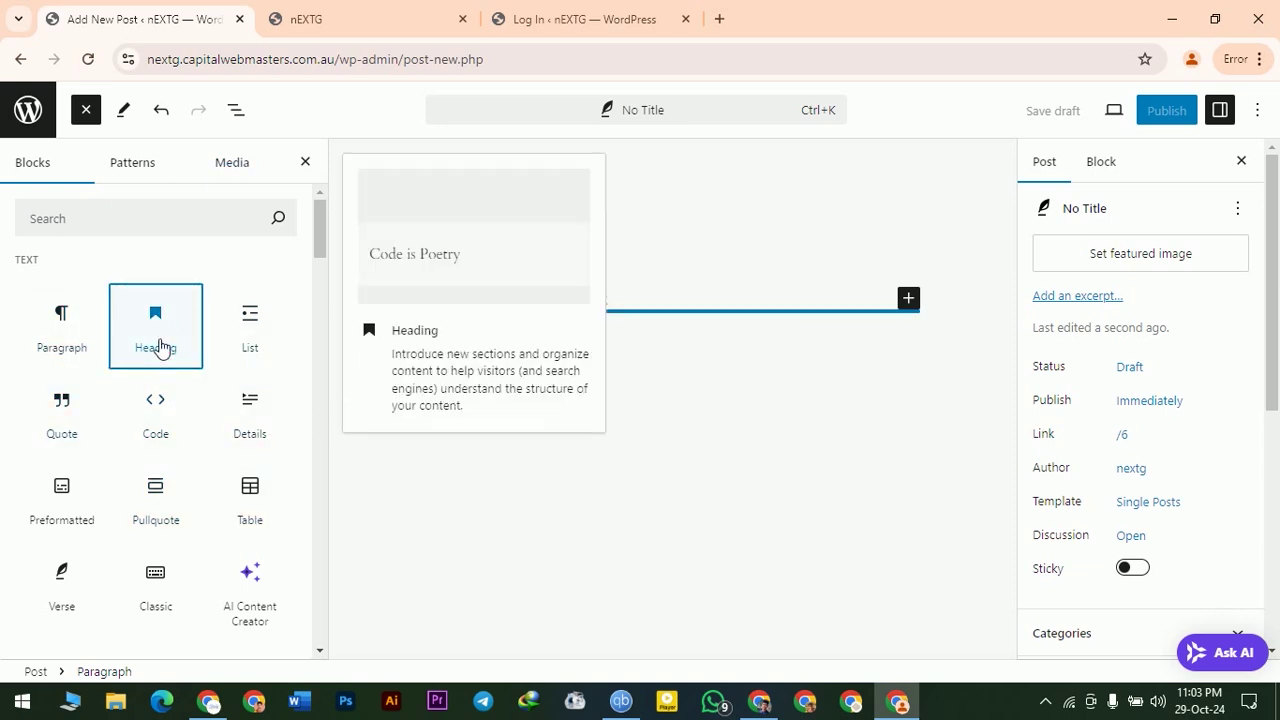
{"action": "left_click", "coordinate": [160, 345]}
{"action": "left_click", "coordinate": [492, 332]}
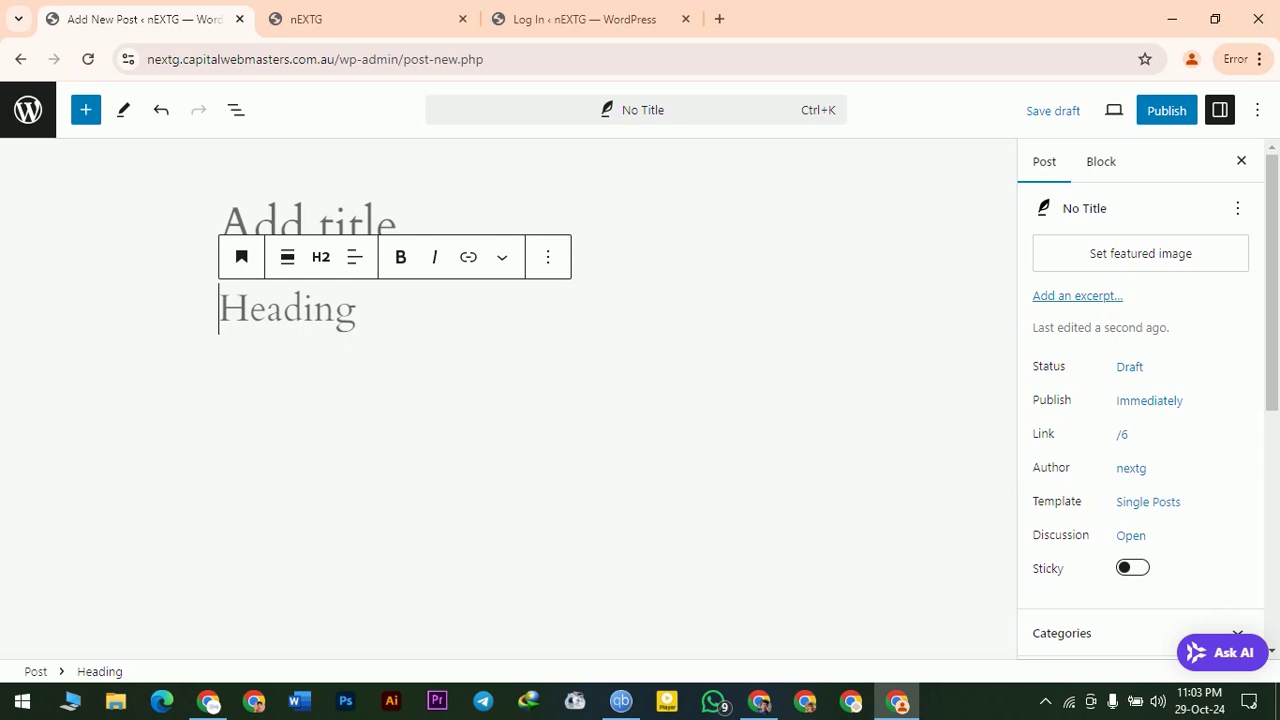
{"action": "left_click", "coordinate": [20, 110]}
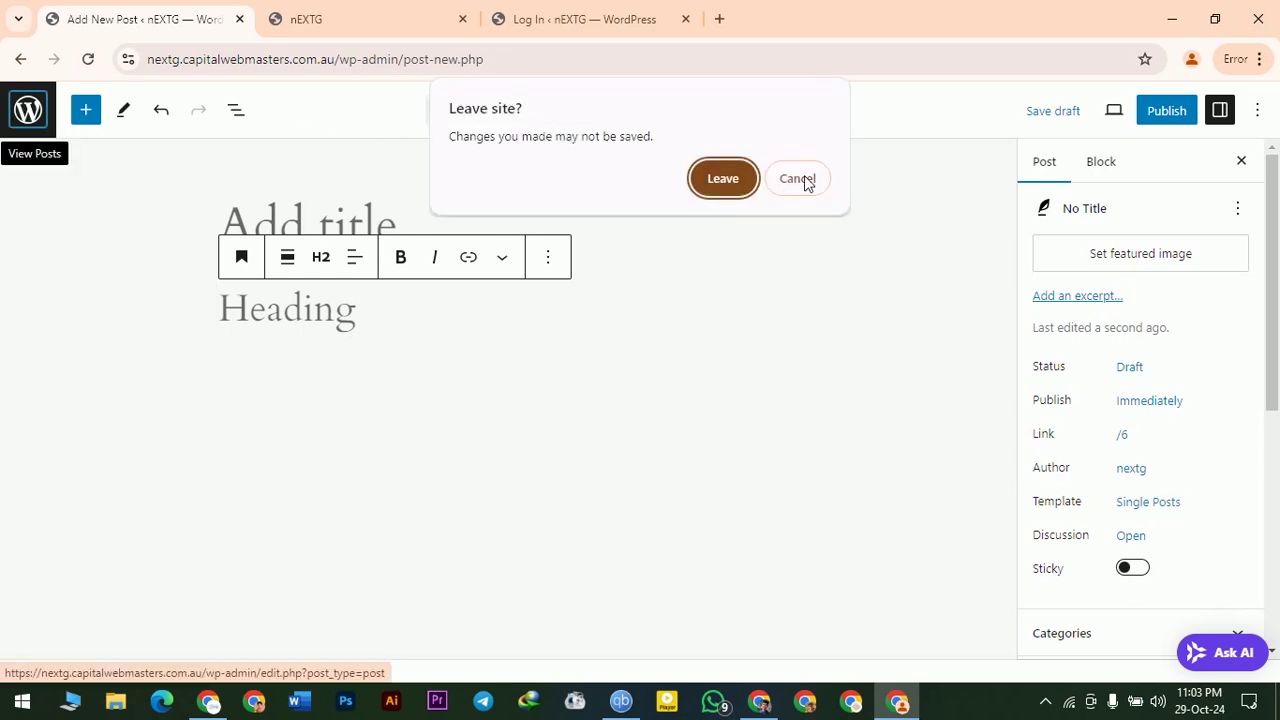
{"action": "left_click", "coordinate": [723, 180]}
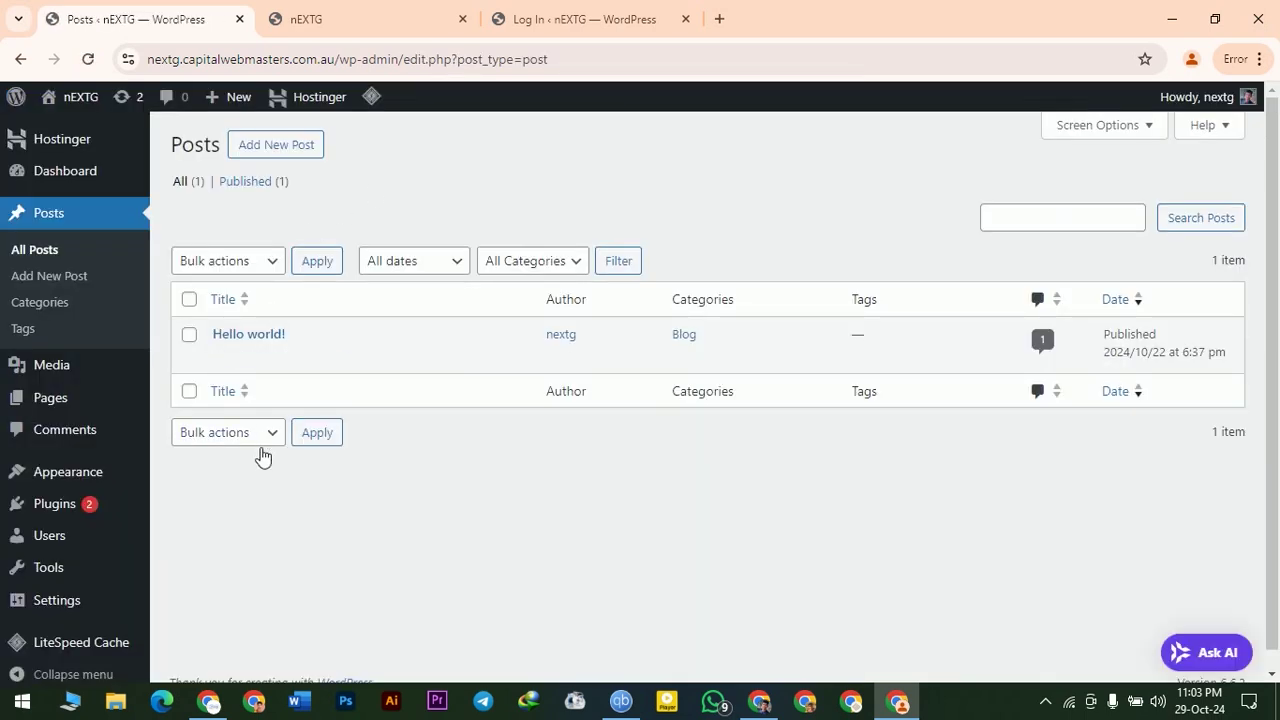
- Go to Posts > Categories and enter 'USA Travel' as the new category name
{"action": "left_click", "coordinate": [40, 303]}
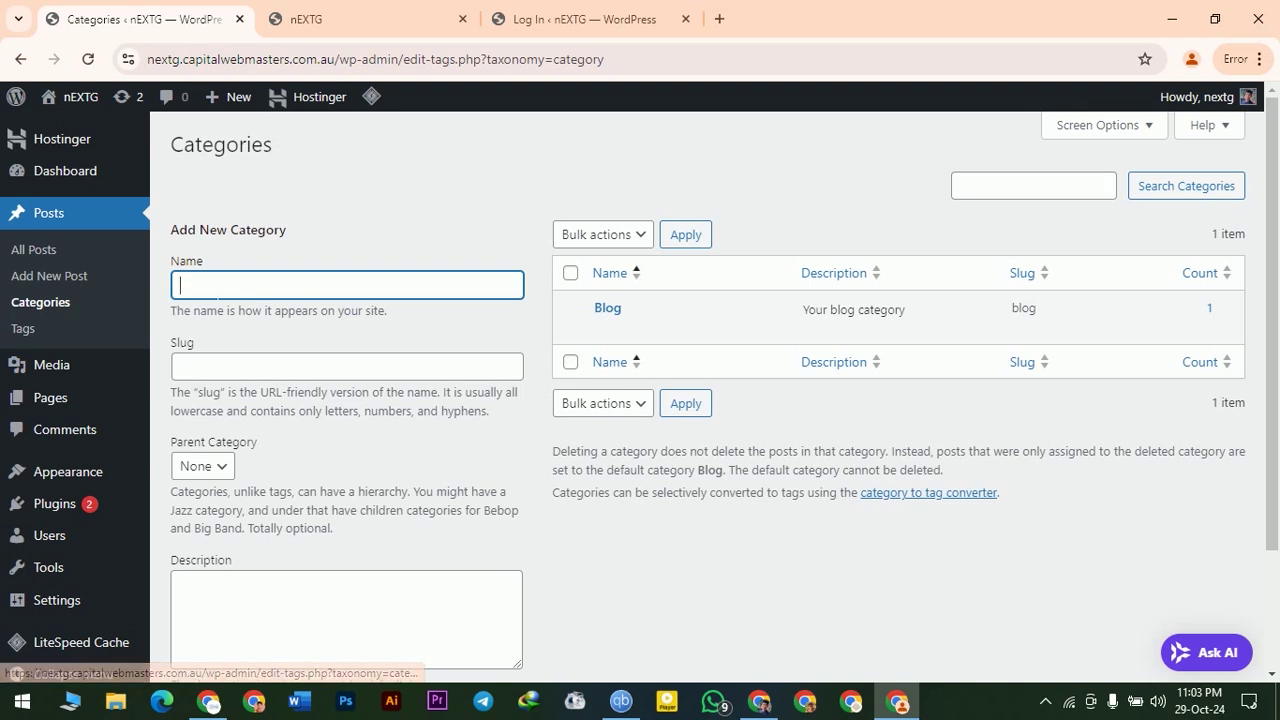
{"action": "left_click", "coordinate": [205, 368]}
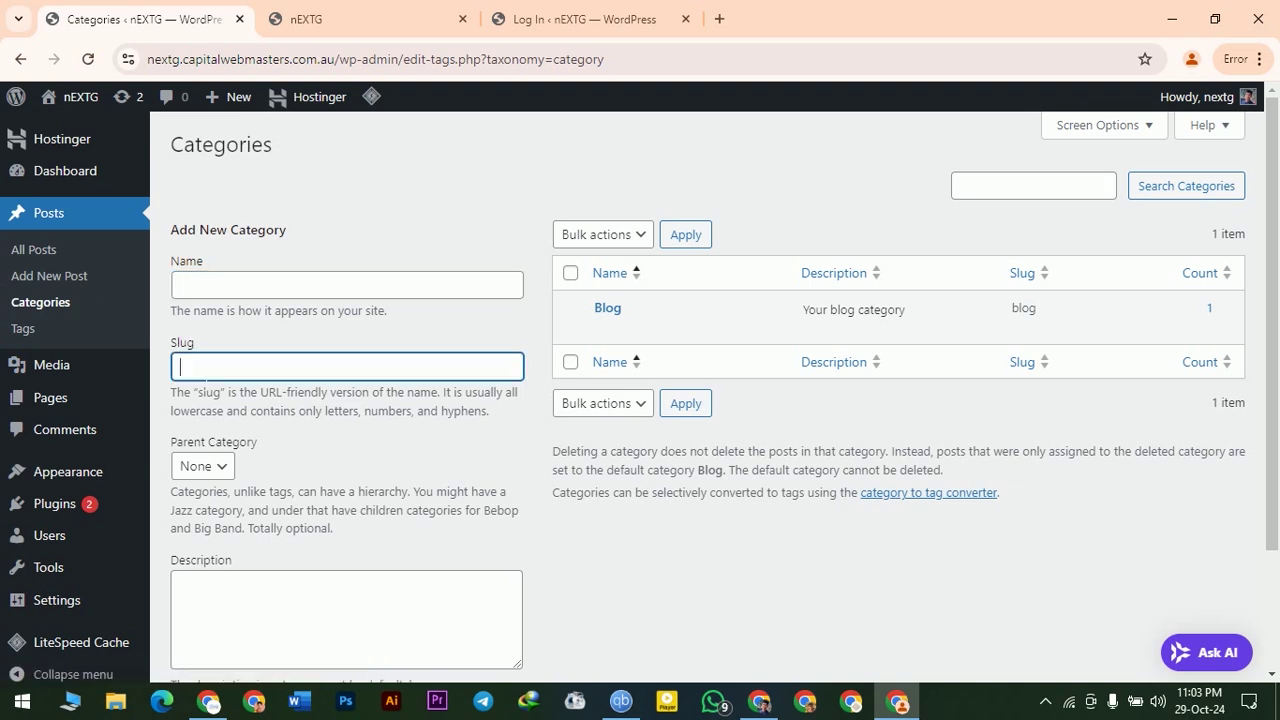
{"action": "left_click_drag", "start_coordinate": [348, 59], "coordinate": [414, 59]}
{"action": "key", "text": "Escape"}
{"action": "left_click", "coordinate": [300, 285]}
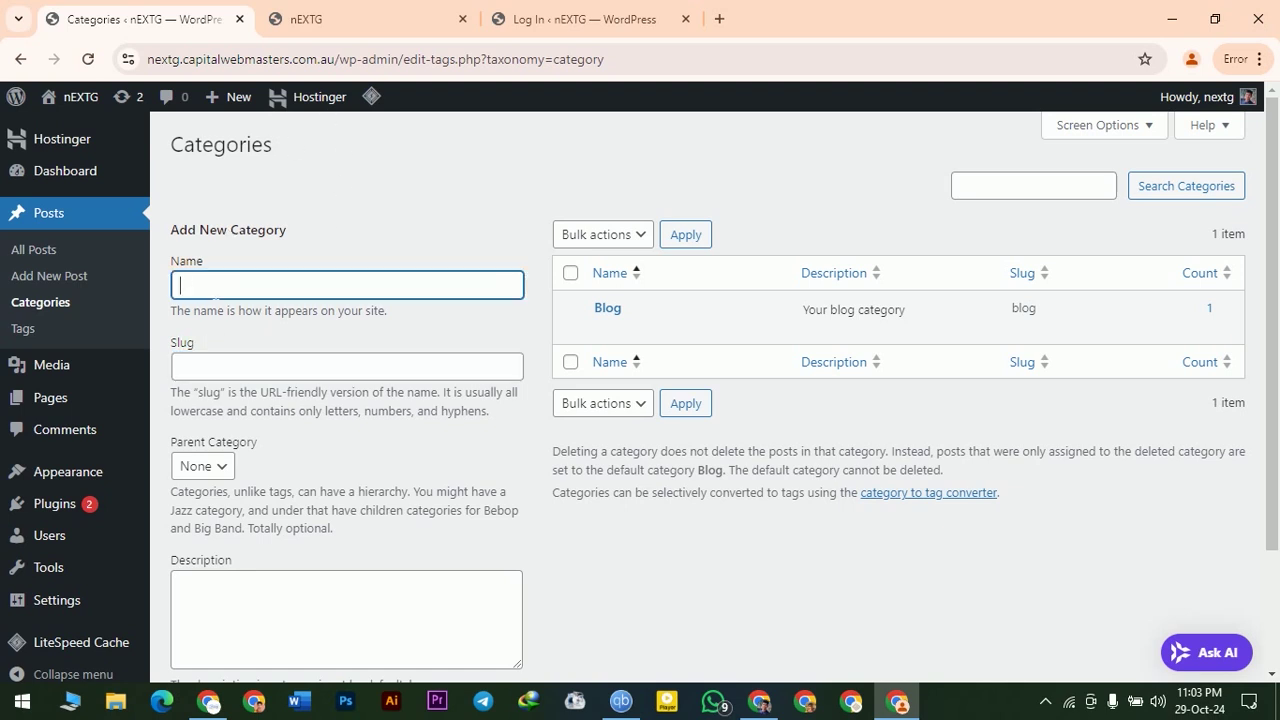
{"action": "left_click", "coordinate": [300, 366]}
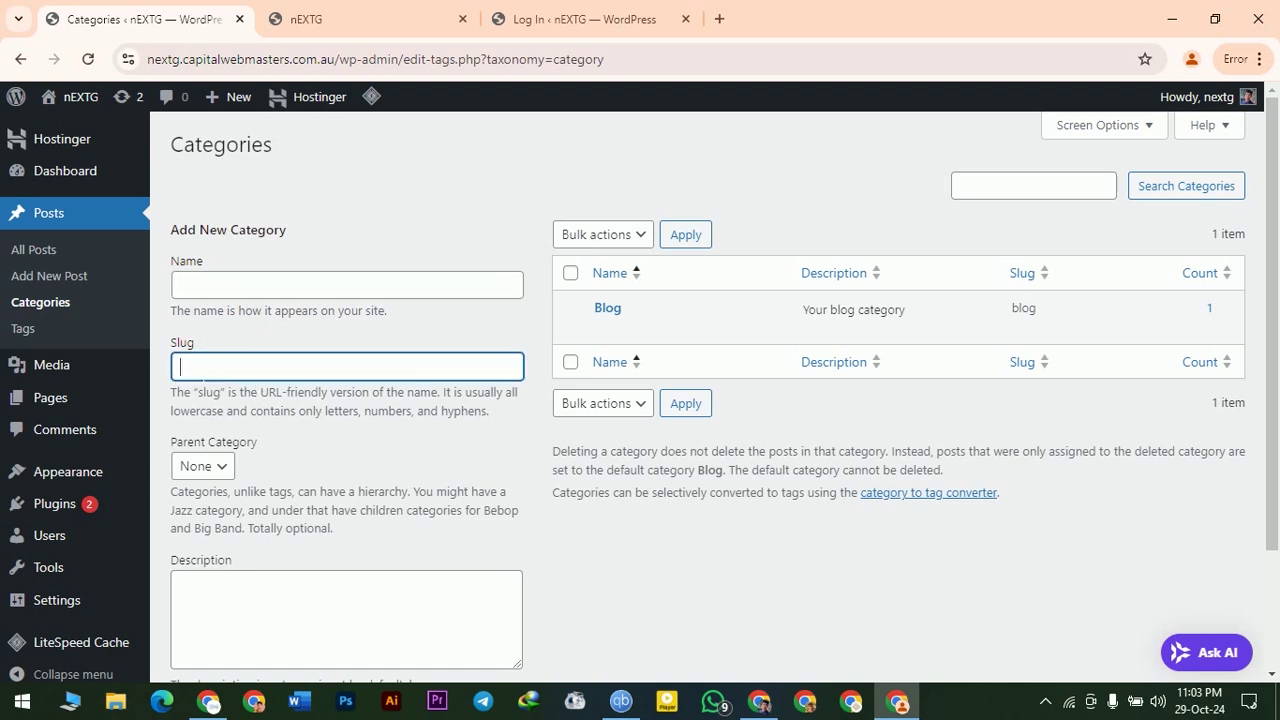
{"action": "key", "text": "shift+Tab"}
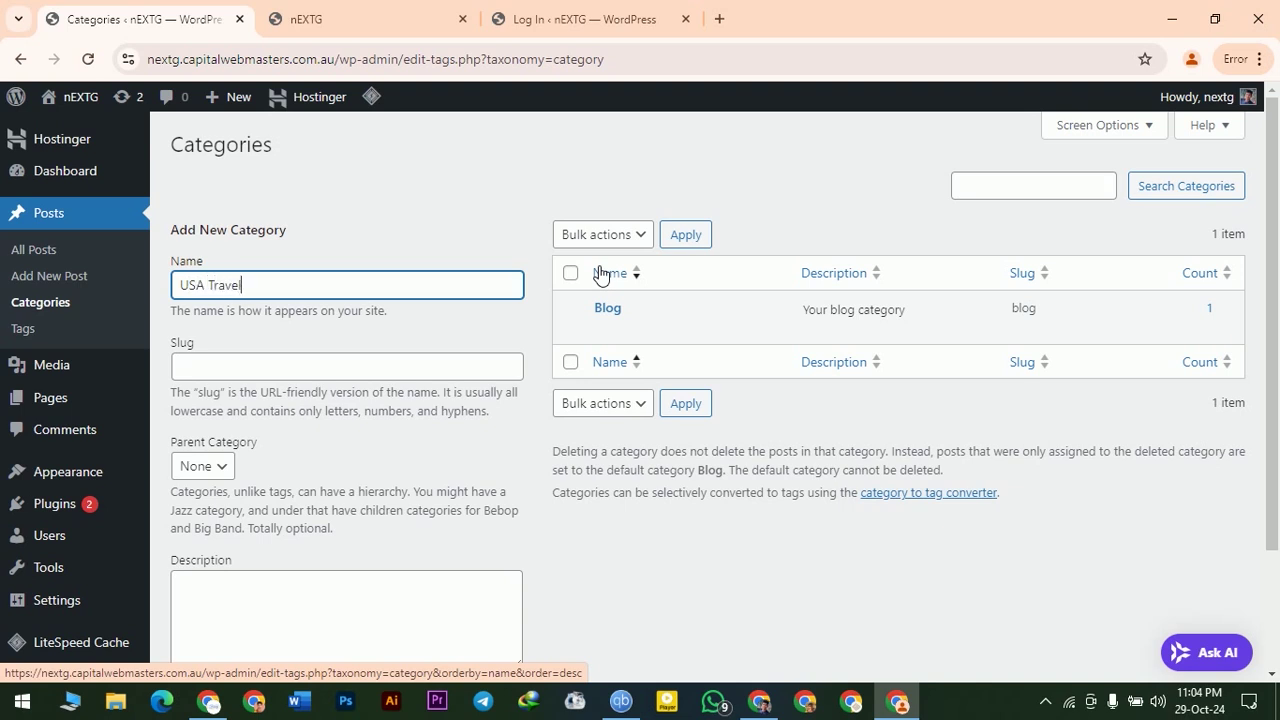
- Give USA Travel the slug usa-travel with Parent Category None, and add it
{"action": "left_click", "coordinate": [215, 377]}
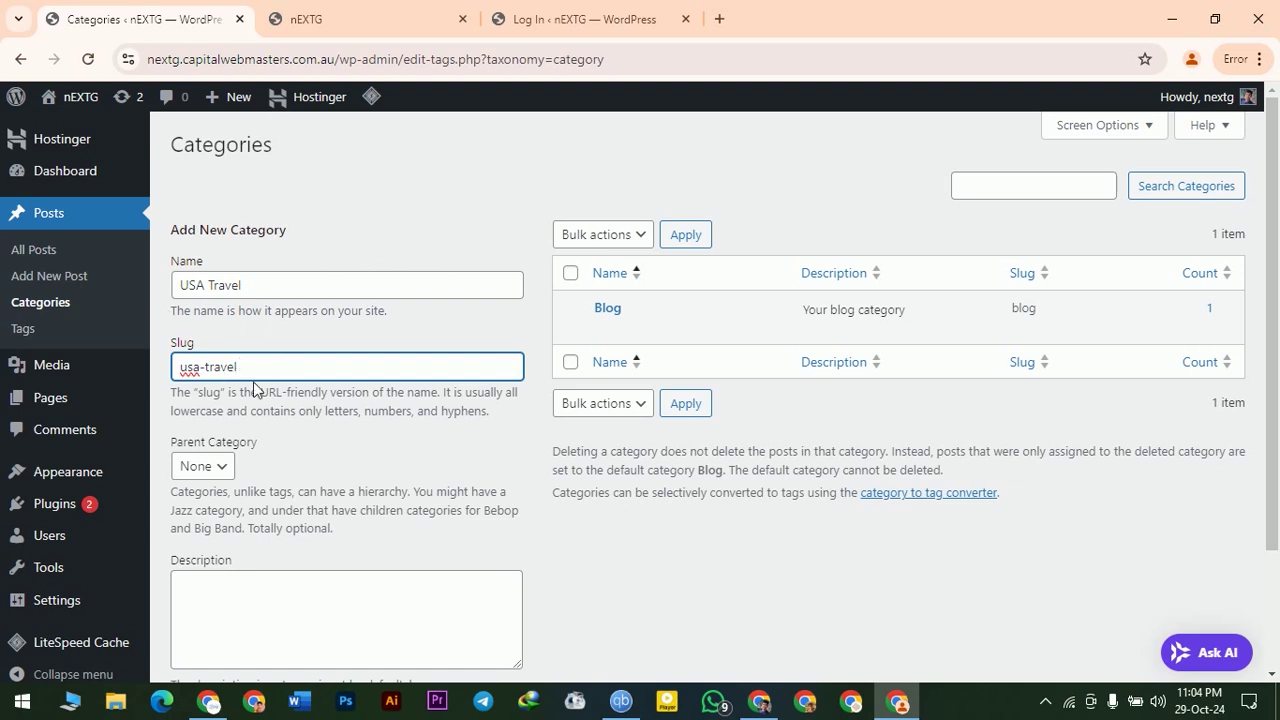
{"action": "scroll", "coordinate": [243, 455], "scroll_direction": "down", "scroll_amount": 2}
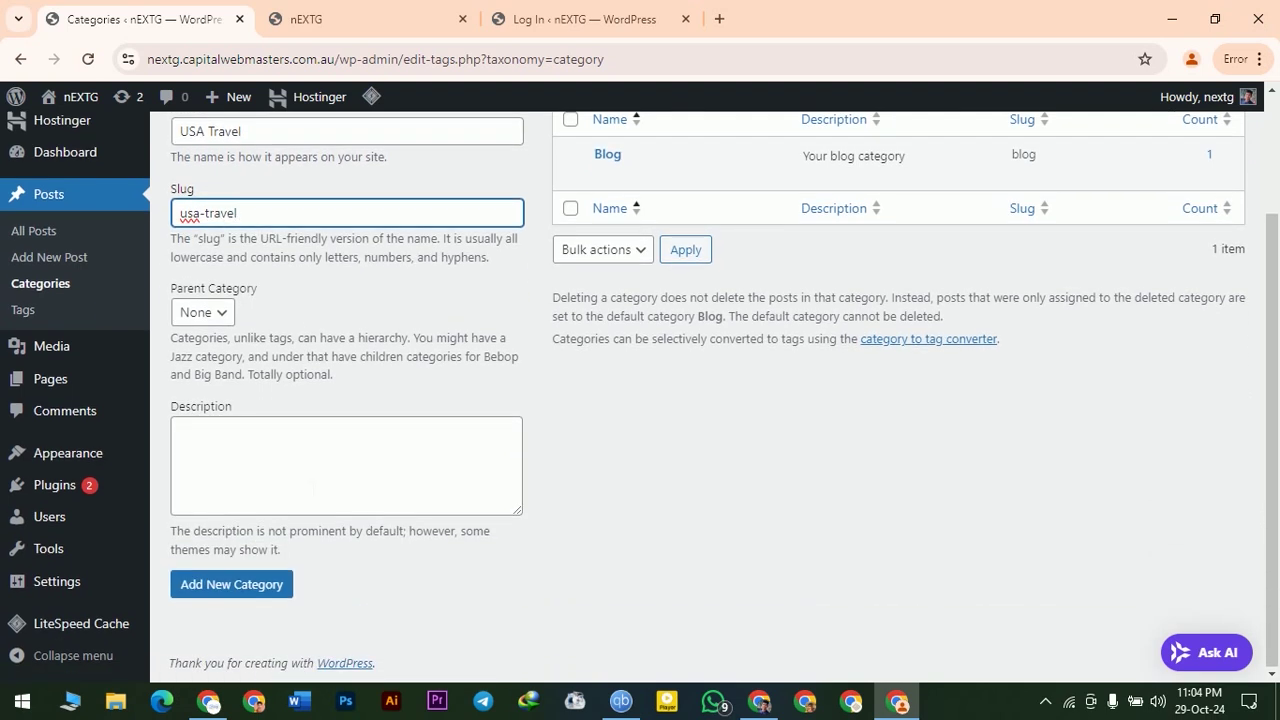
{"action": "left_click", "coordinate": [243, 455]}
{"action": "scroll", "coordinate": [400, 500], "scroll_direction": "up", "scroll_amount": 1}
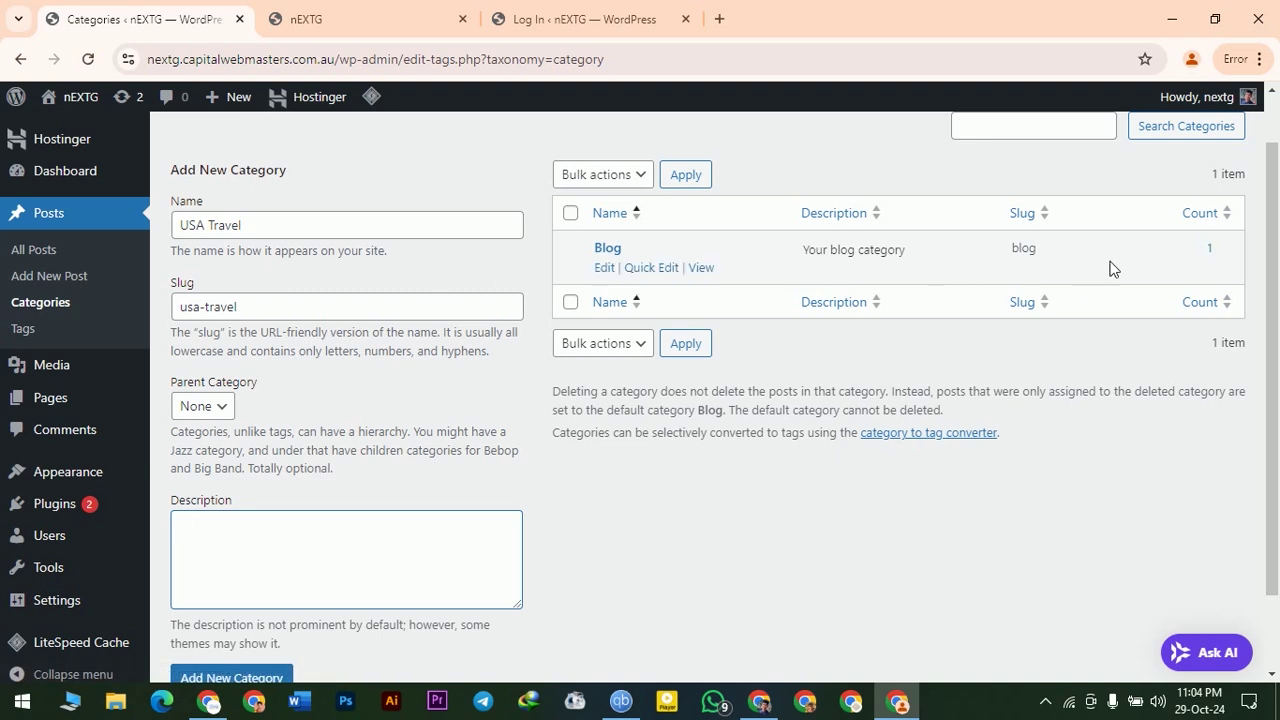
{"action": "left_click", "coordinate": [205, 407]}
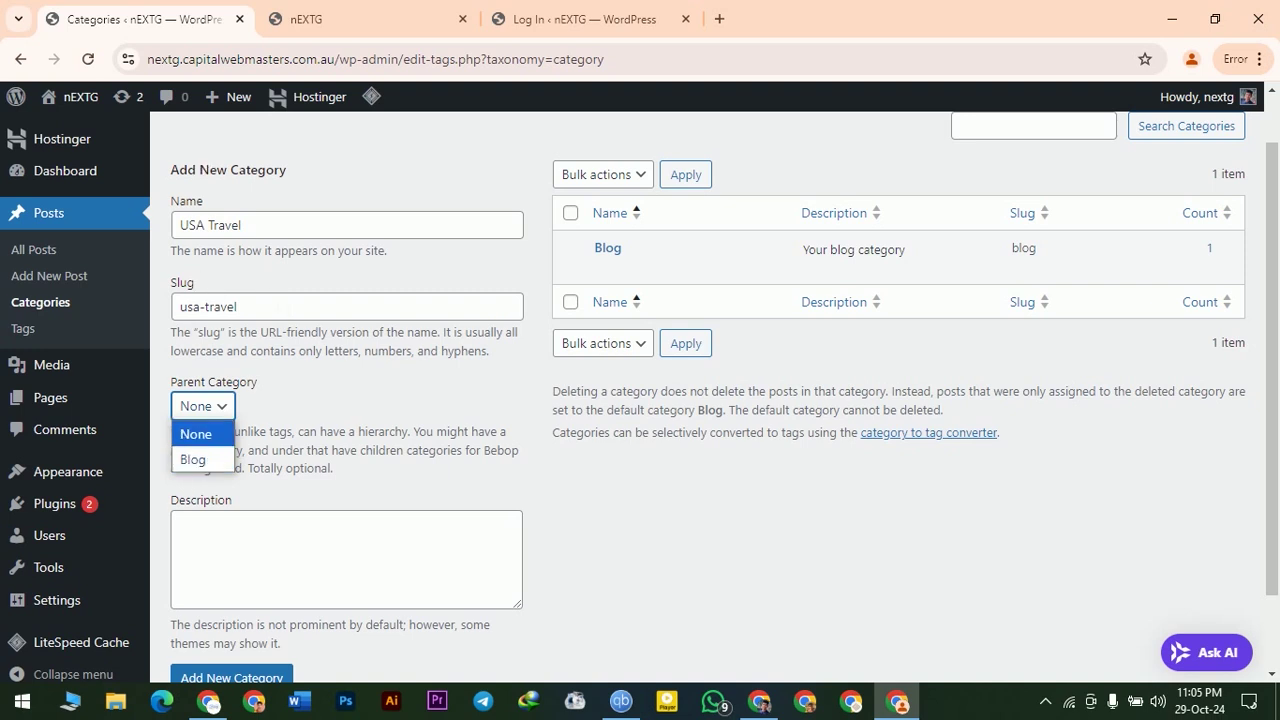
{"action": "left_click", "coordinate": [290, 307]}
{"action": "scroll", "coordinate": [631, 440], "scroll_direction": "down", "scroll_amount": 2}
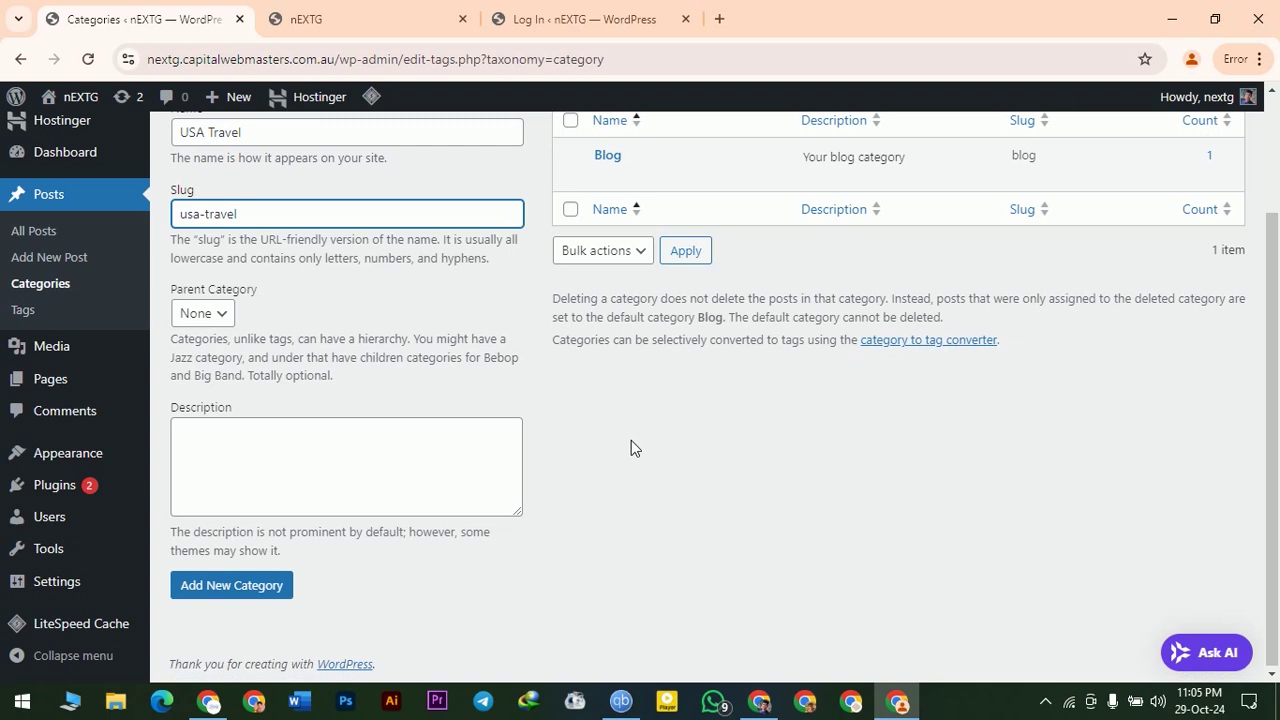
{"action": "left_click", "coordinate": [229, 594]}
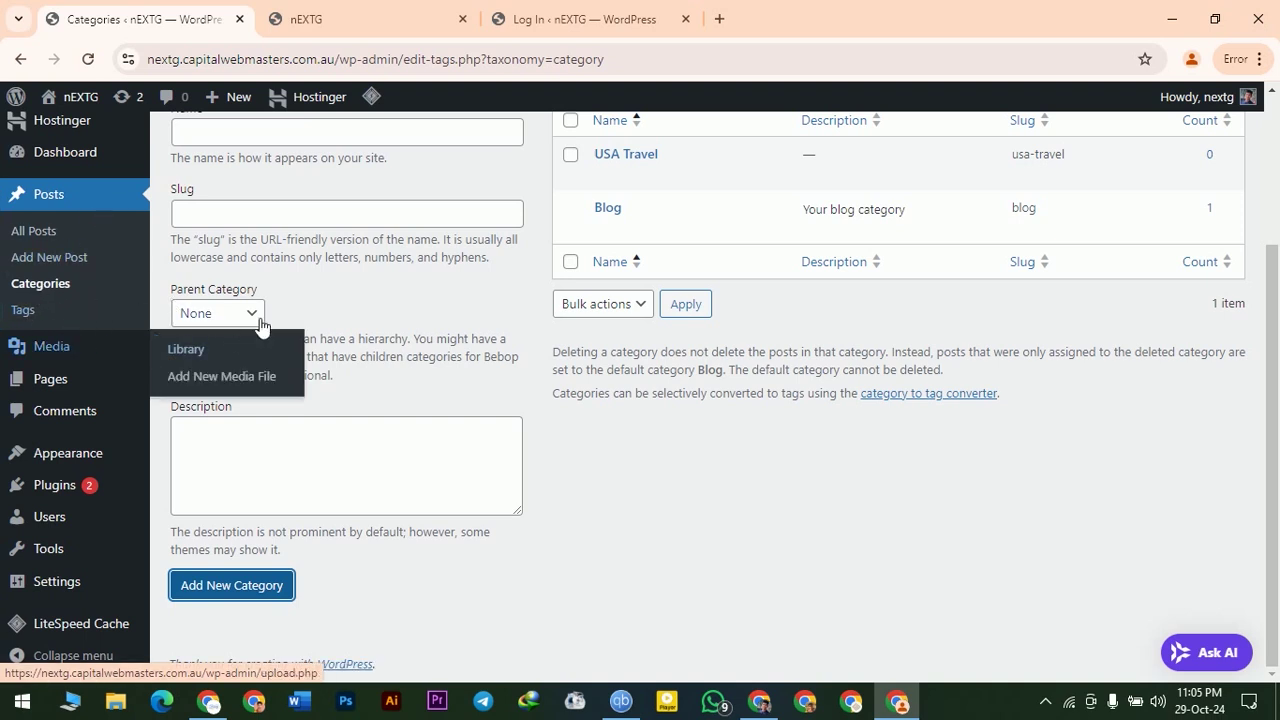
- Glance at the empty Media Library, then view the Pages list holding the Privacy Policy draft
{"action": "mouse_move", "coordinate": [55, 348]}
{"action": "left_click", "coordinate": [68, 360]}
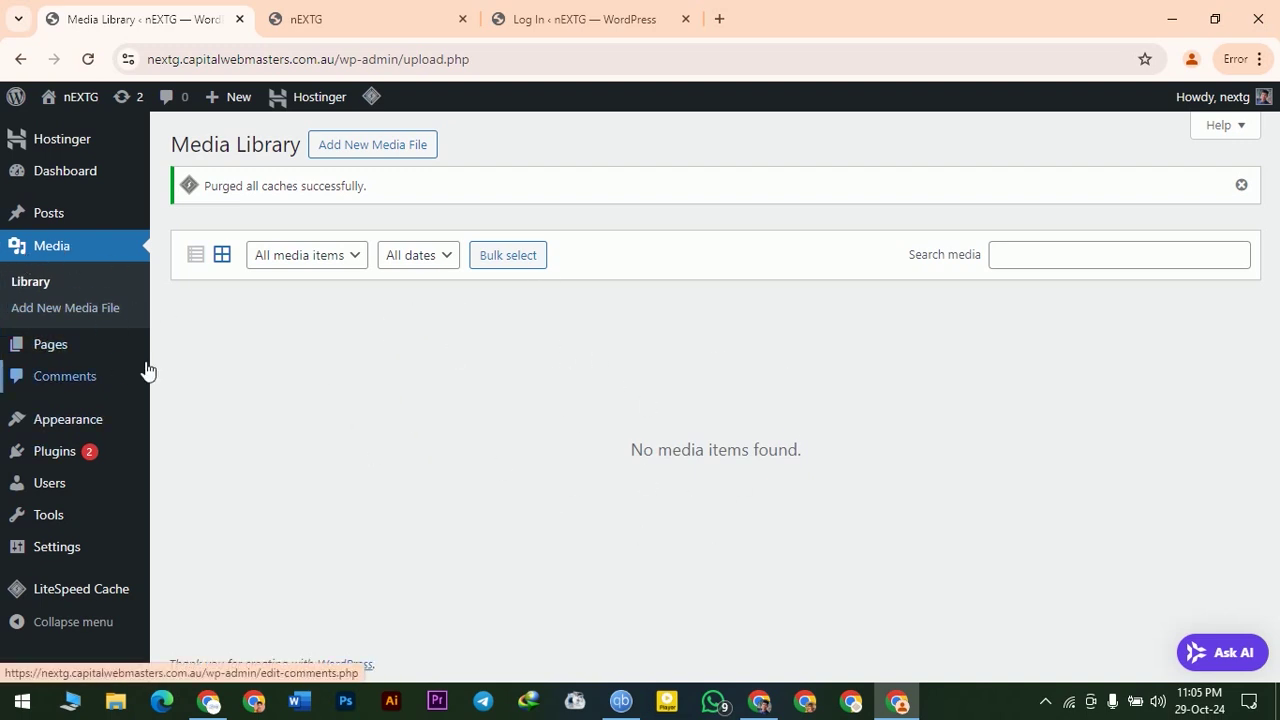
{"action": "left_click", "coordinate": [57, 346]}
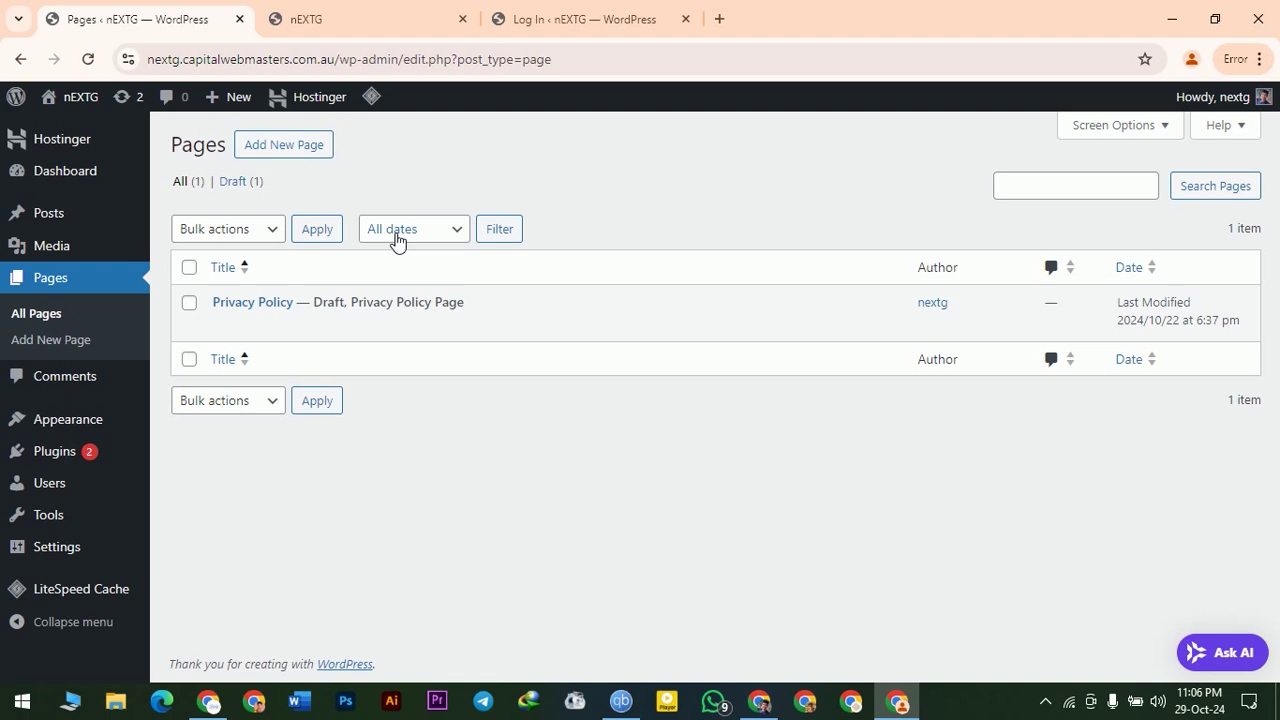
{"action": "mouse_move", "coordinate": [48, 228]}
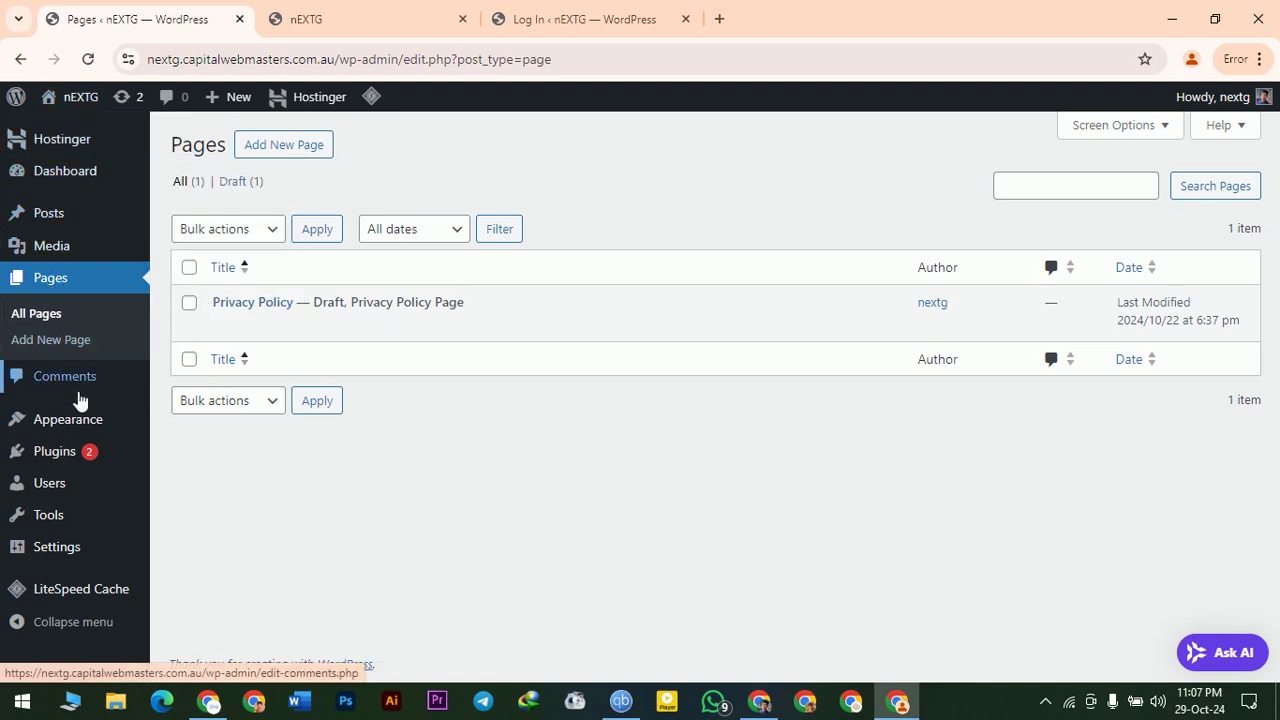
- Look over the sample comment in Comments, then move on to Appearance > Themes
{"action": "left_click", "coordinate": [52, 388]}
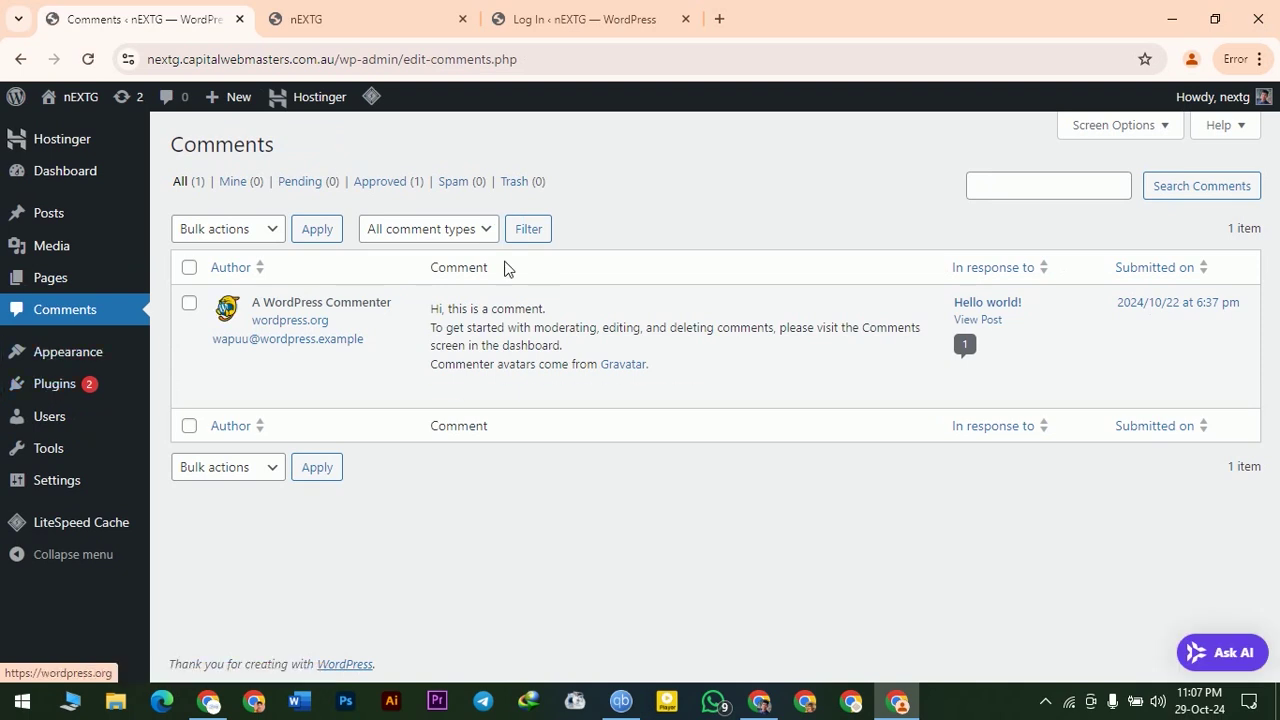
{"action": "mouse_move", "coordinate": [430, 338]}
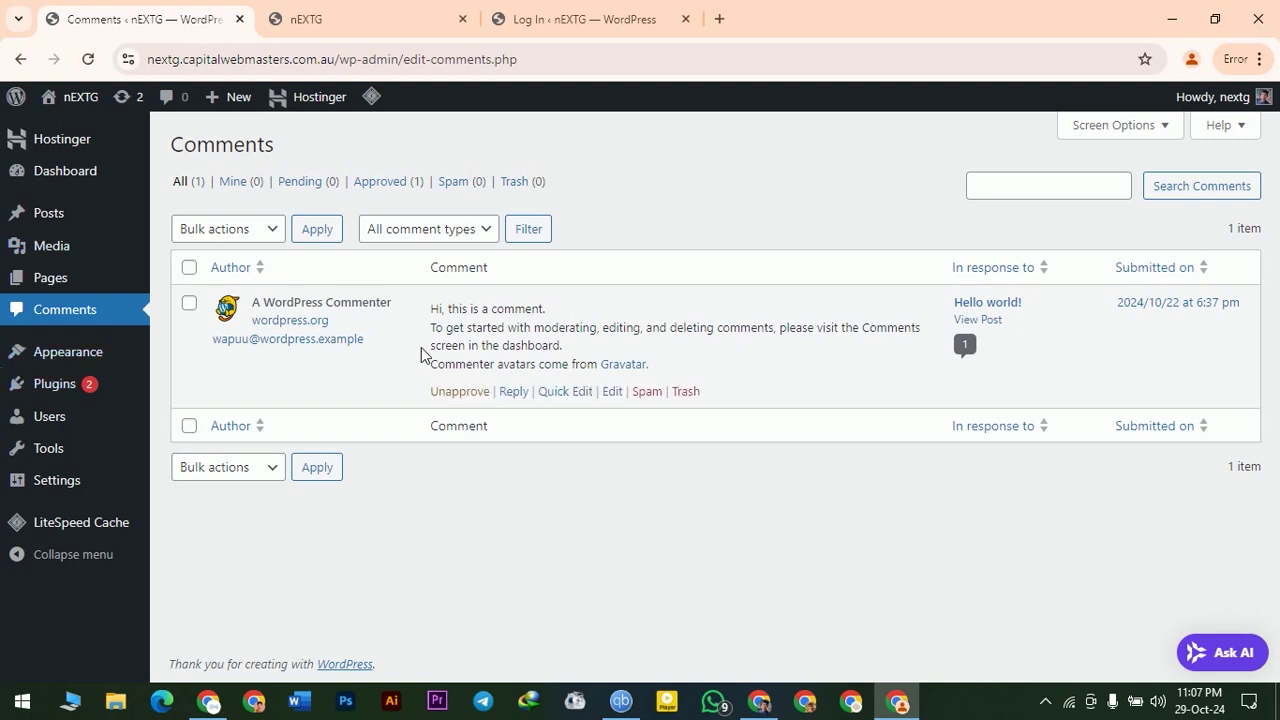
{"action": "mouse_move", "coordinate": [68, 359]}
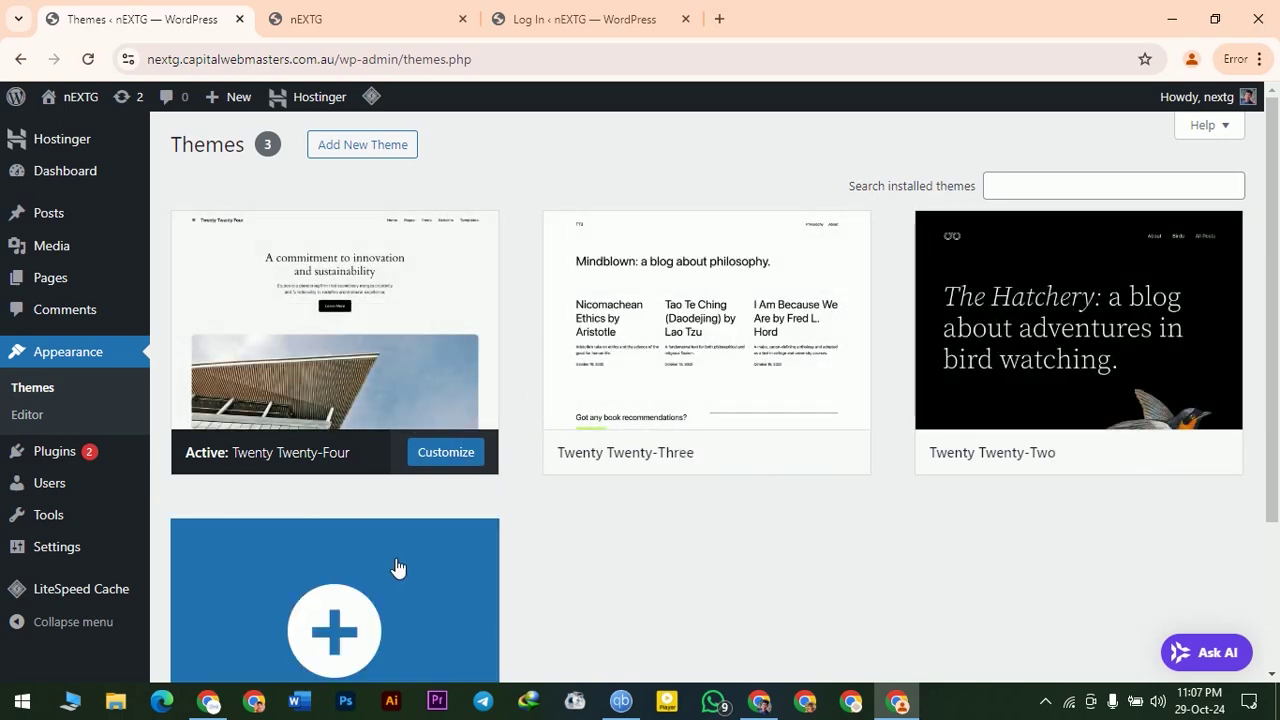
- Scroll the Themes page and head to Plugins > Installed Plugins
{"action": "scroll", "coordinate": [270, 320], "scroll_direction": "down", "scroll_amount": 1}
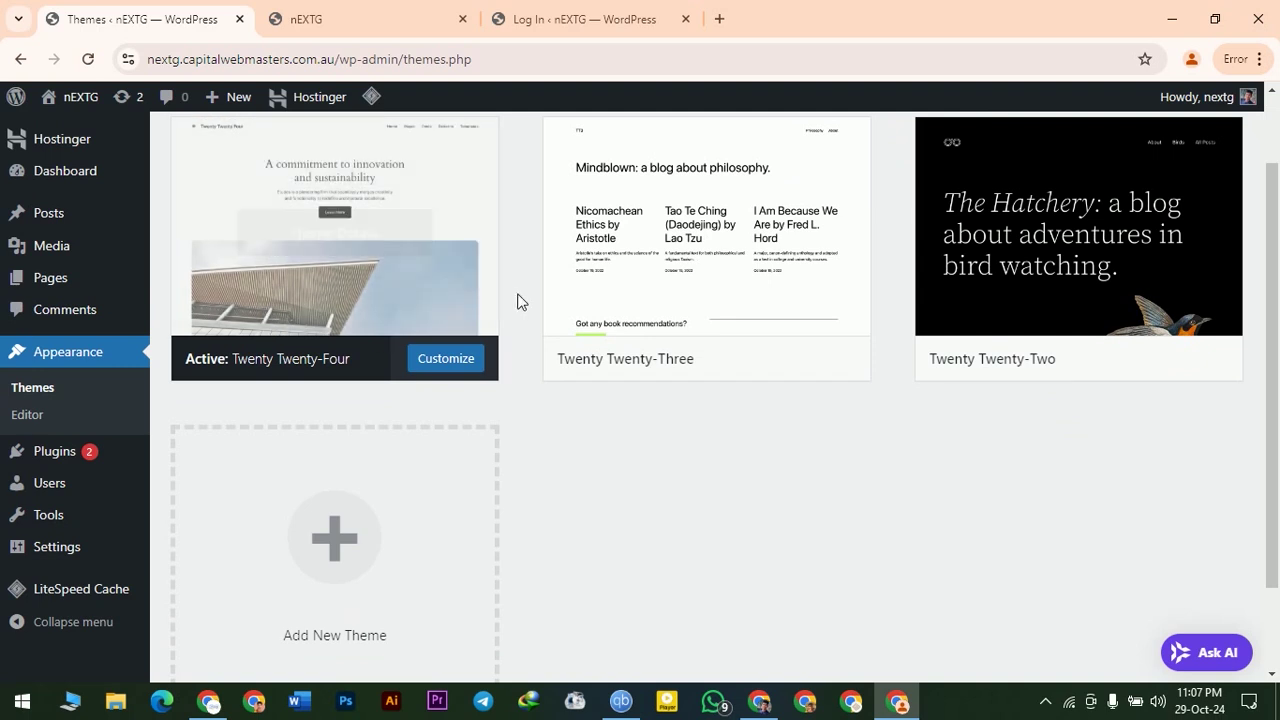
{"action": "mouse_move", "coordinate": [16, 448]}
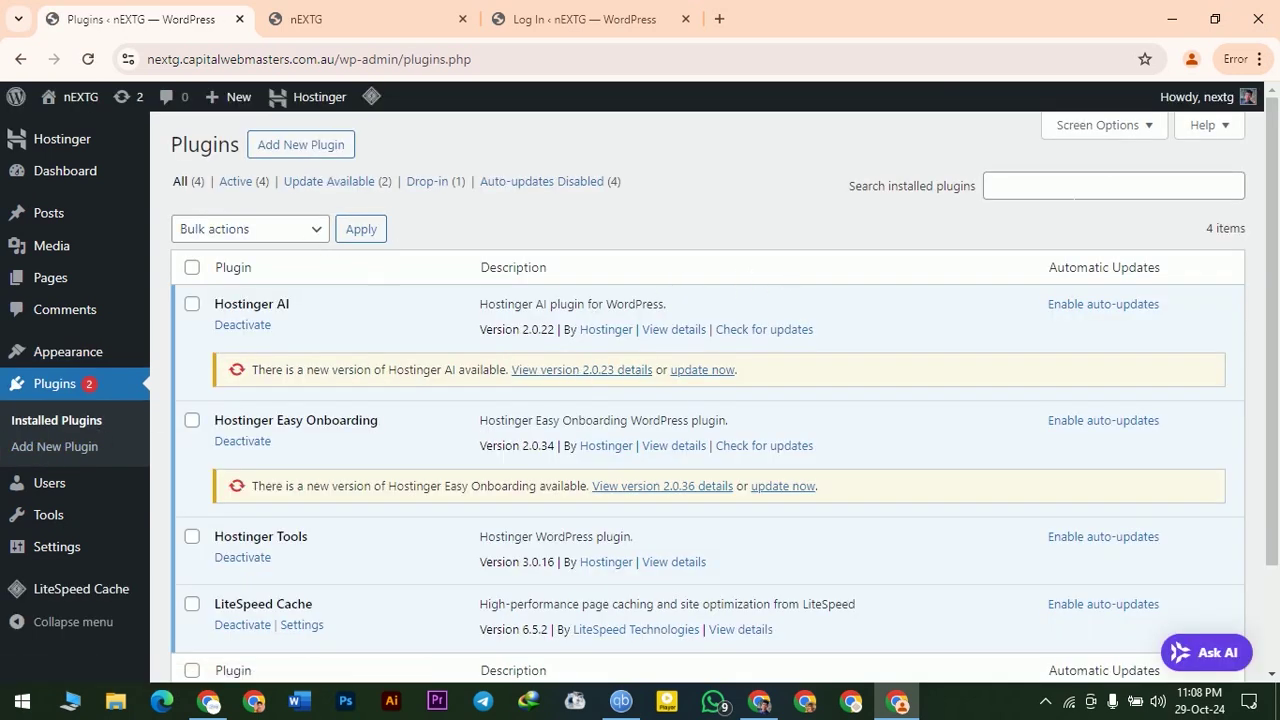
- Browse the Featured plugins on Add New Plugin, then go to the Users list
{"action": "left_click", "coordinate": [279, 150]}
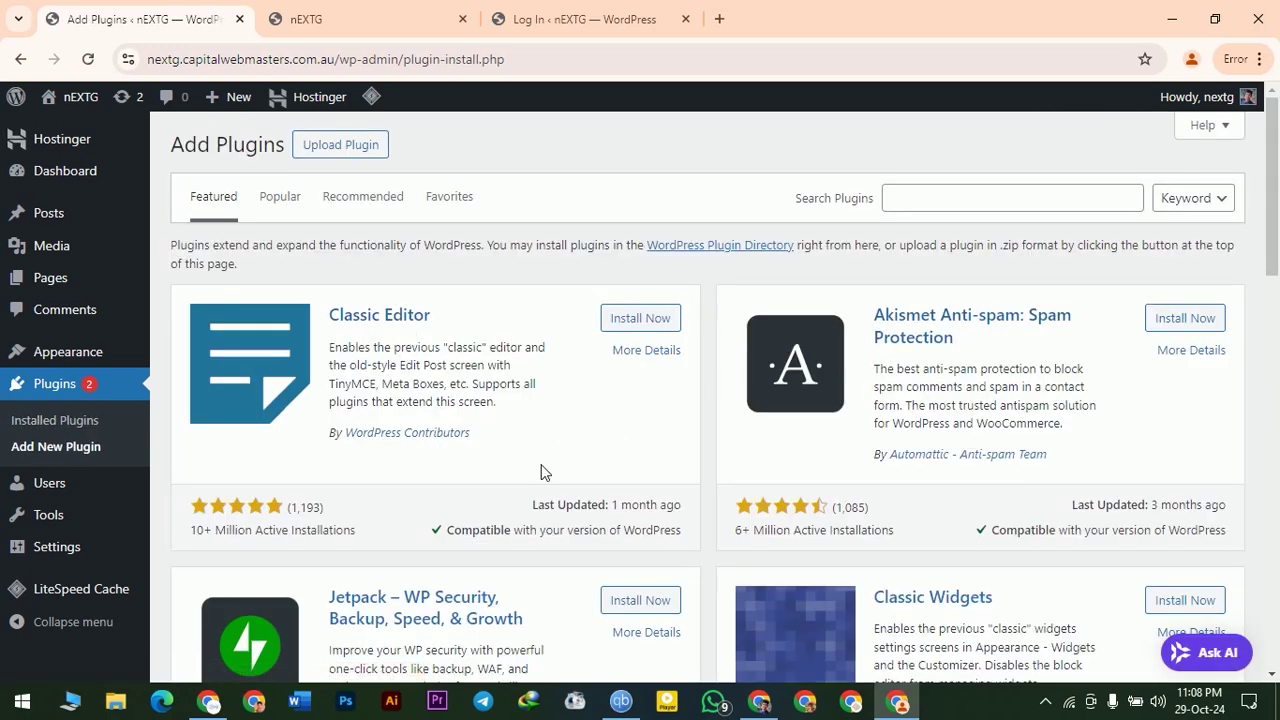
{"action": "scroll", "coordinate": [655, 540], "scroll_direction": "down", "scroll_amount": 3}
{"action": "scroll", "coordinate": [1100, 514], "scroll_direction": "down", "scroll_amount": 3}
{"action": "scroll", "coordinate": [943, 506], "scroll_direction": "up", "scroll_amount": 6}
{"action": "left_click", "coordinate": [44, 490]}
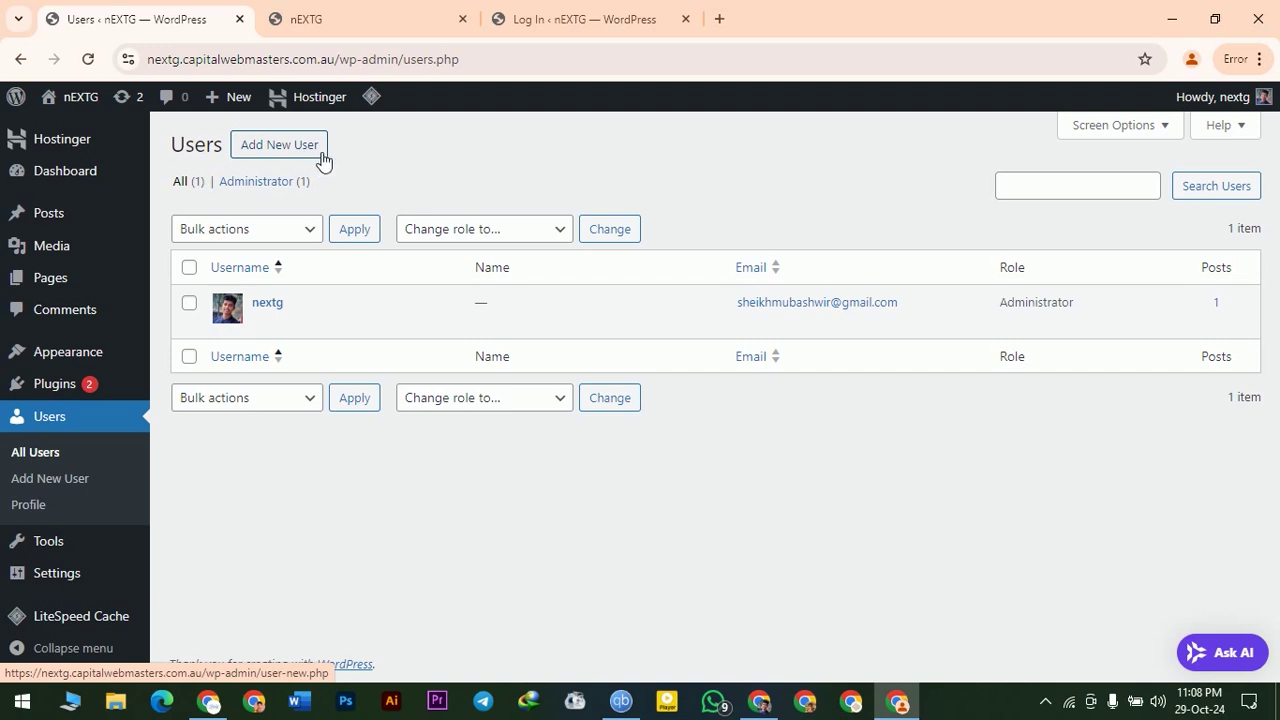
- Open the Add New User form, step through its fields and mask the generated password
{"action": "left_click", "coordinate": [278, 148]}
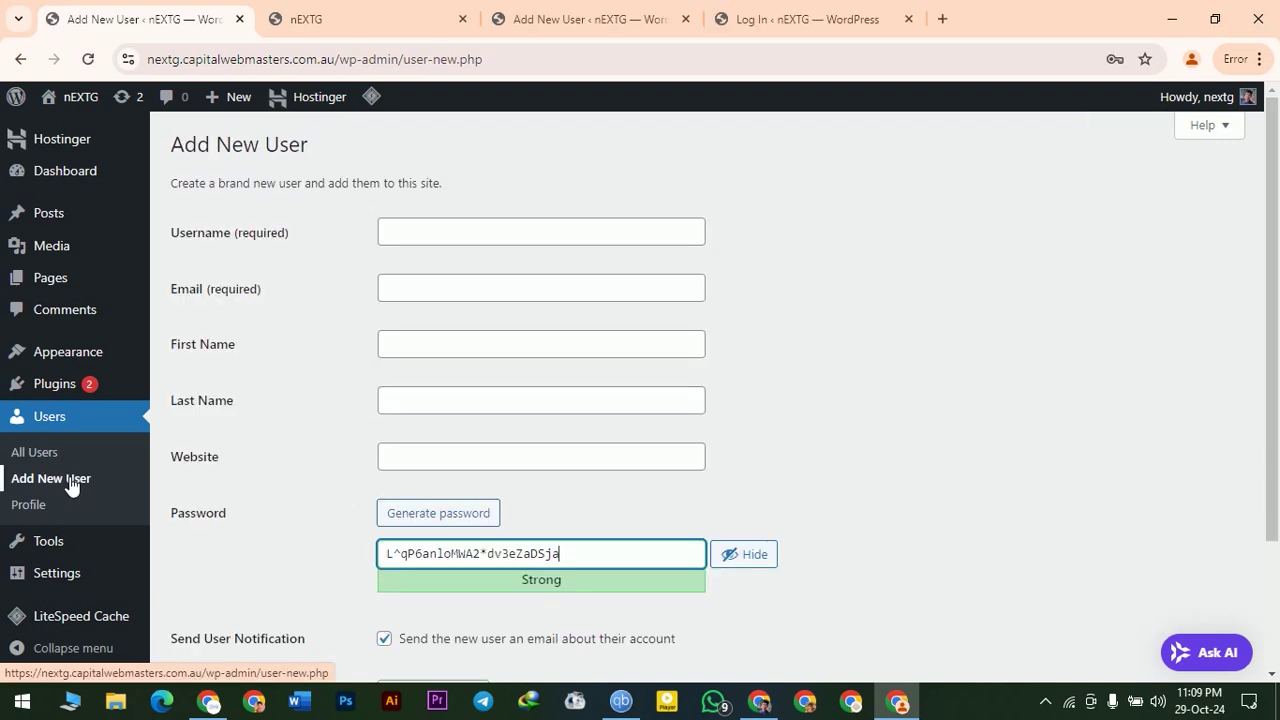
{"action": "middle_click", "coordinate": [70, 478]}
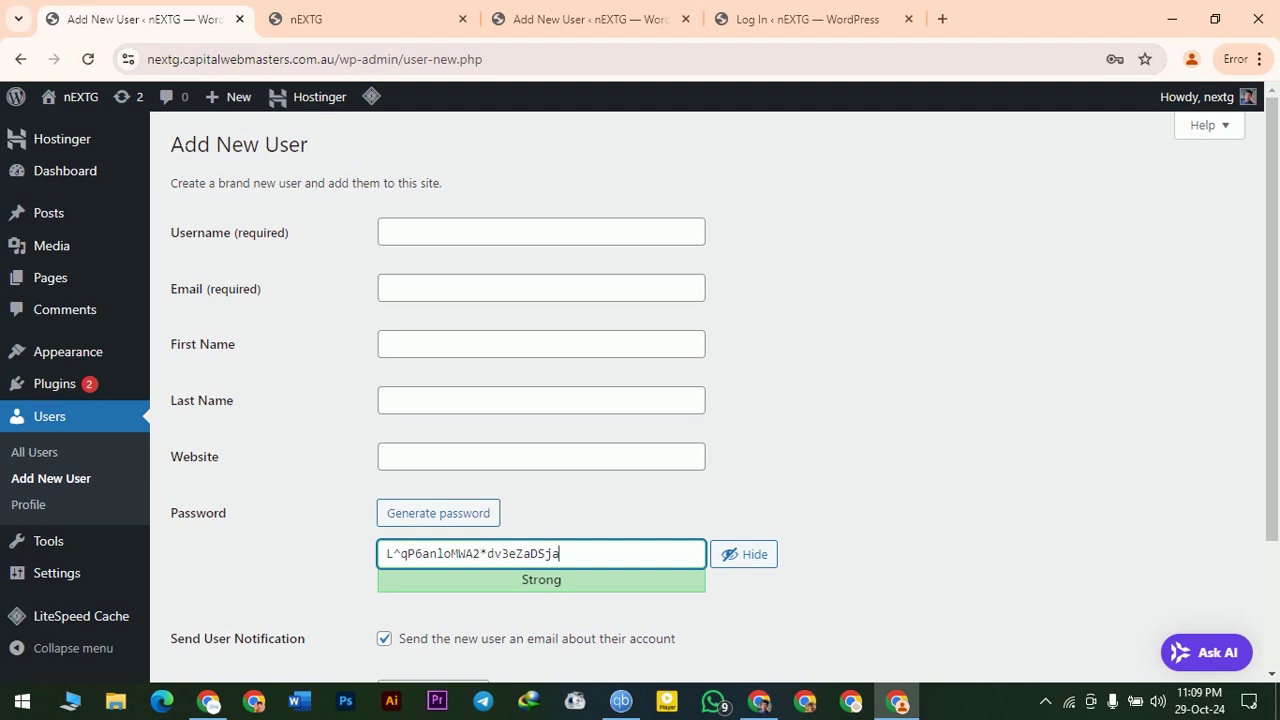
{"action": "left_click", "coordinate": [244, 232]}
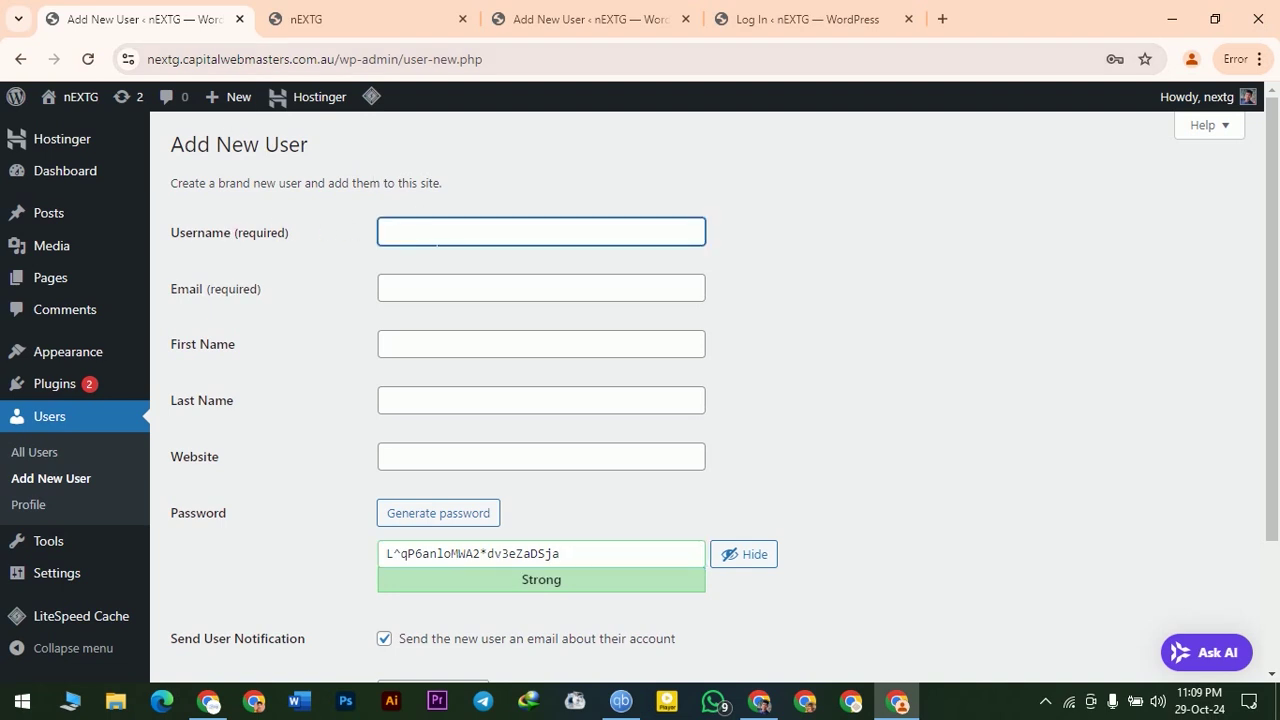
{"action": "left_click", "coordinate": [541, 288]}
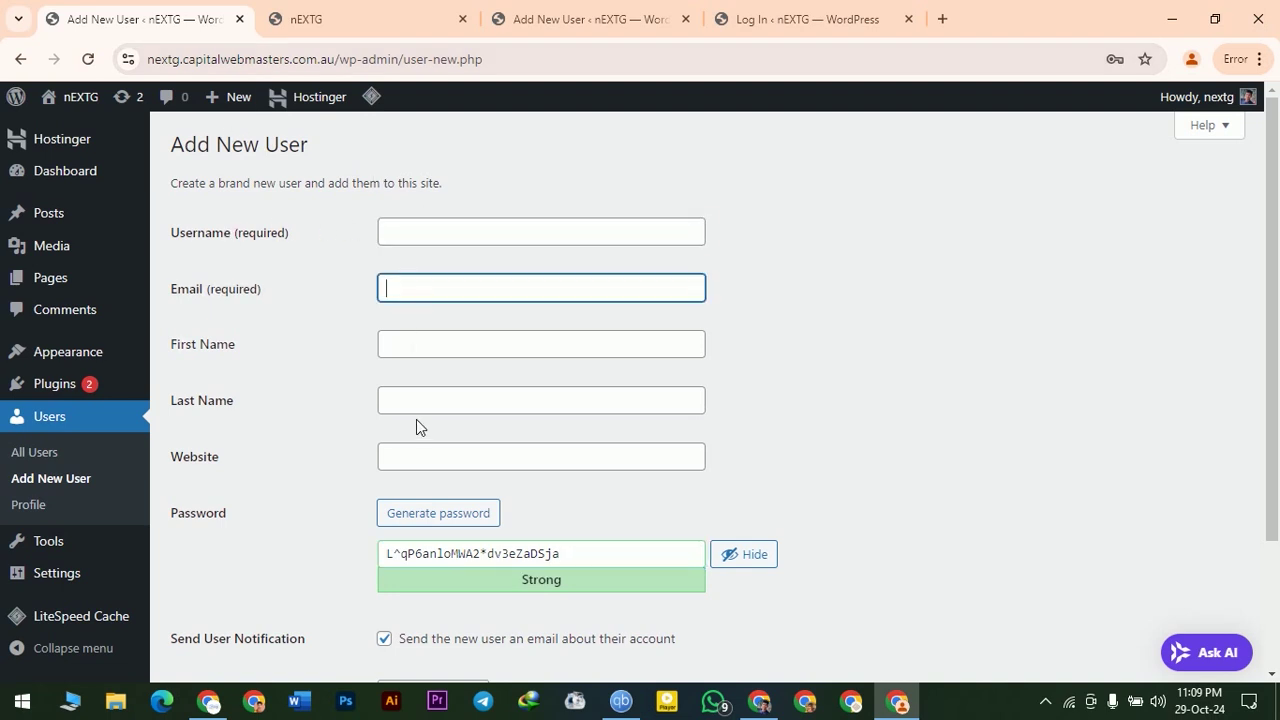
{"action": "left_click", "coordinate": [427, 464]}
{"action": "scroll", "coordinate": [530, 462], "scroll_direction": "down", "scroll_amount": 3}
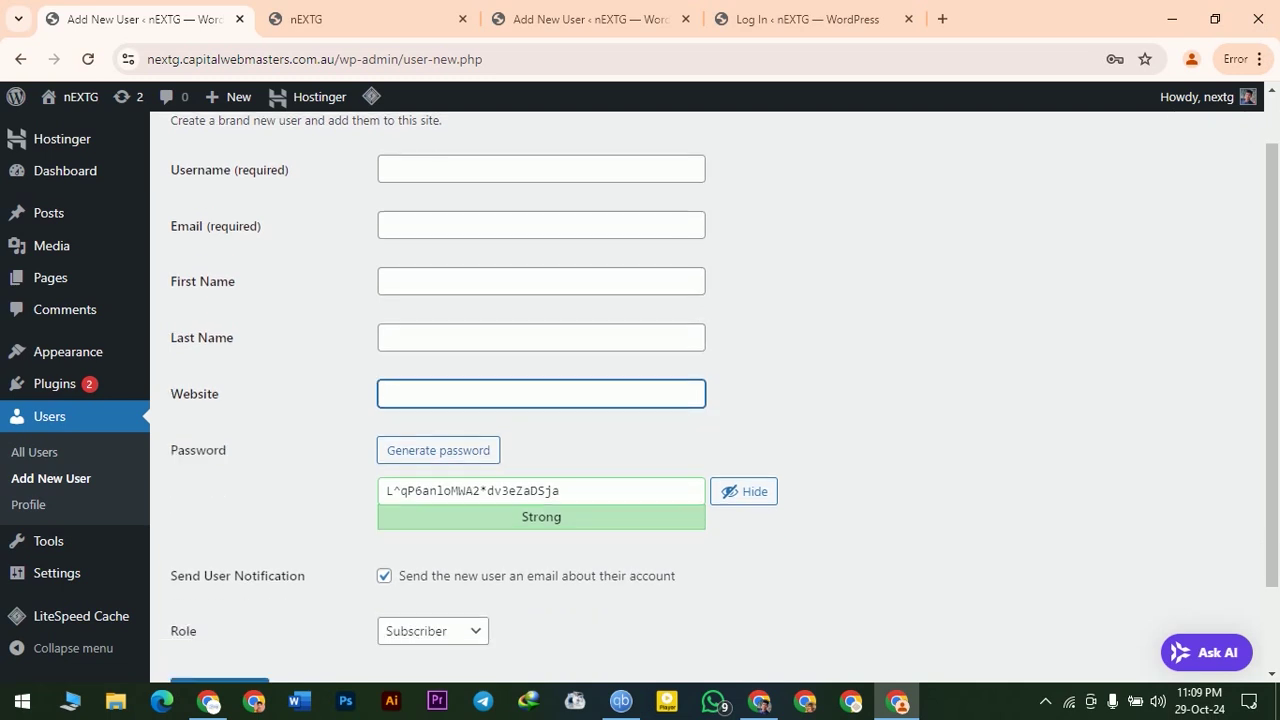
{"action": "left_click_drag", "start_coordinate": [565, 384], "coordinate": [333, 385]}
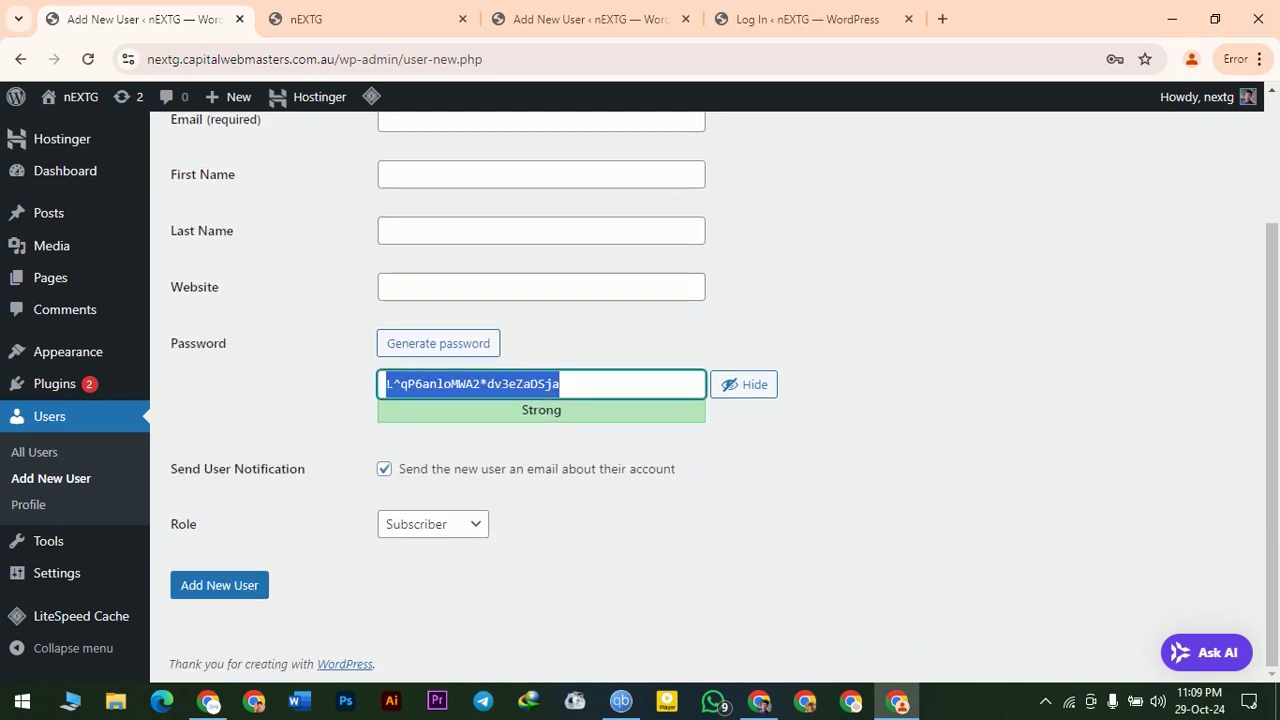
{"action": "left_click", "coordinate": [746, 386]}
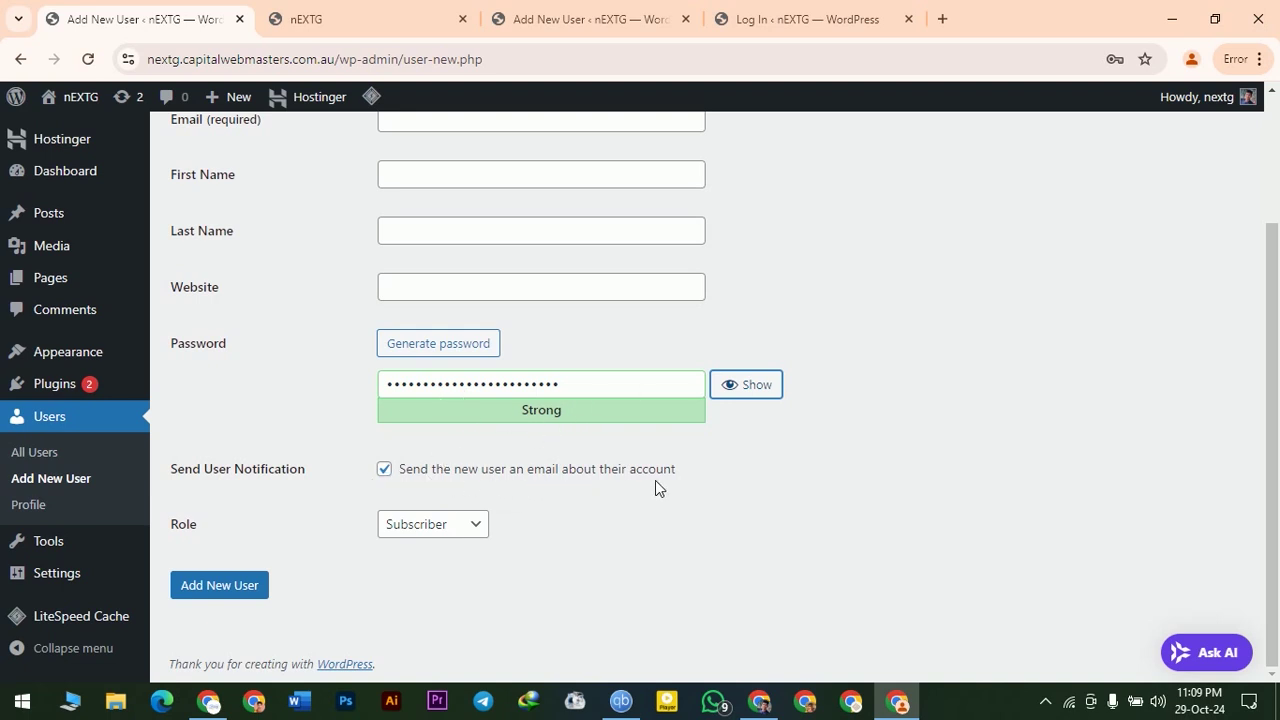
- Give the new user the Author role, then head to your own profile page
{"action": "left_click", "coordinate": [448, 526]}
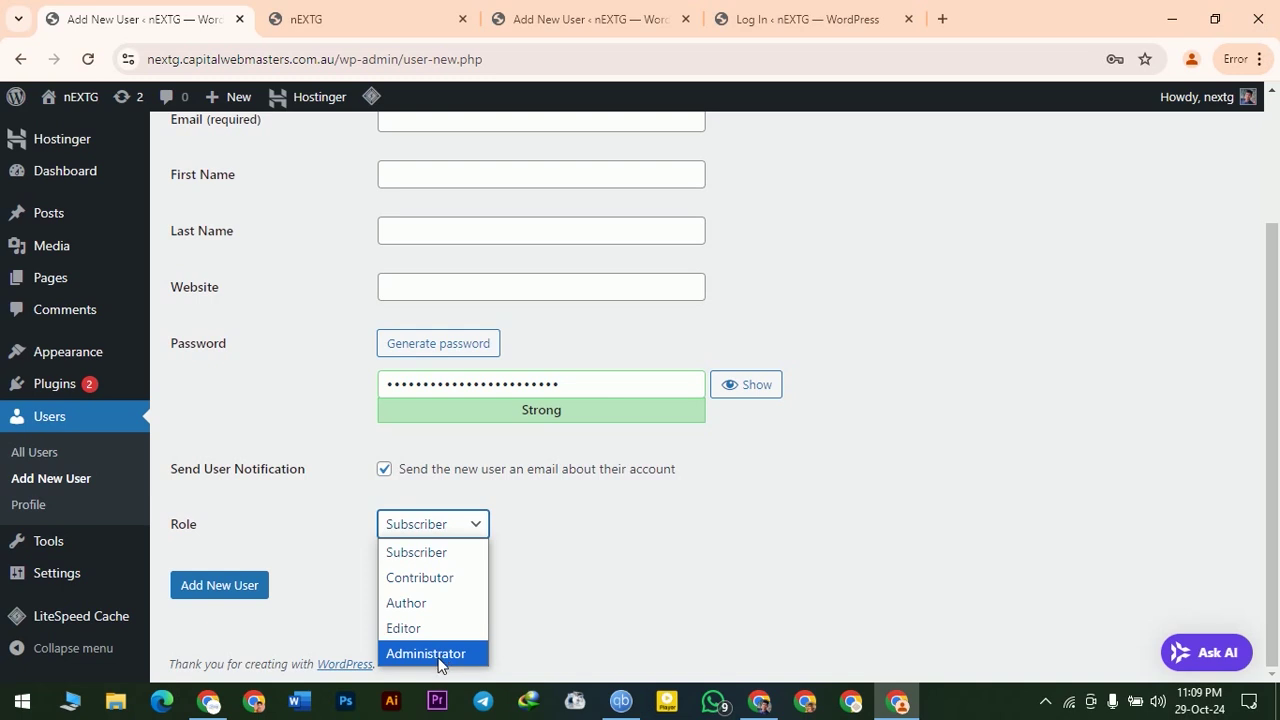
{"action": "left_click", "coordinate": [398, 605]}
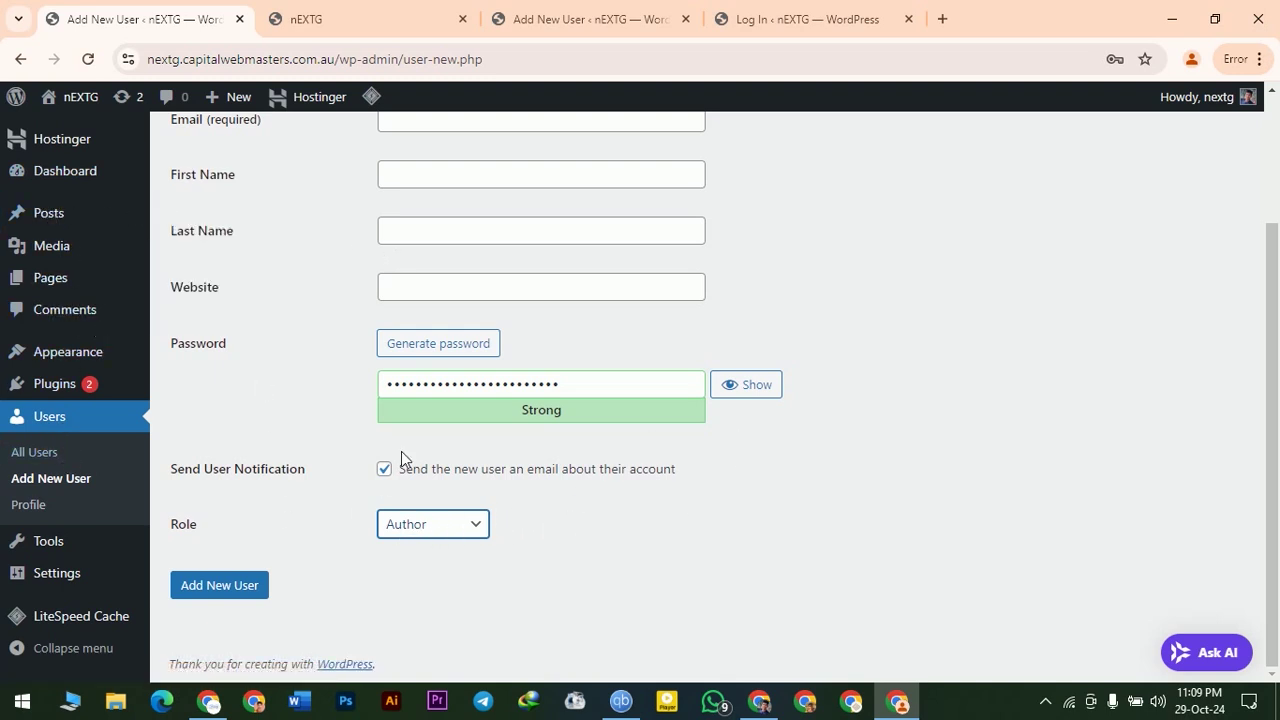
{"action": "scroll", "coordinate": [212, 591], "scroll_direction": "up", "scroll_amount": 2}
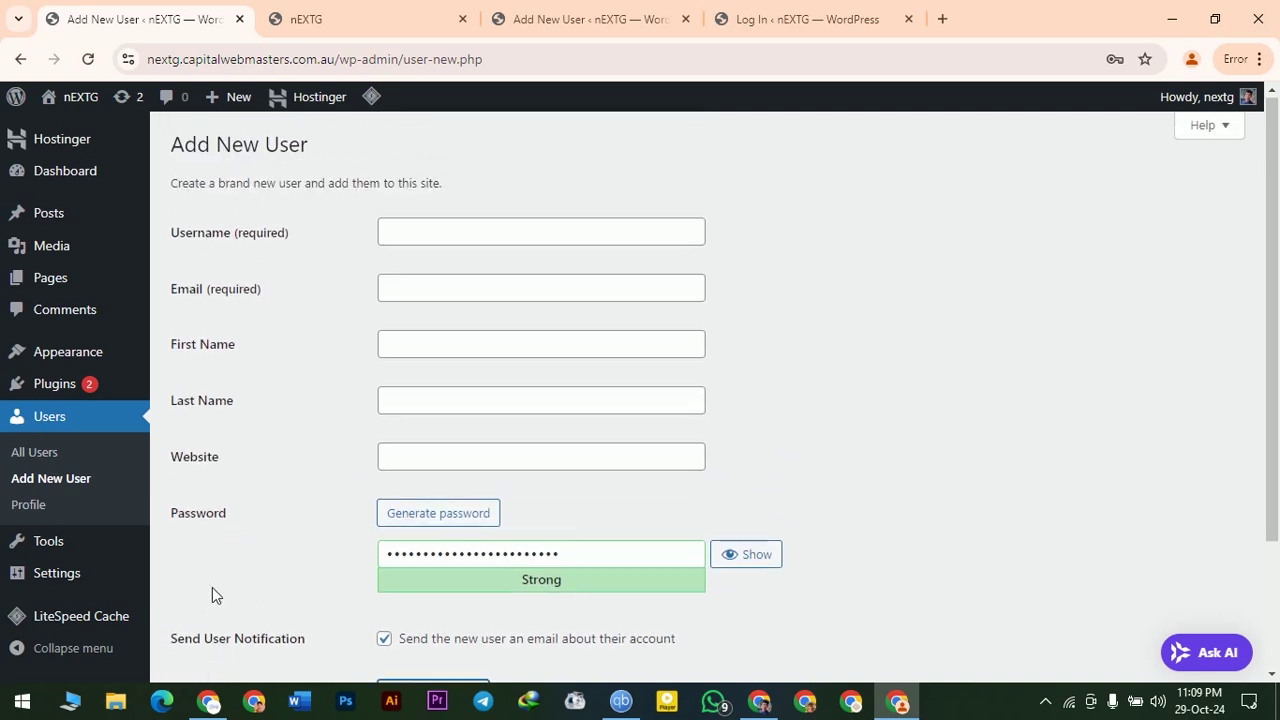
{"action": "scroll", "coordinate": [789, 429], "scroll_direction": "down", "scroll_amount": 2}
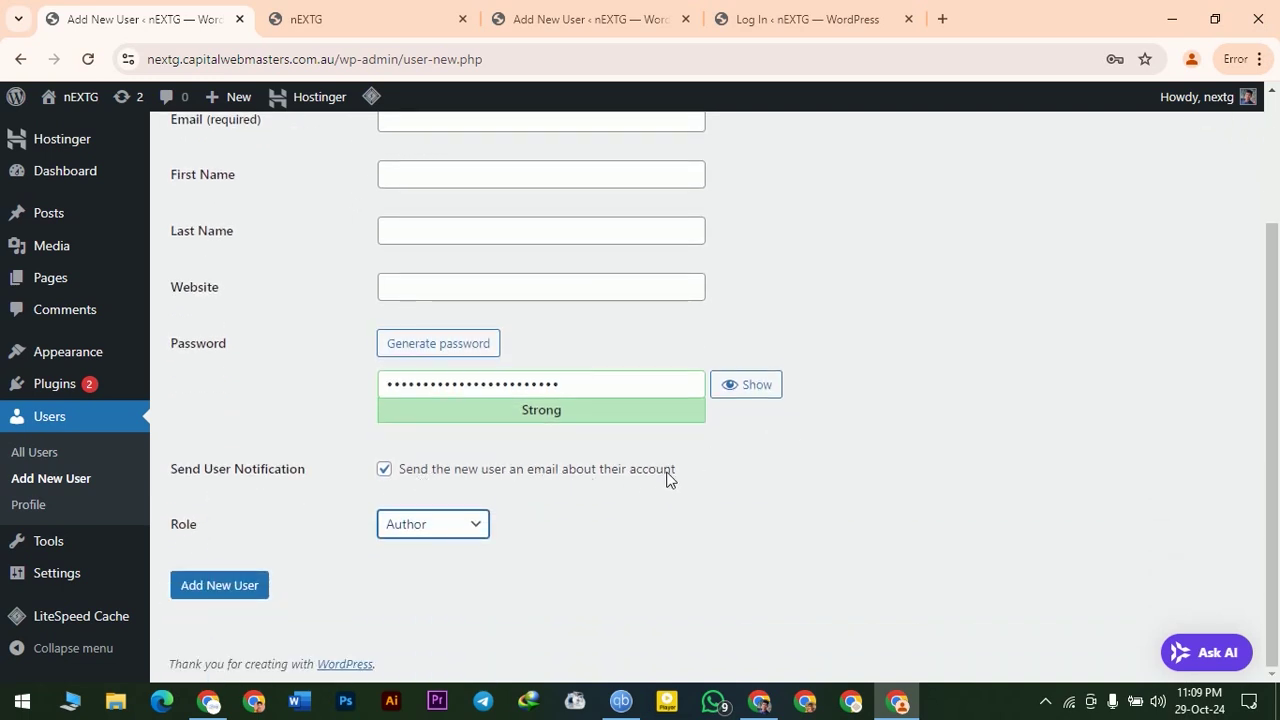
{"action": "scroll", "coordinate": [440, 345], "scroll_direction": "up", "scroll_amount": 2}
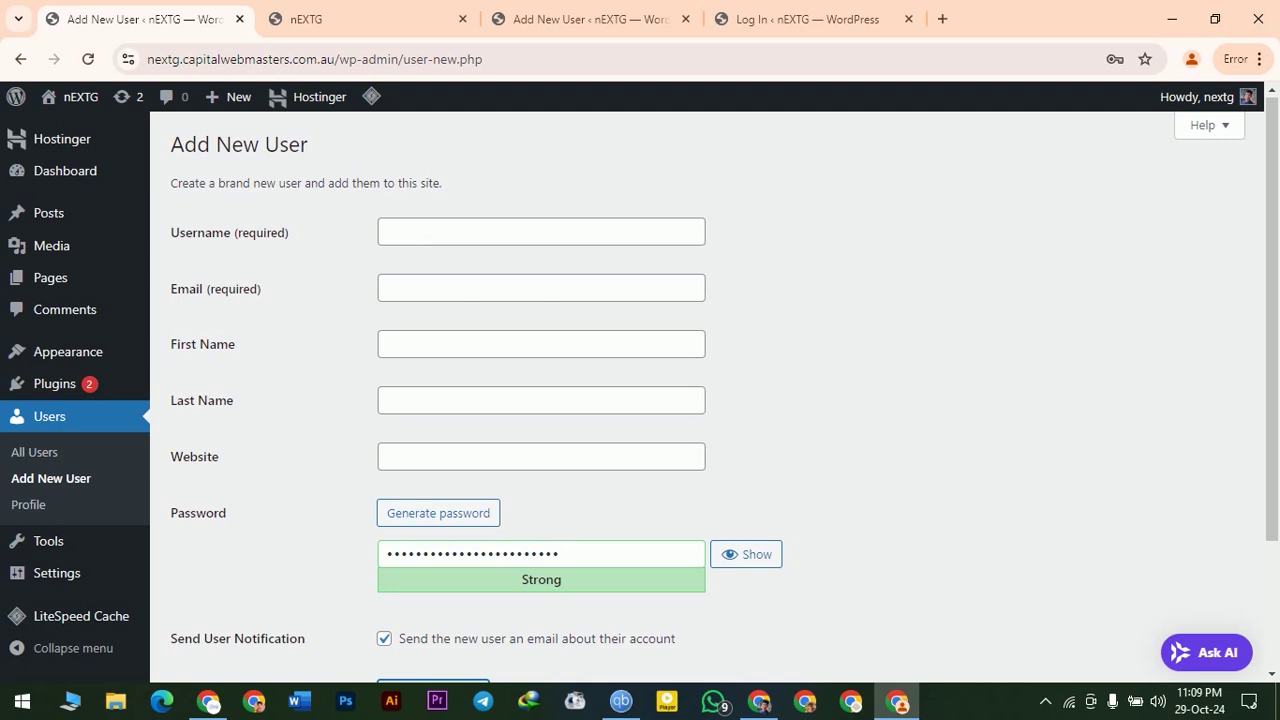
{"action": "scroll", "coordinate": [714, 390], "scroll_direction": "down", "scroll_amount": 1}
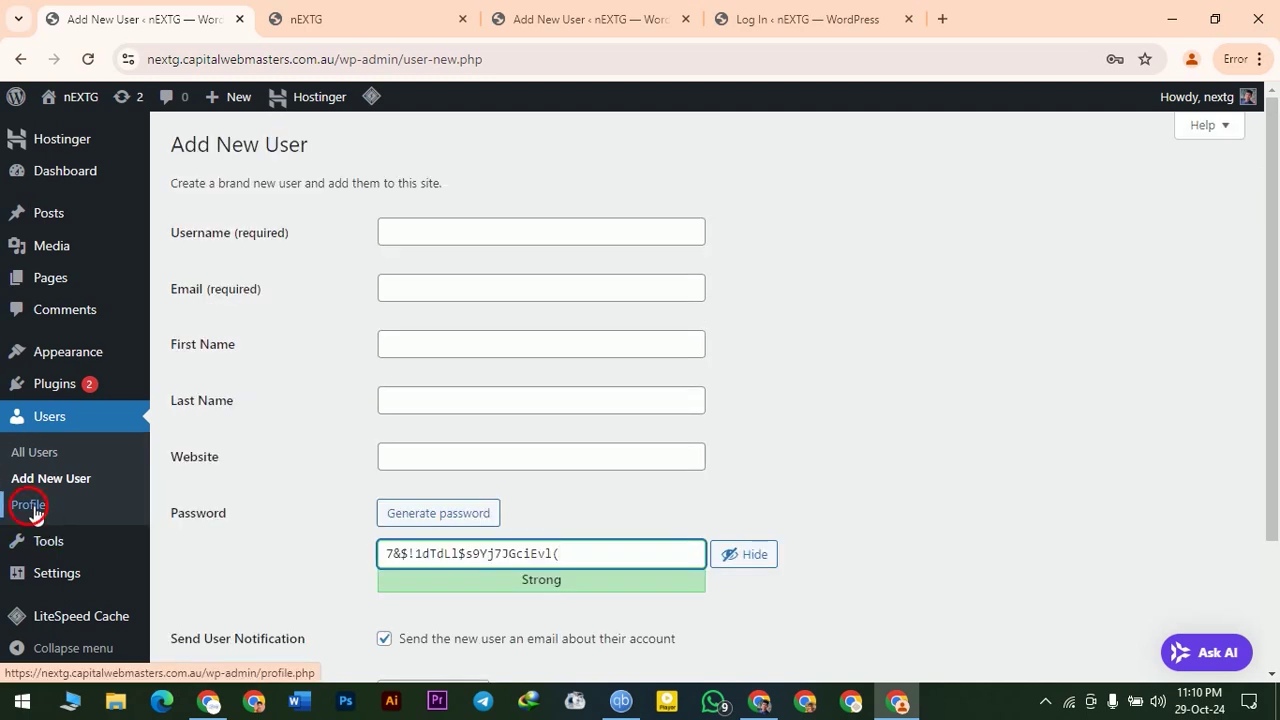
{"action": "left_click", "coordinate": [29, 507]}
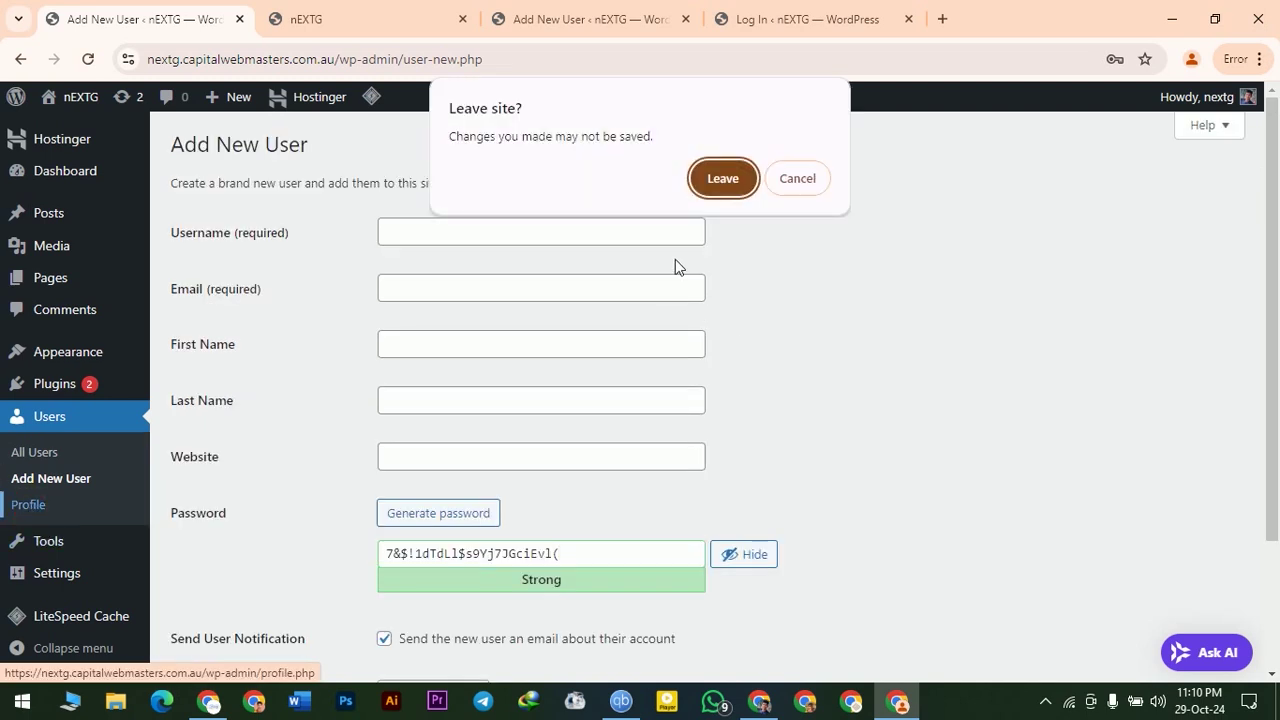
{"action": "left_click", "coordinate": [716, 178]}
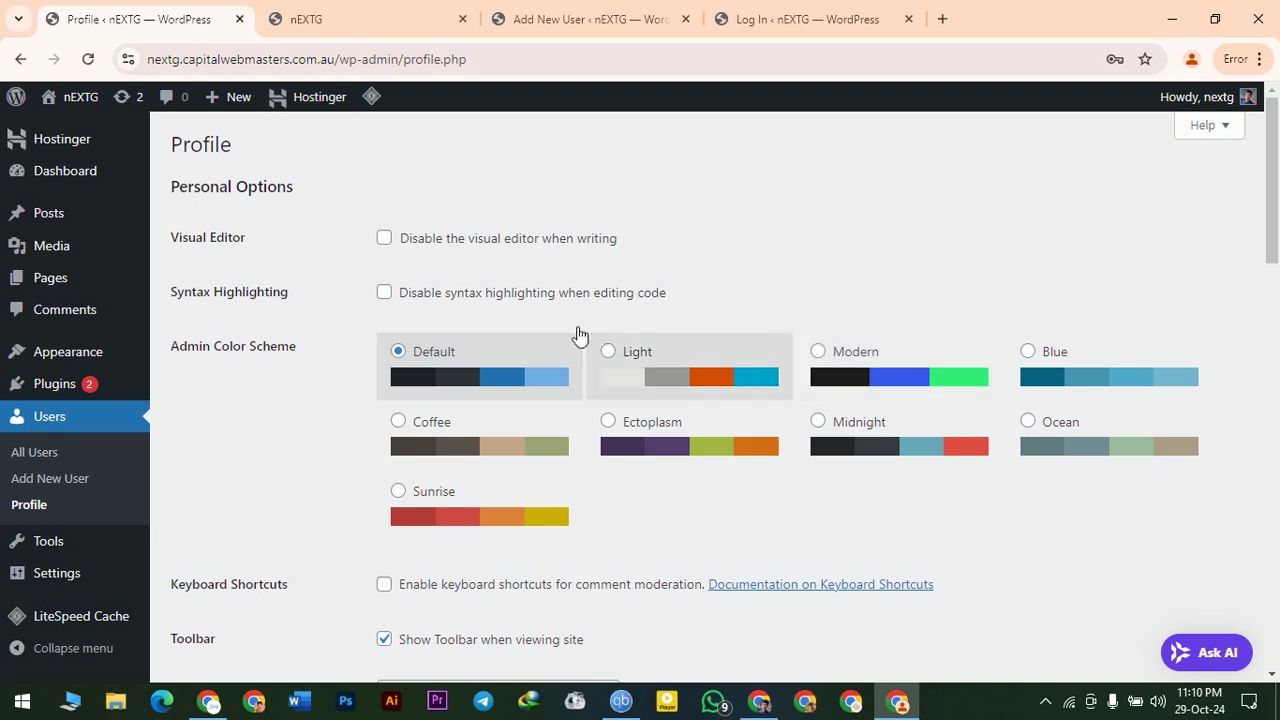
{"action": "mouse_move", "coordinate": [20, 215]}
{"action": "scroll", "coordinate": [817, 385], "scroll_direction": "down", "scroll_amount": 2}
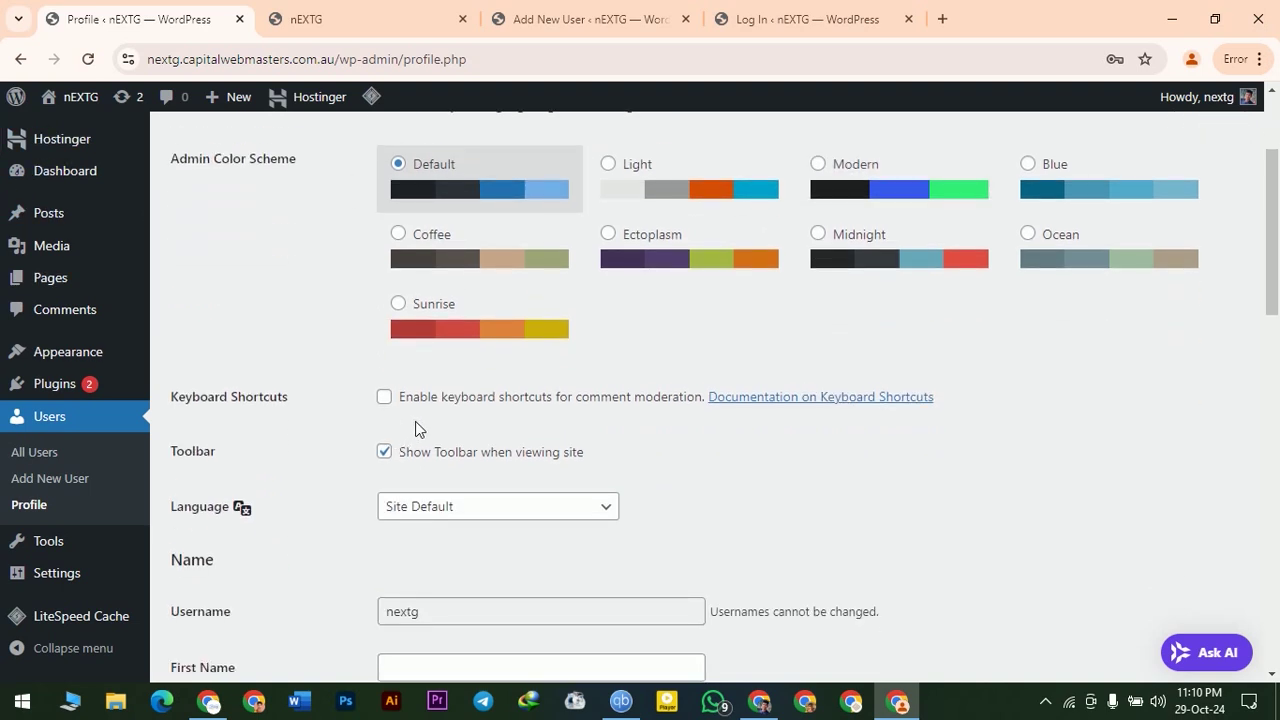
{"action": "scroll", "coordinate": [568, 450], "scroll_direction": "down", "scroll_amount": 1}
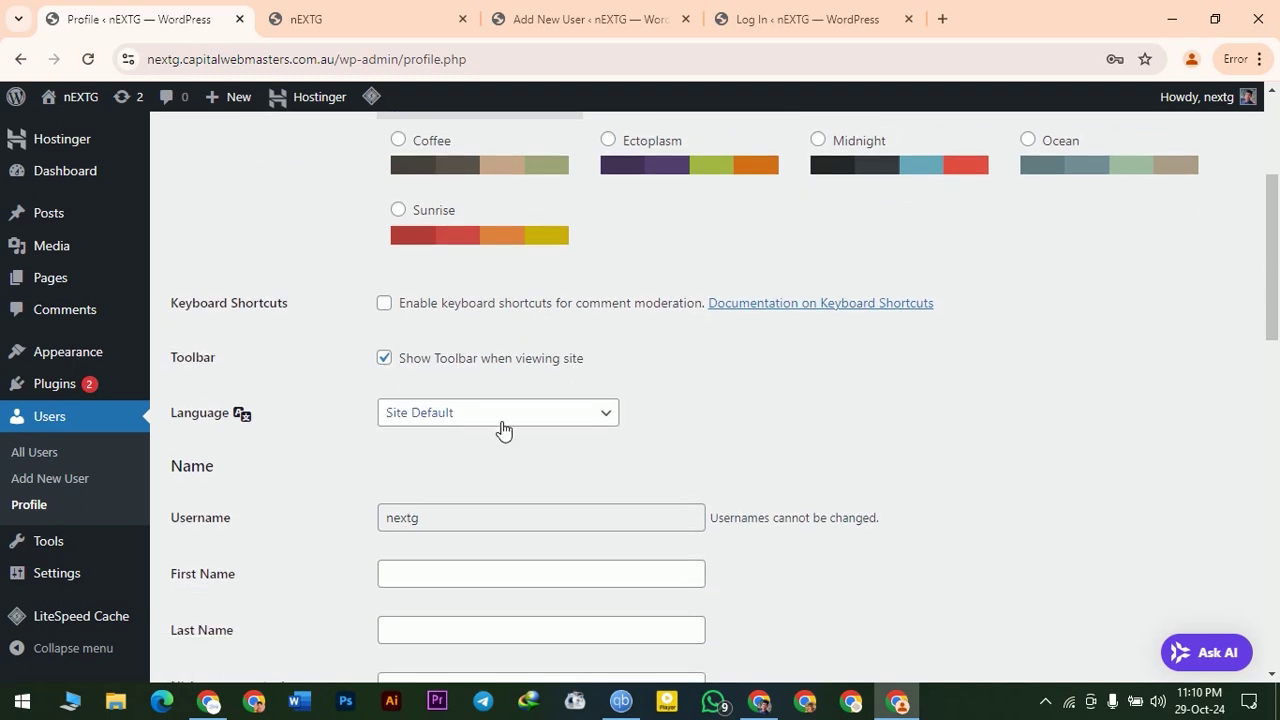
{"action": "left_click", "coordinate": [567, 414]}
{"action": "left_click", "coordinate": [567, 414]}
{"action": "scroll", "coordinate": [702, 467], "scroll_direction": "down", "scroll_amount": 2}
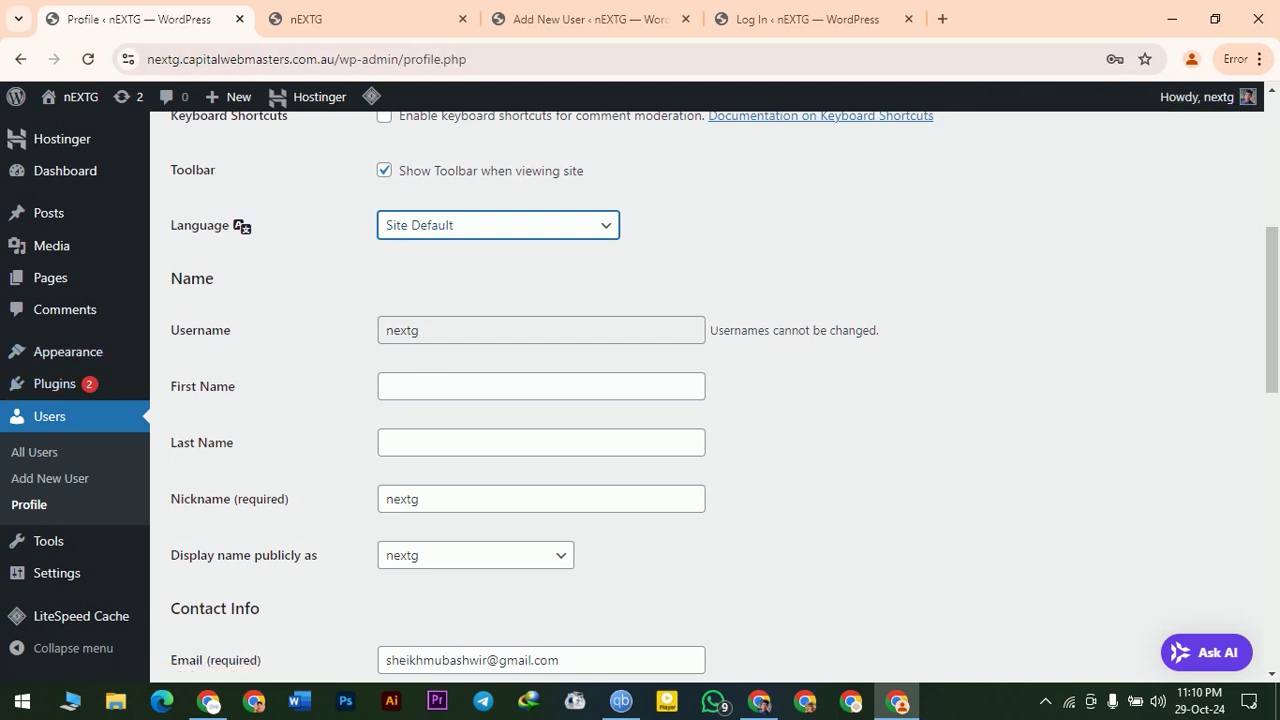
{"action": "left_click", "coordinate": [392, 388]}
{"action": "key", "text": "Tab"}
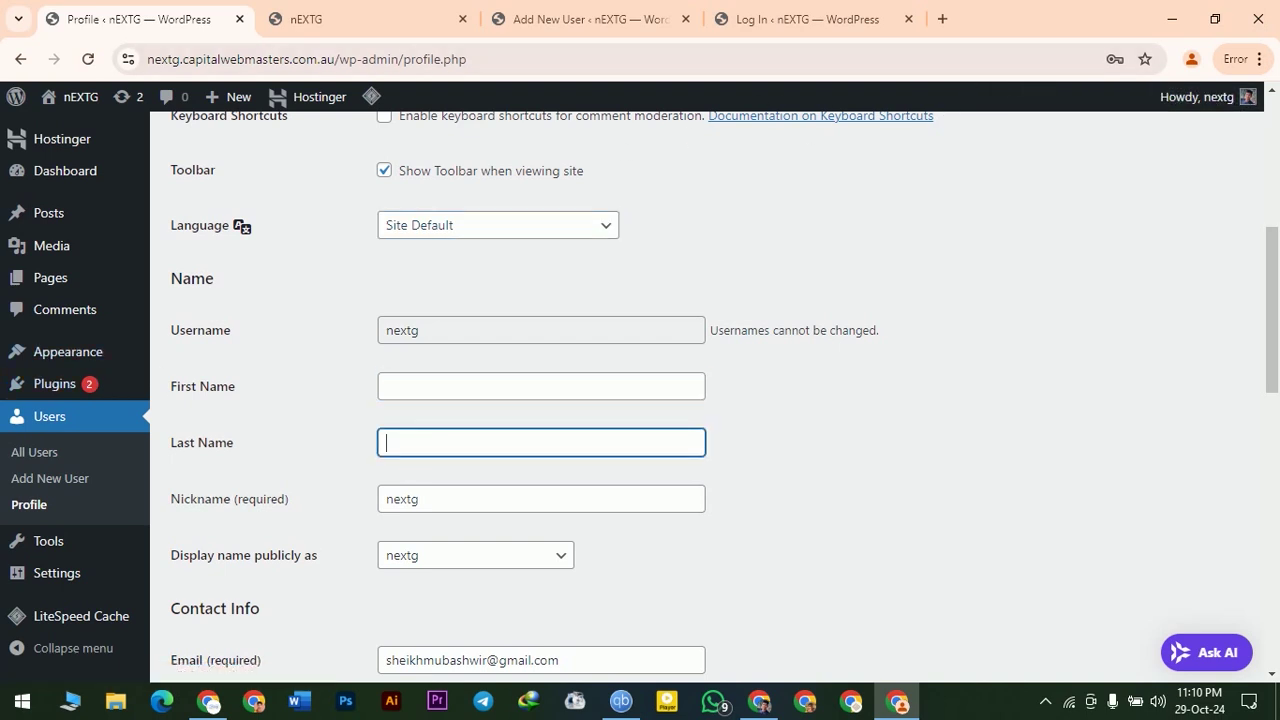
{"action": "scroll", "coordinate": [771, 449], "scroll_direction": "down", "scroll_amount": 1}
{"action": "key", "text": "Tab"}
{"action": "left_click", "coordinate": [876, 405]}
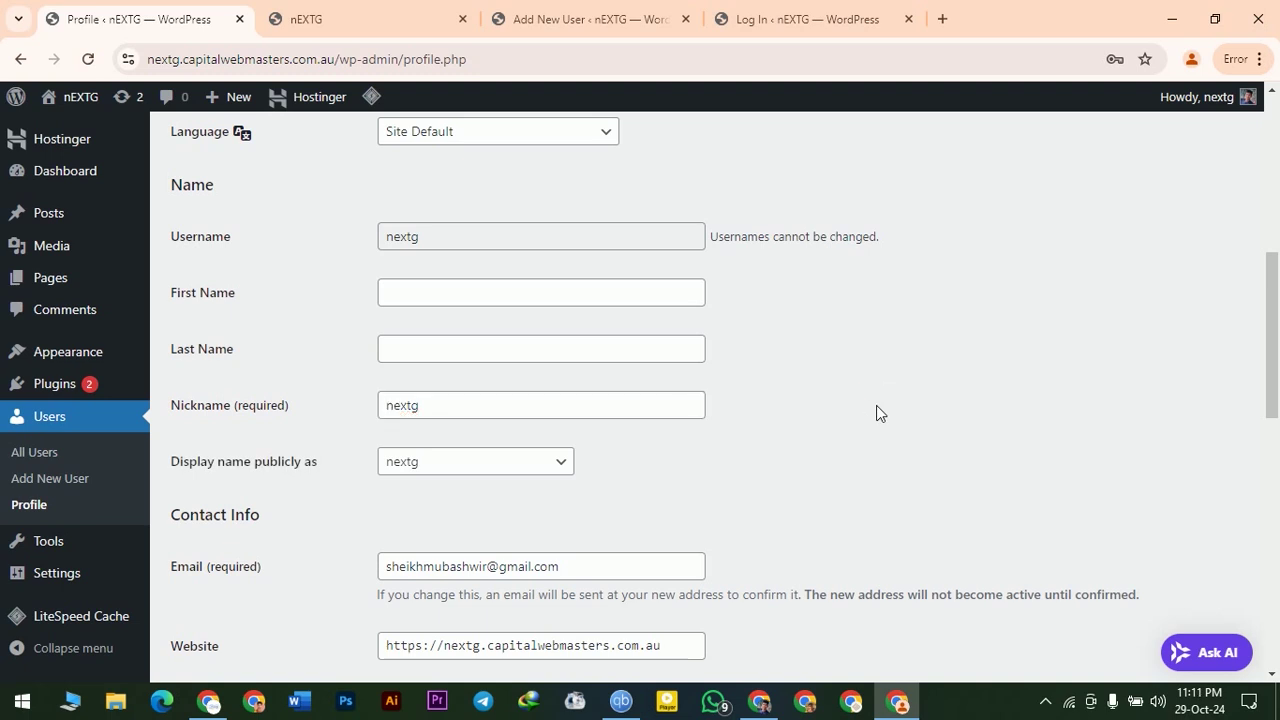
{"action": "left_click", "coordinate": [484, 465]}
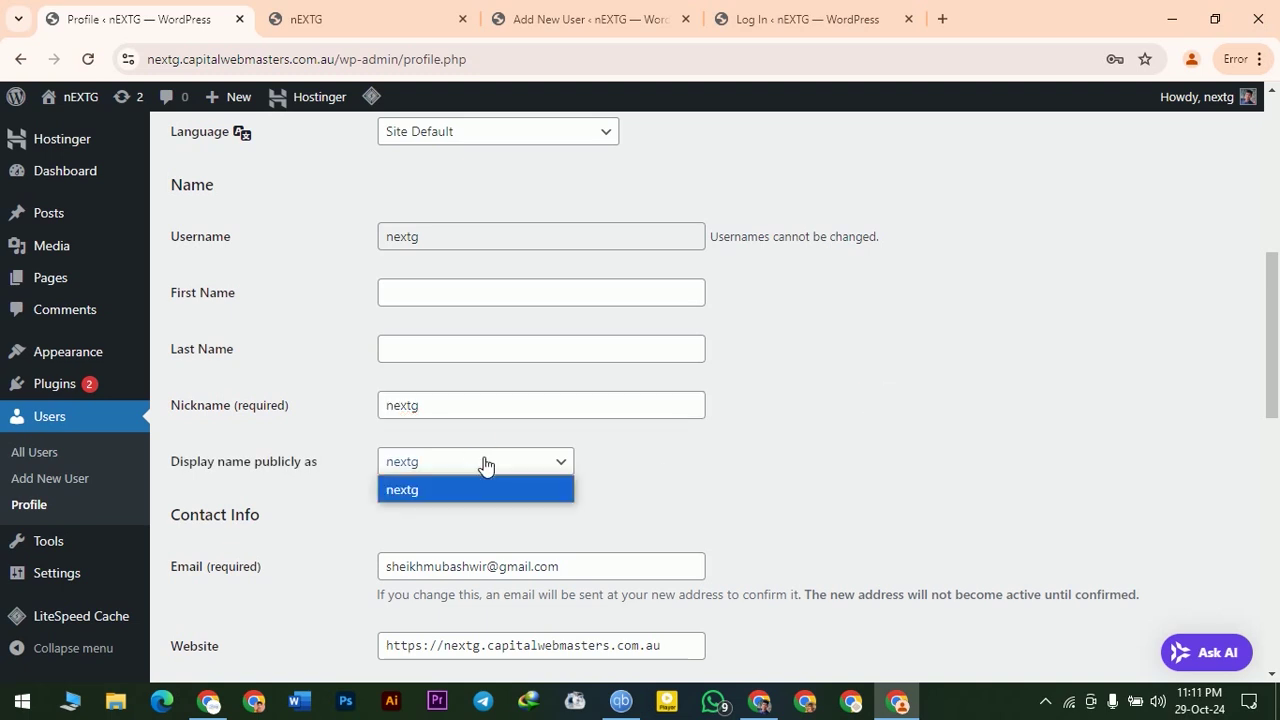
{"action": "left_click", "coordinate": [836, 440]}
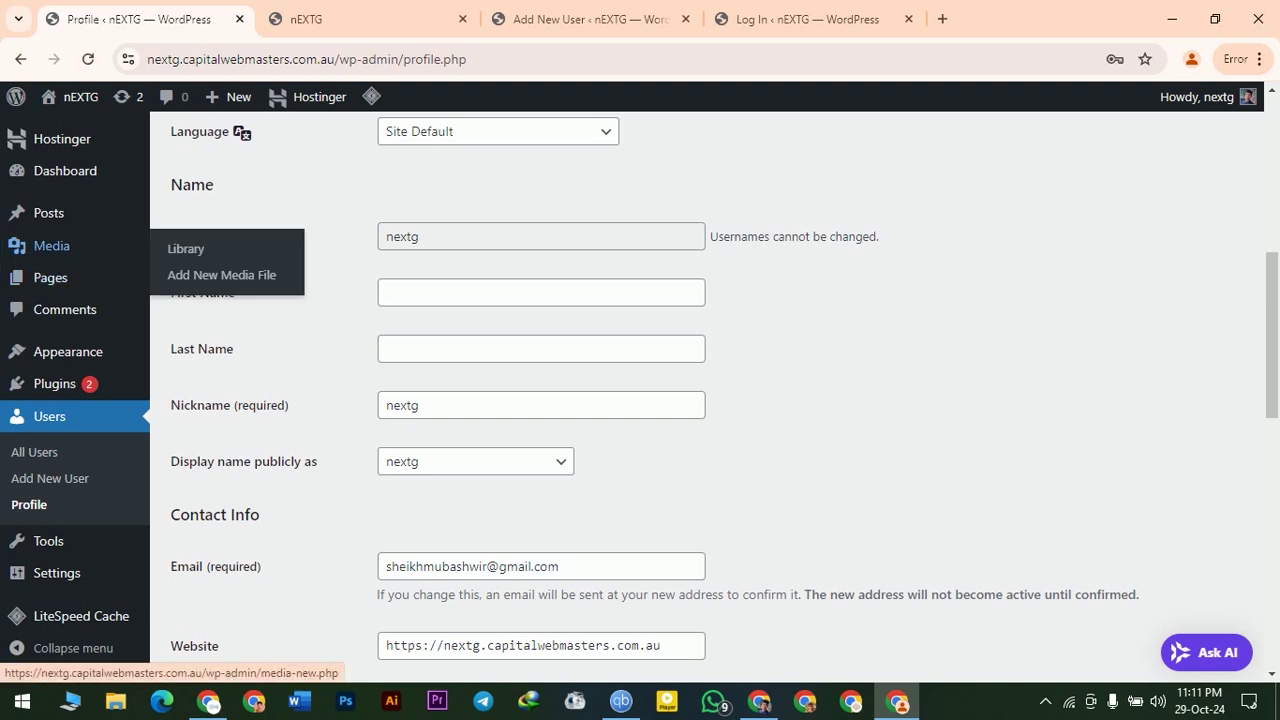
{"action": "mouse_move", "coordinate": [1240, 108]}
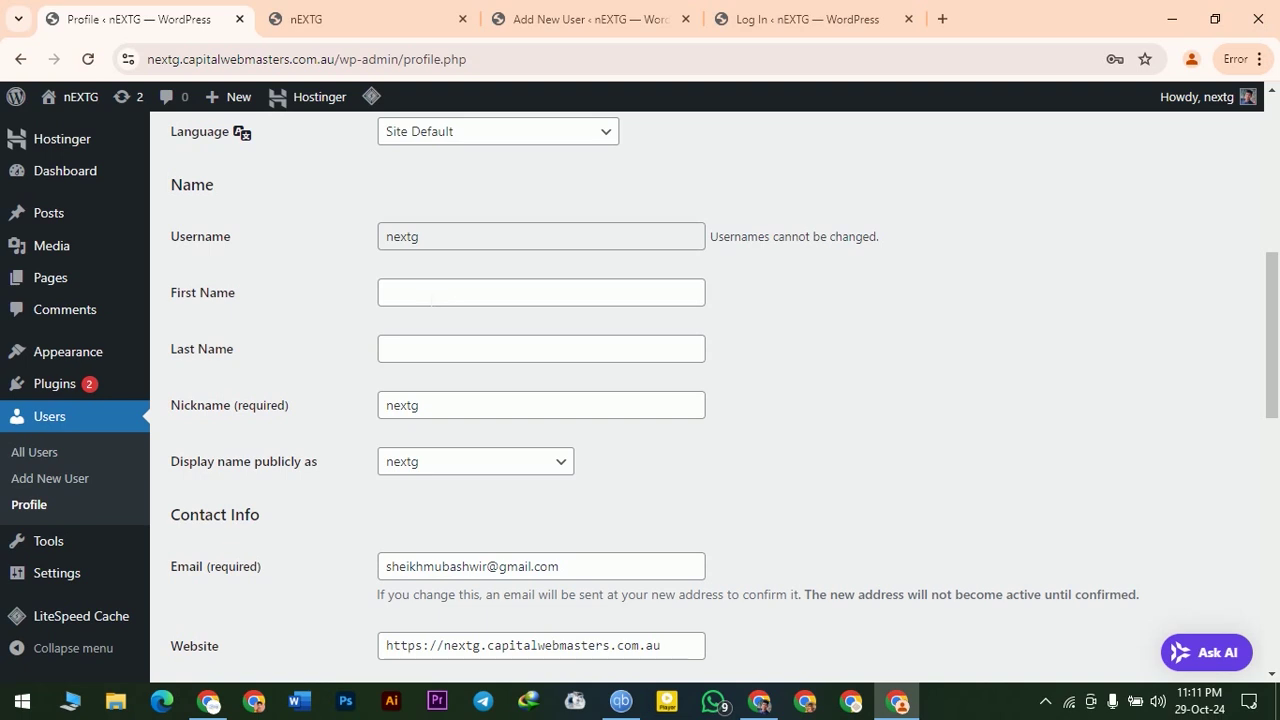
- Fill in the profile's first name and last name, and edit the nickname to match
{"action": "left_click", "coordinate": [432, 300]}
{"action": "type", "text": "nEXT"}
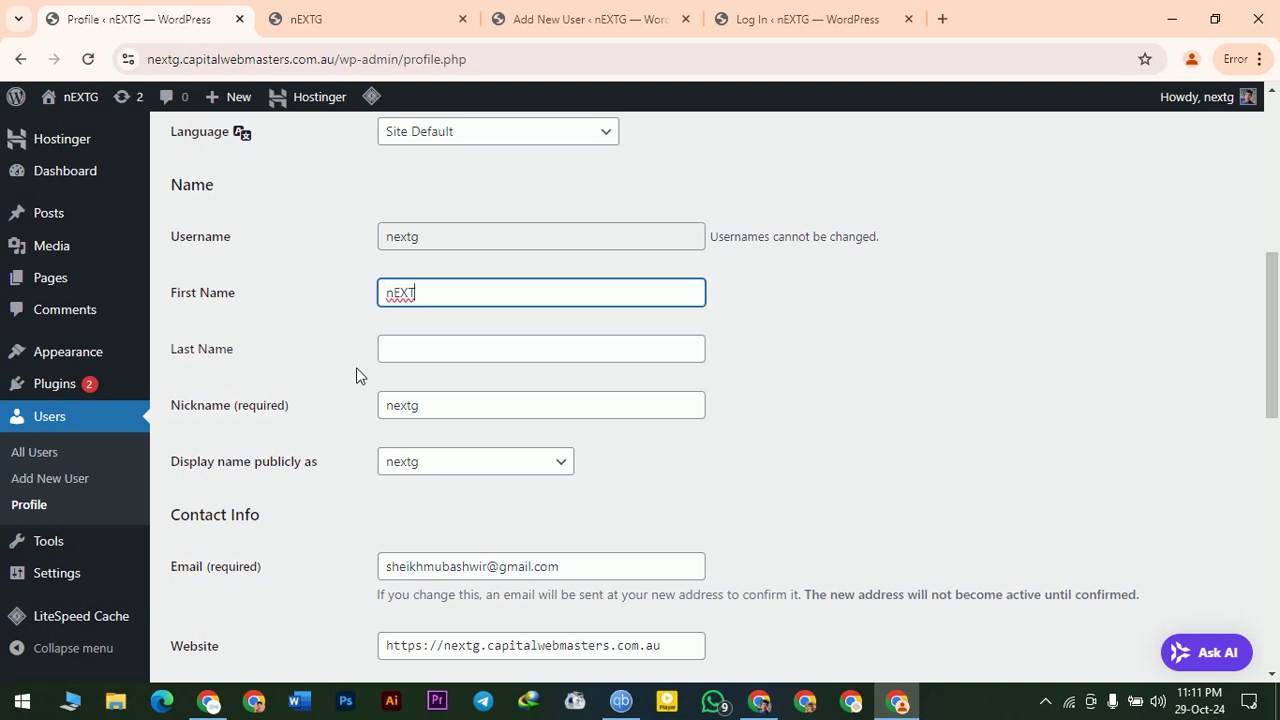
{"action": "left_click", "coordinate": [395, 350]}
{"action": "type", "text": "G"}
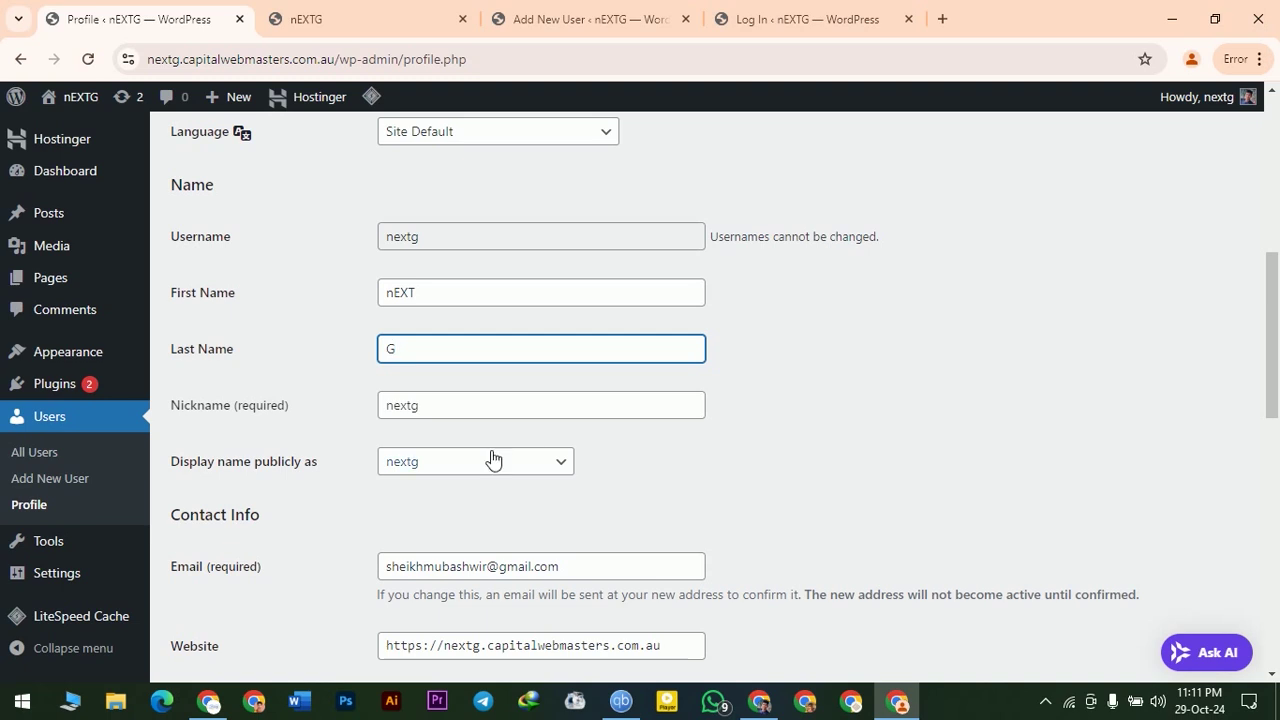
{"action": "left_click", "coordinate": [598, 414]}
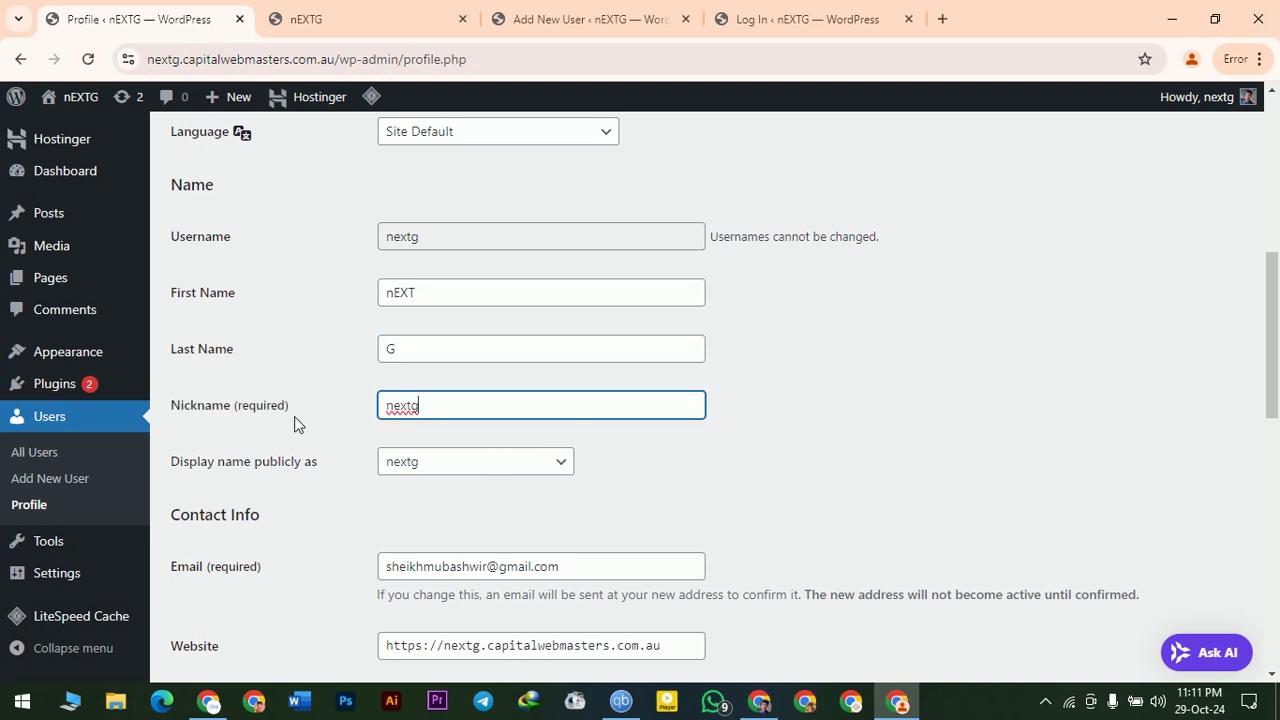
{"action": "left_click_drag", "start_coordinate": [420, 408], "coordinate": [389, 411]}
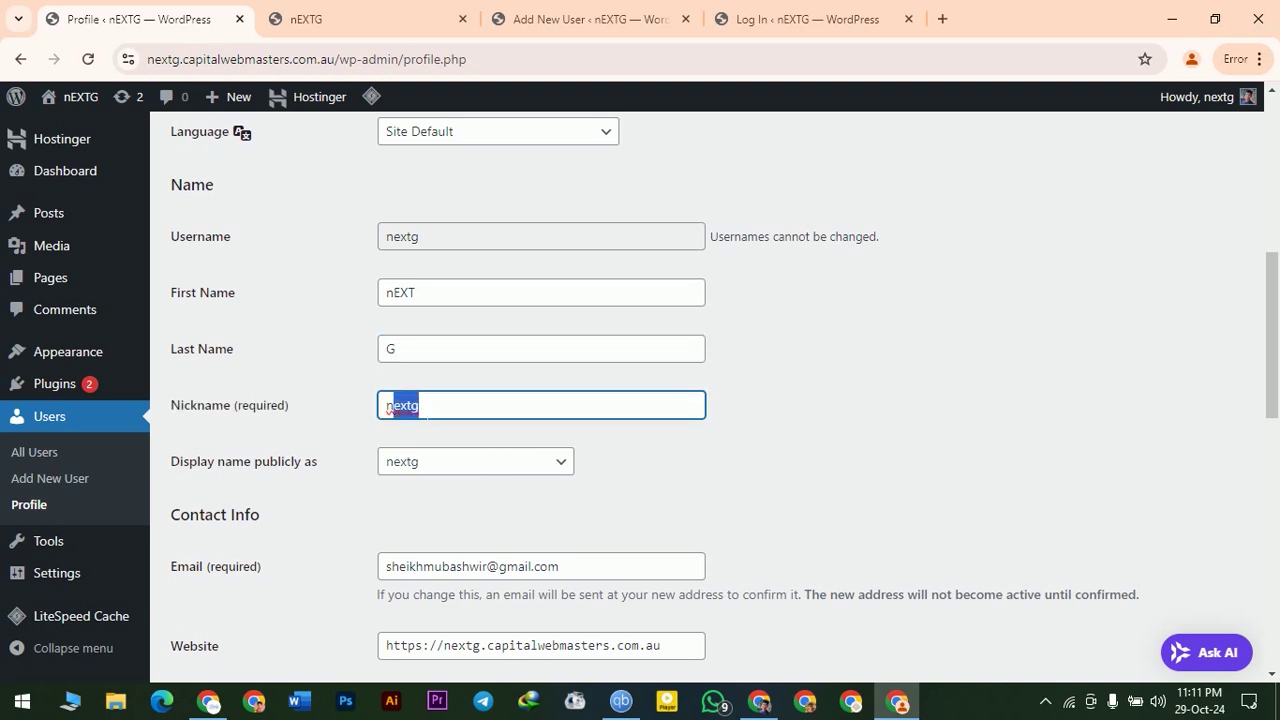
{"action": "type", "text": "EXT "}
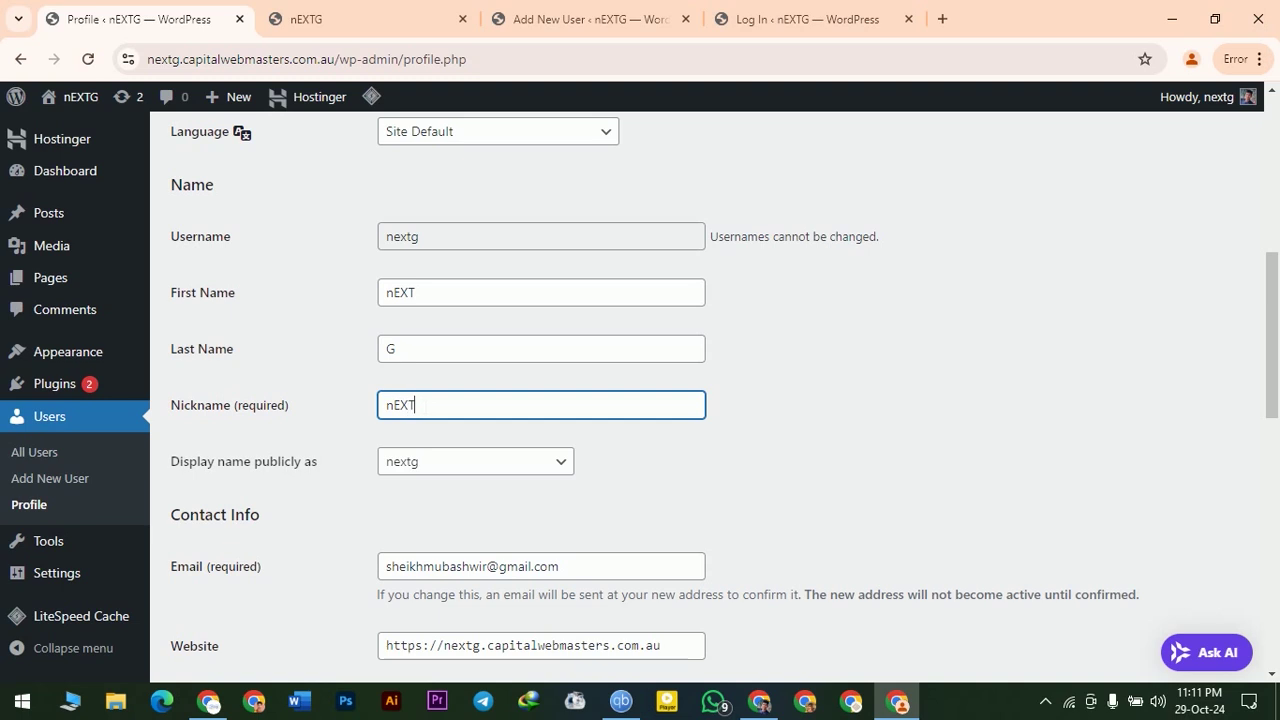
{"action": "type", "text": "G"}
- Choose the new nickname as the name displayed publicly
{"action": "left_click", "coordinate": [444, 473]}
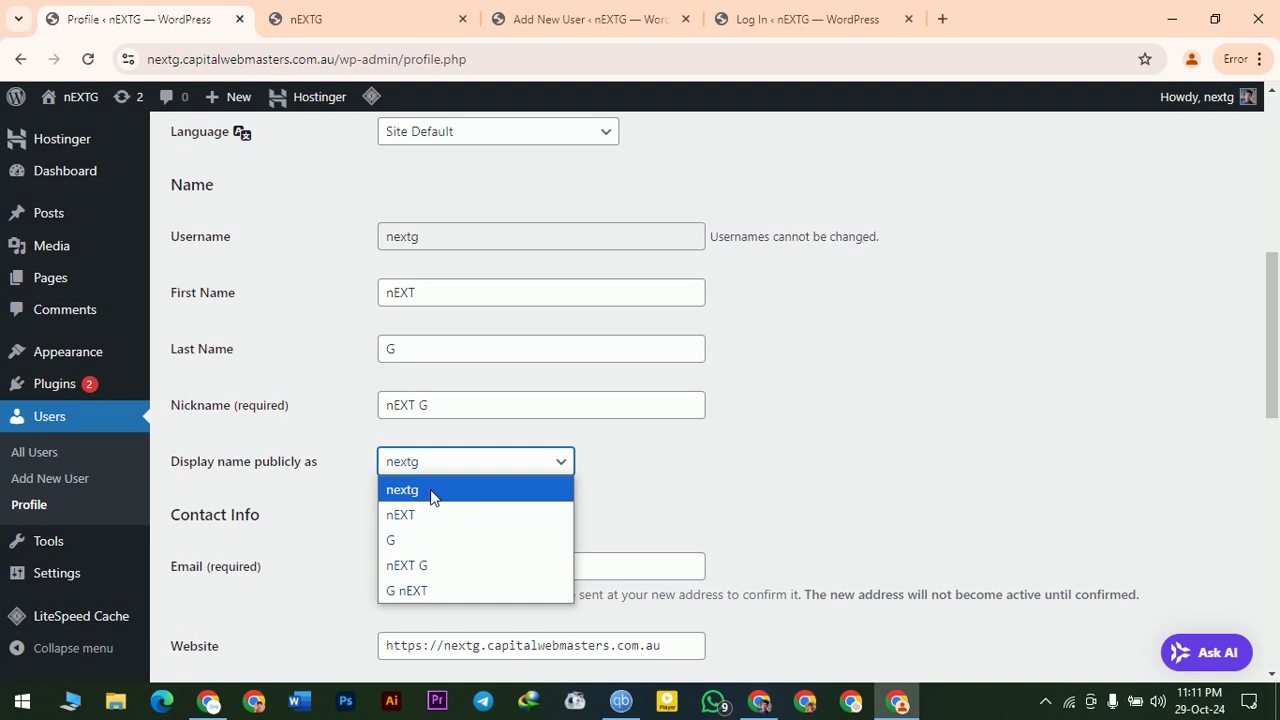
{"action": "left_click", "coordinate": [442, 567]}
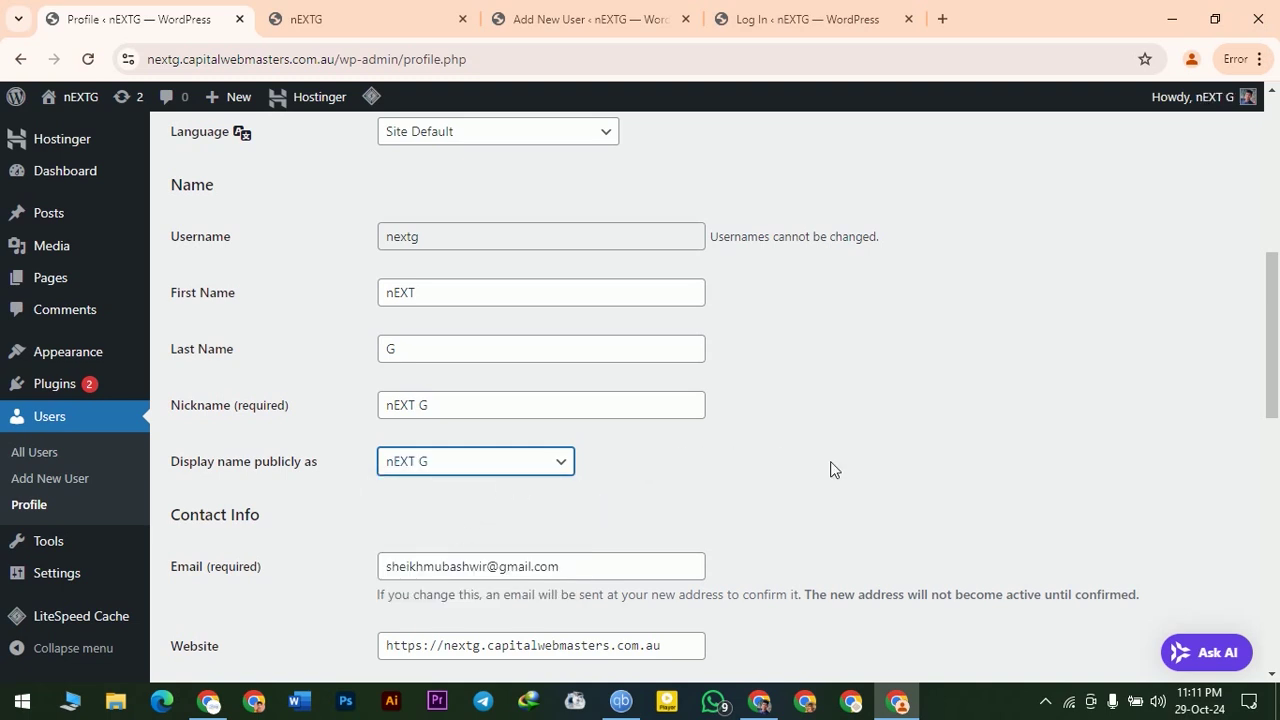
{"action": "scroll", "coordinate": [833, 469], "scroll_direction": "down", "scroll_amount": 3}
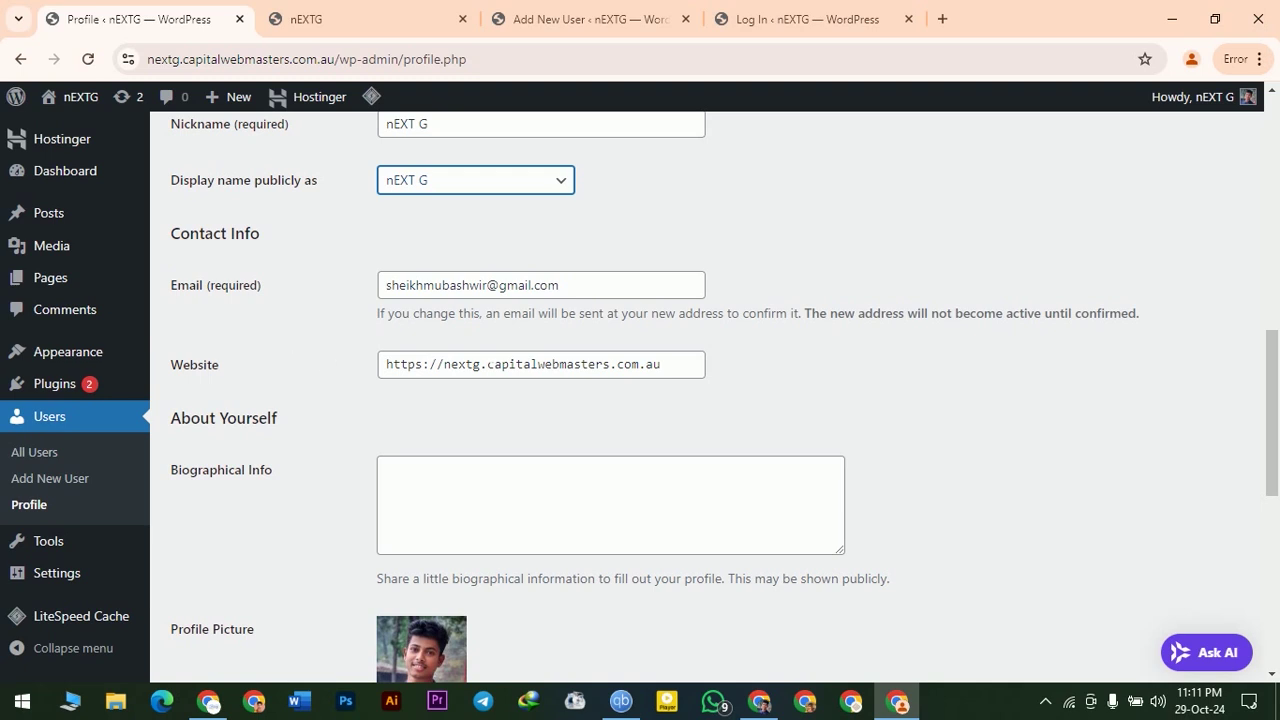
{"action": "left_click_drag", "start_coordinate": [662, 364], "coordinate": [386, 372]}
{"action": "left_click", "coordinate": [910, 388]}
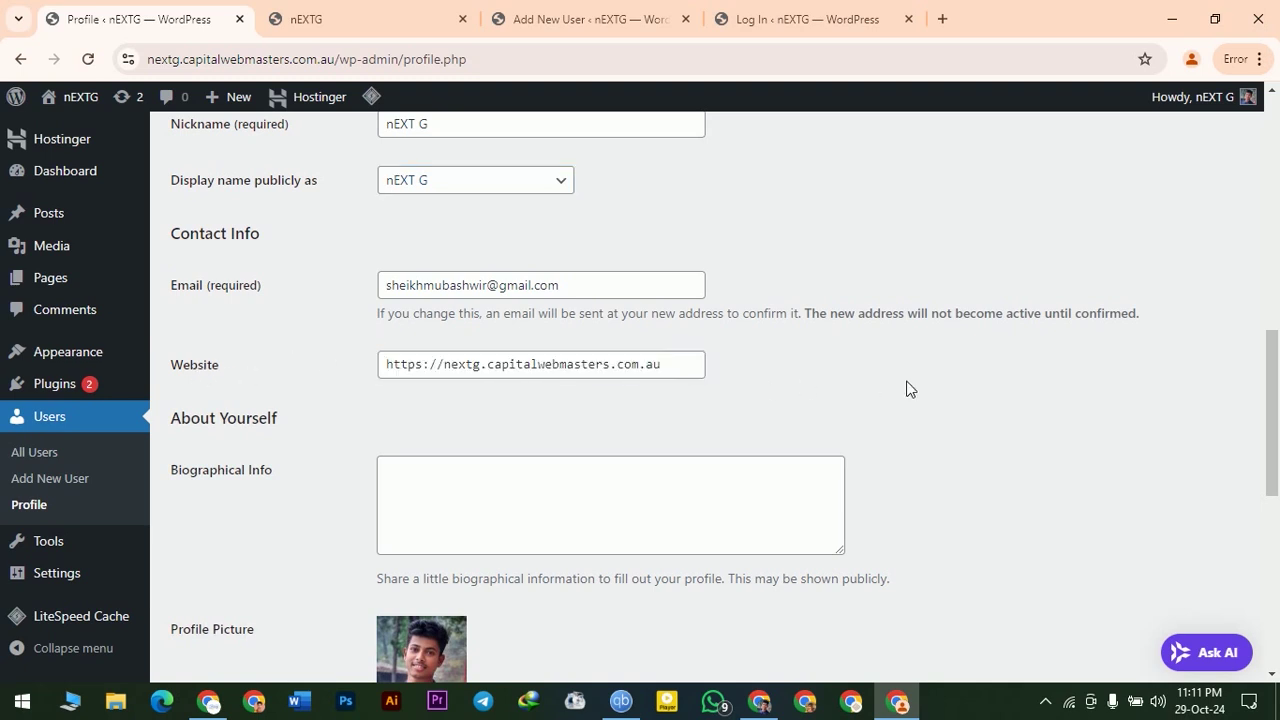
- Focus the empty Biographical Info box and scroll to Account Management and Application Passwords
{"action": "left_click", "coordinate": [612, 505]}
{"action": "scroll", "coordinate": [618, 516], "scroll_direction": "down", "scroll_amount": 3}
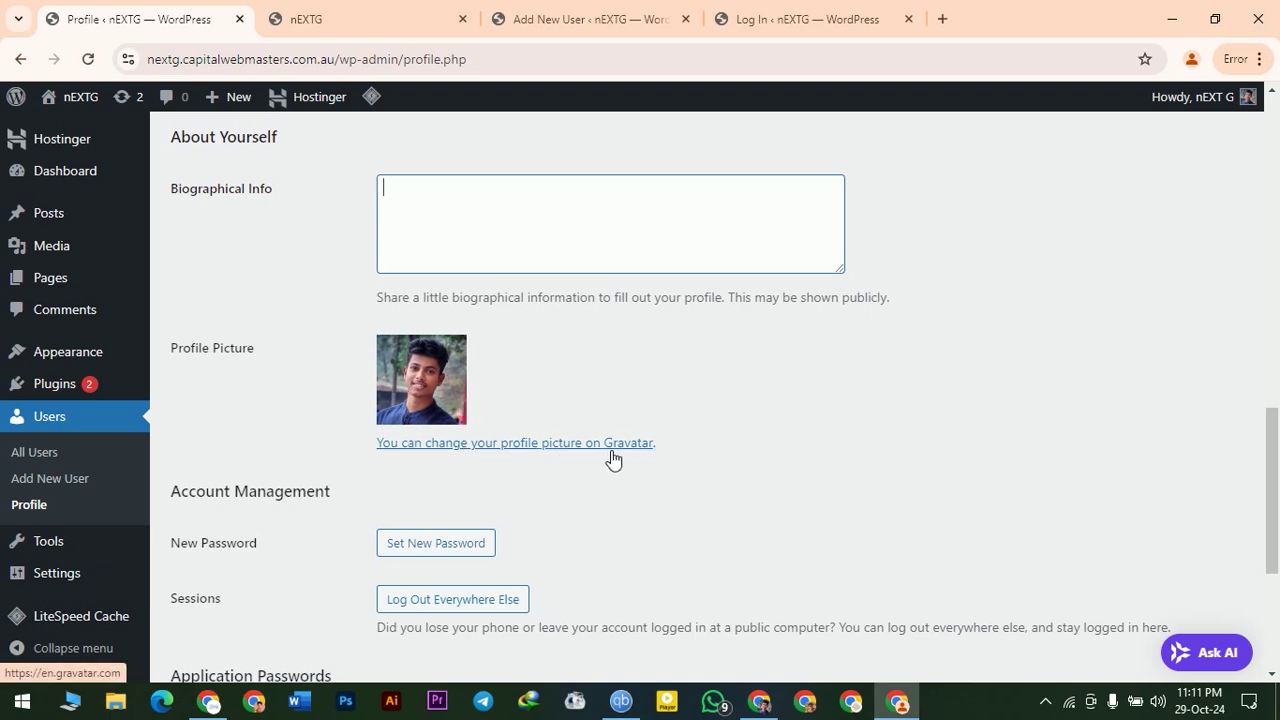
{"action": "scroll", "coordinate": [809, 483], "scroll_direction": "down", "scroll_amount": 5}
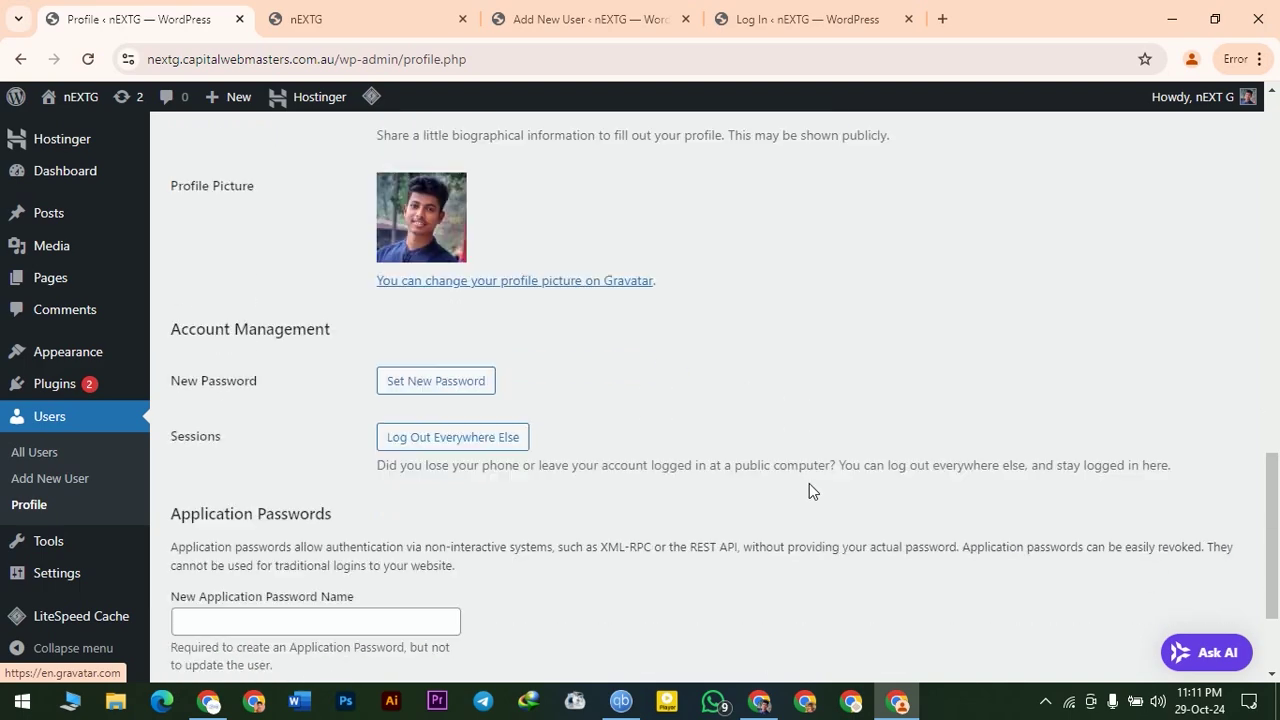
{"action": "scroll", "coordinate": [809, 483], "scroll_direction": "up", "scroll_amount": 6}
{"action": "scroll", "coordinate": [809, 491], "scroll_direction": "up", "scroll_amount": 2}
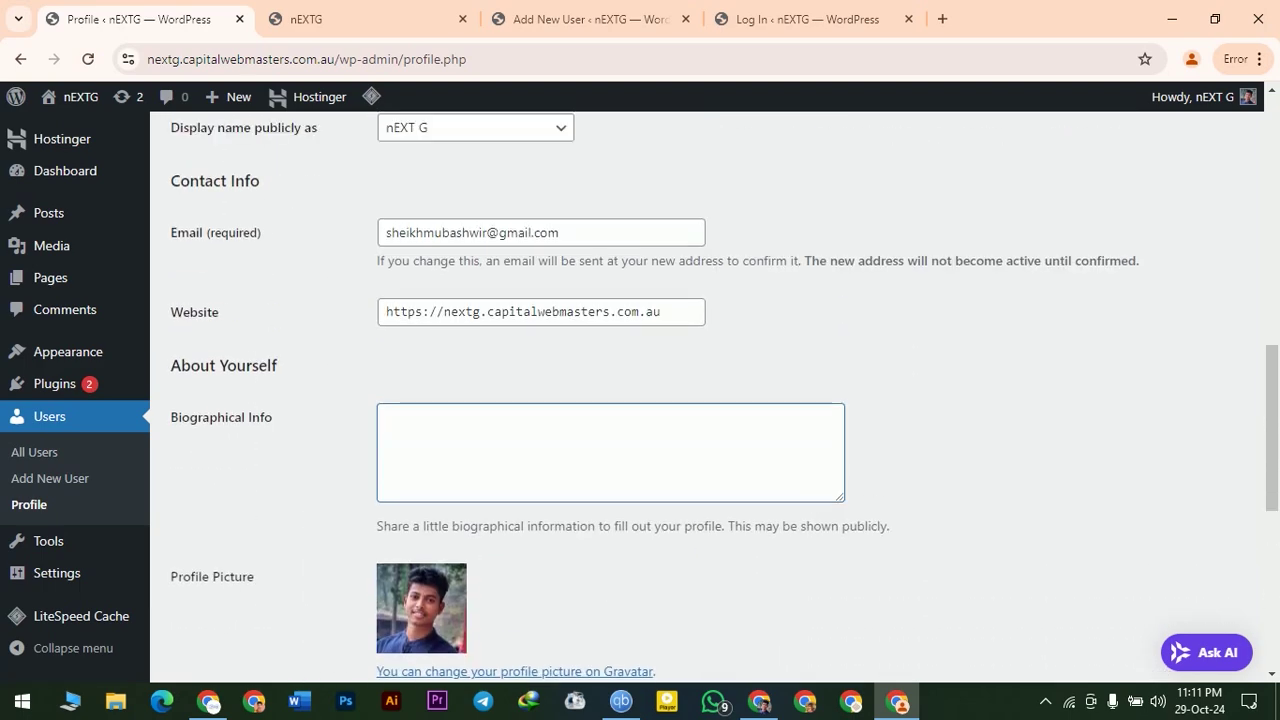
{"action": "scroll", "coordinate": [600, 491], "scroll_direction": "down", "scroll_amount": 4}
{"action": "scroll", "coordinate": [755, 481], "scroll_direction": "up", "scroll_amount": 7}
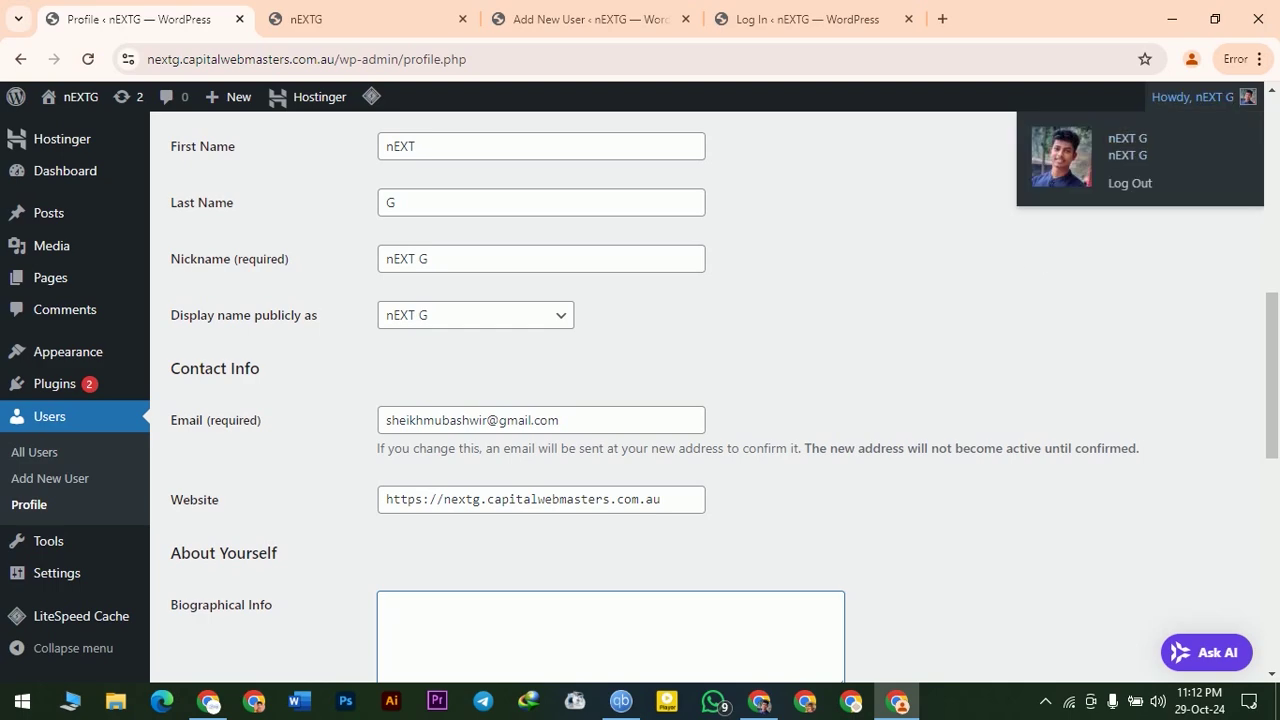
{"action": "scroll", "coordinate": [700, 400], "scroll_direction": "down", "scroll_amount": 6}
{"action": "scroll", "coordinate": [361, 380], "scroll_direction": "up", "scroll_amount": 3}
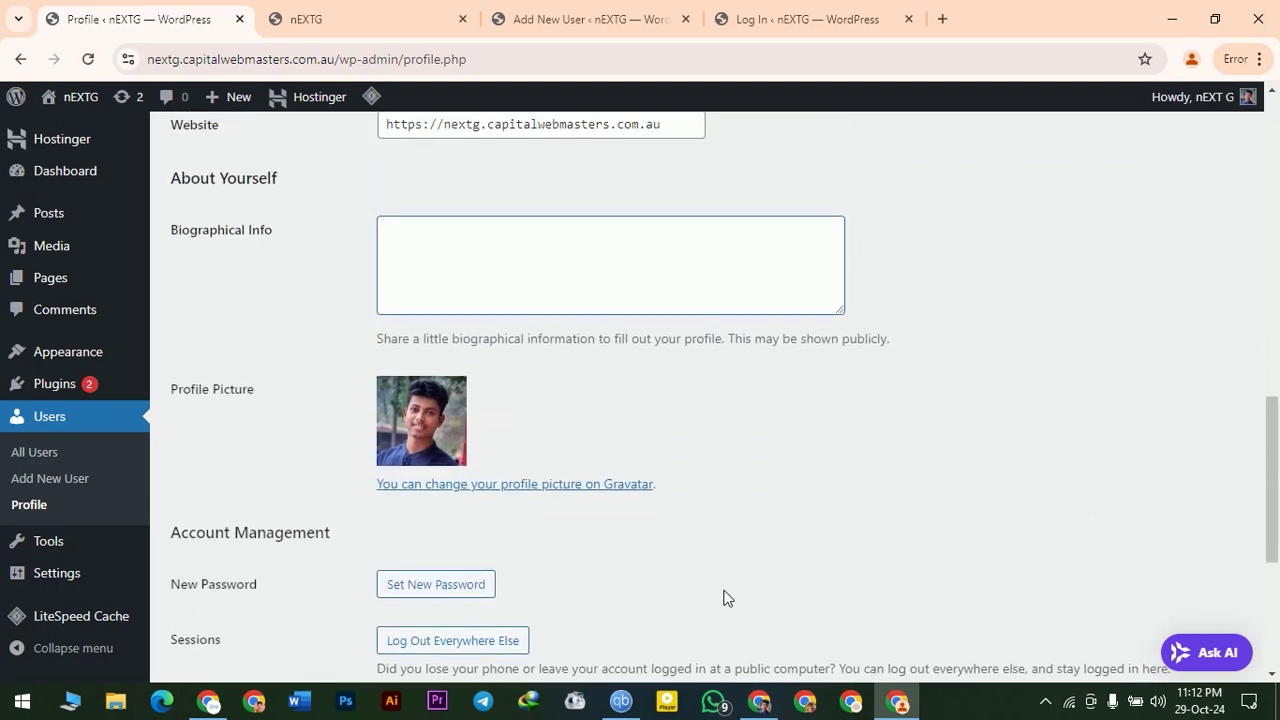
{"action": "scroll", "coordinate": [690, 612], "scroll_direction": "down", "scroll_amount": 3}
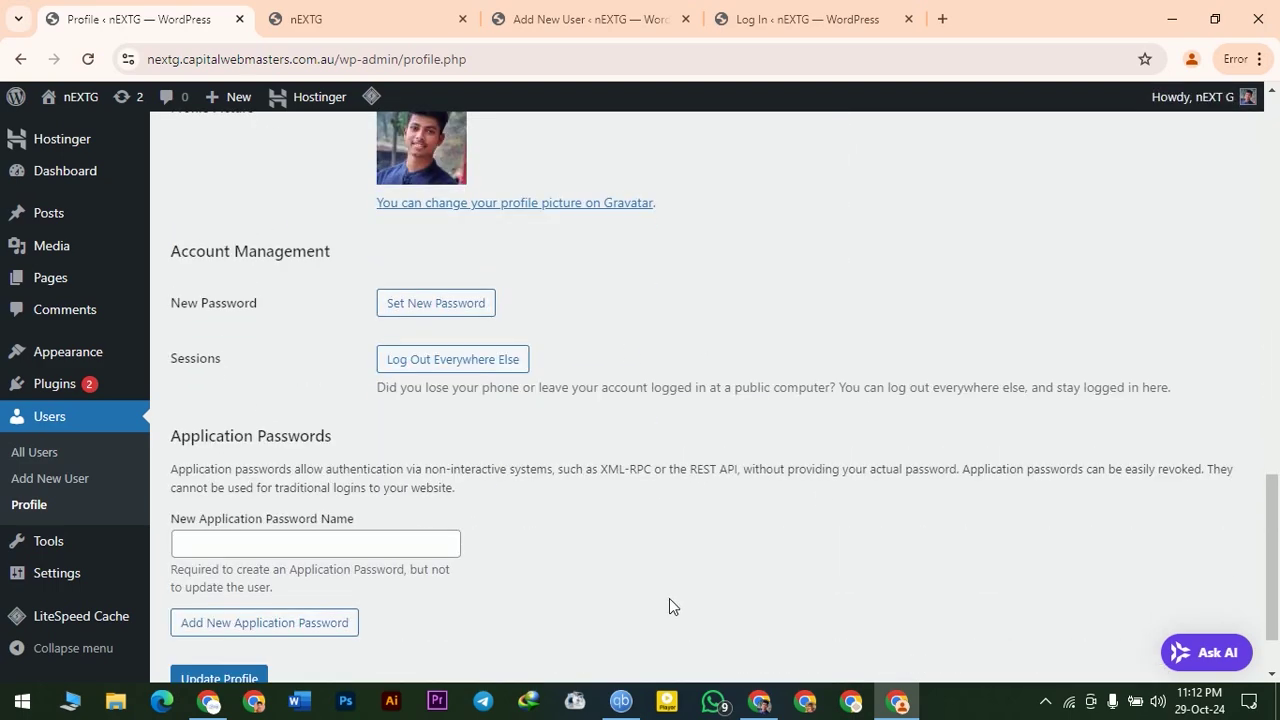
{"action": "scroll", "coordinate": [851, 537], "scroll_direction": "down", "scroll_amount": 1}
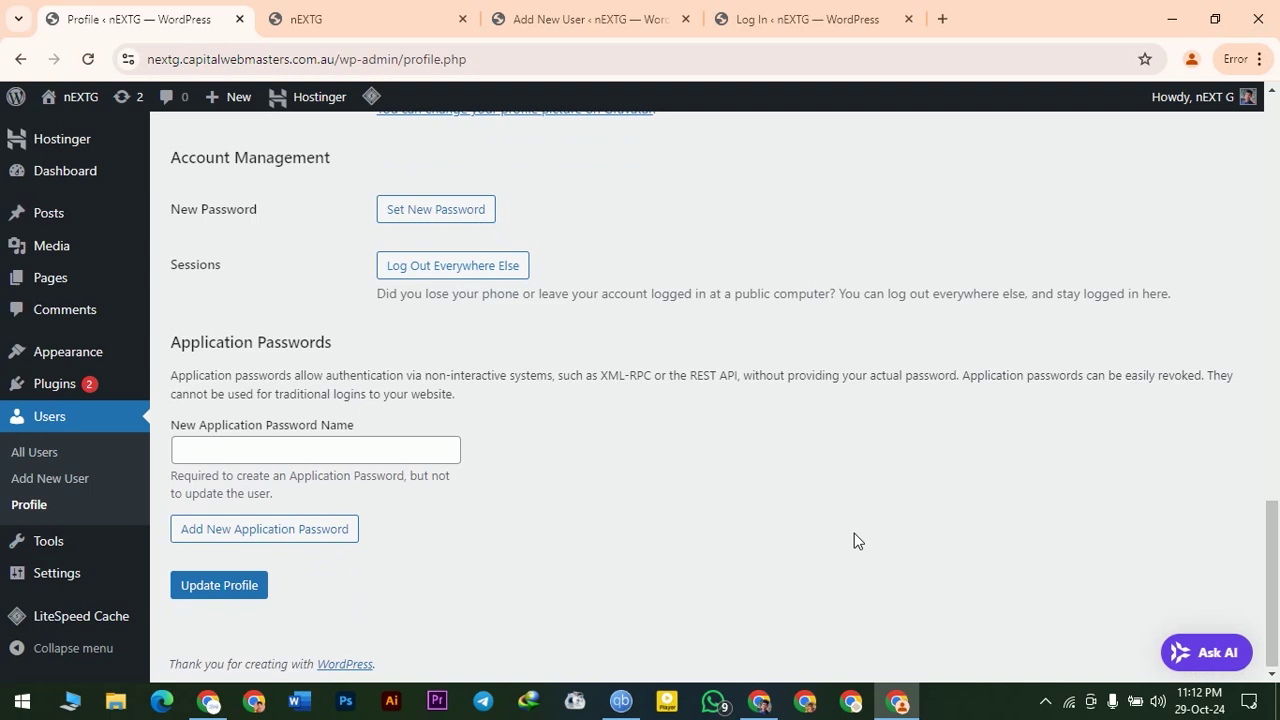
- Save the profile with Update Profile, then go to the Tools page
{"action": "left_click", "coordinate": [237, 597]}
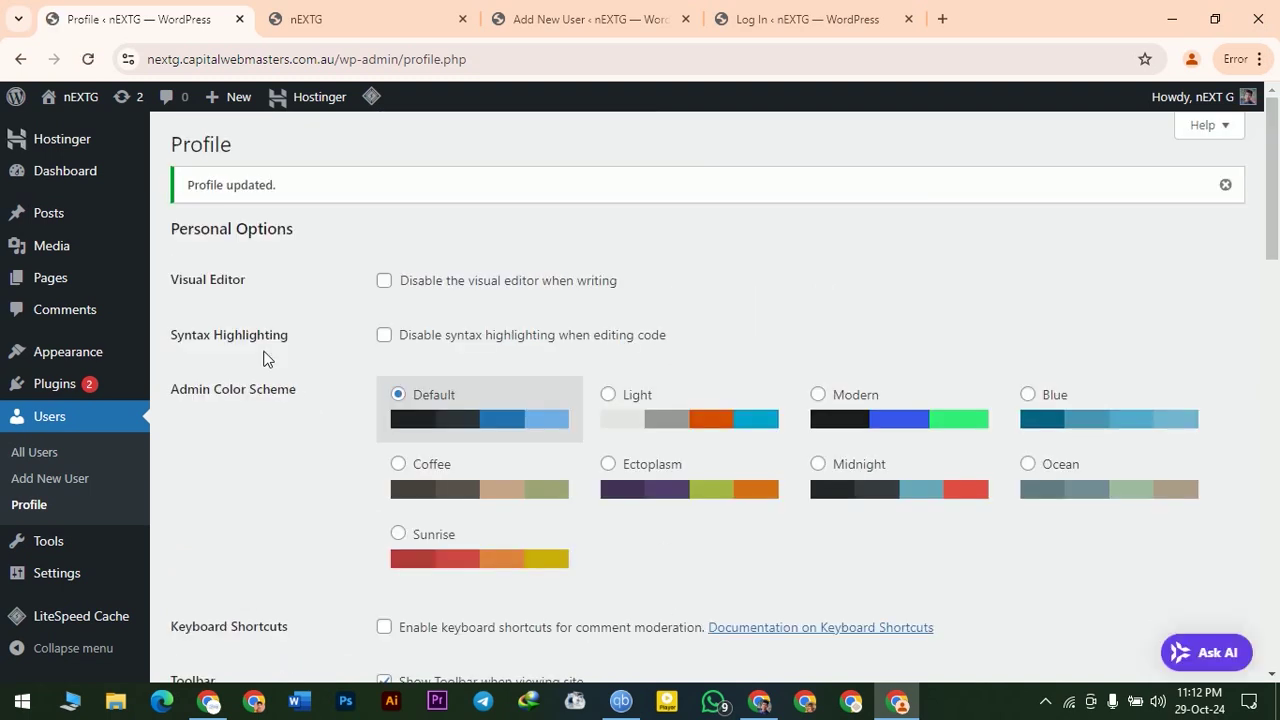
{"action": "scroll", "coordinate": [266, 358], "scroll_direction": "down", "scroll_amount": 3}
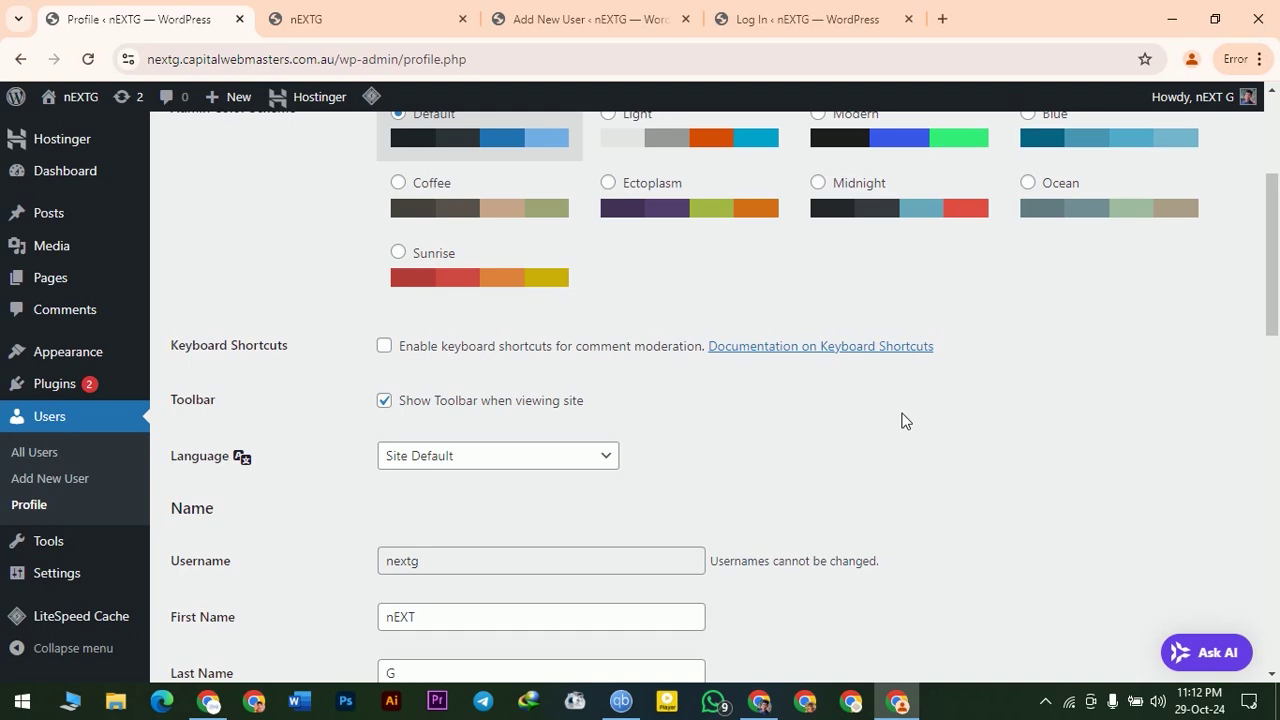
{"action": "scroll", "coordinate": [902, 420], "scroll_direction": "down", "scroll_amount": 8}
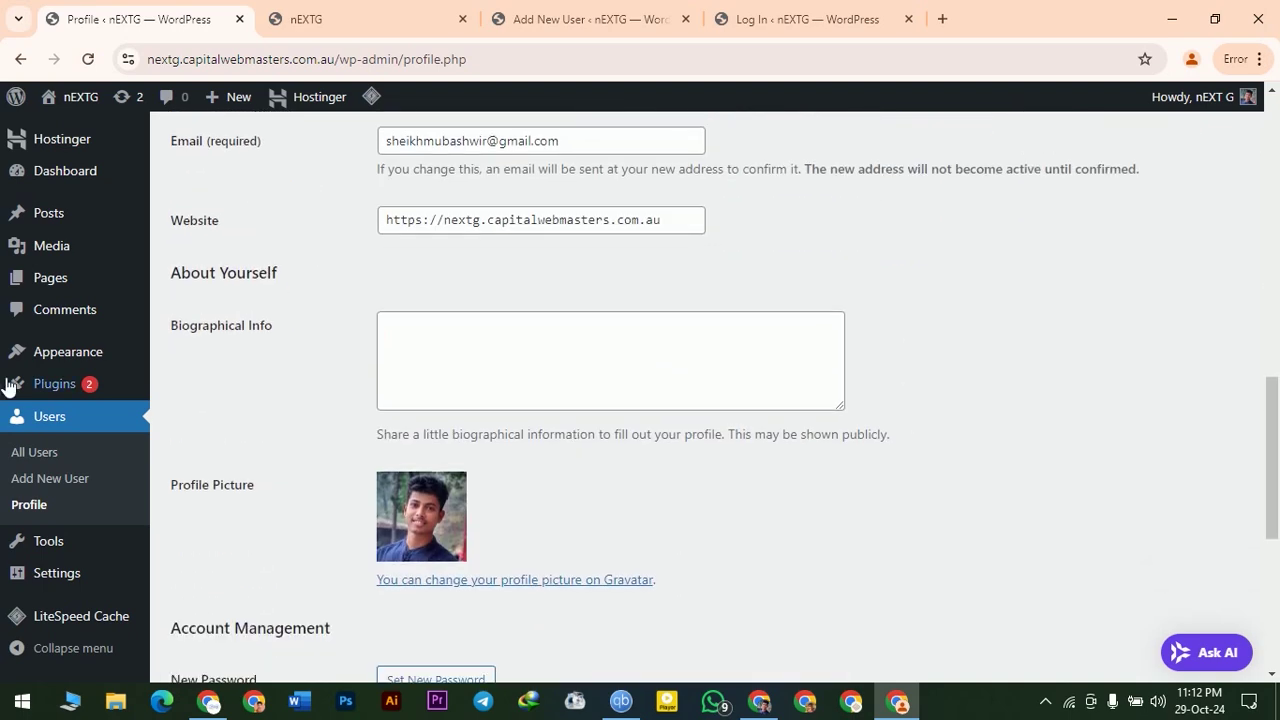
{"action": "mouse_move", "coordinate": [52, 558]}
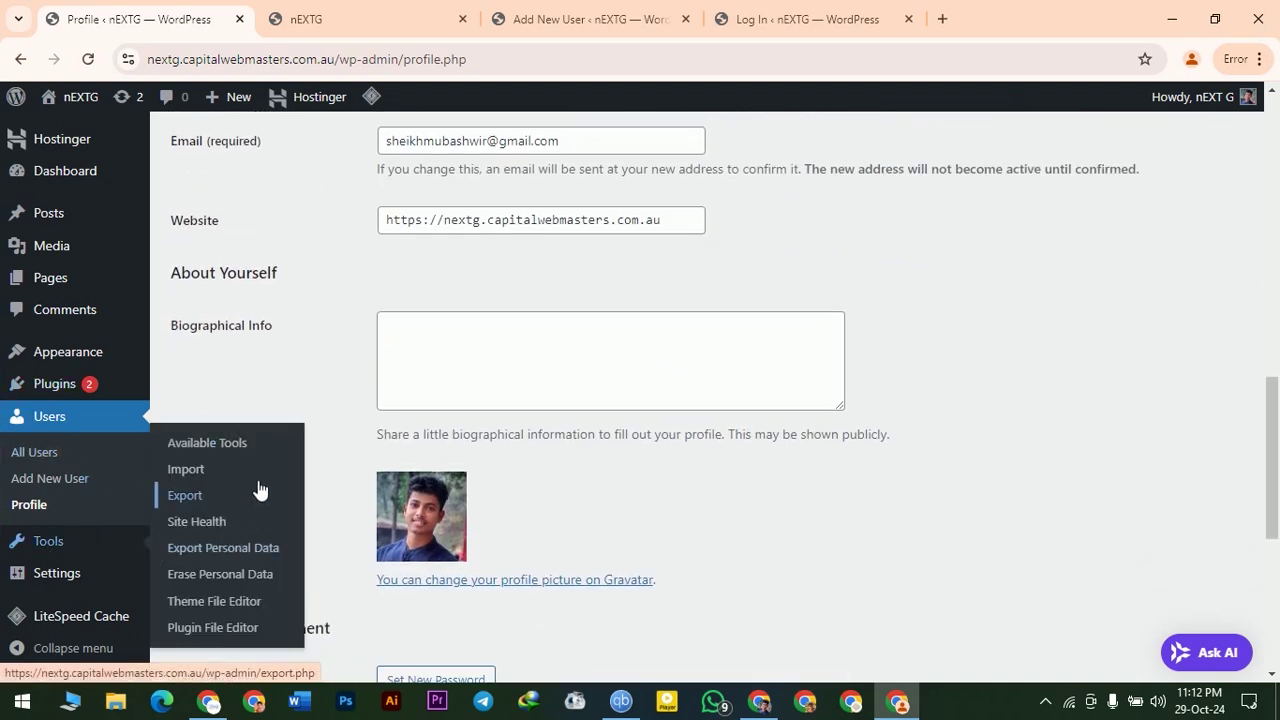
{"action": "left_click", "coordinate": [48, 545]}
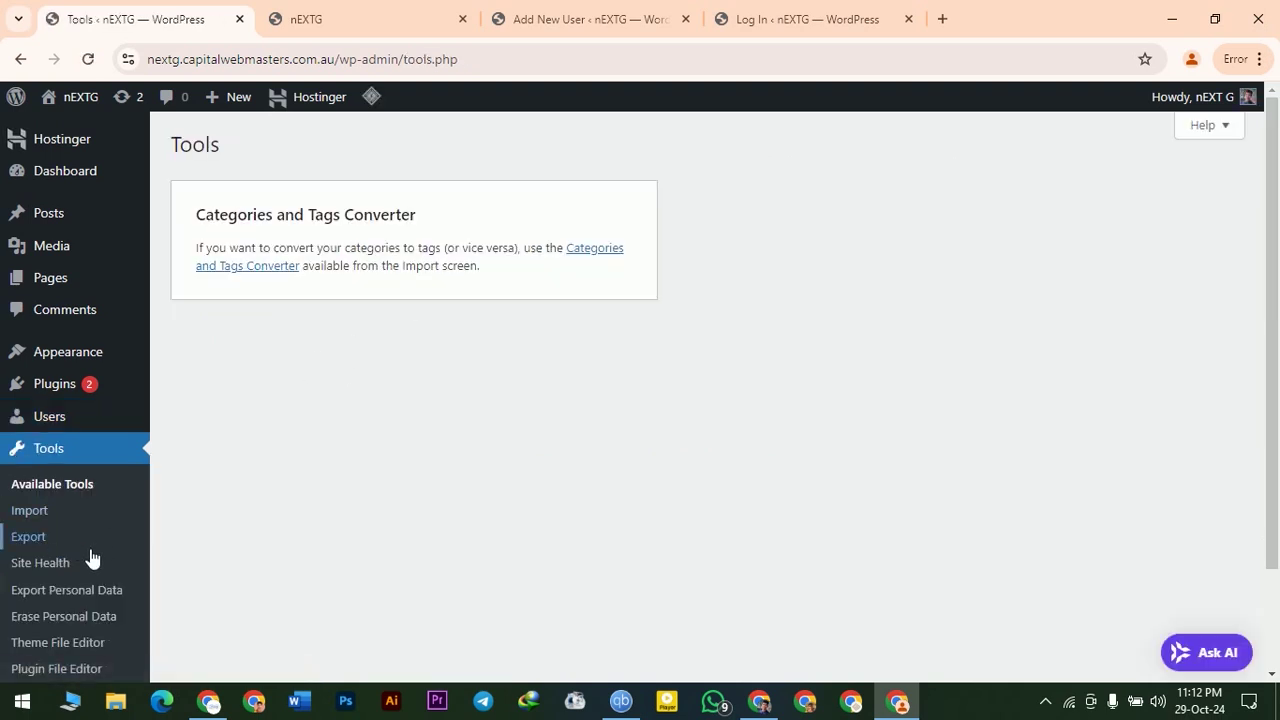
{"action": "scroll", "coordinate": [149, 531], "scroll_direction": "down", "scroll_amount": 2}
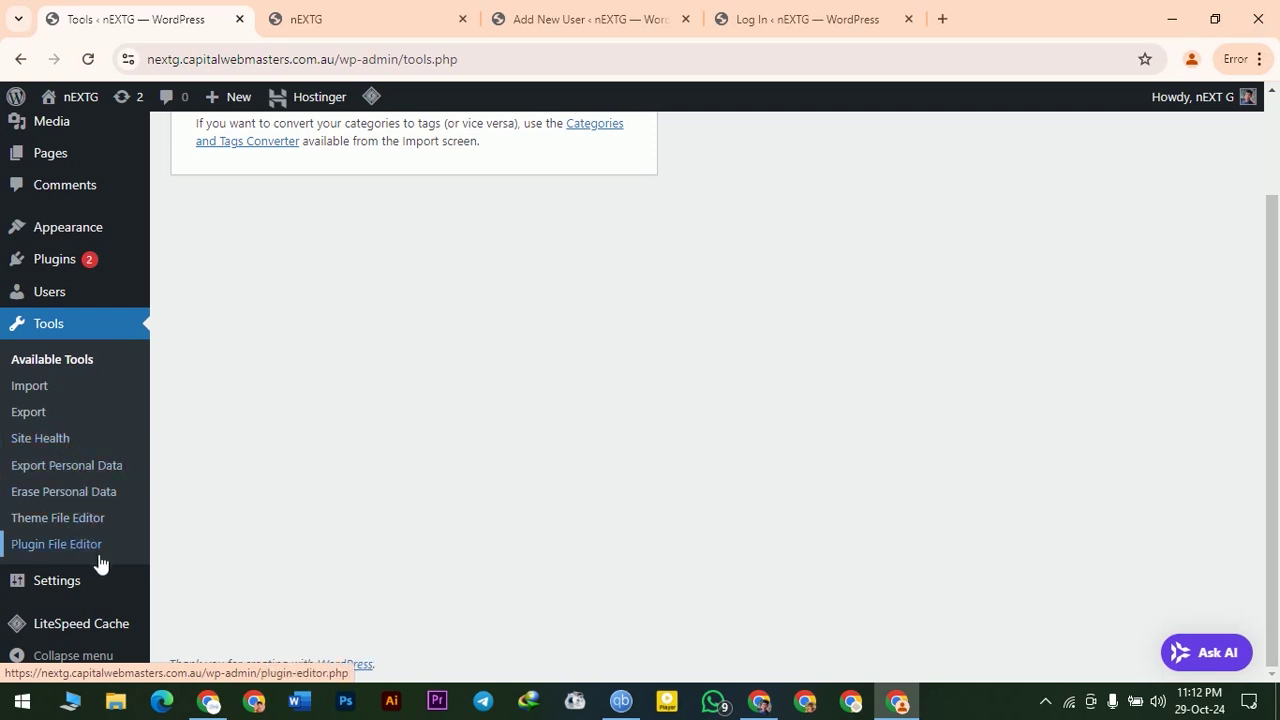
- Accept the Theme File Editor warning, scan Twenty Twenty-Four's style.css, then open General Settings
{"action": "mouse_move", "coordinate": [40, 592]}
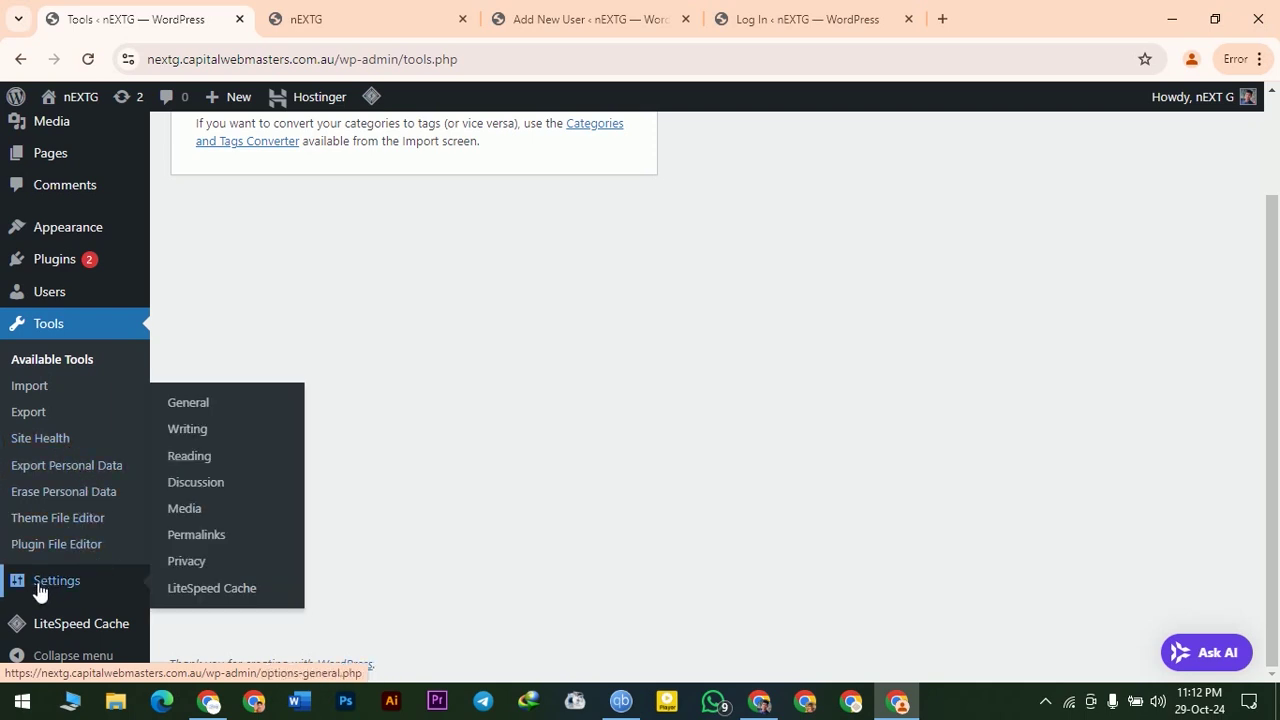
{"action": "left_click", "coordinate": [60, 518]}
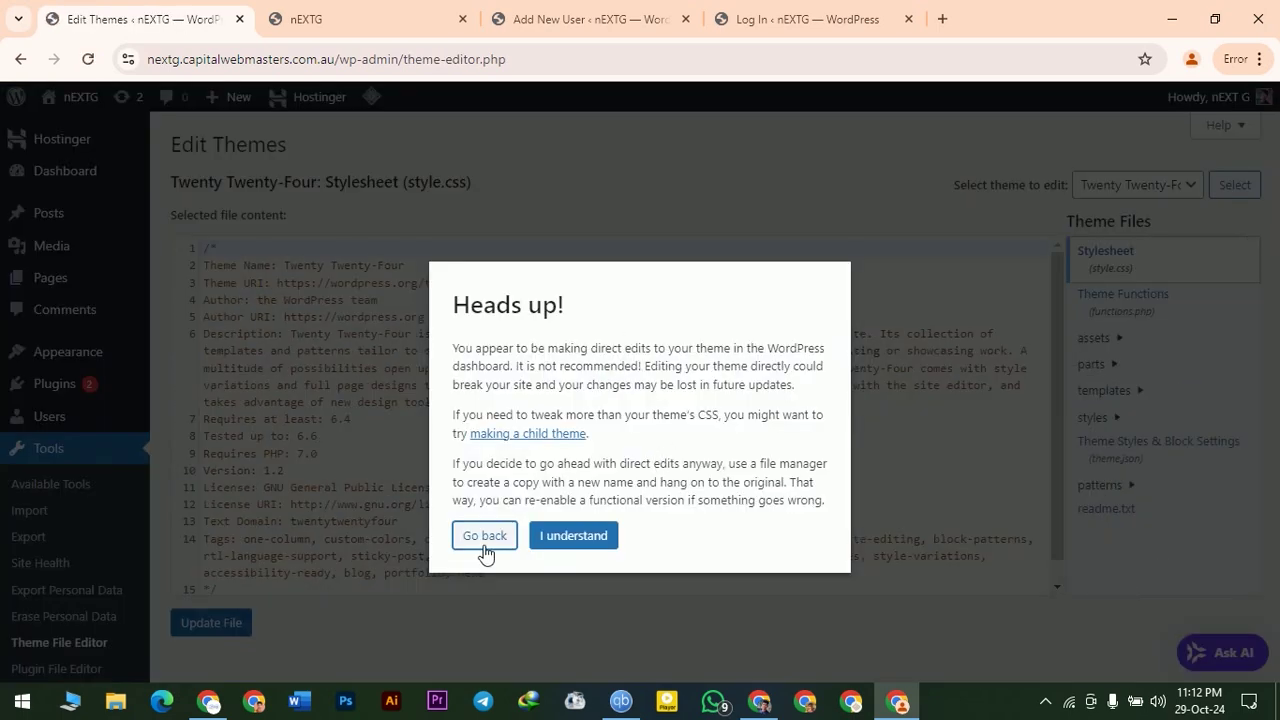
{"action": "left_click", "coordinate": [580, 536]}
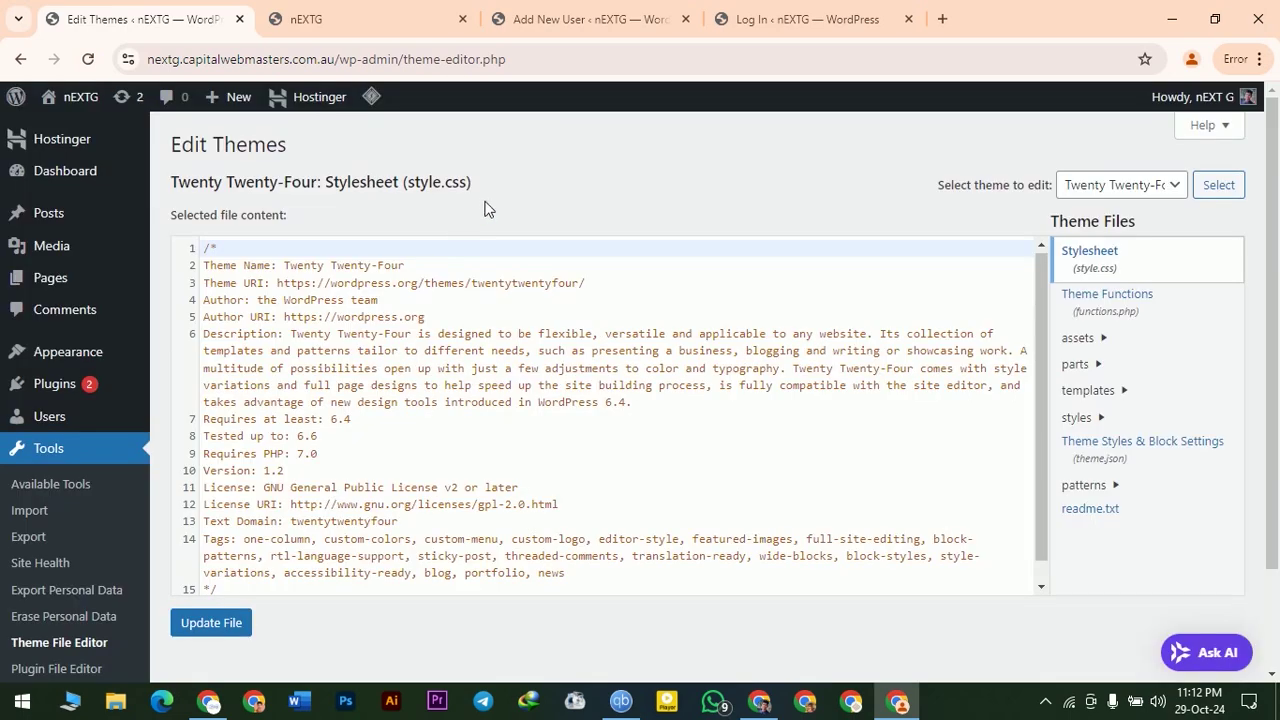
{"action": "triple_click", "coordinate": [492, 185]}
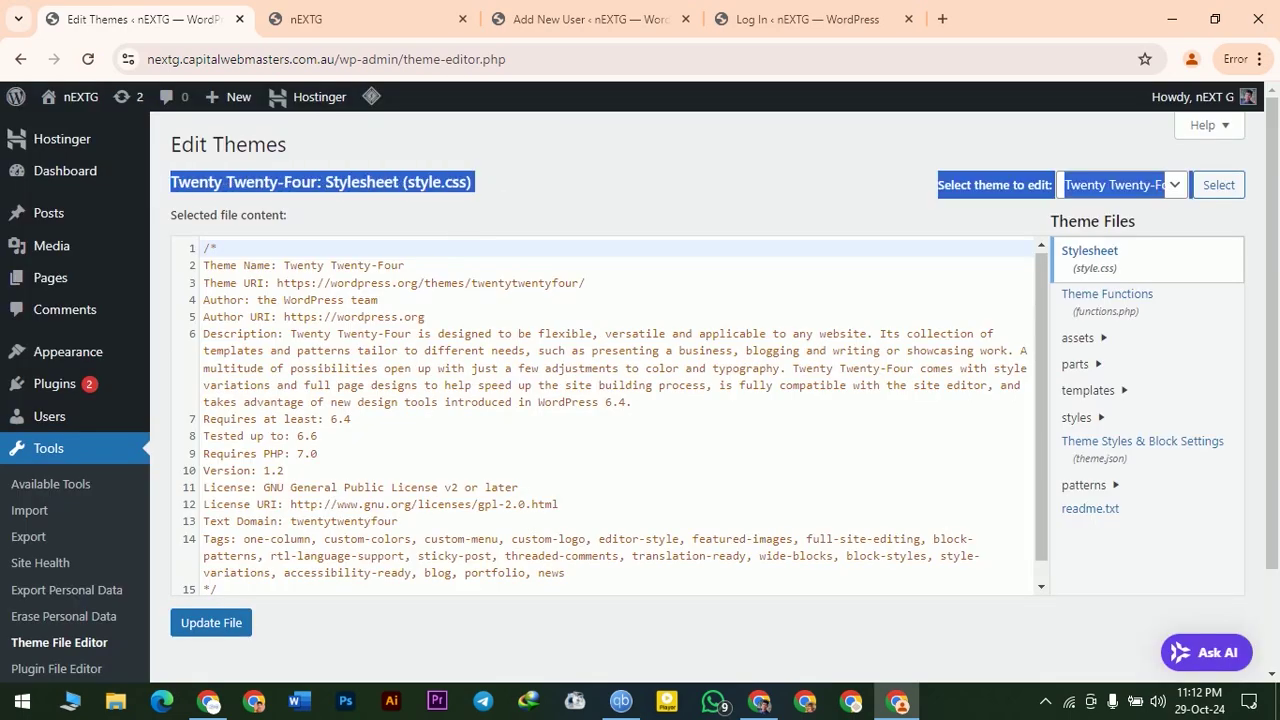
{"action": "left_click", "coordinate": [598, 193]}
{"action": "scroll", "coordinate": [600, 400], "scroll_direction": "down", "scroll_amount": 3}
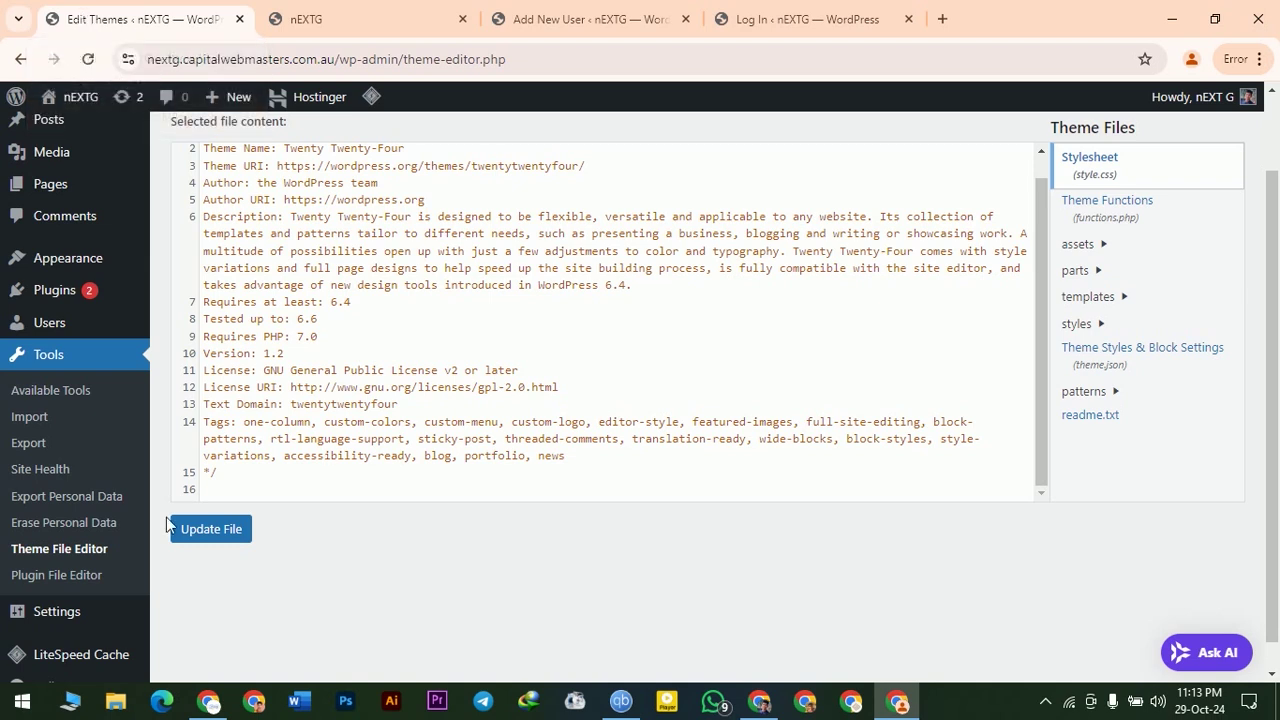
{"action": "scroll", "coordinate": [100, 567], "scroll_direction": "down", "scroll_amount": 1}
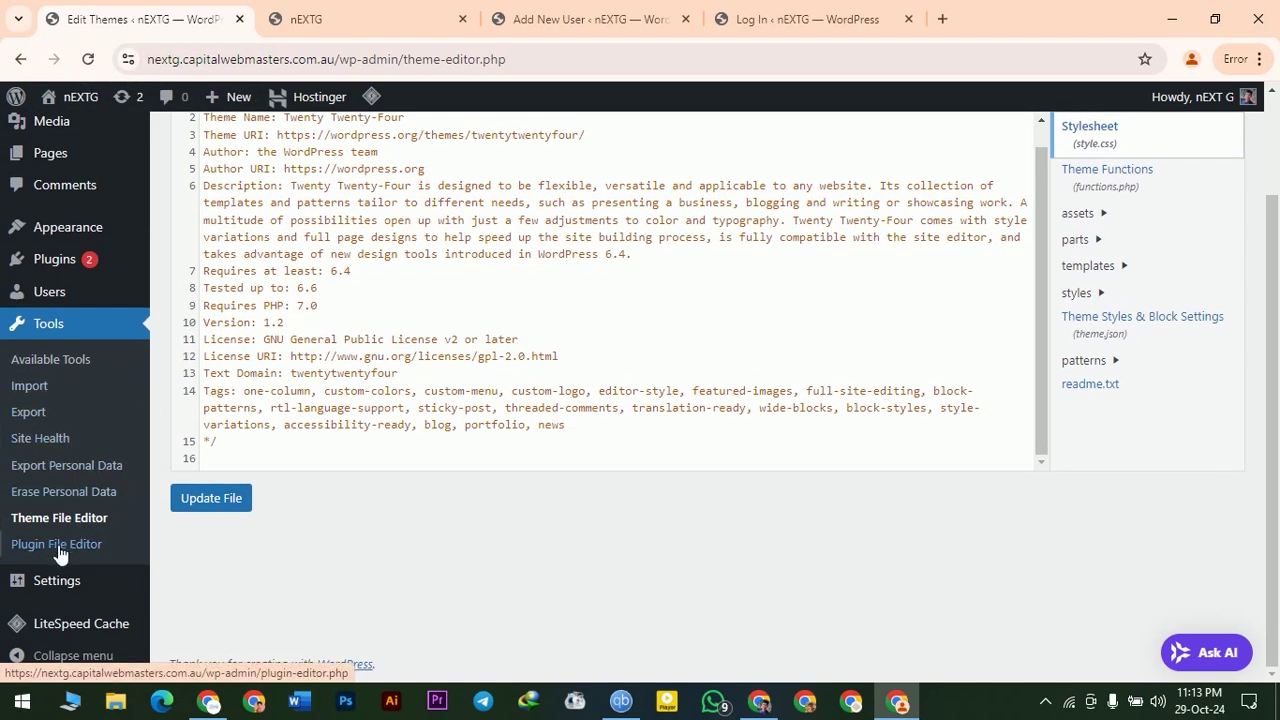
{"action": "mouse_move", "coordinate": [60, 588]}
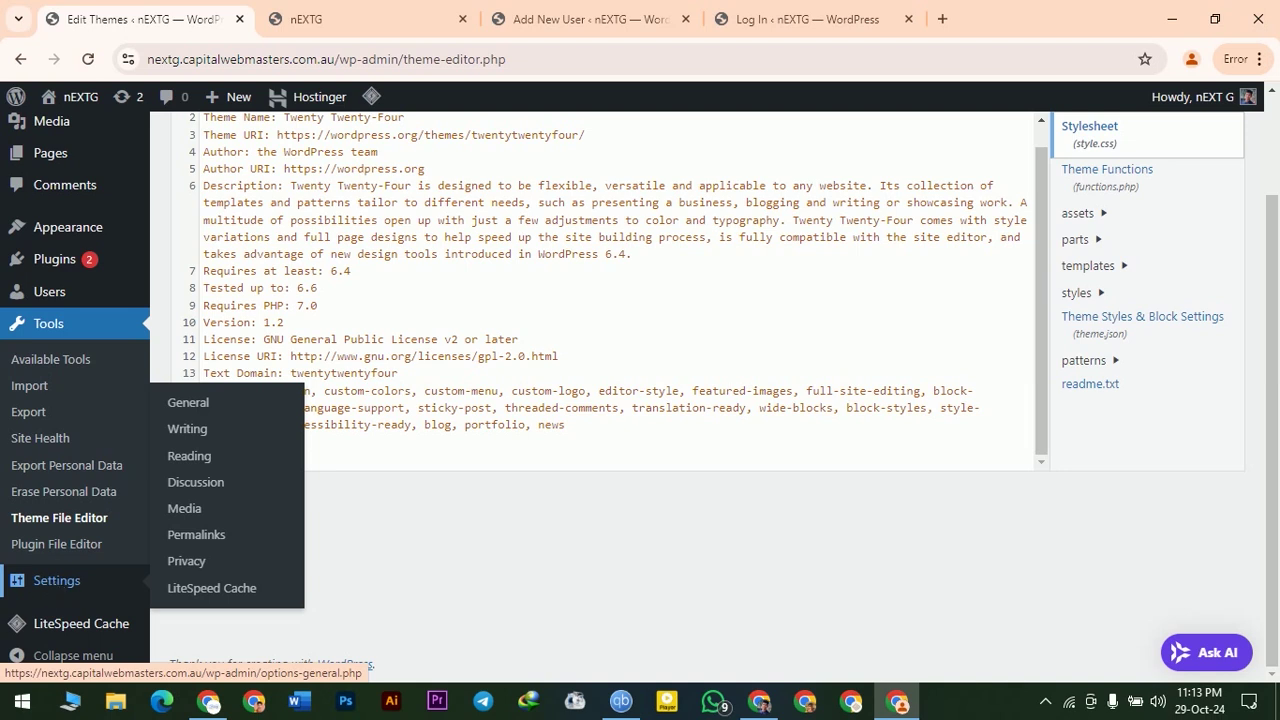
{"action": "left_click", "coordinate": [58, 588]}
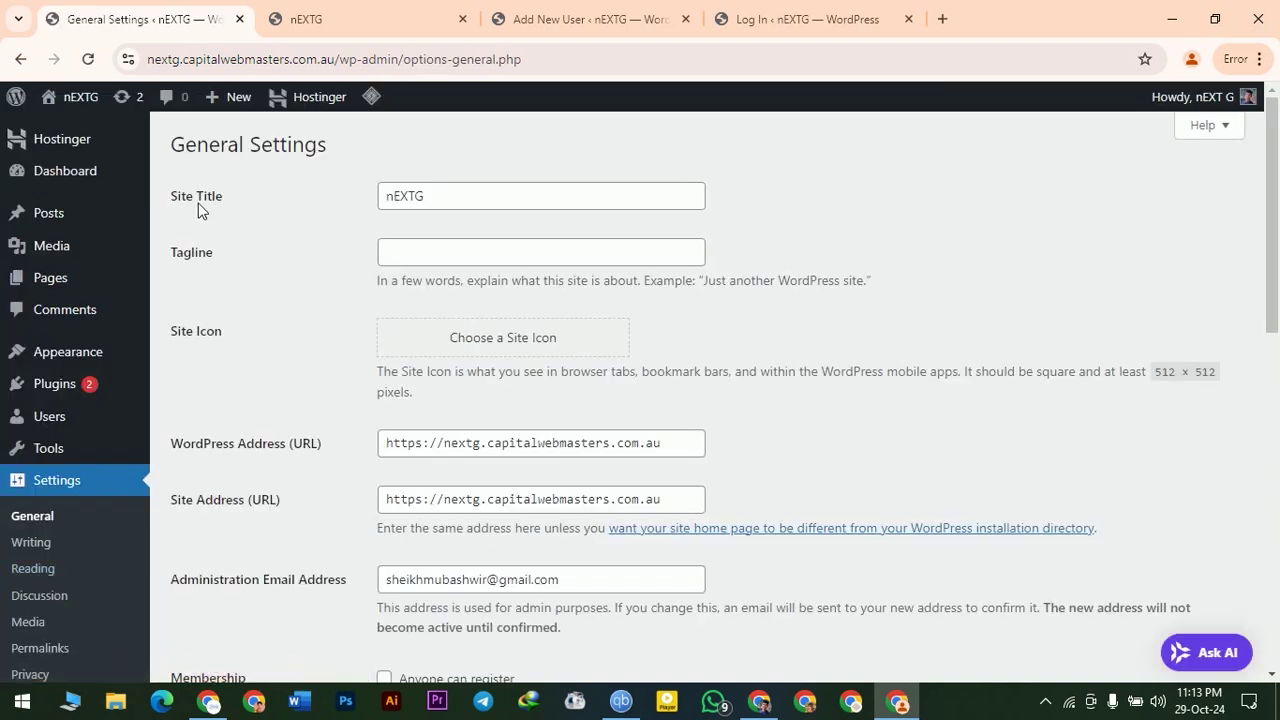
- Enter 'Professional Web Developer' as the site tagline
{"action": "left_click", "coordinate": [191, 252]}
{"action": "left_click", "coordinate": [340, 10]}
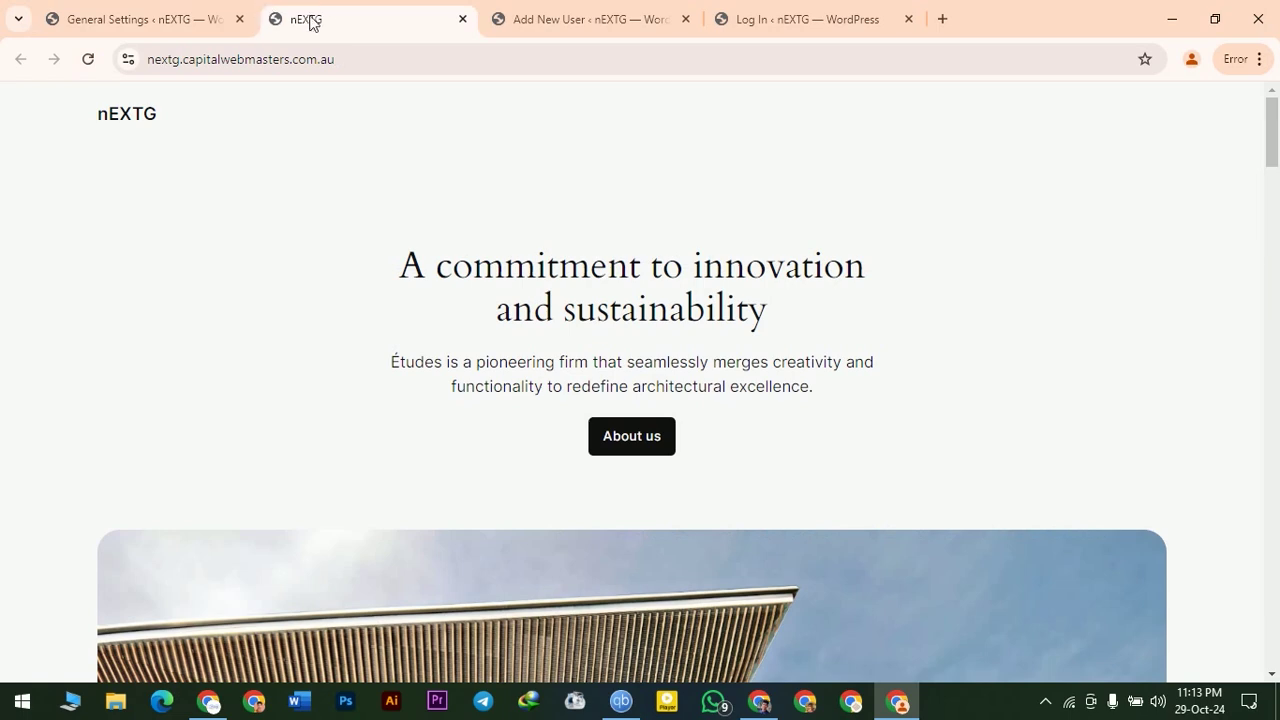
{"action": "left_click", "coordinate": [145, 16]}
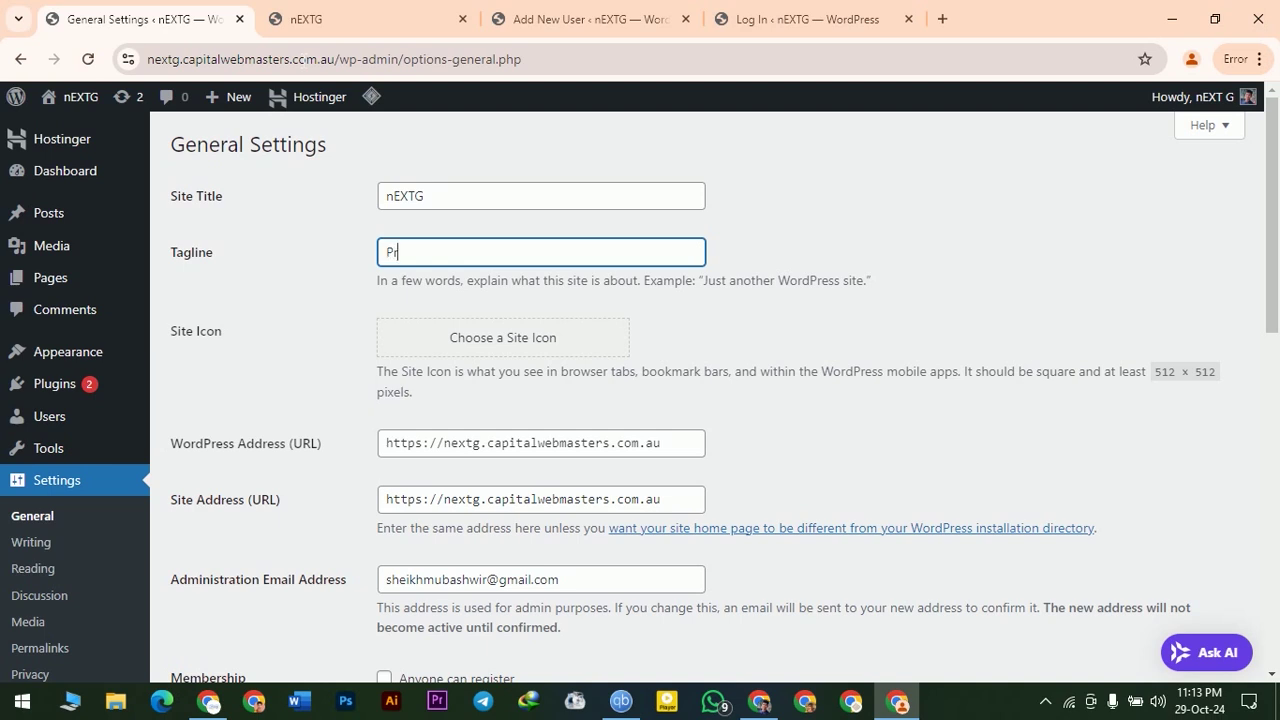
{"action": "type", "text": "ofessional Web Dev"}
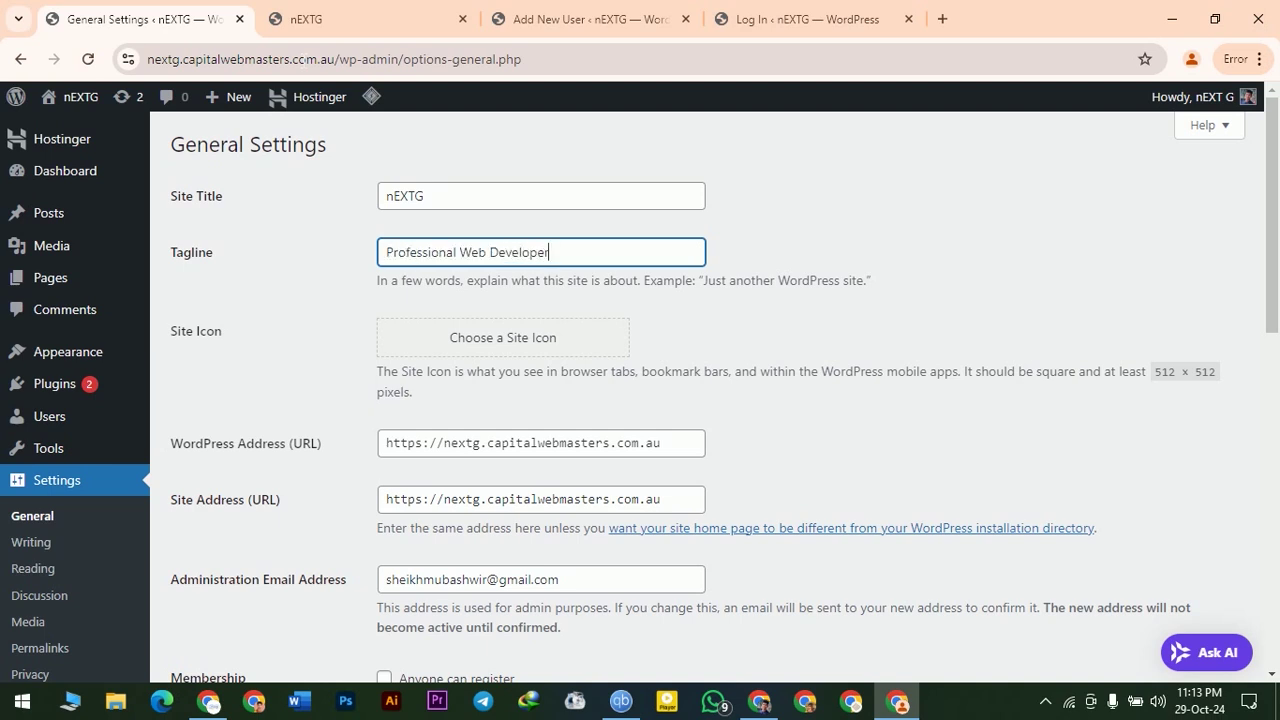
{"action": "type", "text": "eloper"}
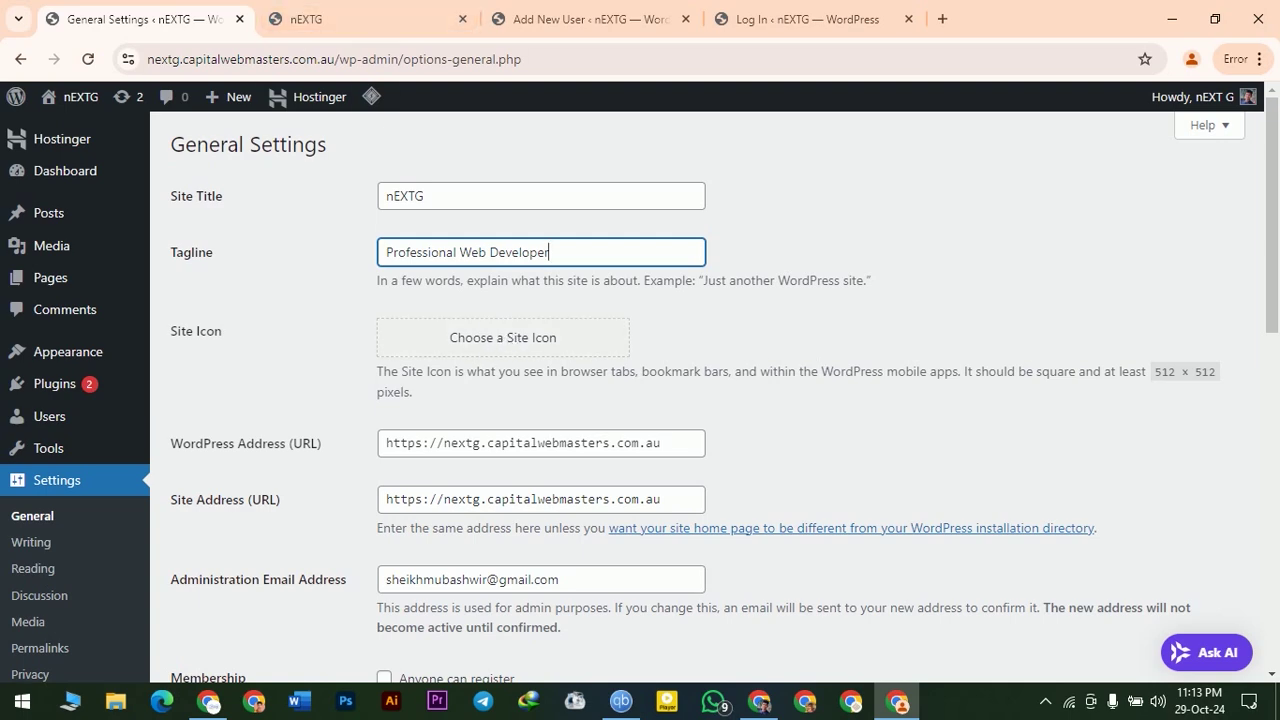
{"action": "scroll", "coordinate": [800, 434], "scroll_direction": "down", "scroll_amount": 3}
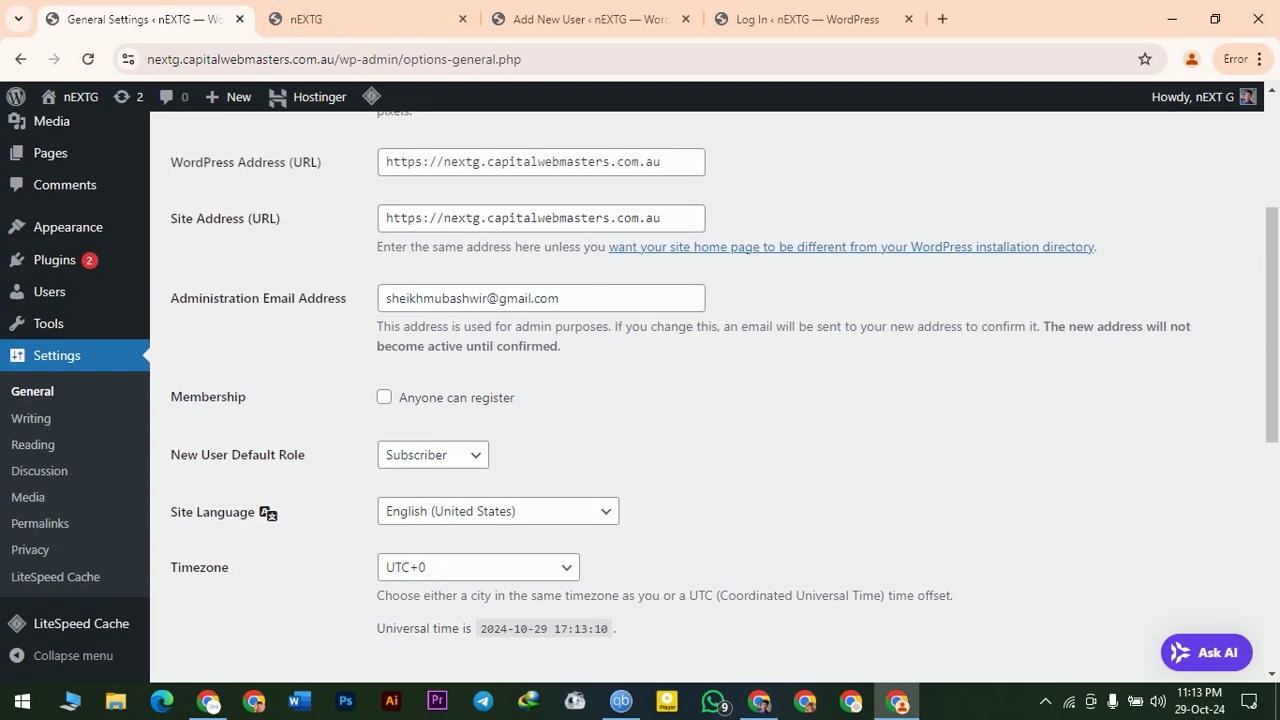
{"action": "scroll", "coordinate": [659, 504], "scroll_direction": "down", "scroll_amount": 2}
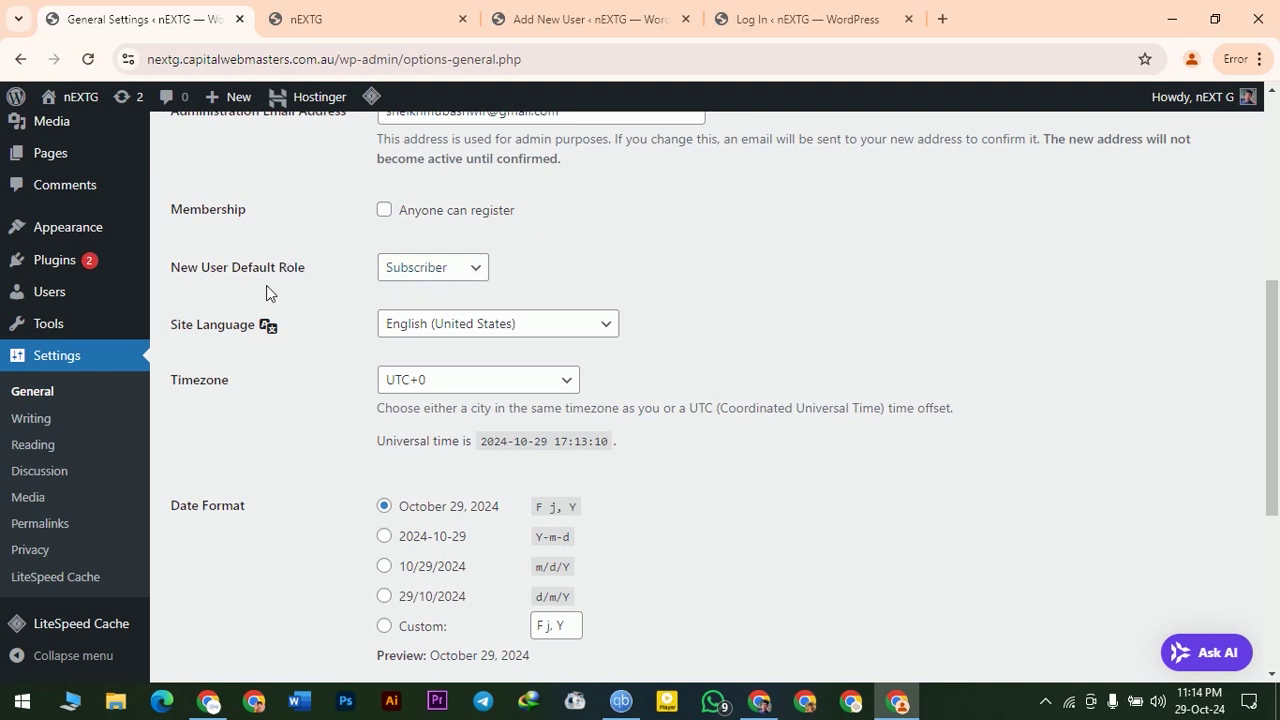
- Set the New User Default Role to Author
{"action": "left_click", "coordinate": [478, 268]}
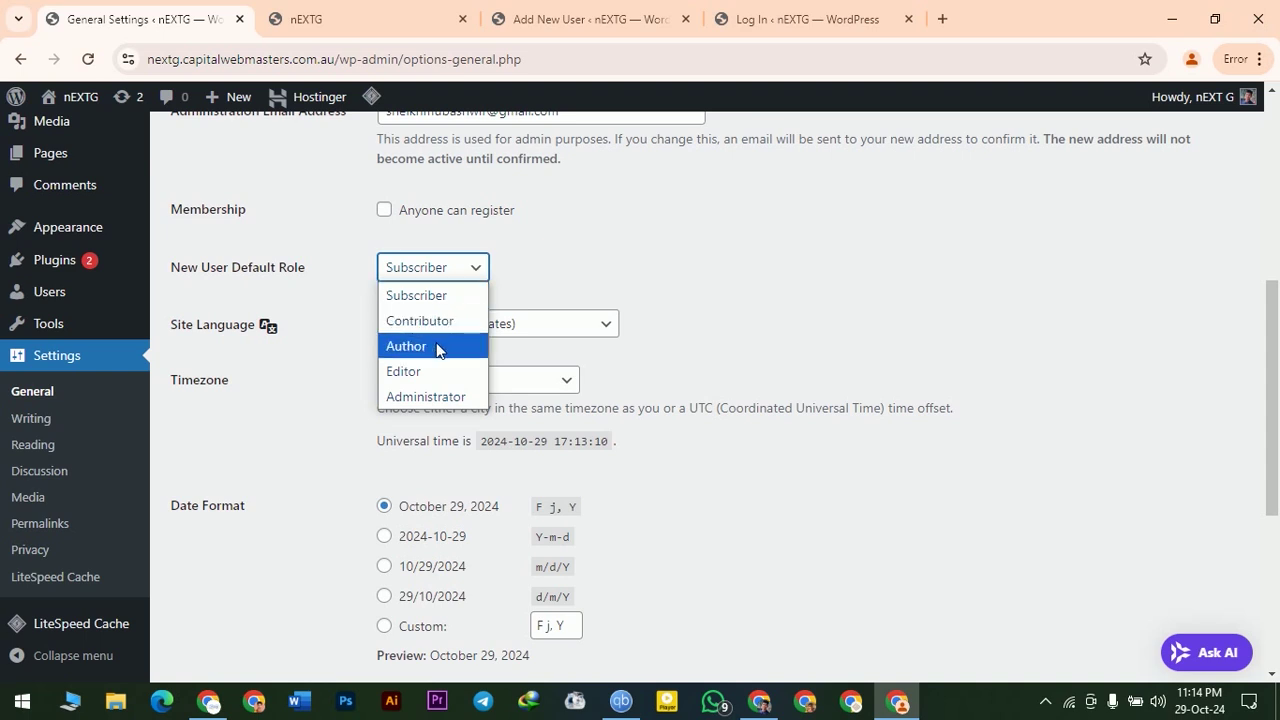
{"action": "left_click", "coordinate": [437, 347]}
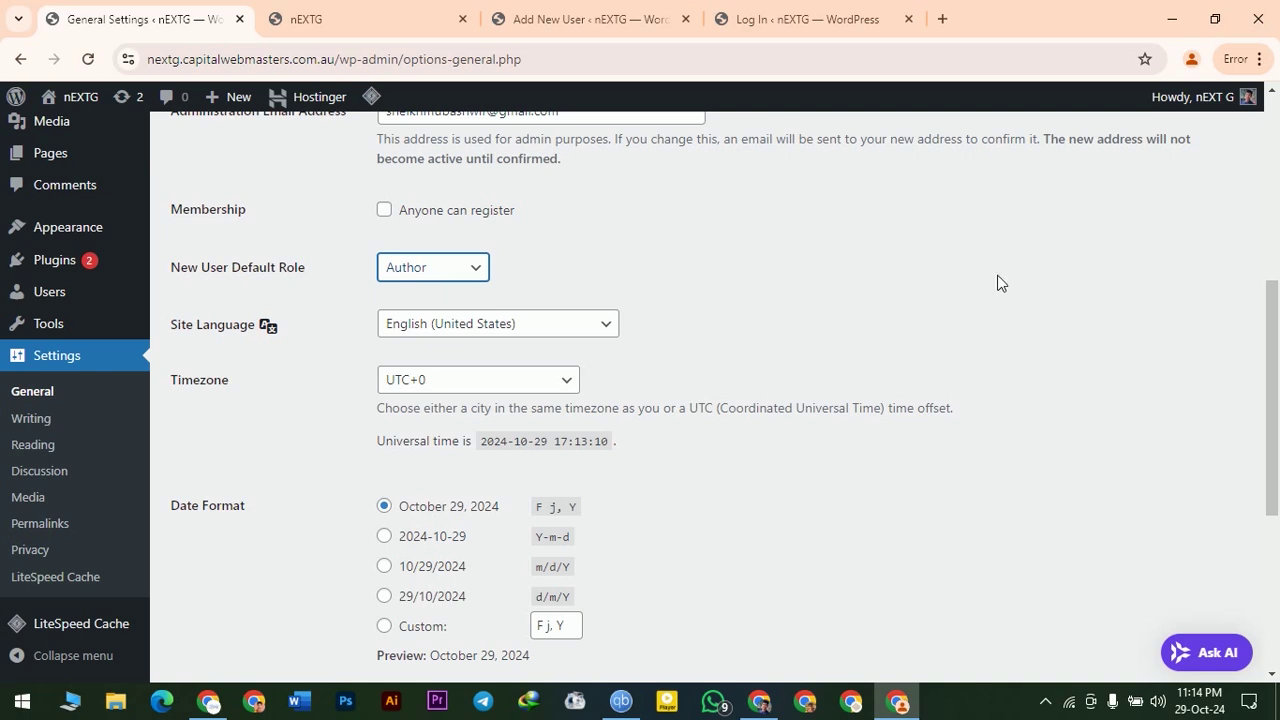
{"action": "mouse_move", "coordinate": [70, 293]}
{"action": "left_click", "coordinate": [444, 268]}
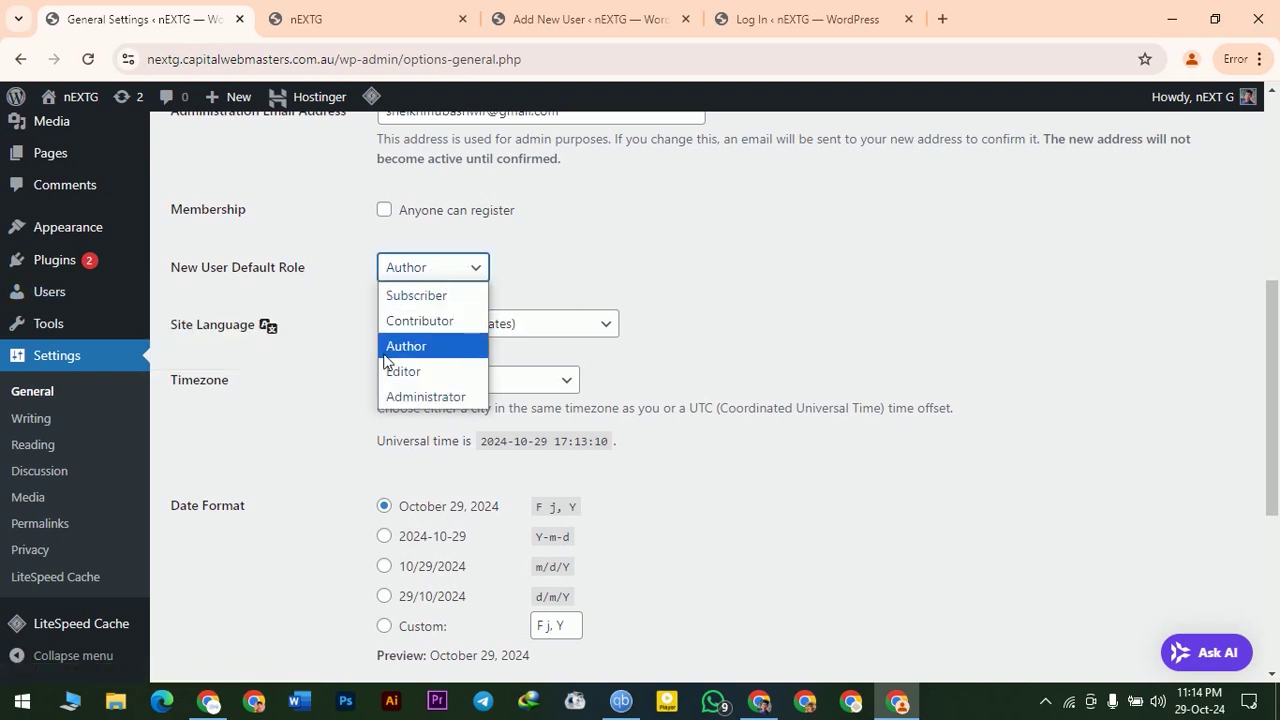
{"action": "left_click", "coordinate": [428, 352]}
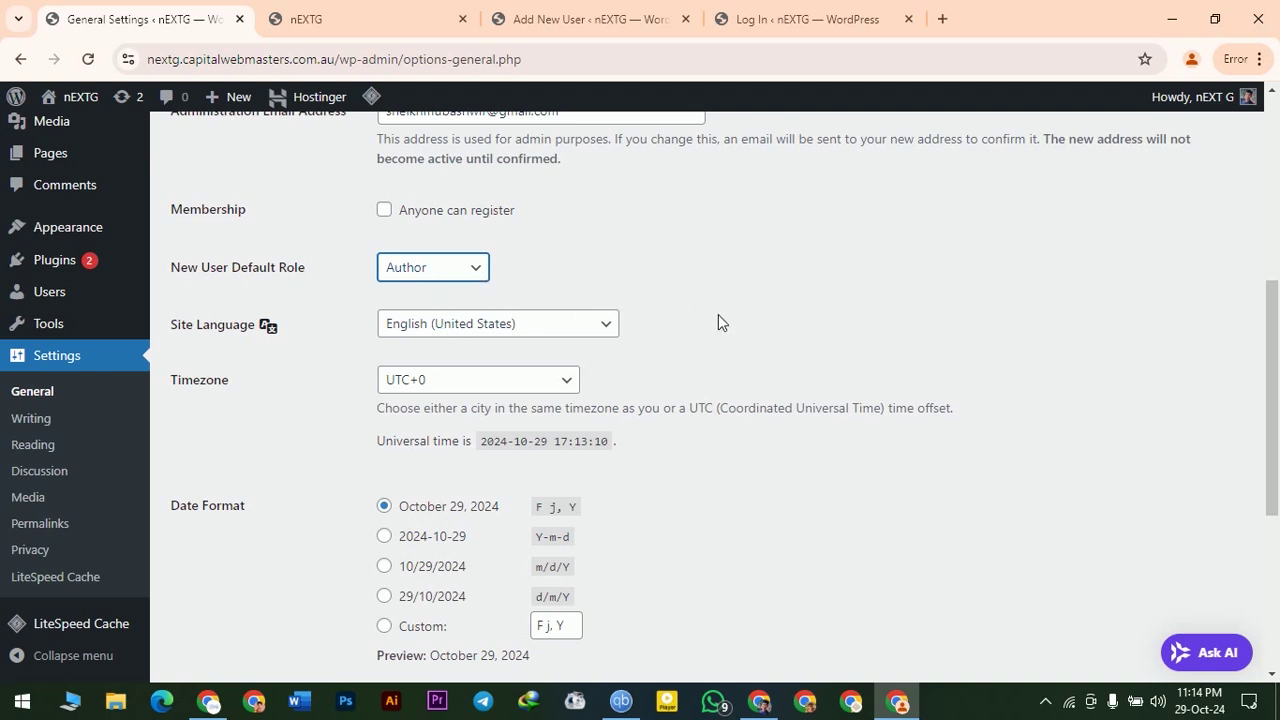
{"action": "scroll", "coordinate": [795, 330], "scroll_direction": "down", "scroll_amount": 1}
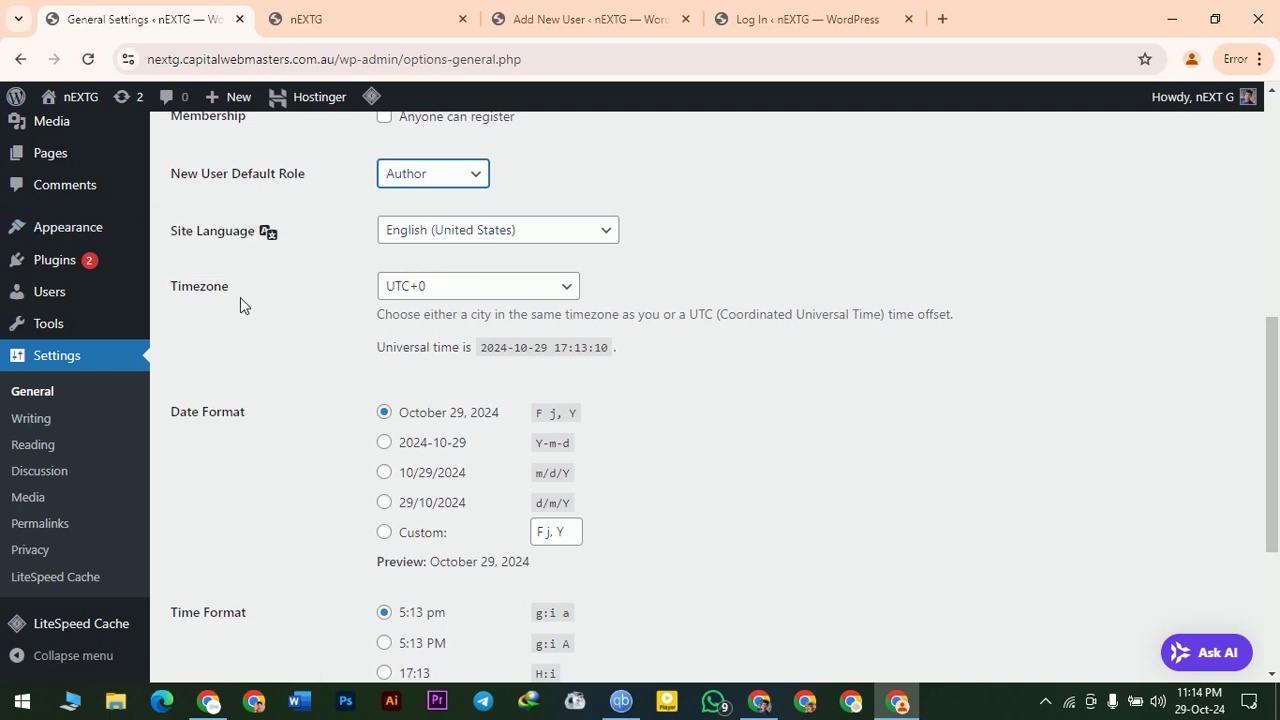
- Set the site timezone to UTC+6
{"action": "left_click", "coordinate": [394, 286]}
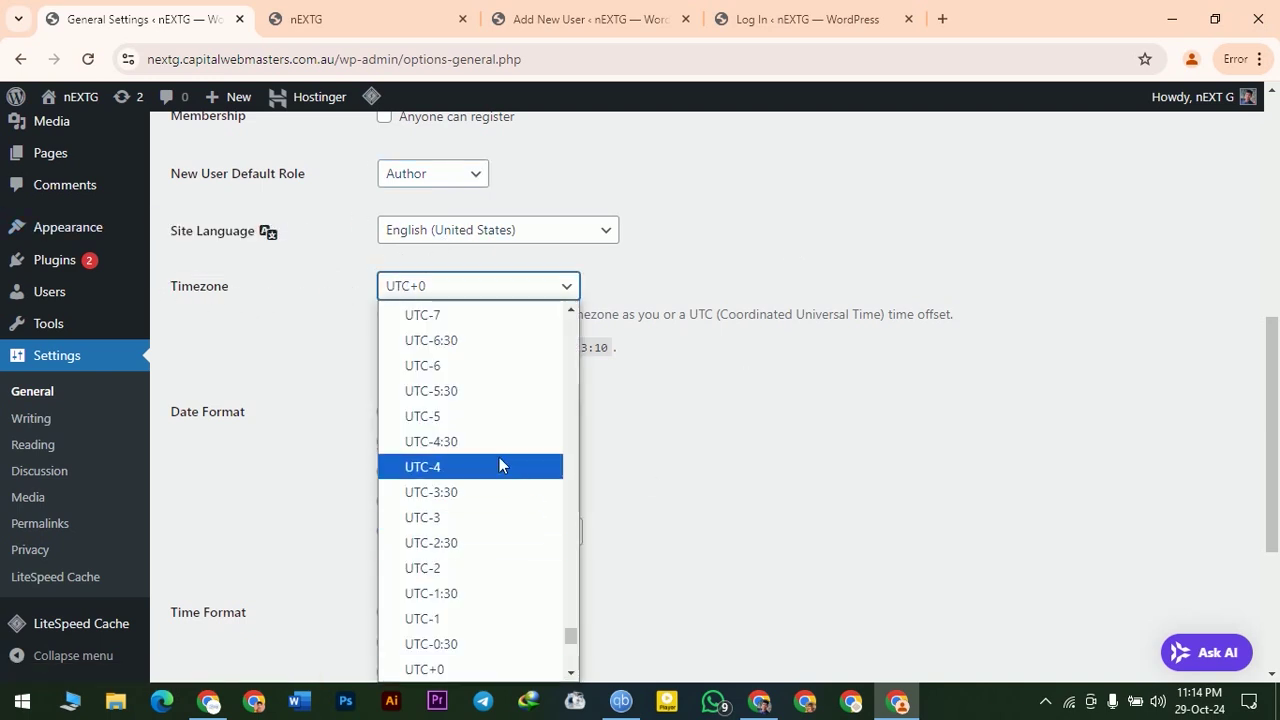
{"action": "scroll", "coordinate": [505, 480], "scroll_direction": "down", "scroll_amount": 8}
{"action": "scroll", "coordinate": [466, 395], "scroll_direction": "up", "scroll_amount": 2}
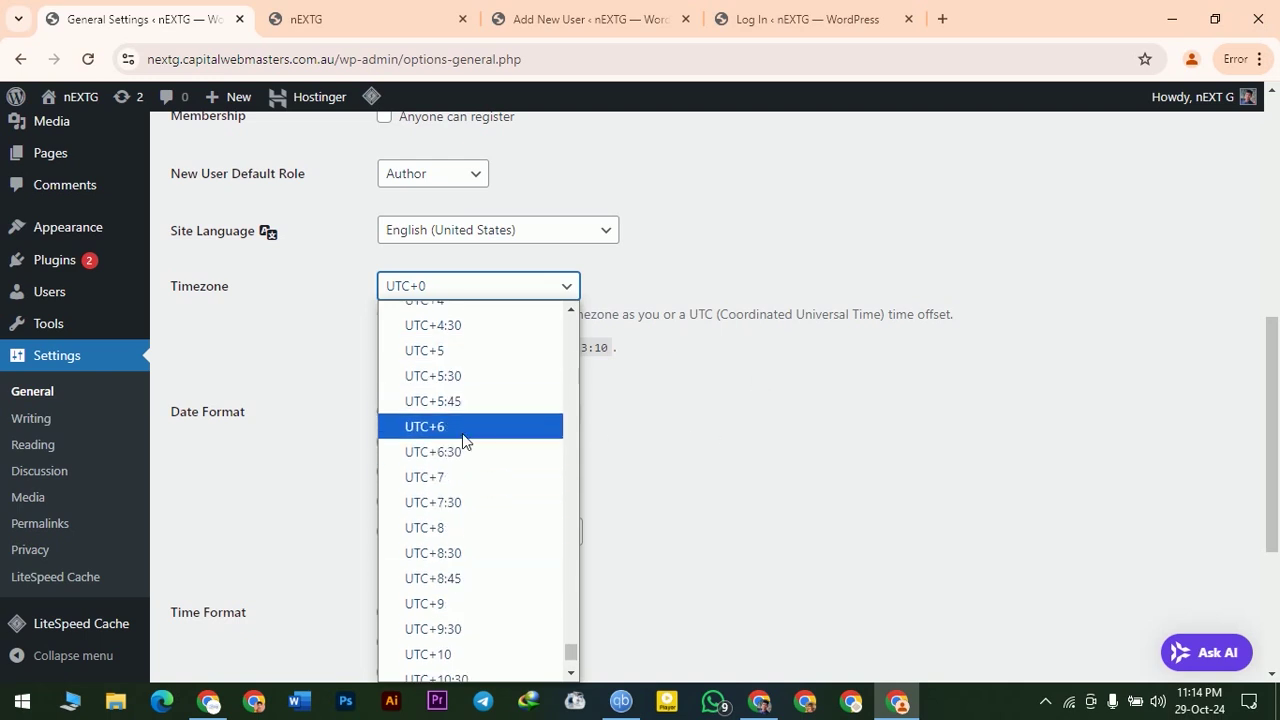
{"action": "left_click", "coordinate": [466, 427]}
{"action": "scroll", "coordinate": [800, 394], "scroll_direction": "down", "scroll_amount": 1}
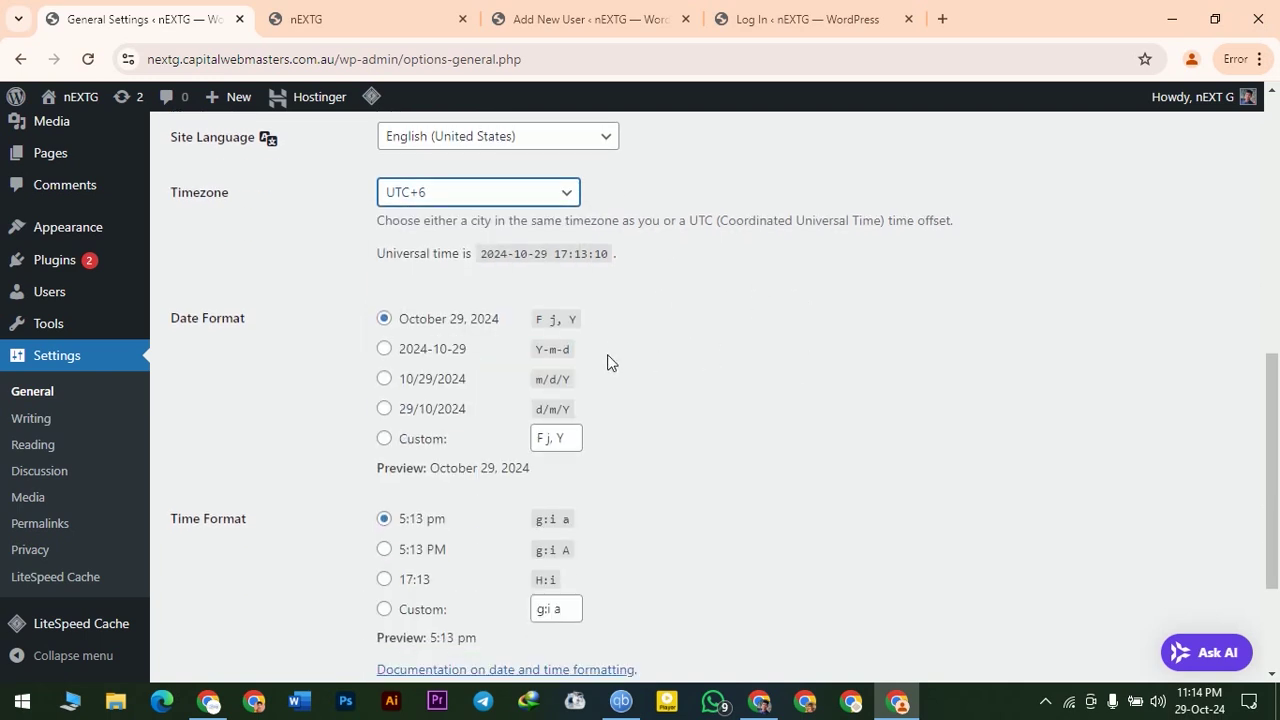
{"action": "scroll", "coordinate": [282, 510], "scroll_direction": "down", "scroll_amount": 2}
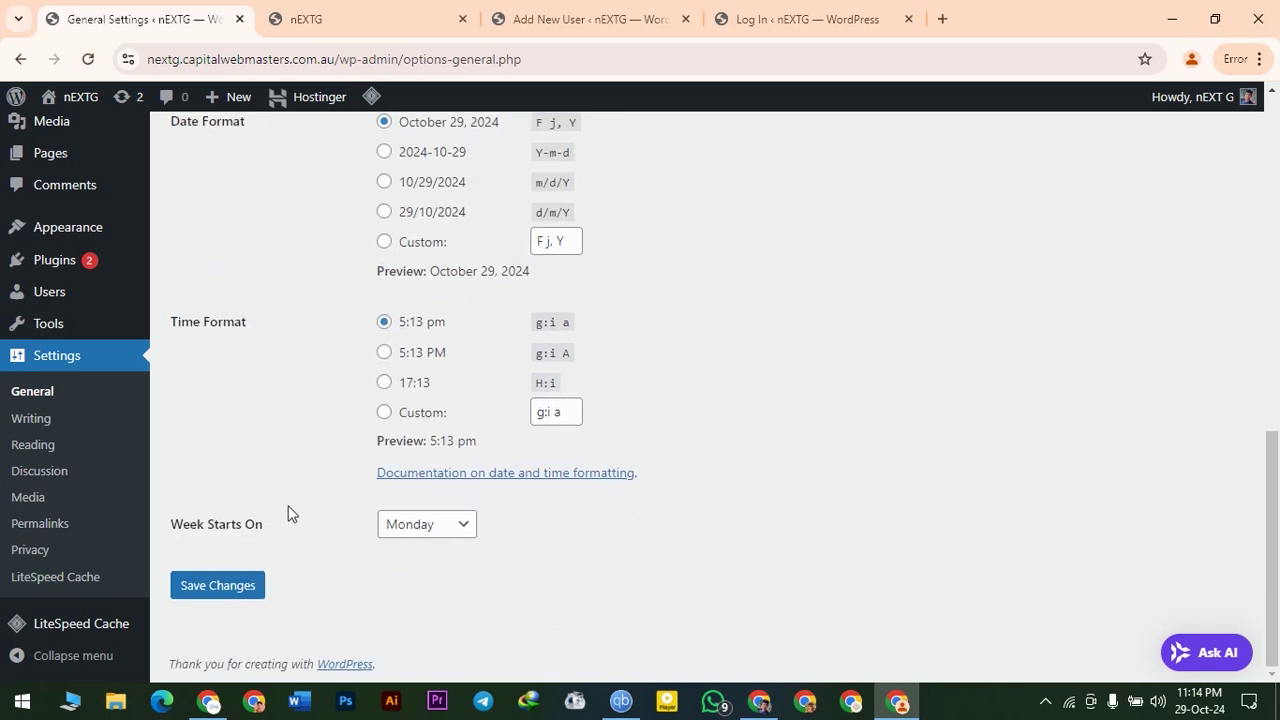
{"action": "scroll", "coordinate": [309, 477], "scroll_direction": "up", "scroll_amount": 1}
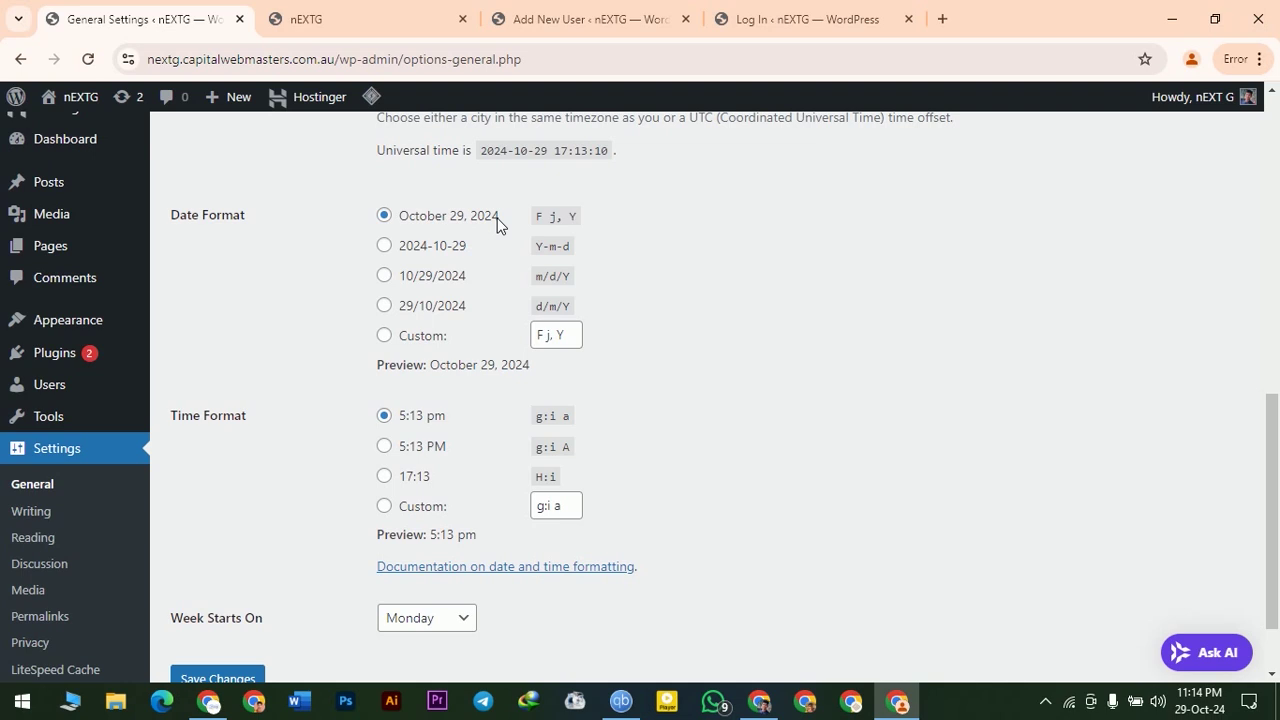
- Pick the 5:13 PM time format, start weeks on Saturday, and save the settings
{"action": "left_click", "coordinate": [385, 446]}
{"action": "scroll", "coordinate": [771, 471], "scroll_direction": "down", "scroll_amount": 2}
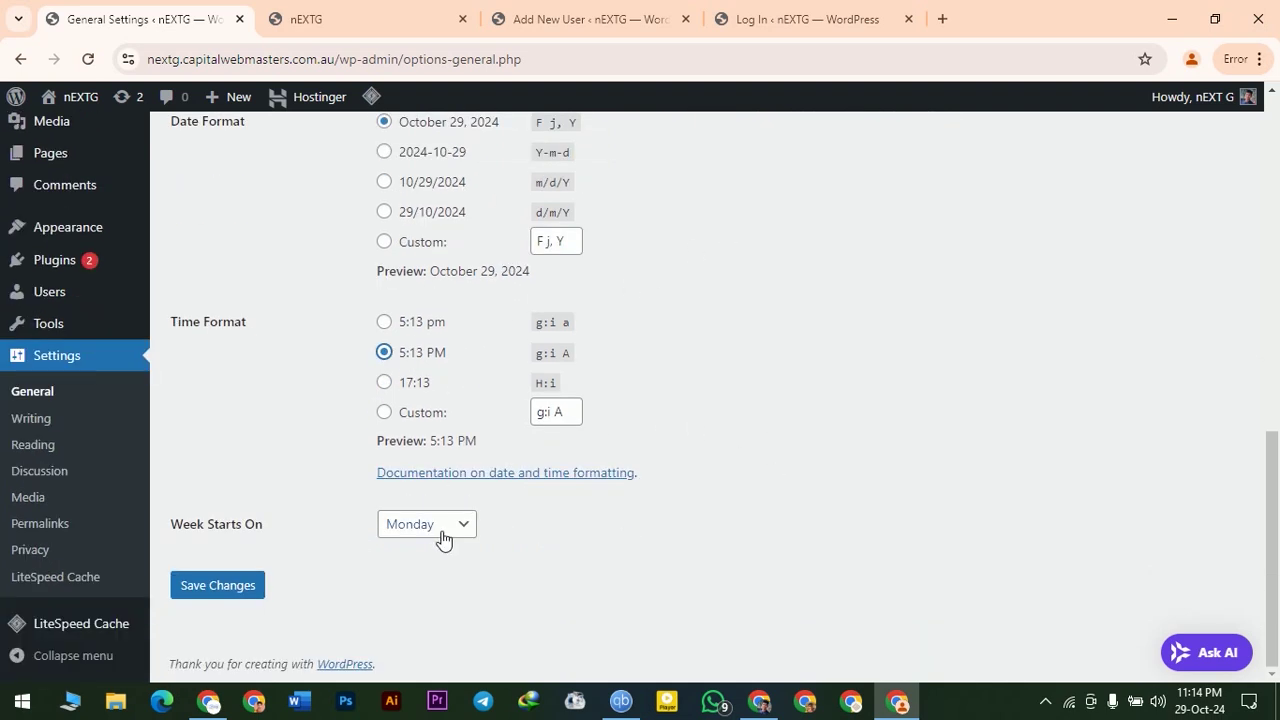
{"action": "left_click", "coordinate": [443, 533]}
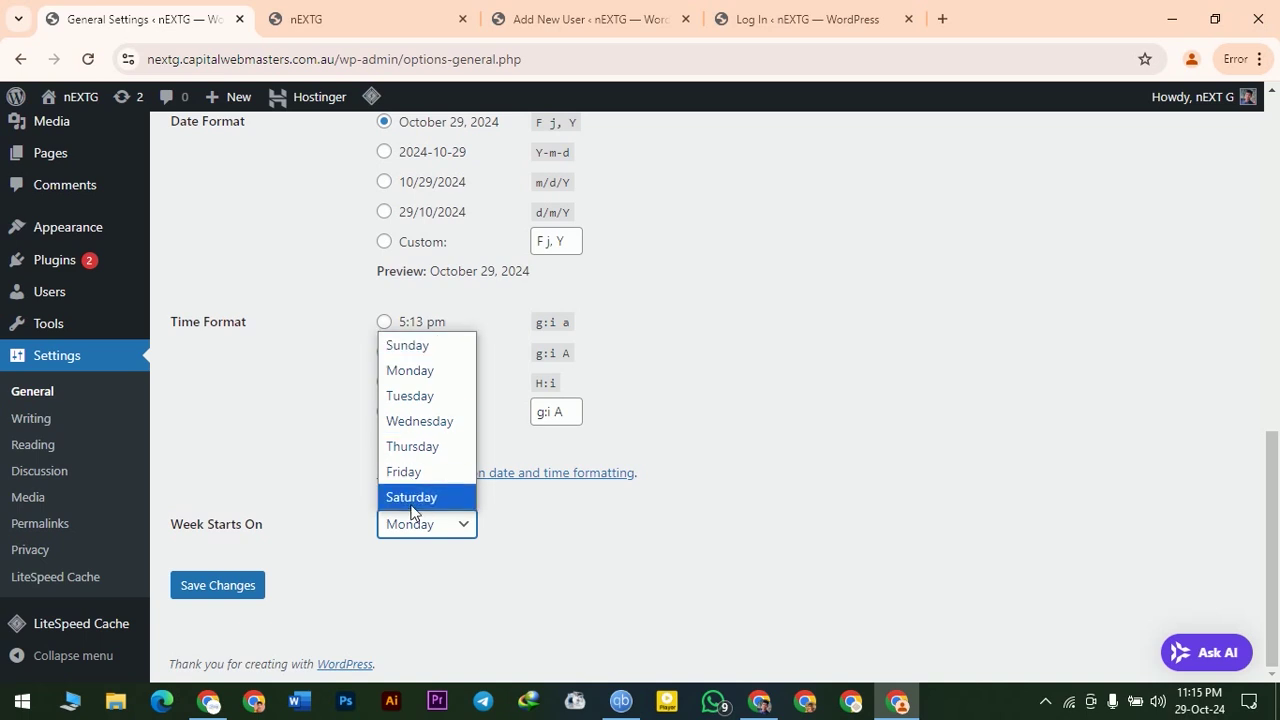
{"action": "left_click", "coordinate": [416, 498]}
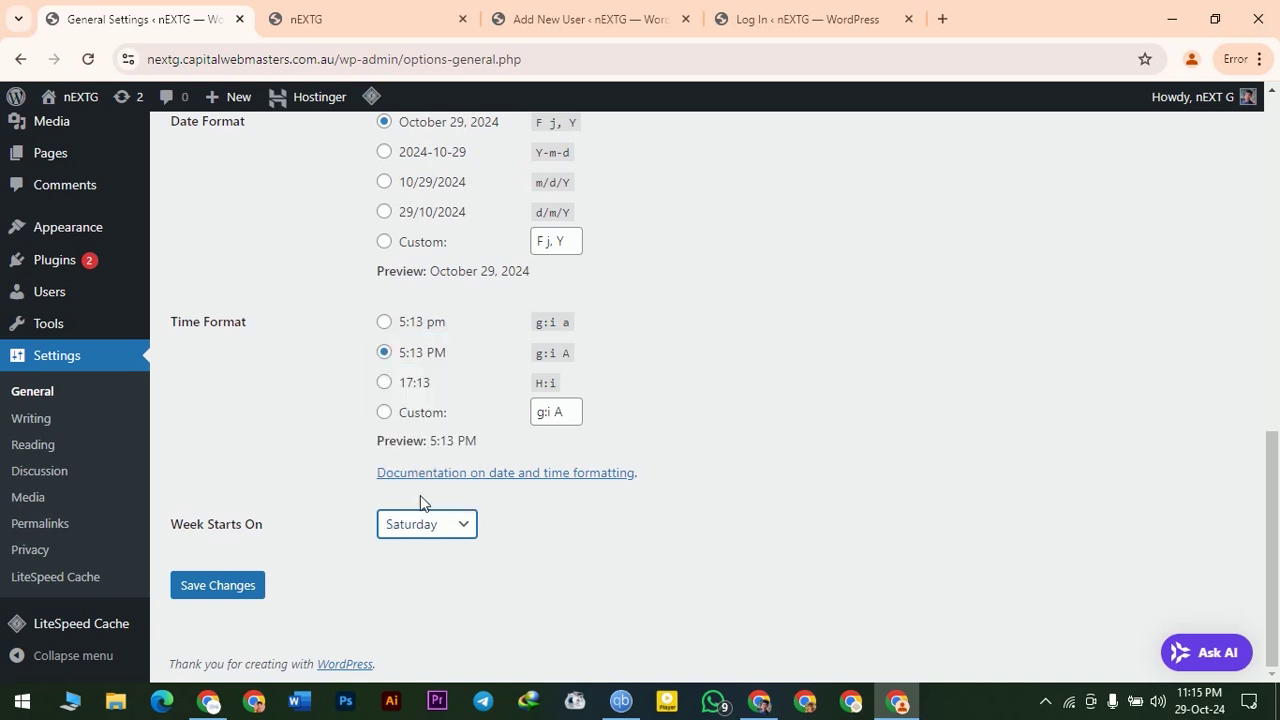
{"action": "left_click", "coordinate": [220, 594]}
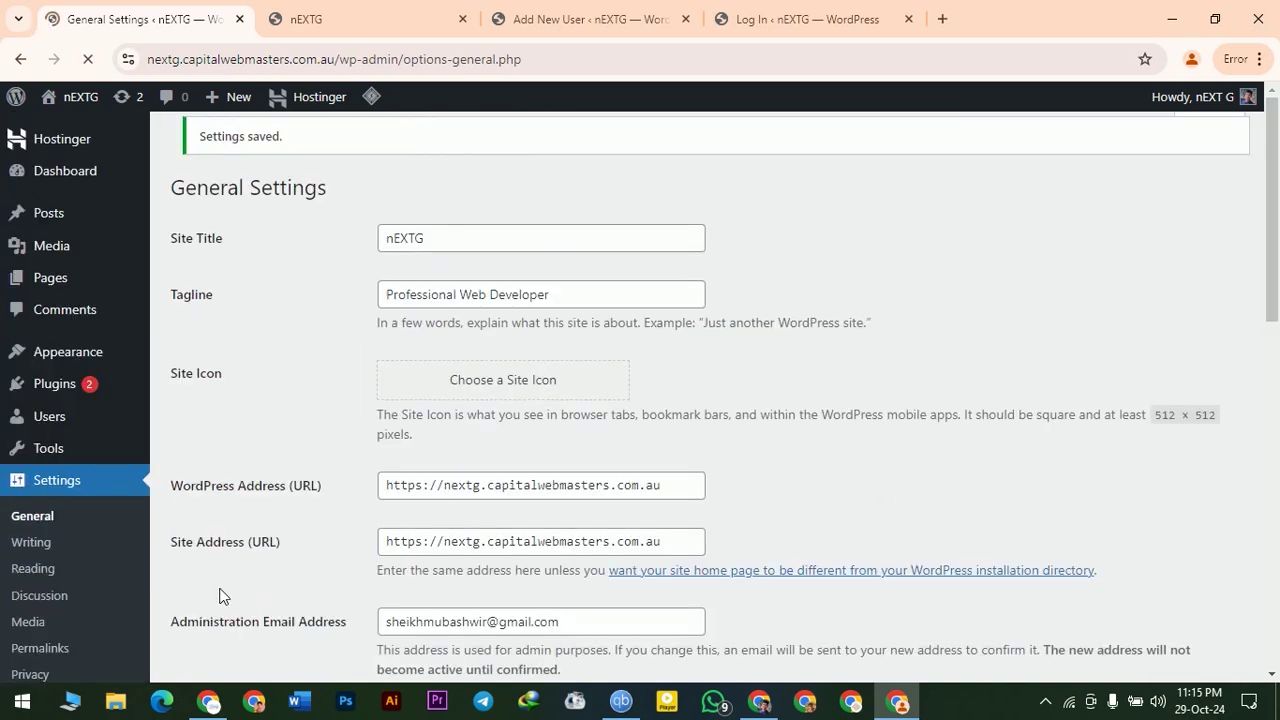
{"action": "scroll", "coordinate": [785, 320], "scroll_direction": "down", "scroll_amount": 1}
{"action": "scroll", "coordinate": [785, 320], "scroll_direction": "down", "scroll_amount": 3}
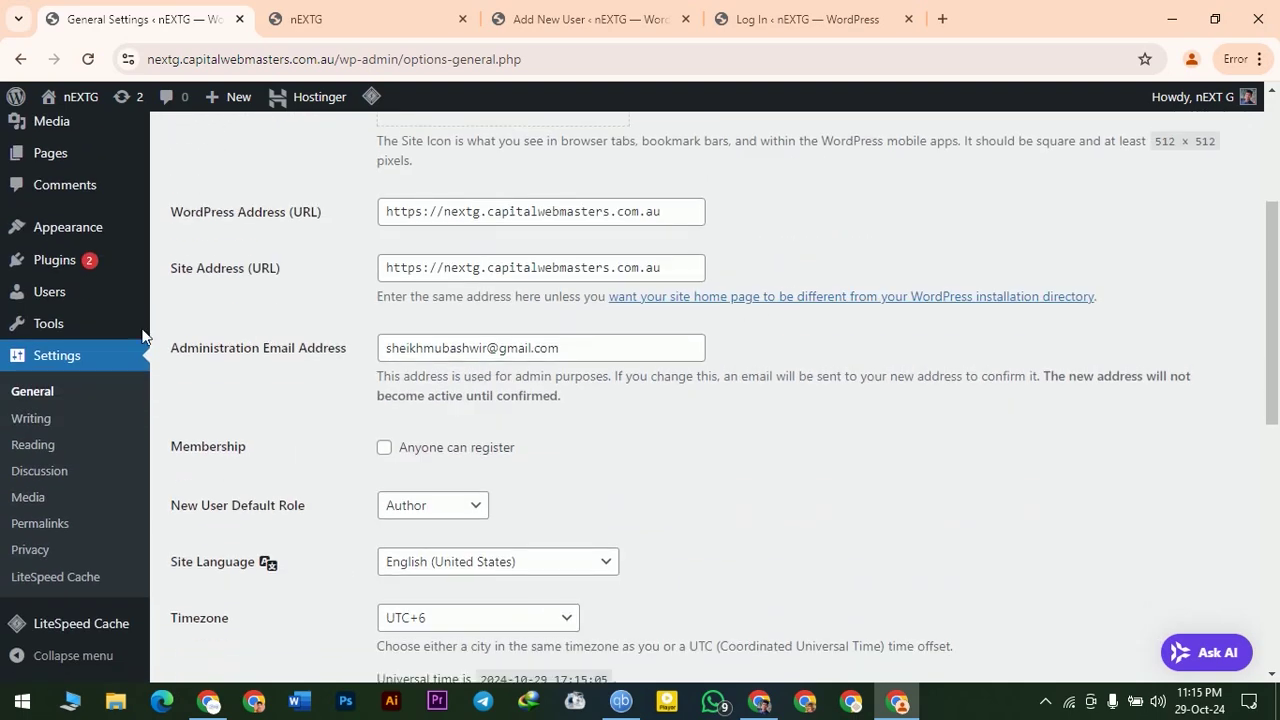
- Open the Writing settings and set the Default Post Category to USA Travel
{"action": "left_click", "coordinate": [43, 428]}
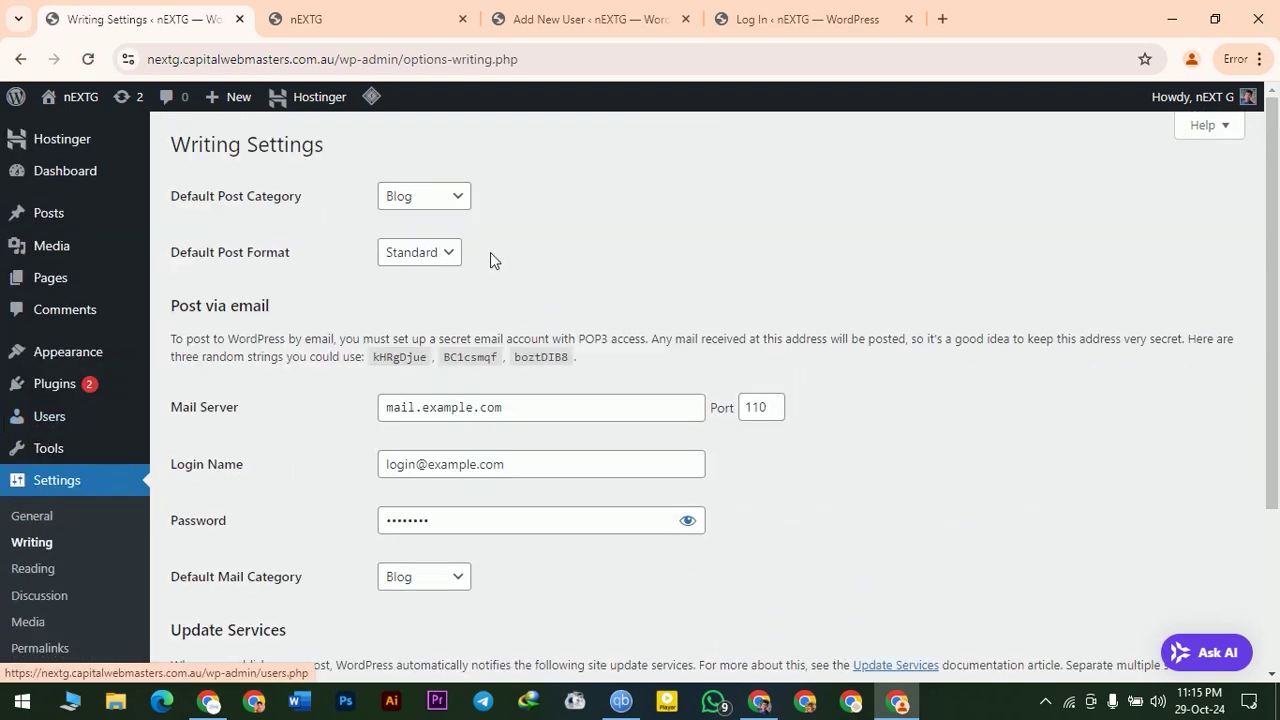
{"action": "left_click", "coordinate": [431, 199]}
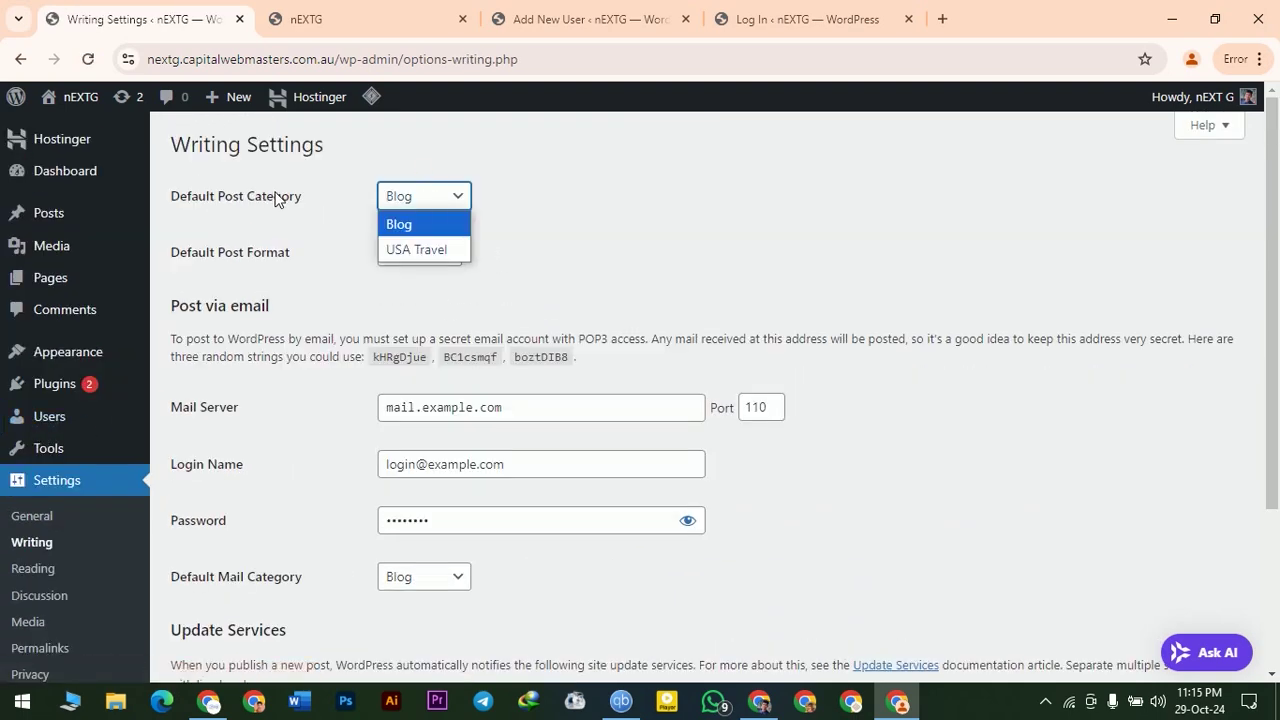
{"action": "left_click", "coordinate": [414, 249]}
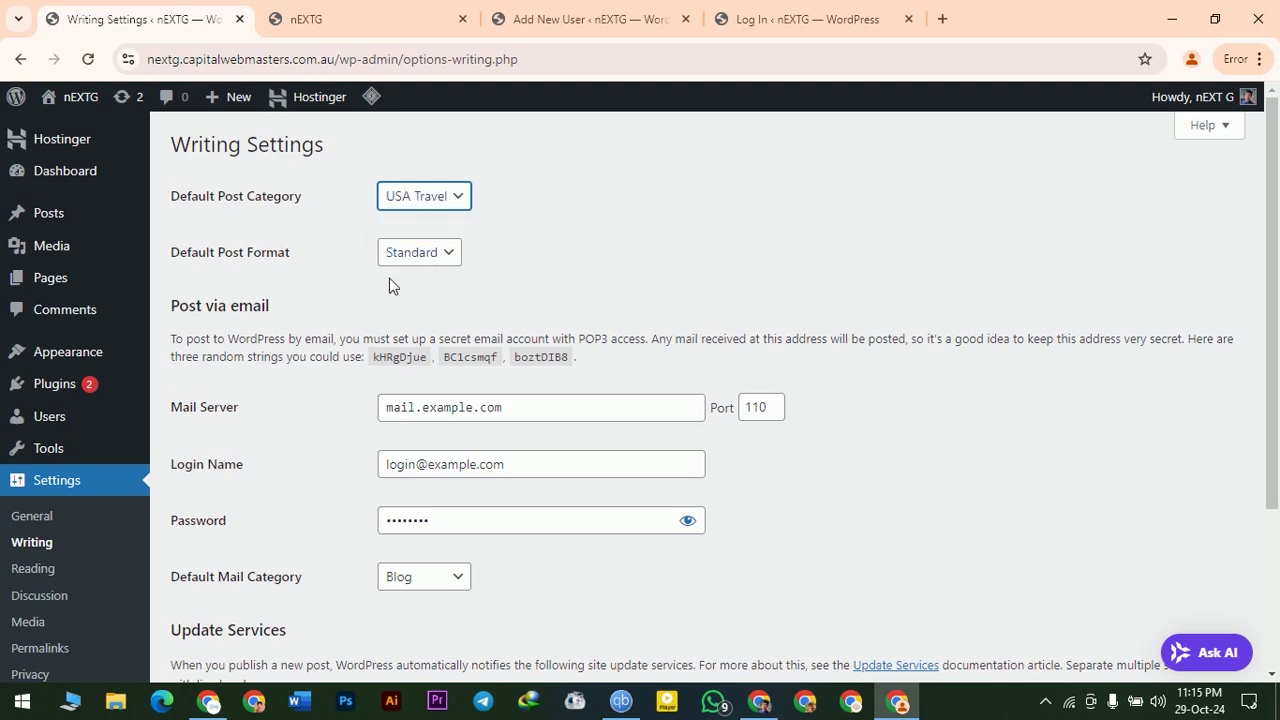
{"action": "left_click_drag", "start_coordinate": [191, 276], "coordinate": [280, 255]}
{"action": "left_click", "coordinate": [609, 245]}
- Keep Standard as the Default Post Format and Blog as the mail category, then save
{"action": "left_click", "coordinate": [420, 252]}
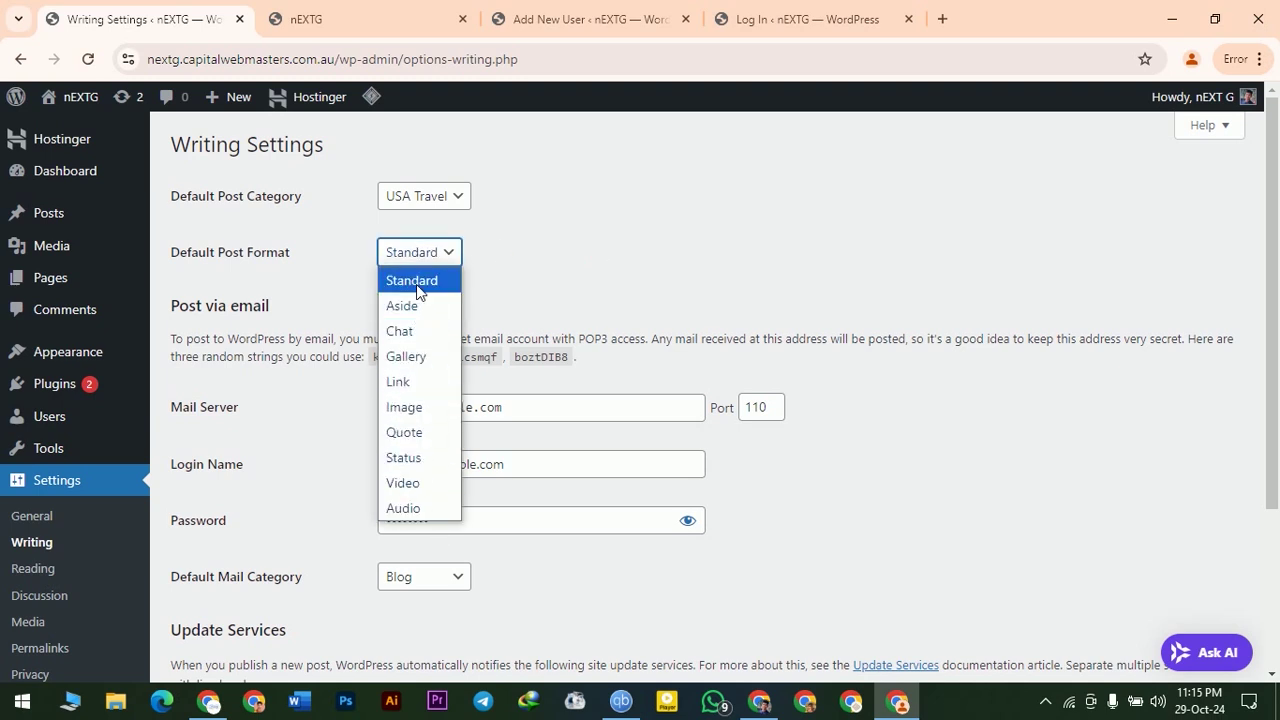
{"action": "left_click", "coordinate": [642, 220]}
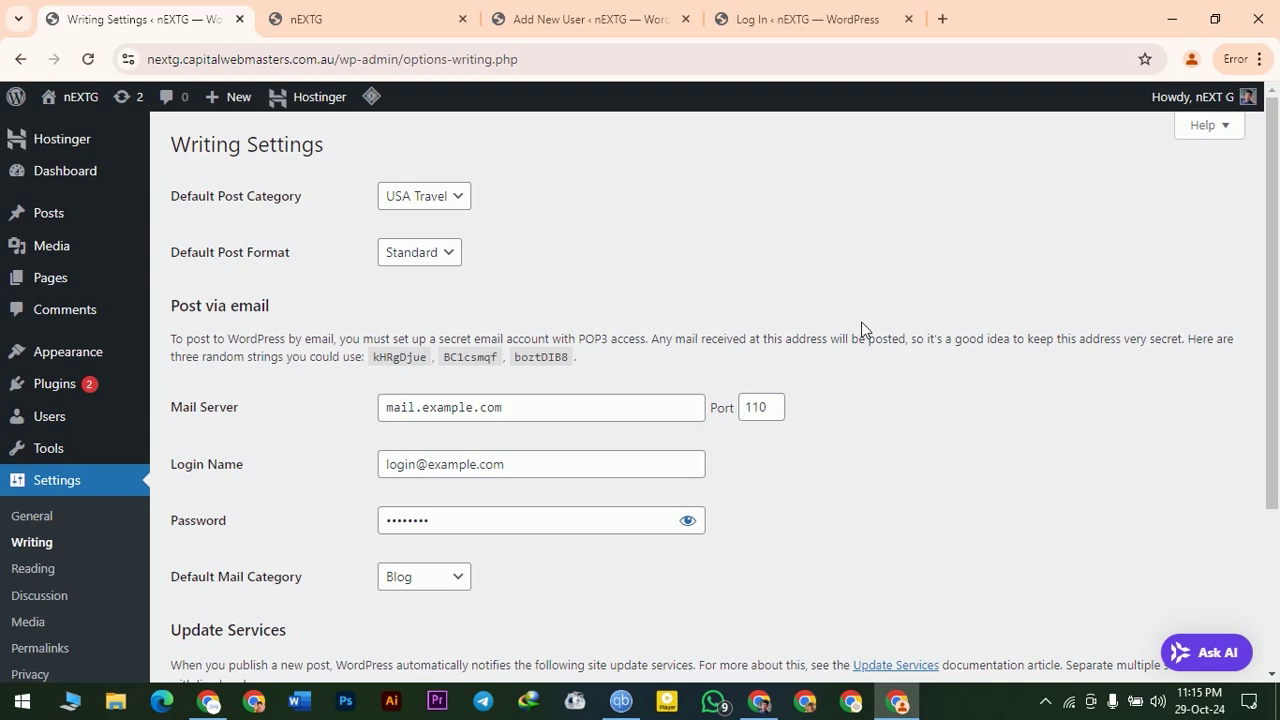
{"action": "scroll", "coordinate": [862, 330], "scroll_direction": "down", "scroll_amount": 1}
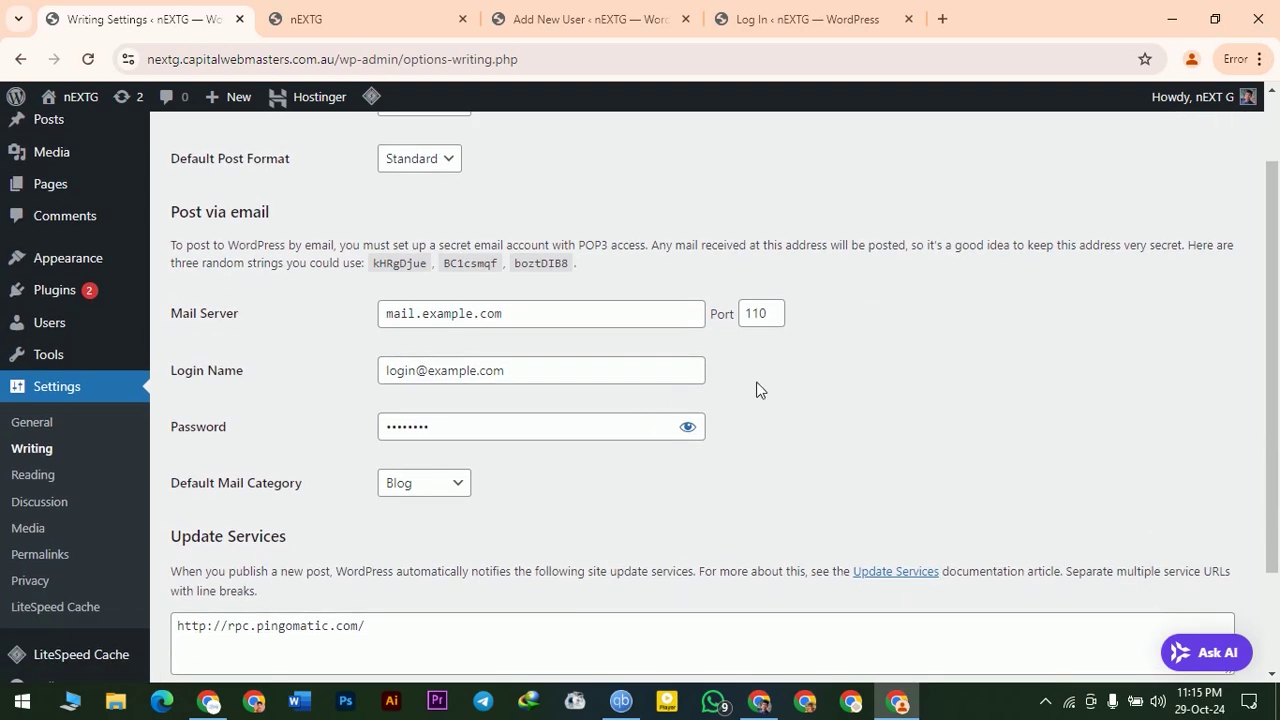
{"action": "left_click", "coordinate": [430, 166]}
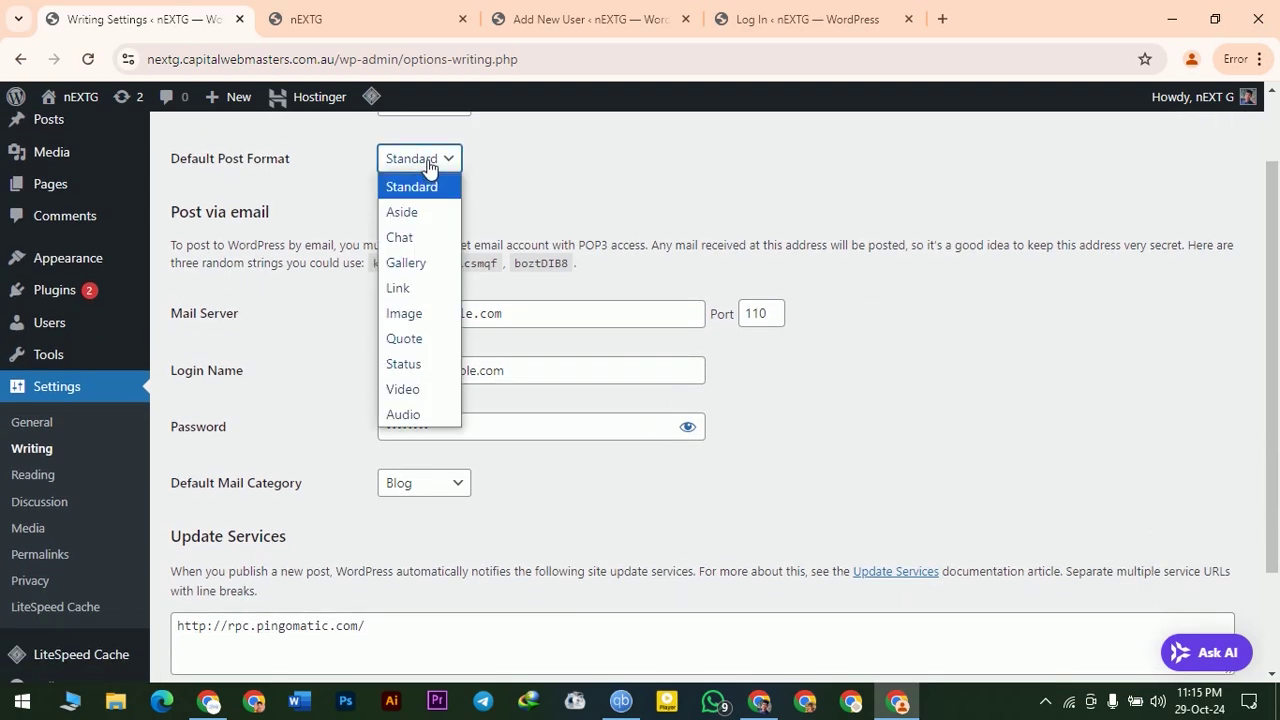
{"action": "left_click", "coordinate": [430, 174]}
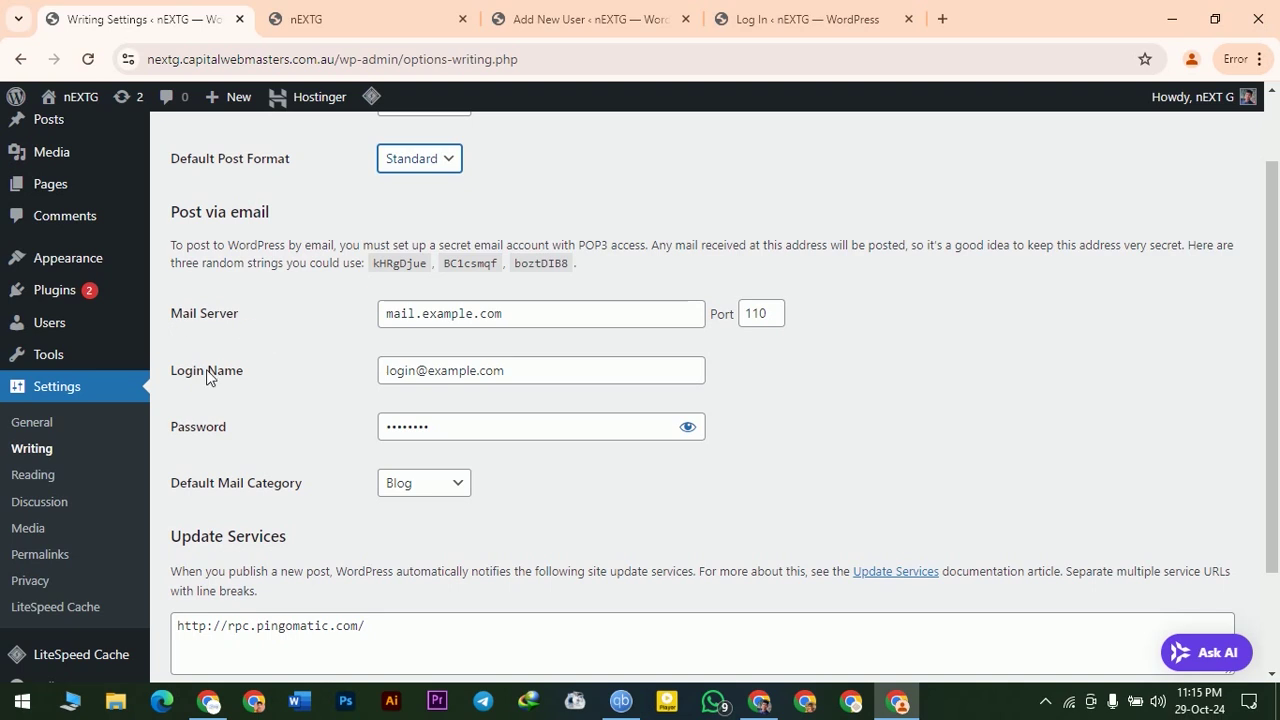
{"action": "scroll", "coordinate": [280, 497], "scroll_direction": "down", "scroll_amount": 2}
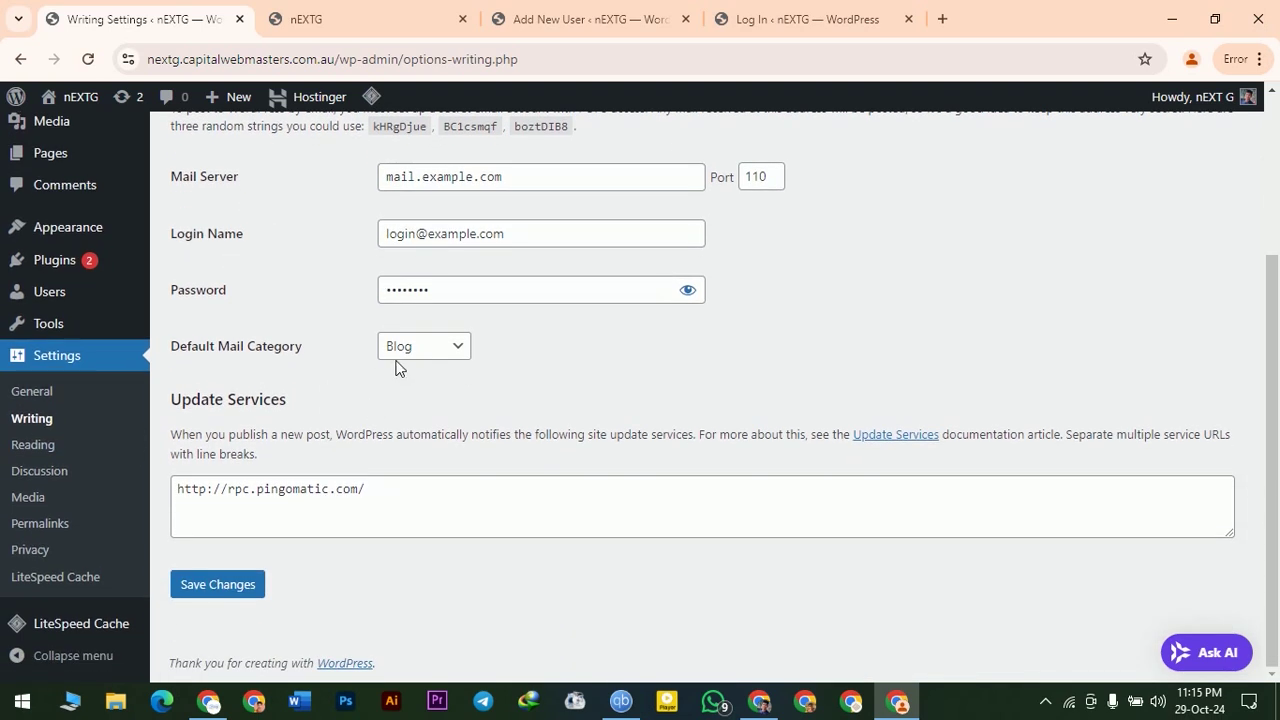
{"action": "left_click", "coordinate": [423, 350]}
{"action": "left_click", "coordinate": [420, 346]}
{"action": "left_click", "coordinate": [200, 592]}
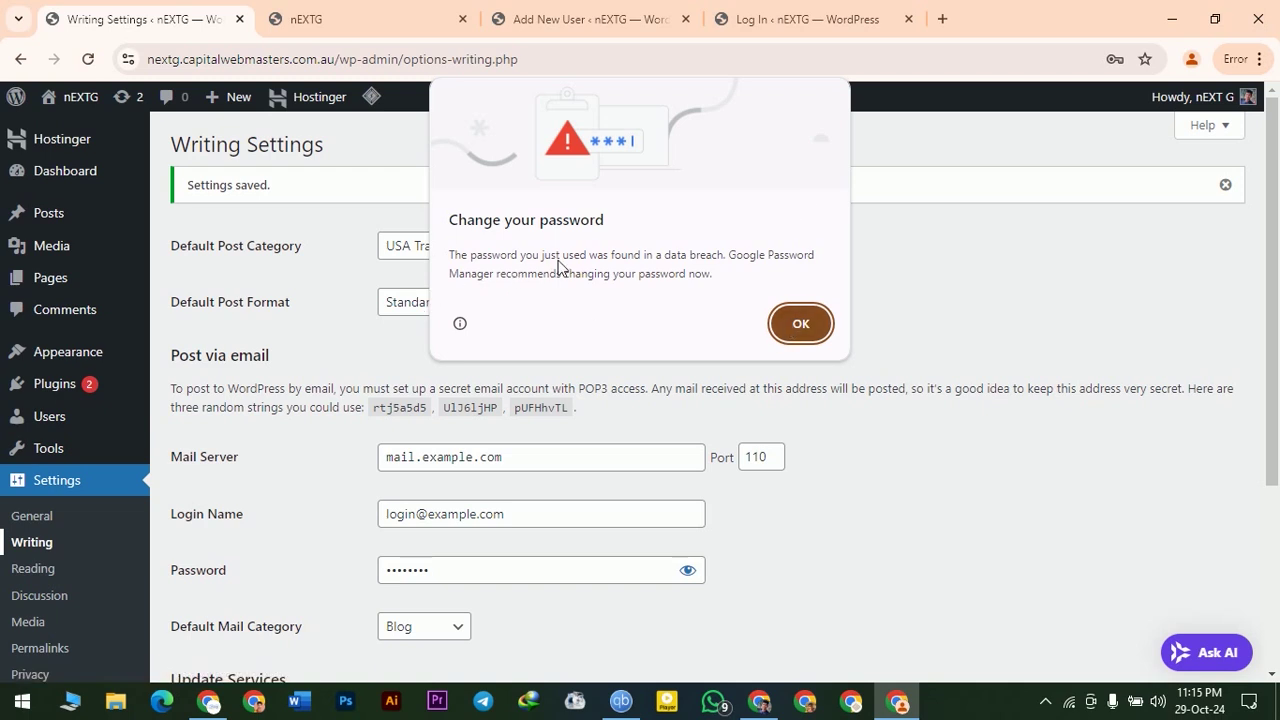
- Acknowledge the password notice and decline the browser's offer to save the password
{"action": "left_click", "coordinate": [803, 324]}
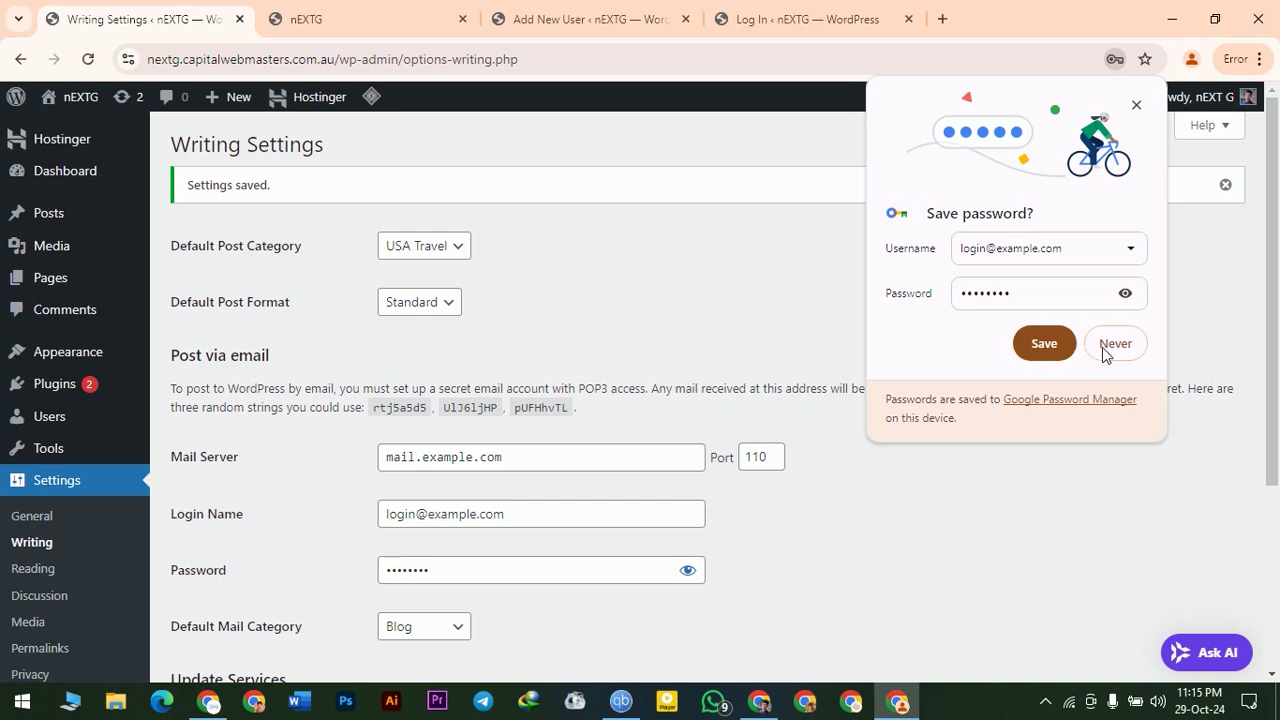
{"action": "left_click", "coordinate": [1136, 104]}
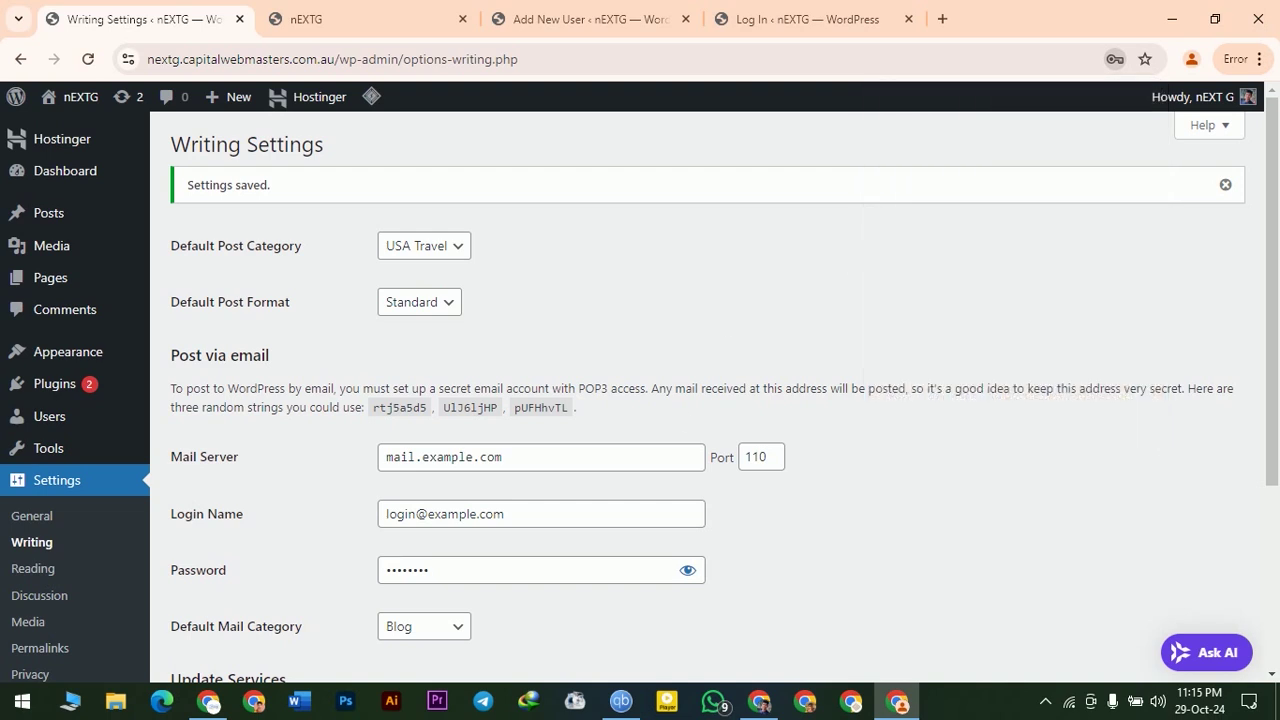
{"action": "scroll", "coordinate": [700, 400], "scroll_direction": "down", "scroll_amount": 2}
- Replace the Post via email account password with a new one
{"action": "left_click", "coordinate": [594, 388]}
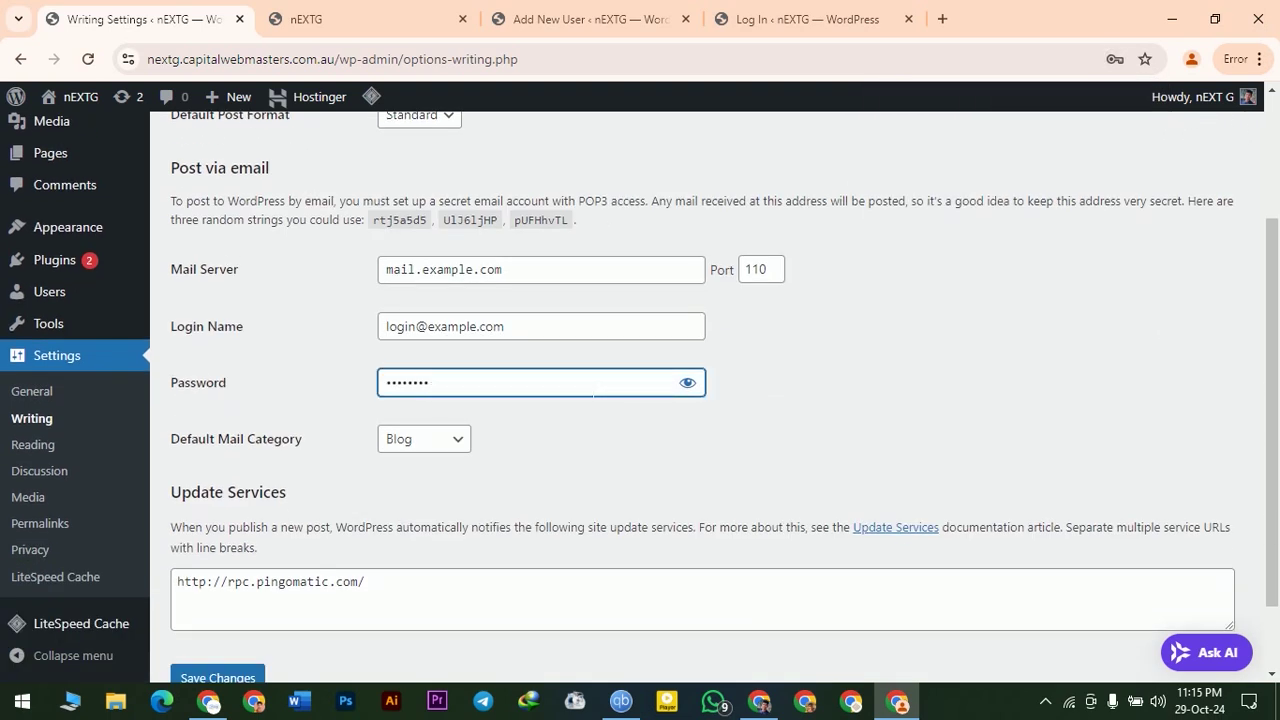
{"action": "left_click", "coordinate": [703, 388]}
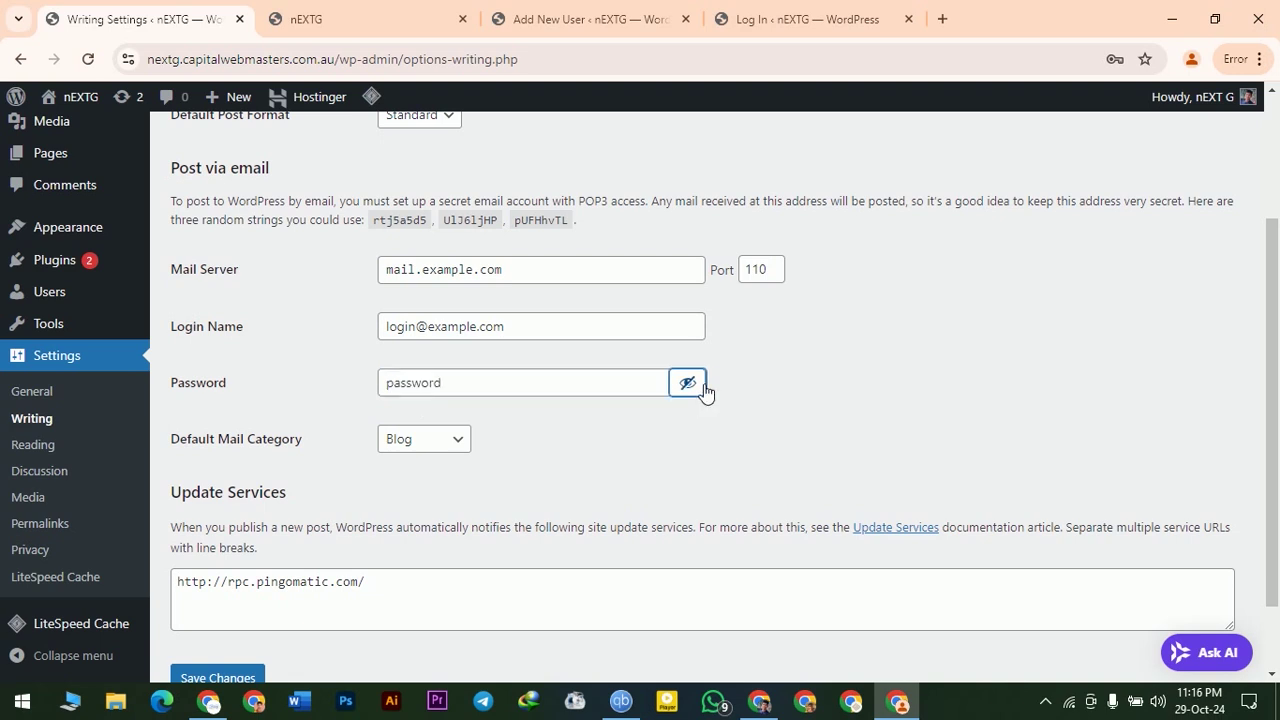
{"action": "left_click", "coordinate": [704, 389]}
{"action": "left_click", "coordinate": [463, 381]}
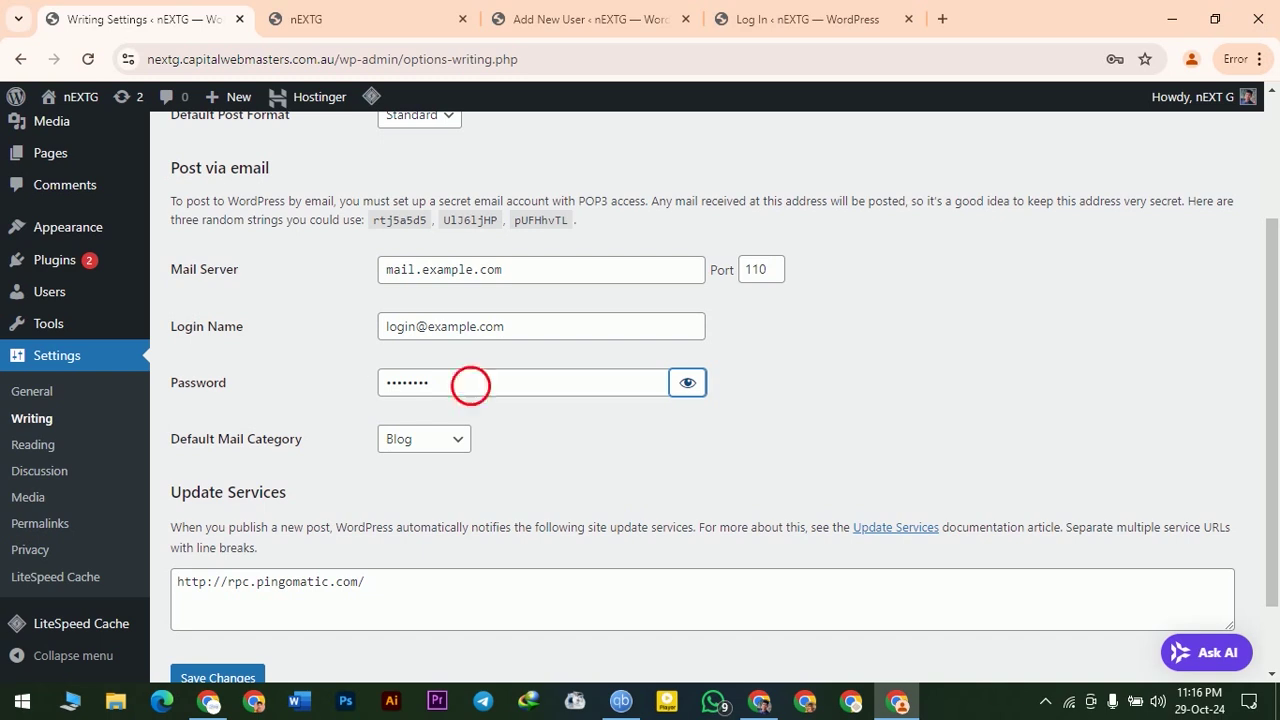
{"action": "key", "text": "ctrl+a"}
{"action": "type", "text": "password1"}
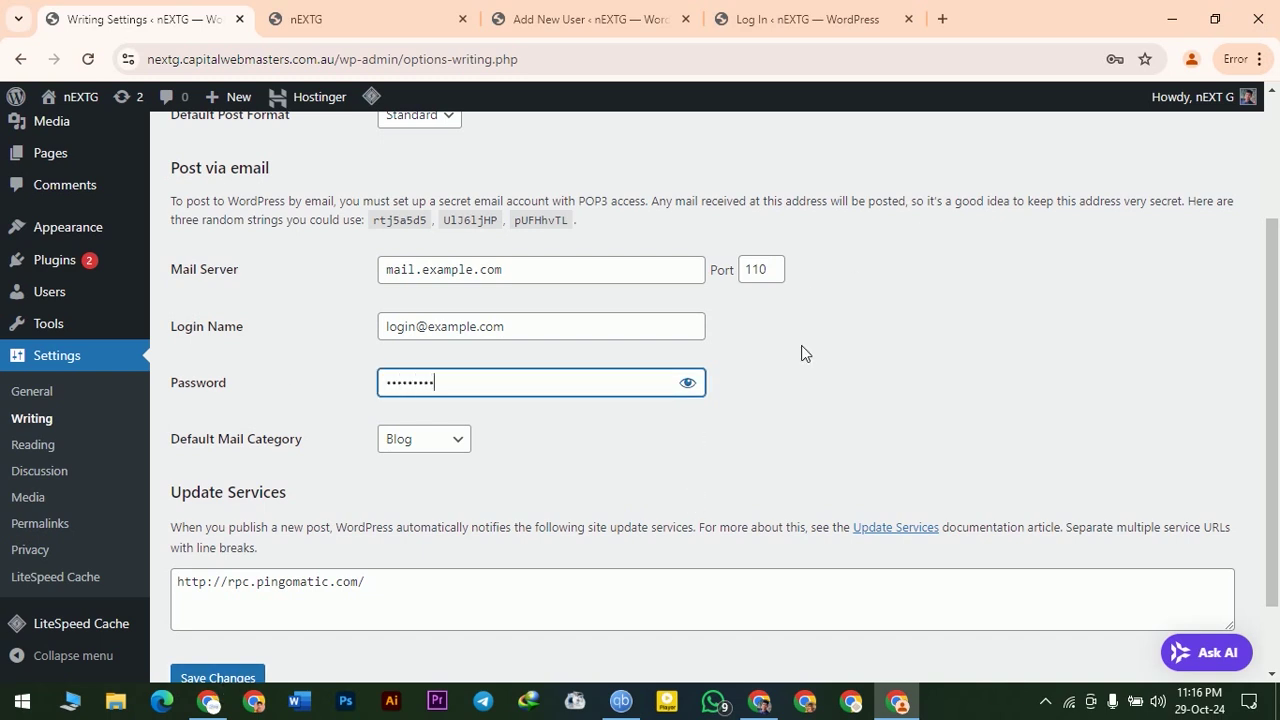
- Open the Reading settings and check the blog posts-per-page value 10 and the feed items count
{"action": "left_click", "coordinate": [40, 449]}
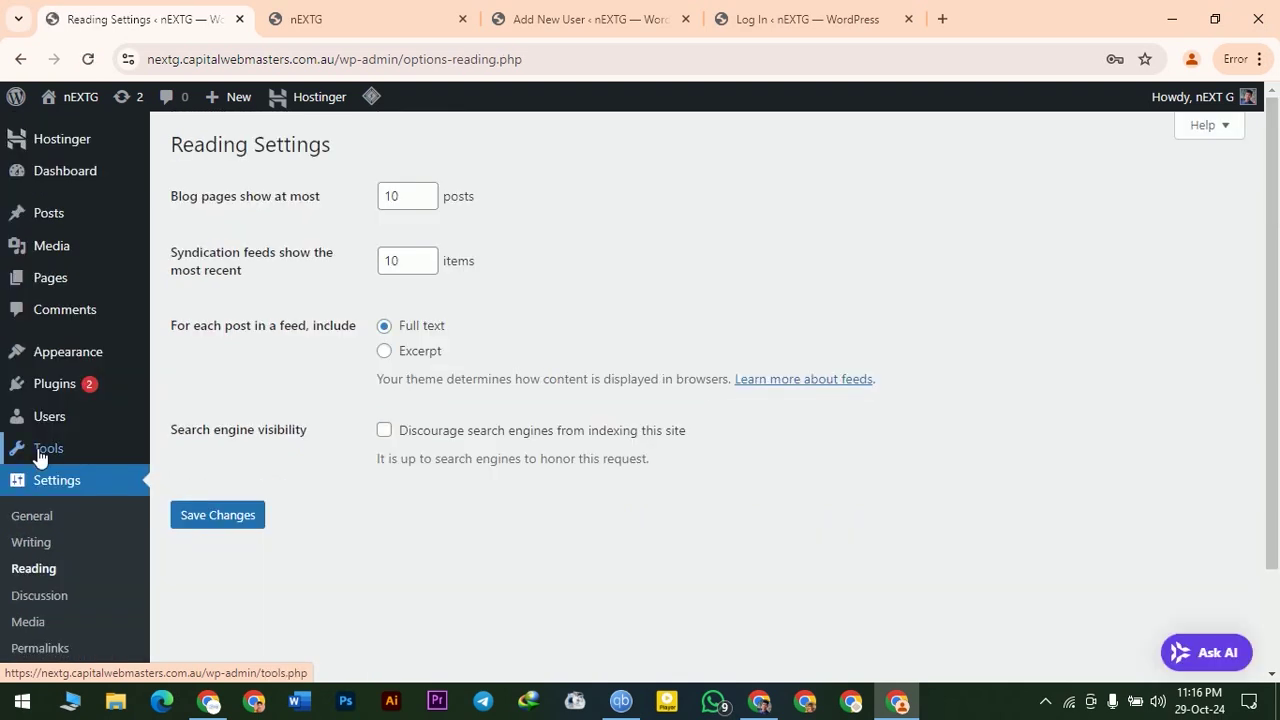
{"action": "left_click_drag", "start_coordinate": [182, 196], "coordinate": [322, 197]}
{"action": "left_click", "coordinate": [389, 196]}
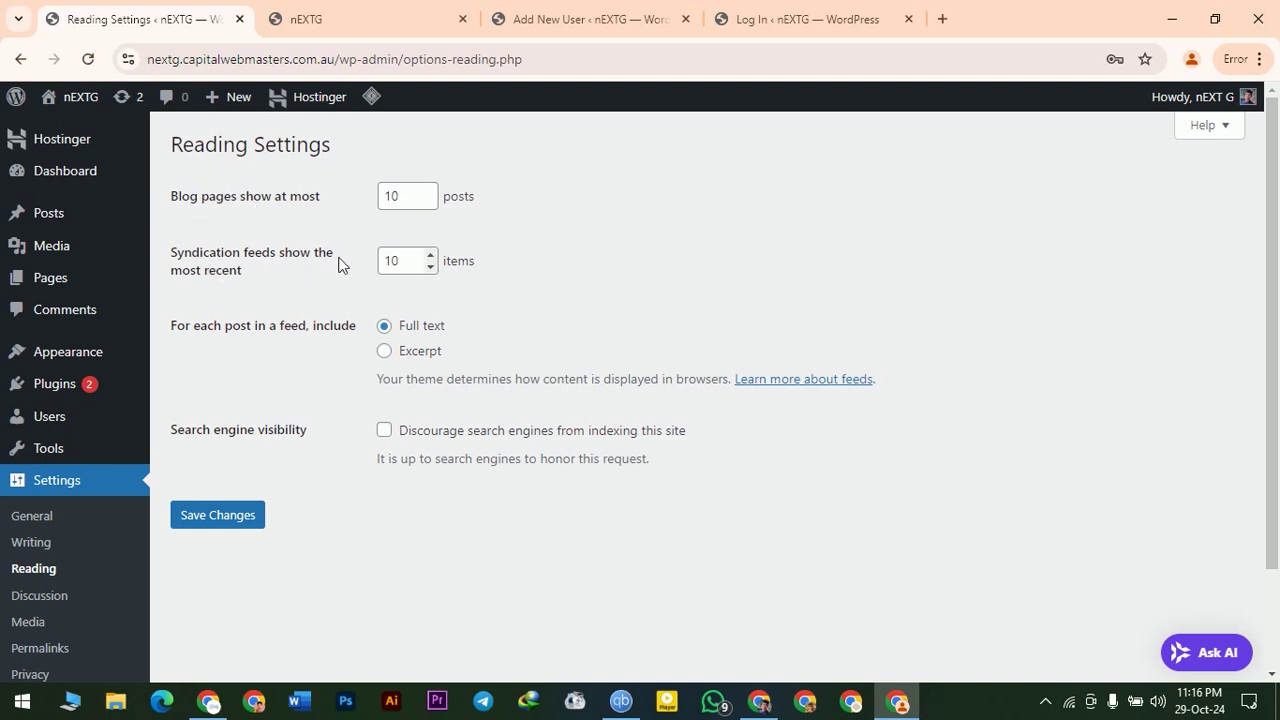
{"action": "double_click", "coordinate": [392, 196]}
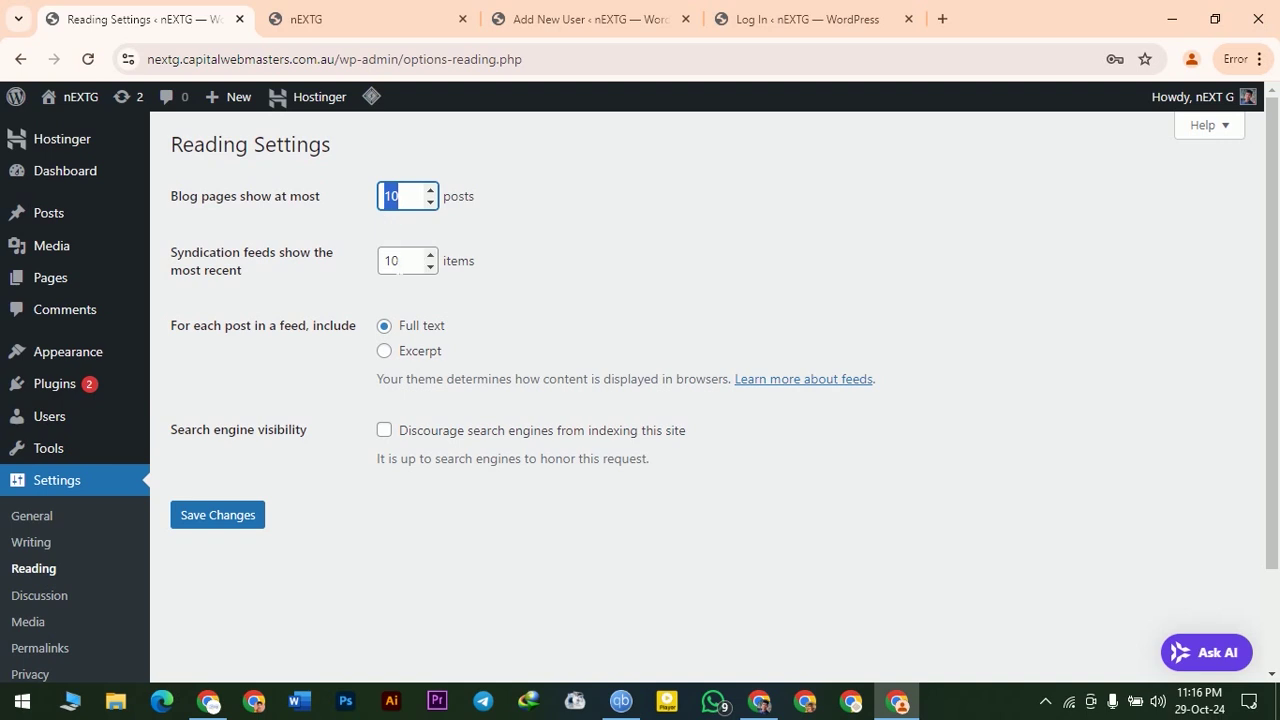
{"action": "left_click", "coordinate": [402, 261]}
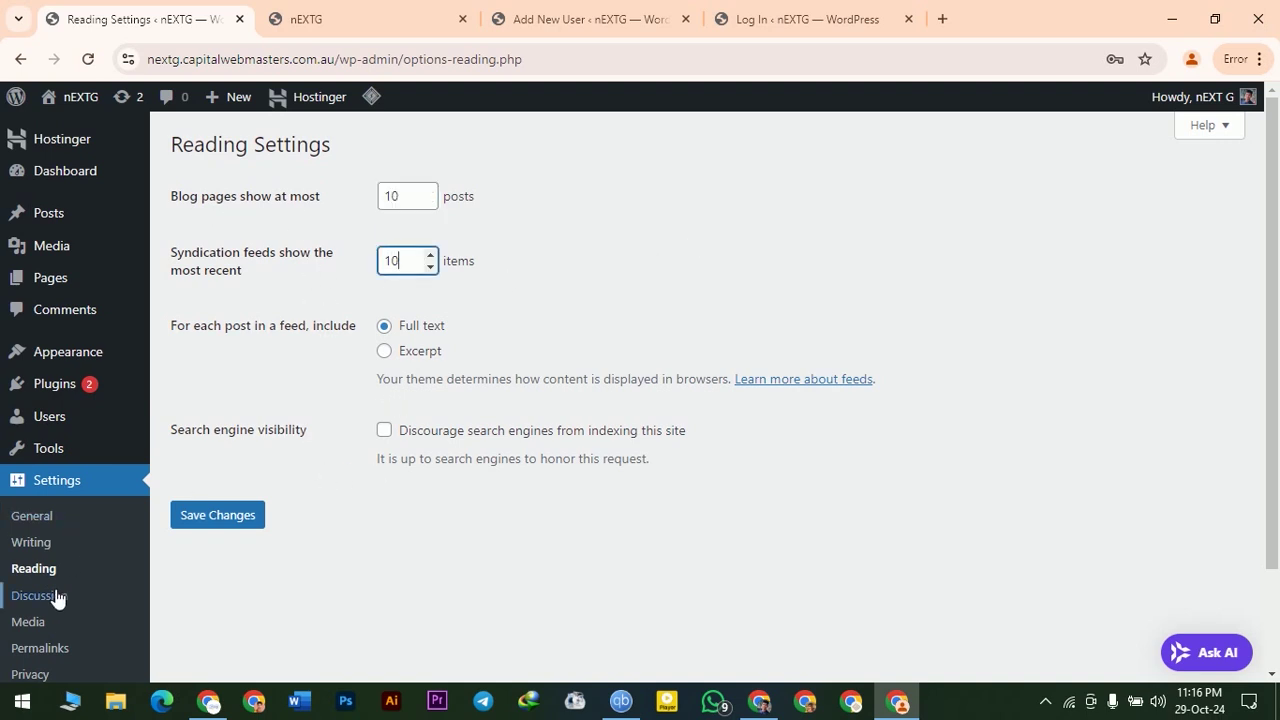
{"action": "scroll", "coordinate": [60, 590], "scroll_direction": "down", "scroll_amount": 2}
- Choose Identicon (Generated) as the Discussion default avatar and save the settings
{"action": "left_click", "coordinate": [70, 484]}
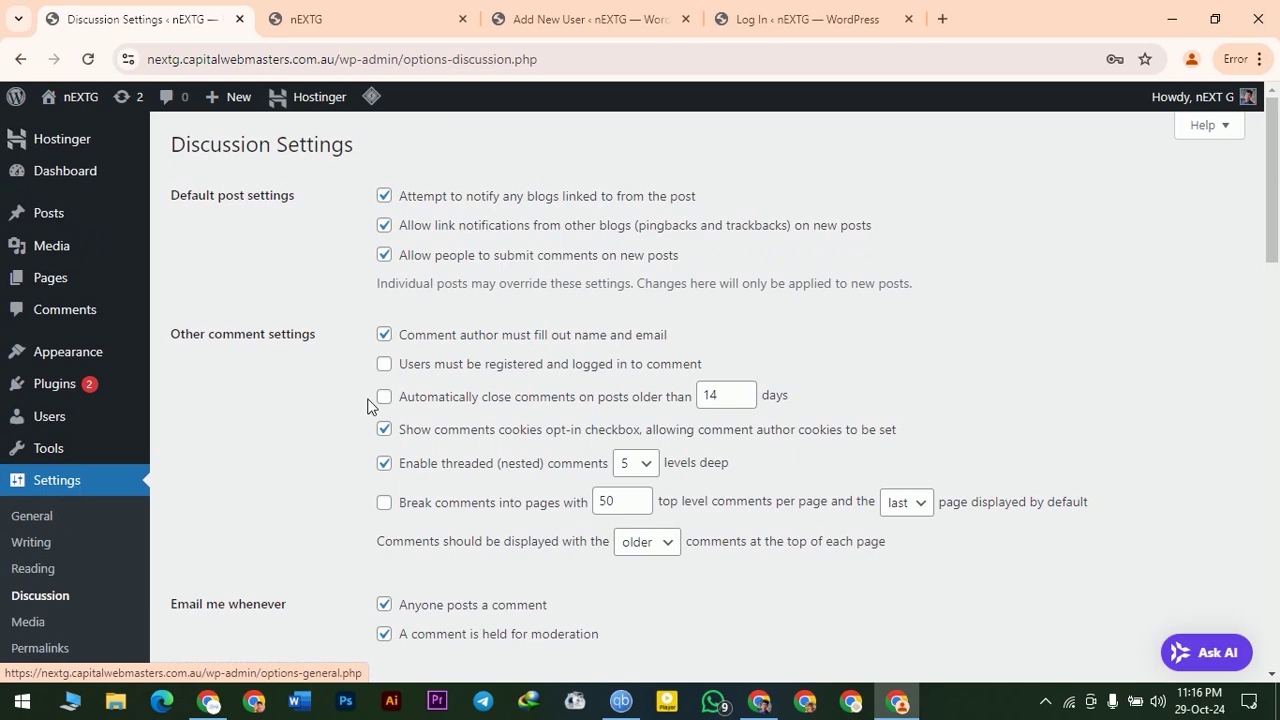
{"action": "scroll", "coordinate": [327, 529], "scroll_direction": "down", "scroll_amount": 10}
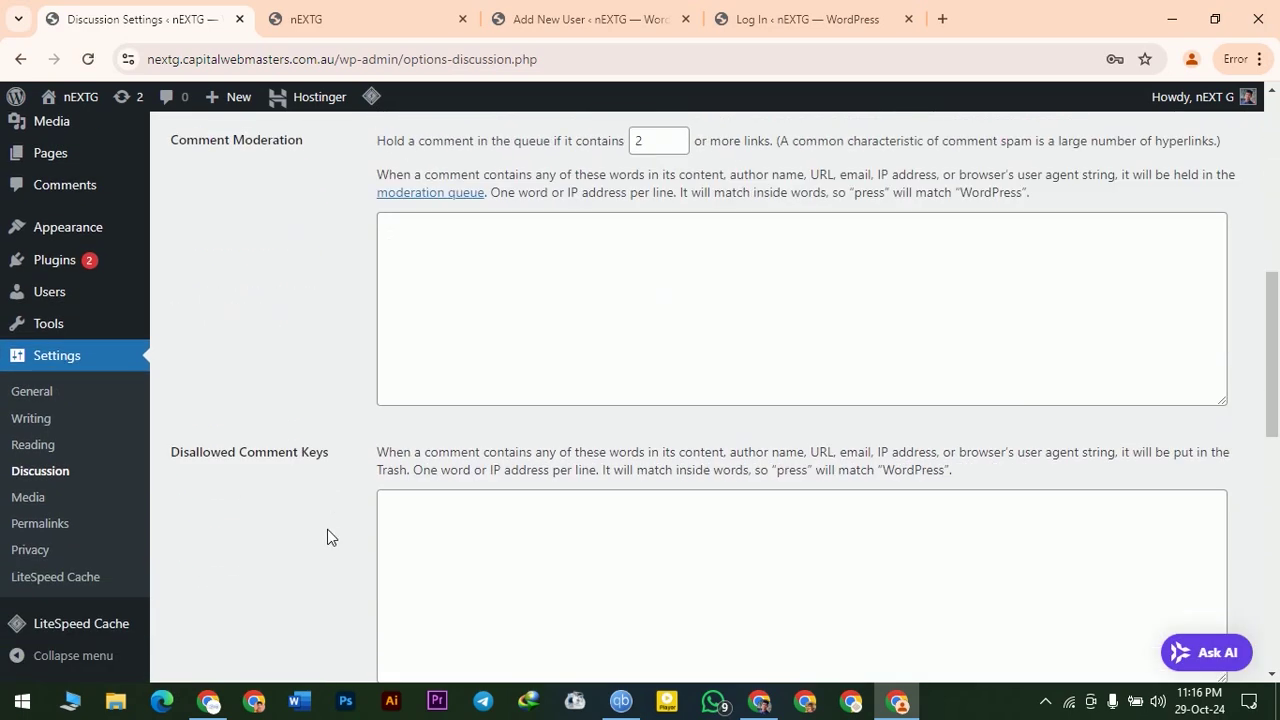
{"action": "scroll", "coordinate": [327, 529], "scroll_direction": "down", "scroll_amount": 5}
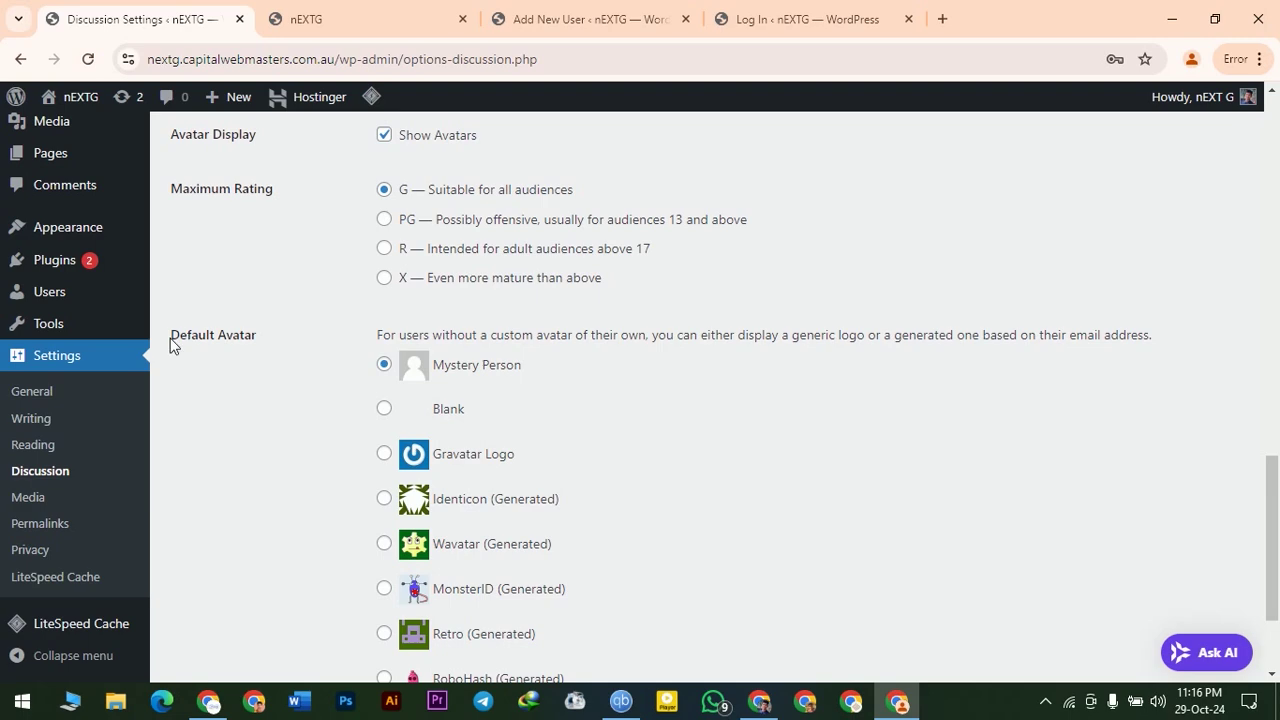
{"action": "scroll", "coordinate": [500, 540], "scroll_direction": "down", "scroll_amount": 2}
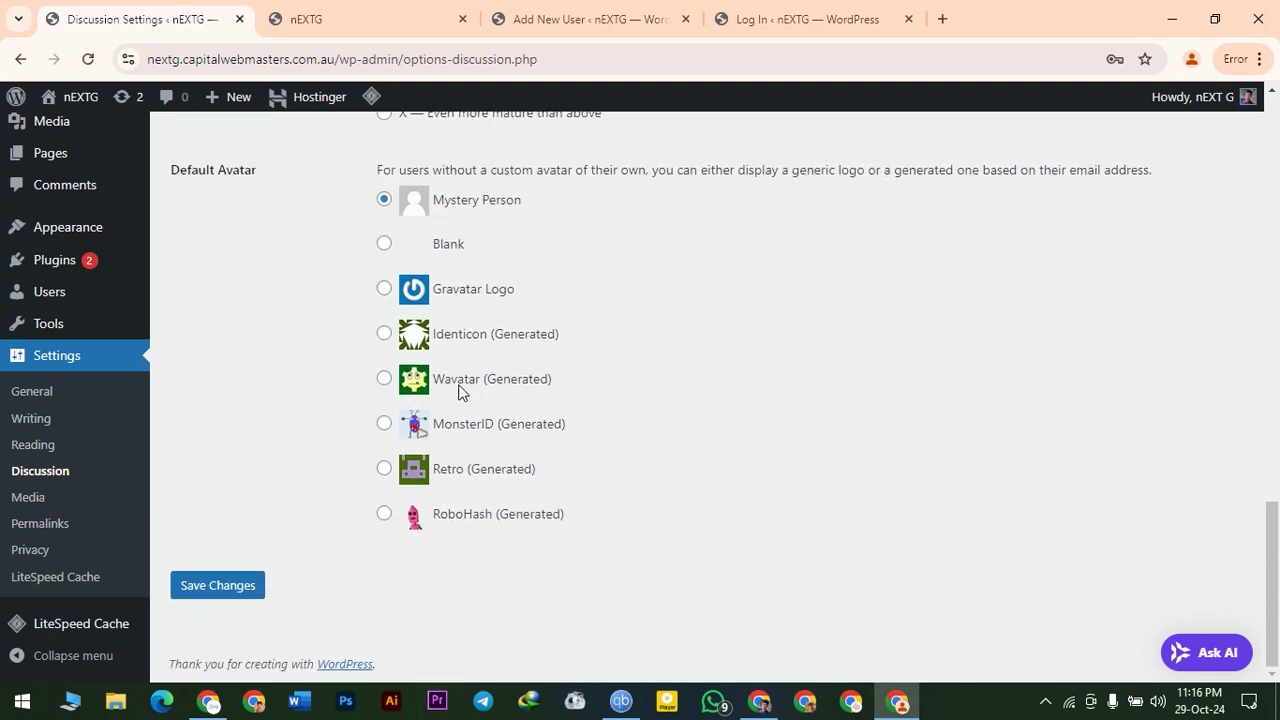
{"action": "scroll", "coordinate": [462, 392], "scroll_direction": "up", "scroll_amount": 3}
{"action": "scroll", "coordinate": [462, 392], "scroll_direction": "down", "scroll_amount": 3}
{"action": "left_click", "coordinate": [386, 337]}
{"action": "left_click", "coordinate": [224, 590]}
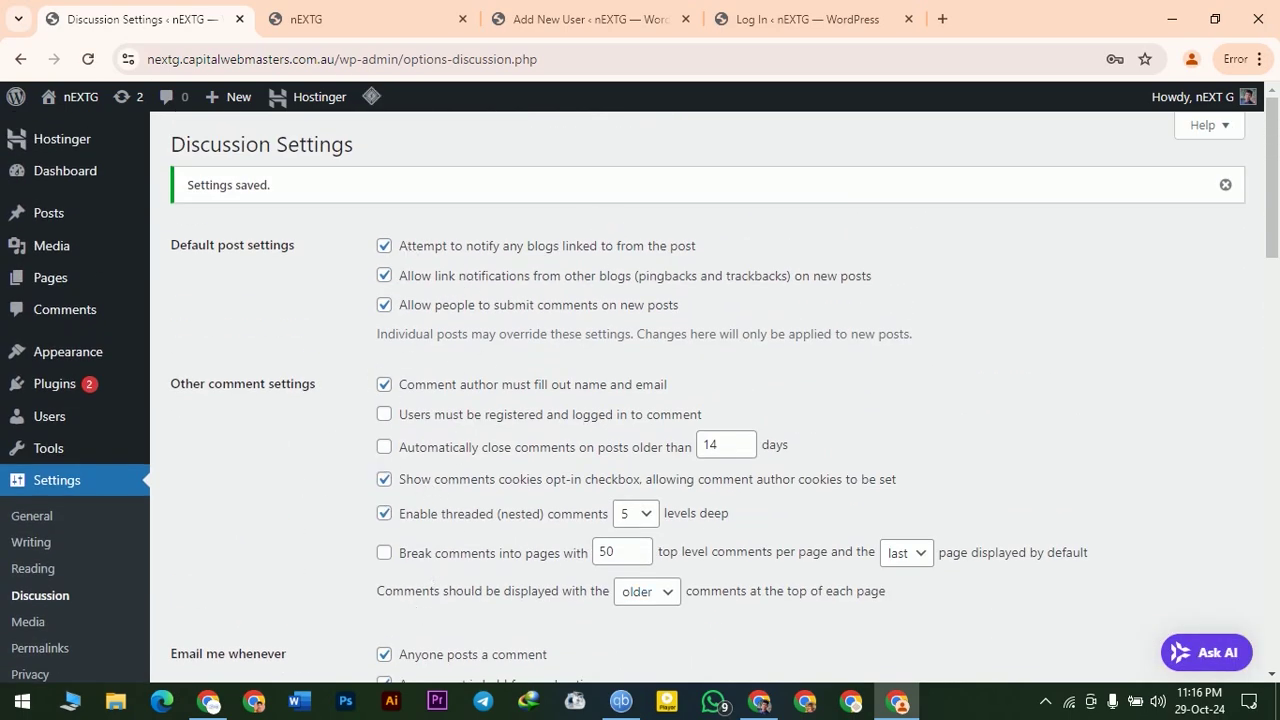
{"action": "scroll", "coordinate": [294, 473], "scroll_direction": "down", "scroll_amount": 2}
- Open the Media settings and inspect the thumbnail and medium image size fields
{"action": "left_click", "coordinate": [28, 497]}
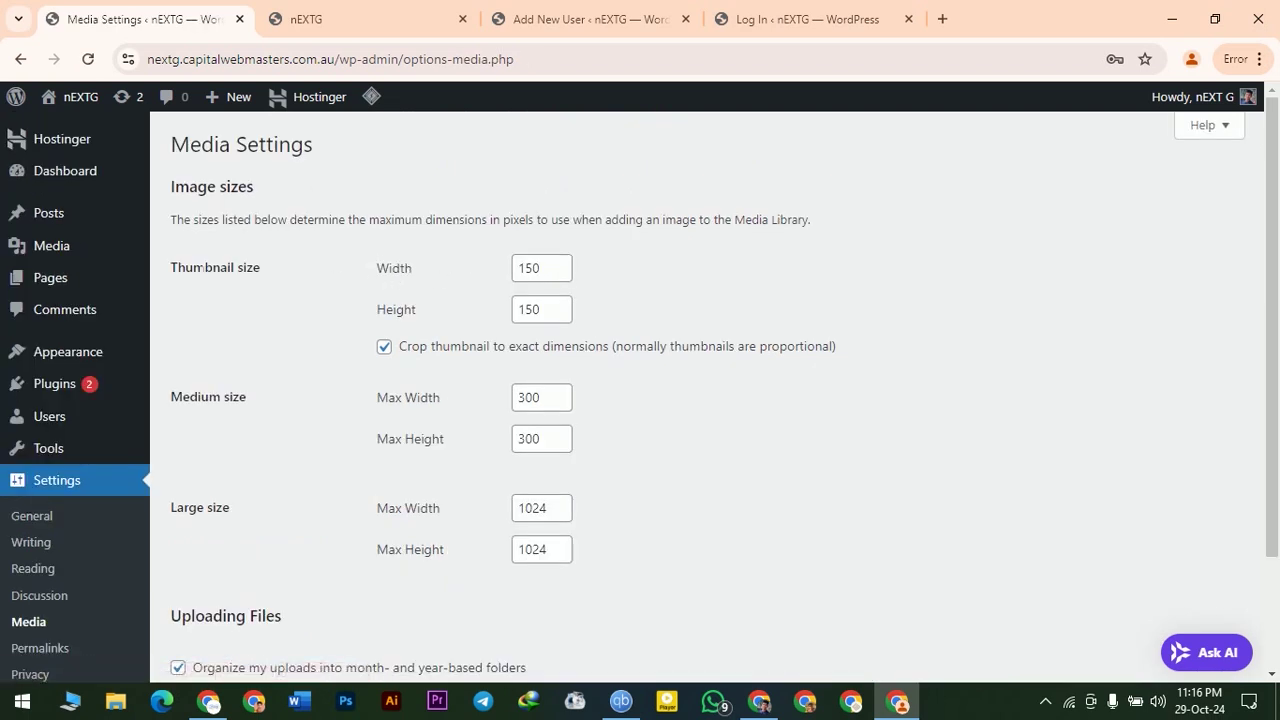
{"action": "left_click_drag", "start_coordinate": [178, 267], "coordinate": [313, 268]}
{"action": "left_click_drag", "start_coordinate": [174, 406], "coordinate": [277, 406]}
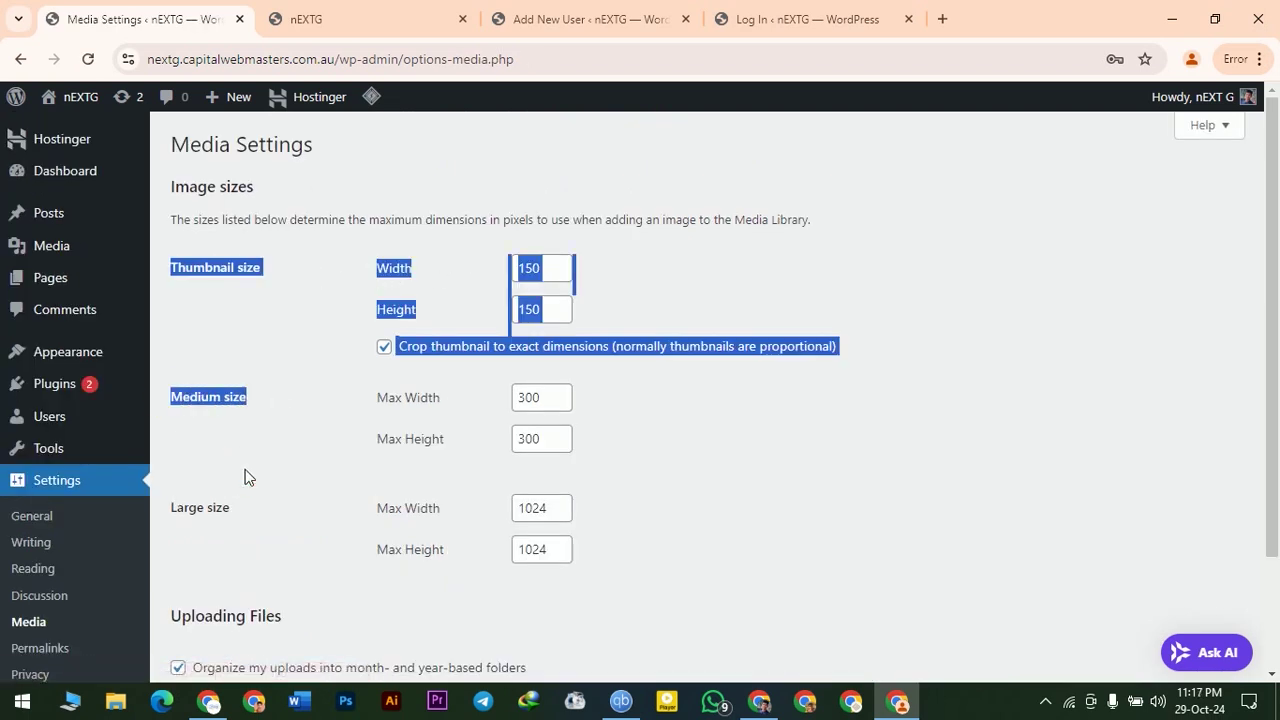
{"action": "left_click", "coordinate": [193, 520]}
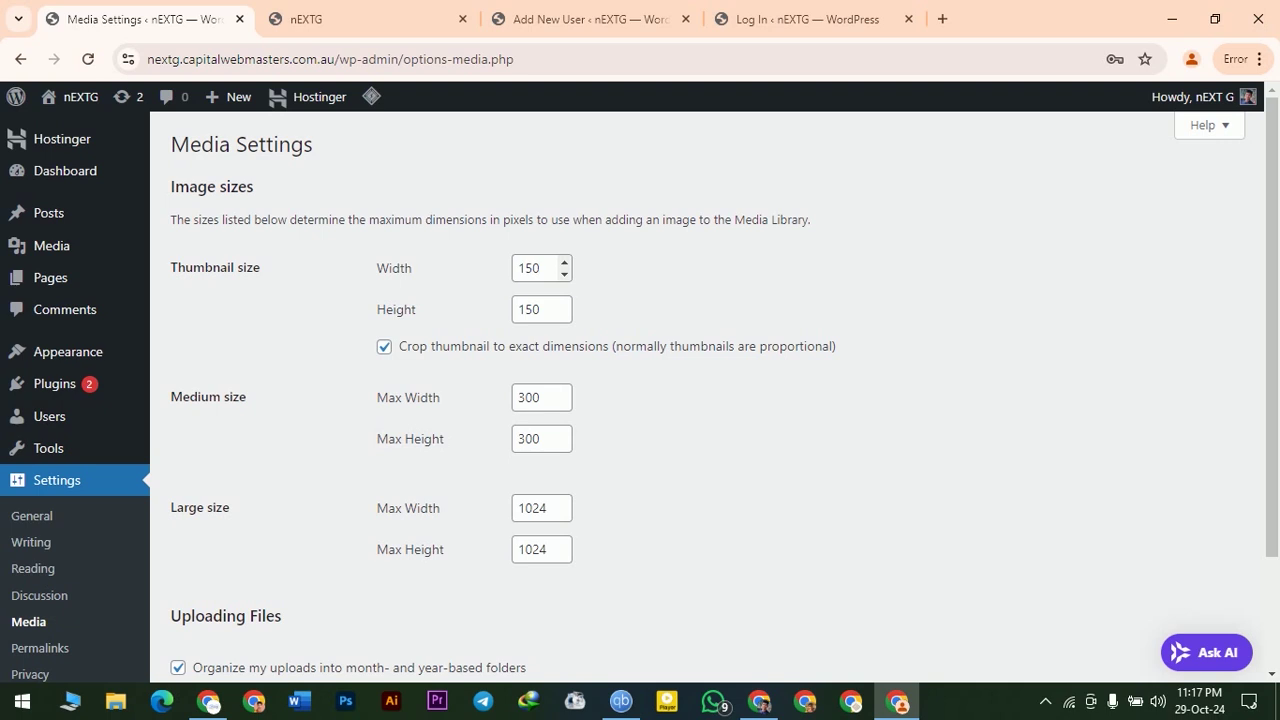
{"action": "left_click", "coordinate": [540, 268]}
{"action": "left_click", "coordinate": [540, 310]}
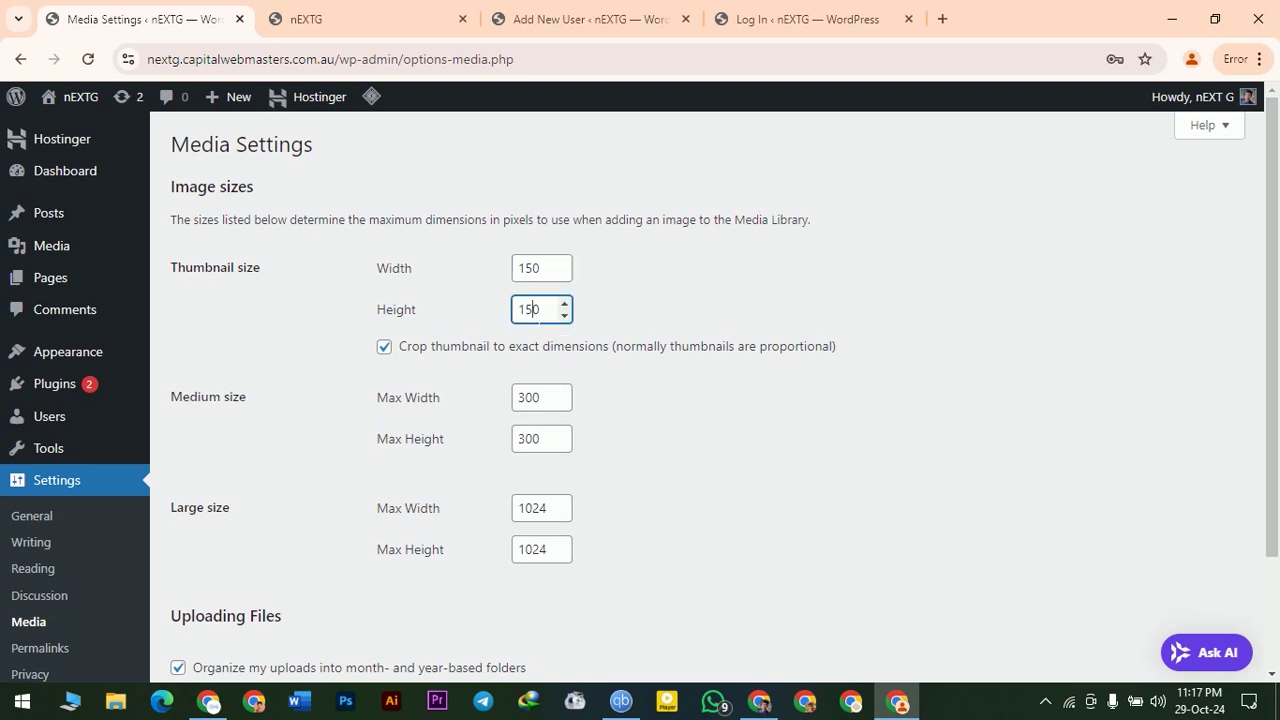
- Check the large image max width and thumbnail width, then go to the Permalink settings
{"action": "scroll", "coordinate": [788, 420], "scroll_direction": "down", "scroll_amount": 2}
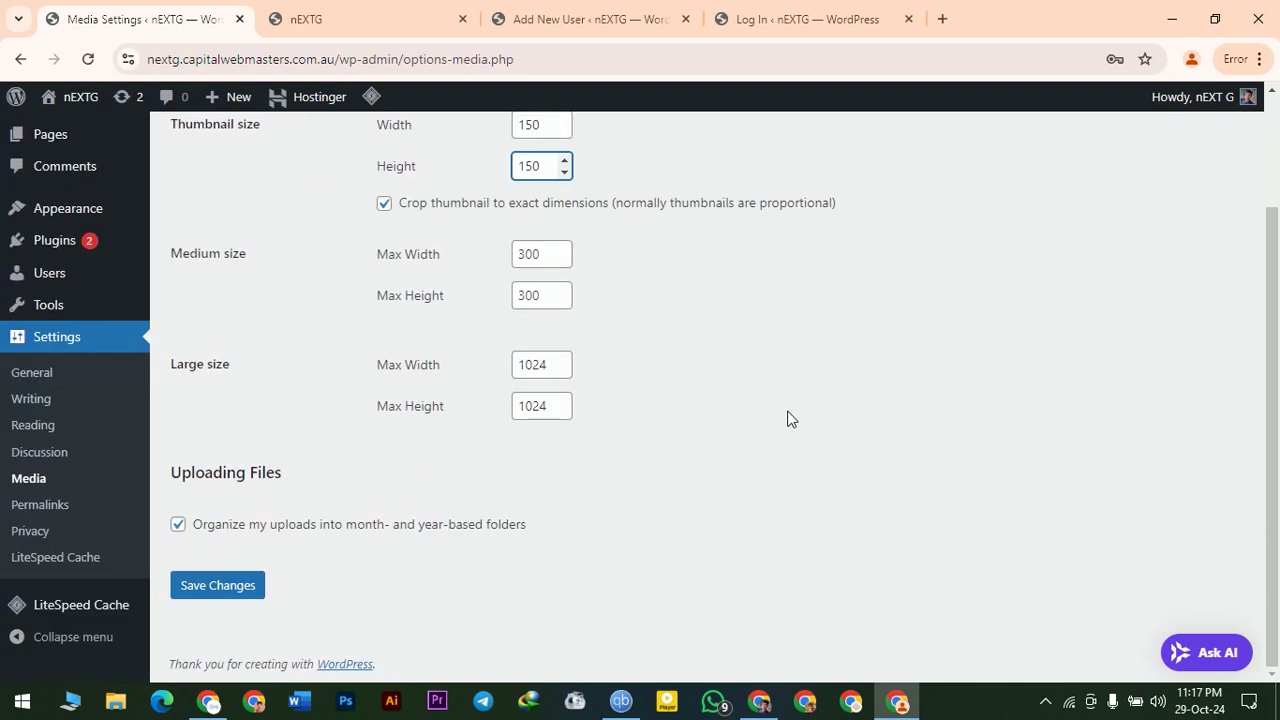
{"action": "scroll", "coordinate": [466, 310], "scroll_direction": "up", "scroll_amount": 1}
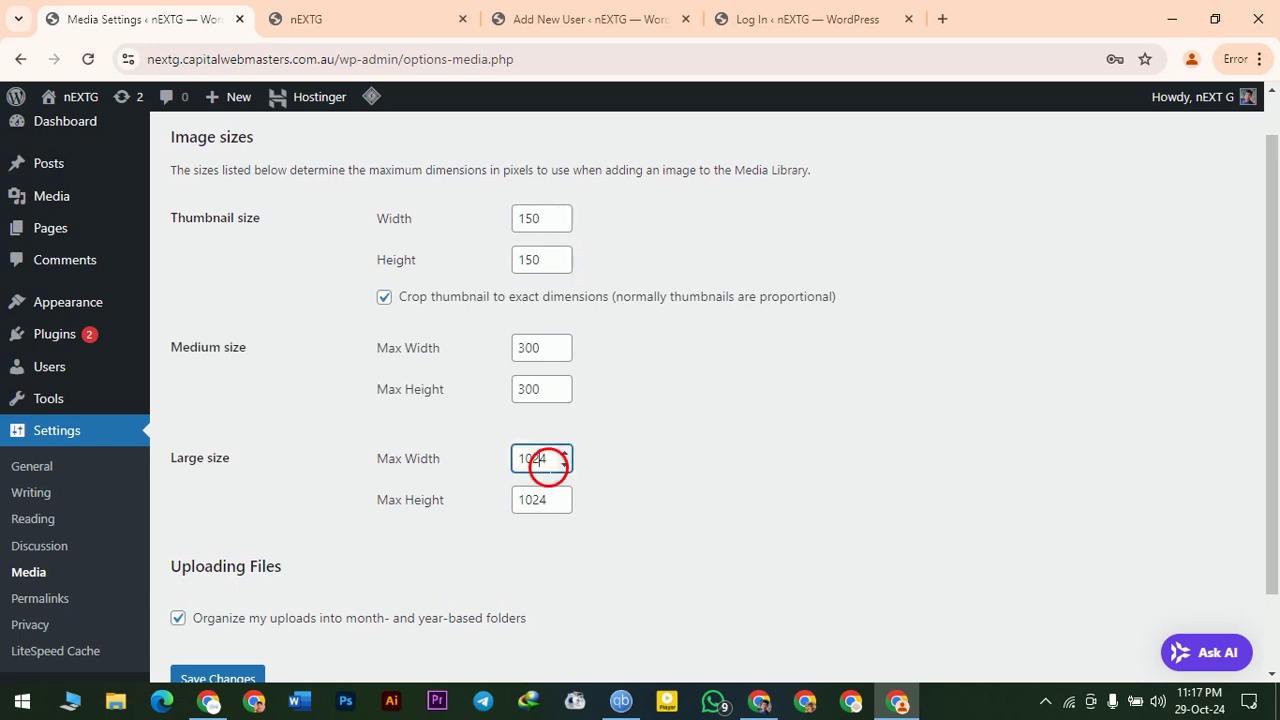
{"action": "left_click_drag", "start_coordinate": [543, 457], "coordinate": [508, 457]}
{"action": "left_click", "coordinate": [551, 229]}
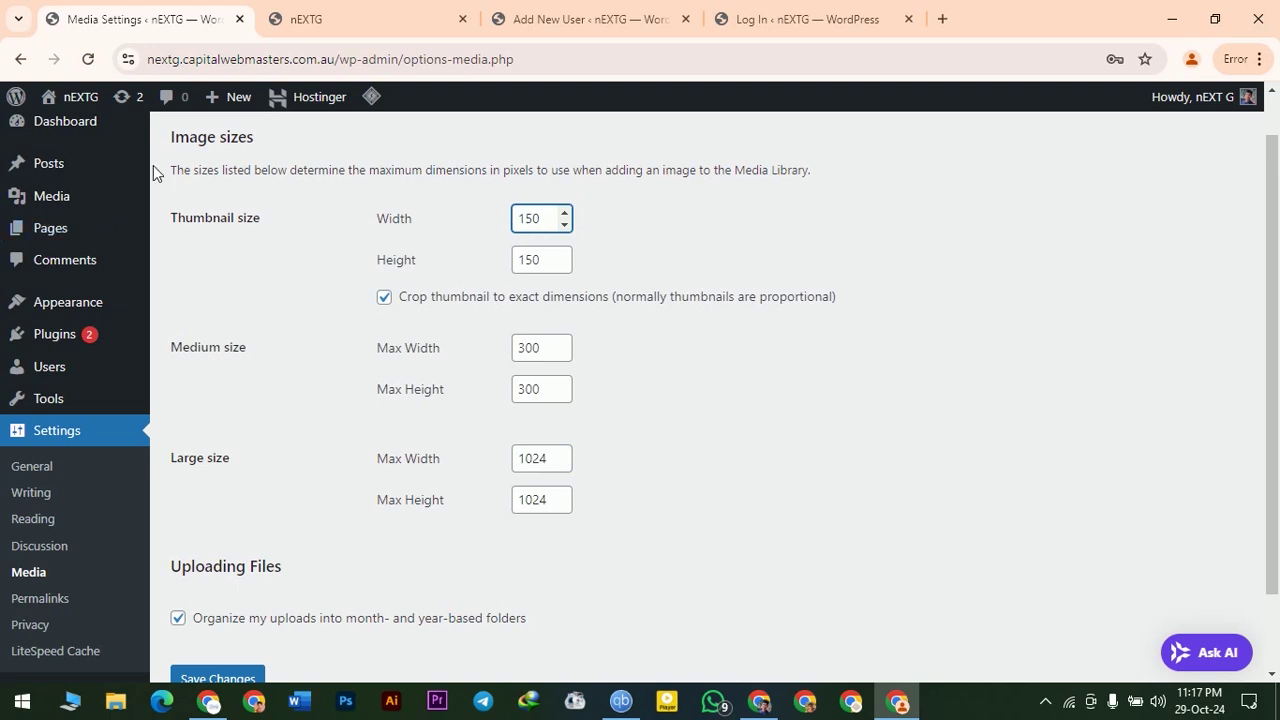
{"action": "scroll", "coordinate": [252, 476], "scroll_direction": "down", "scroll_amount": 1}
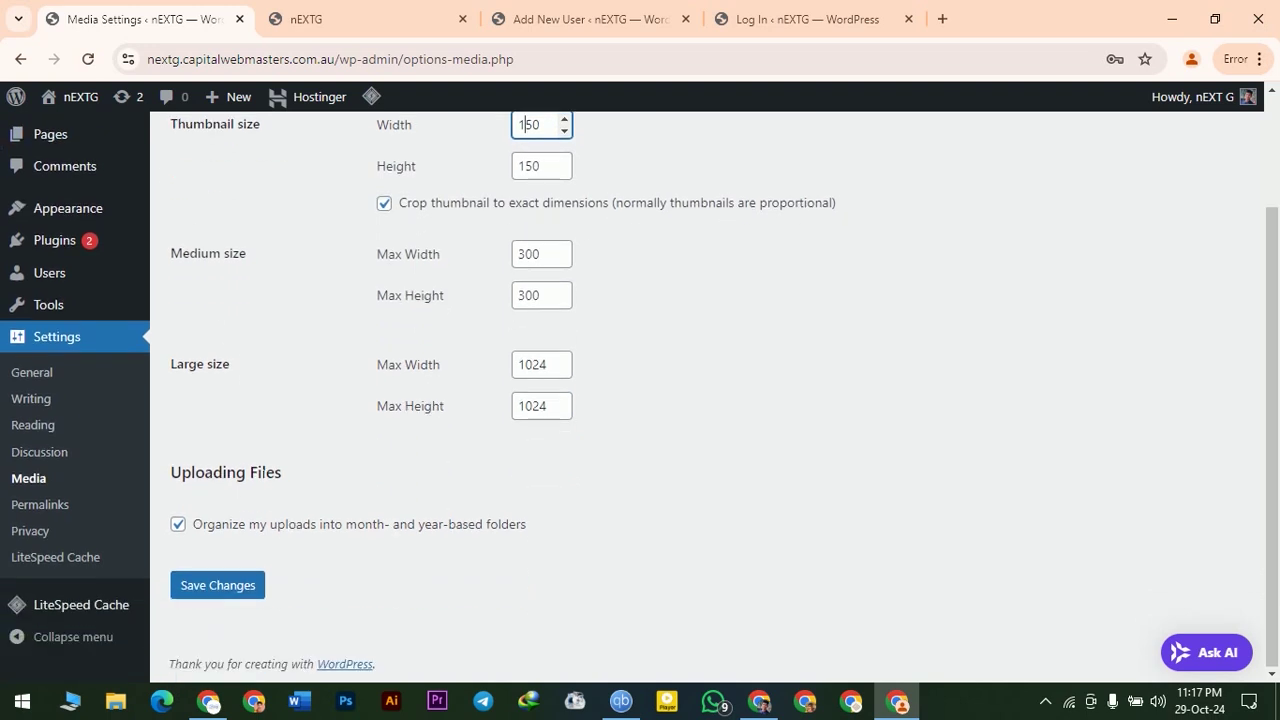
{"action": "scroll", "coordinate": [776, 415], "scroll_direction": "up", "scroll_amount": 2}
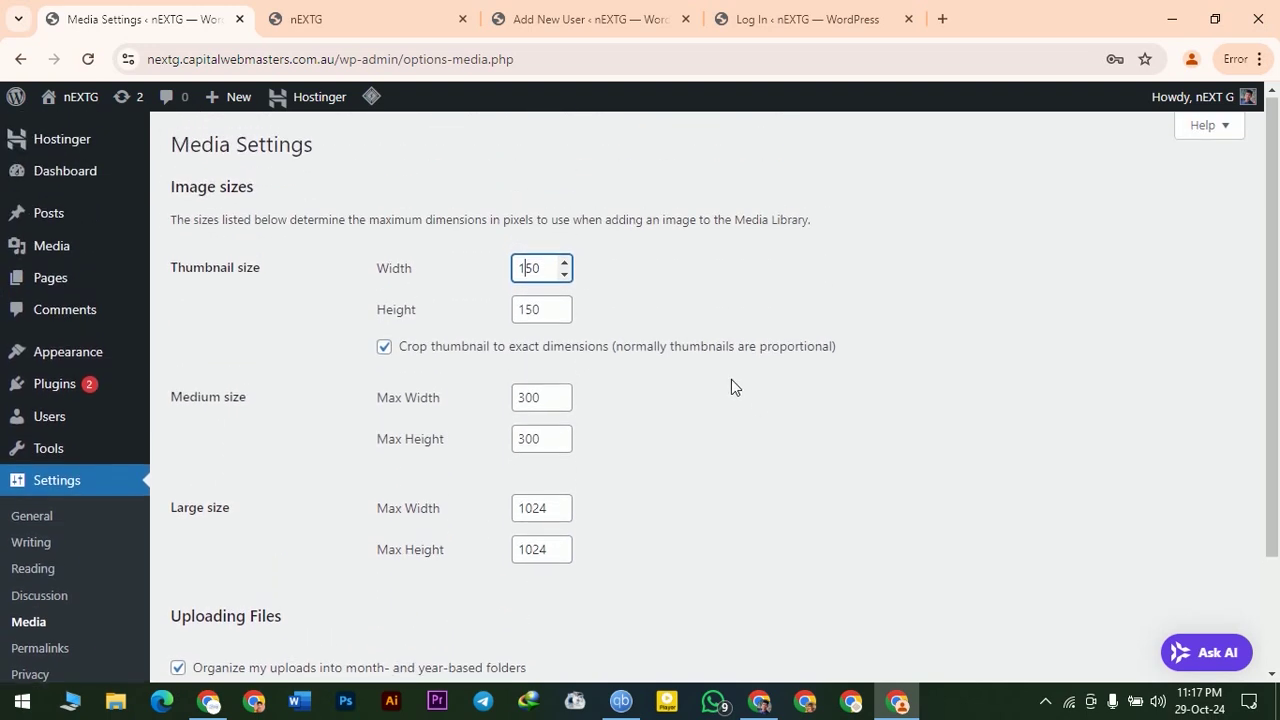
{"action": "scroll", "coordinate": [278, 480], "scroll_direction": "down", "scroll_amount": 2}
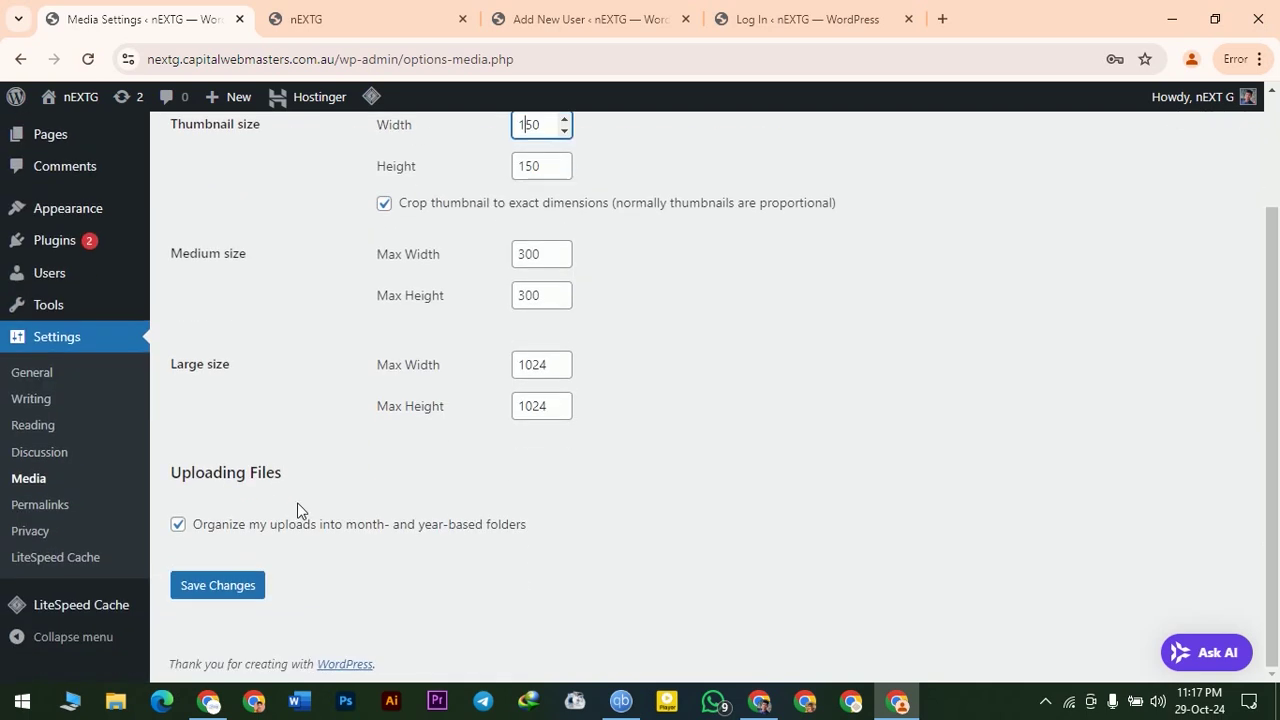
{"action": "left_click", "coordinate": [47, 516]}
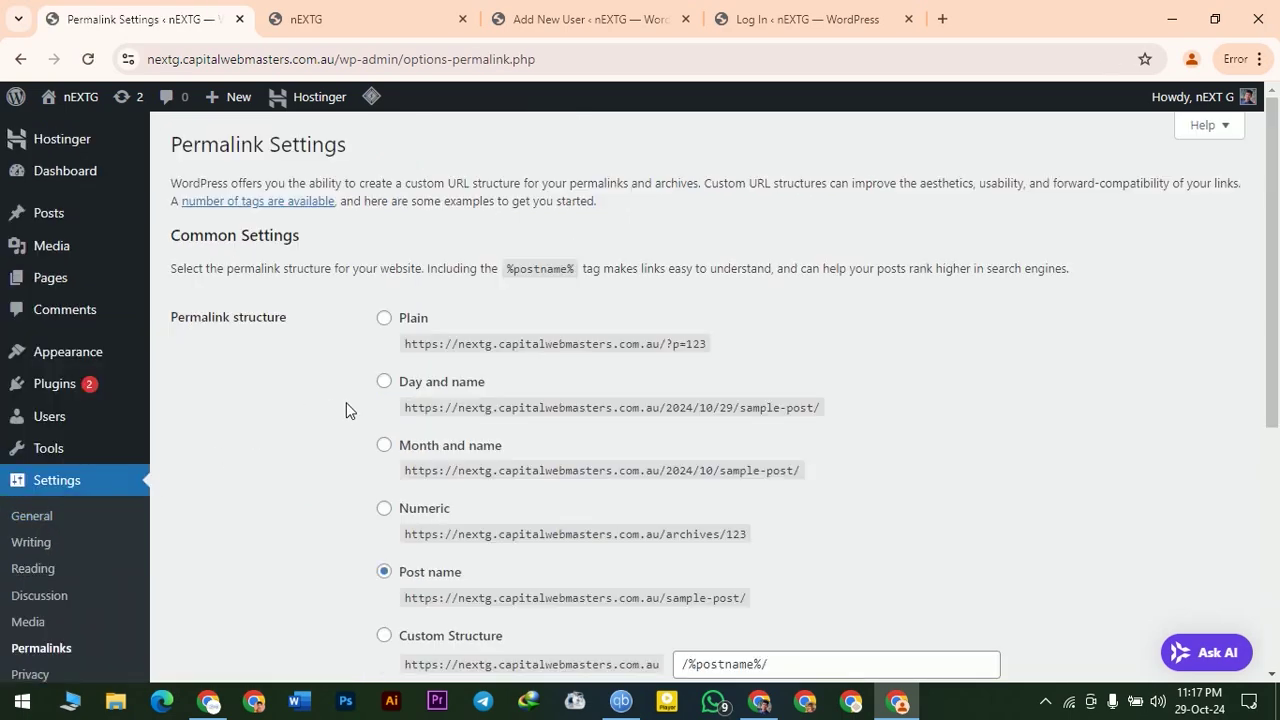
- Select Day and name permalinks and examine the 2024/10/29 date in its example URL
{"action": "scroll", "coordinate": [306, 486], "scroll_direction": "down", "scroll_amount": 3}
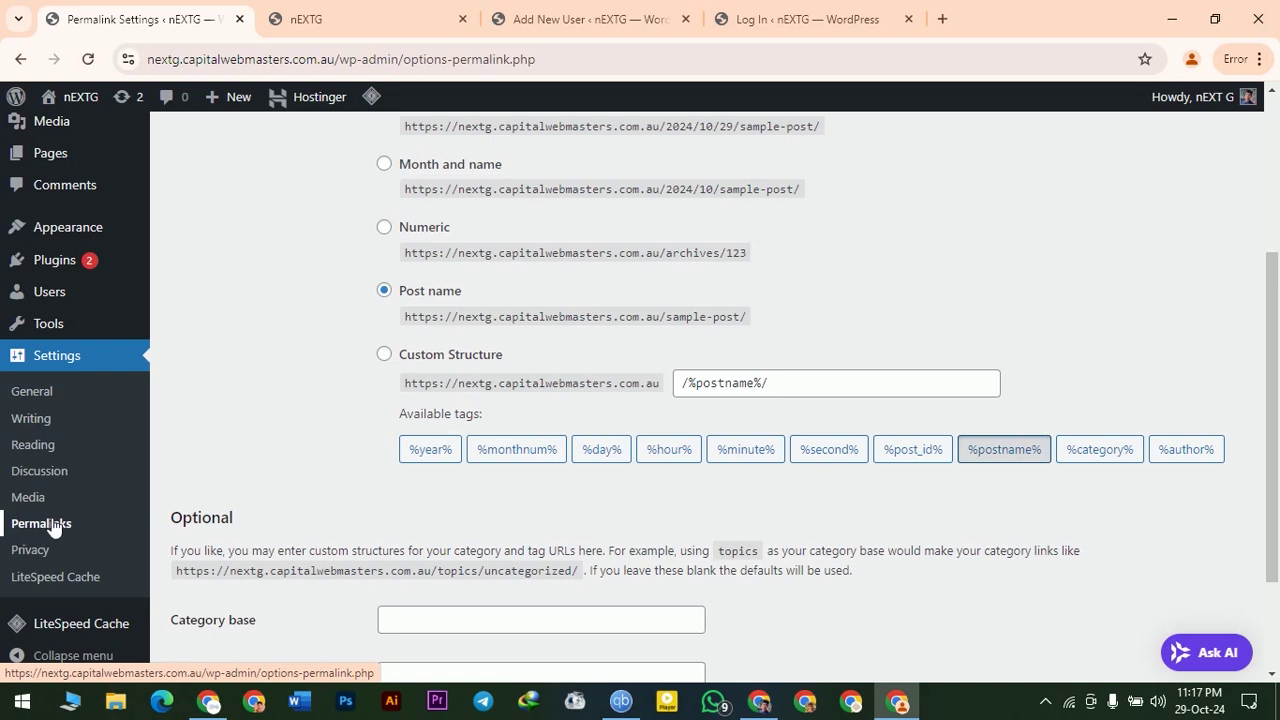
{"action": "scroll", "coordinate": [700, 505], "scroll_direction": "up", "scroll_amount": 3}
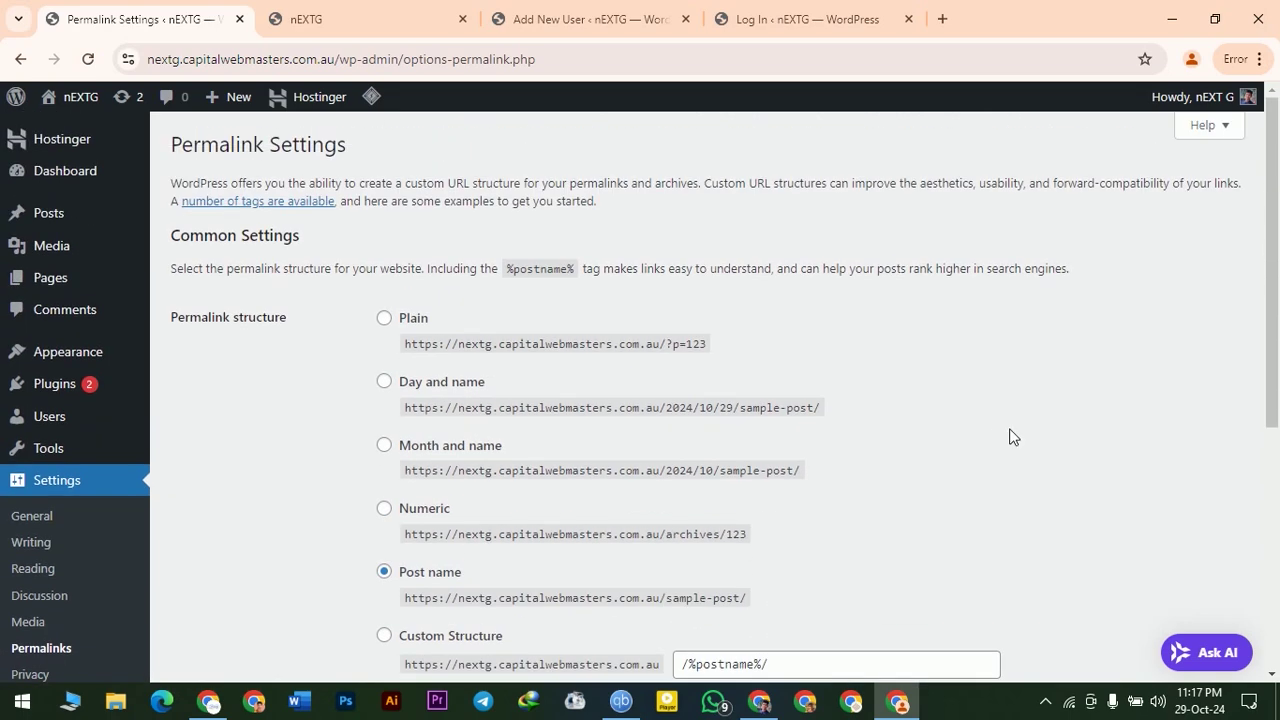
{"action": "scroll", "coordinate": [1011, 434], "scroll_direction": "down", "scroll_amount": 2}
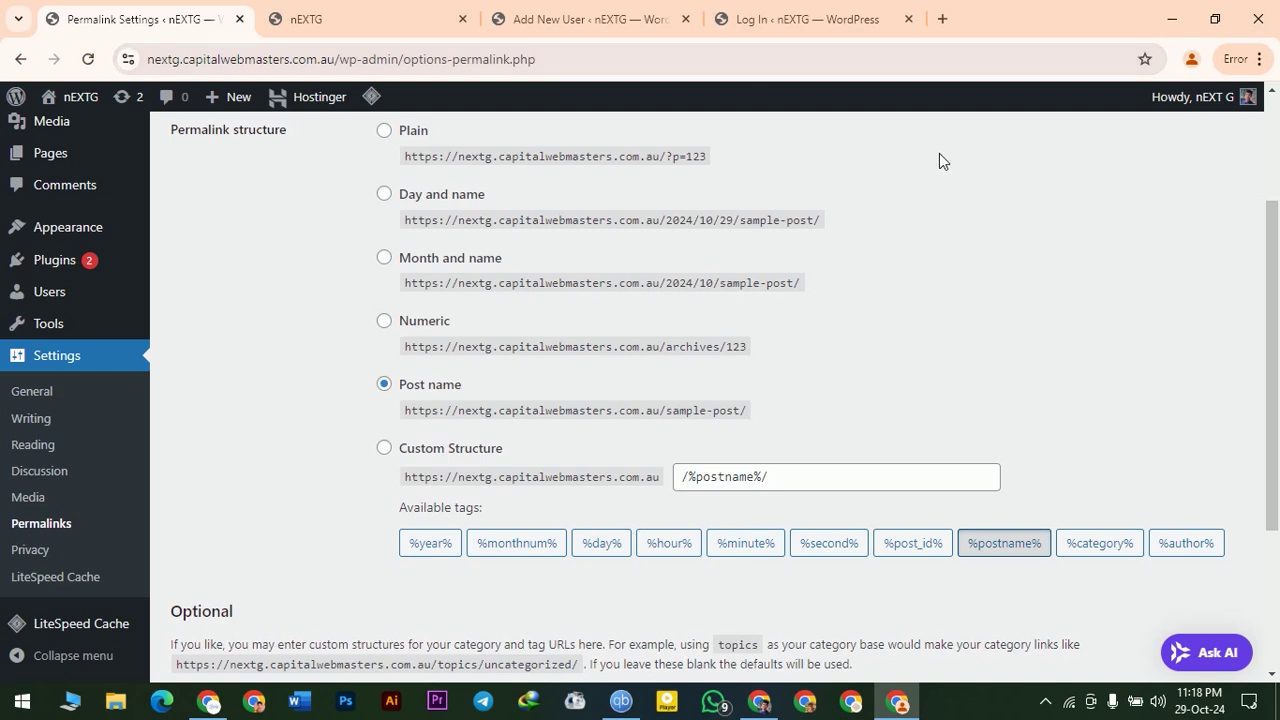
{"action": "left_click", "coordinate": [385, 194]}
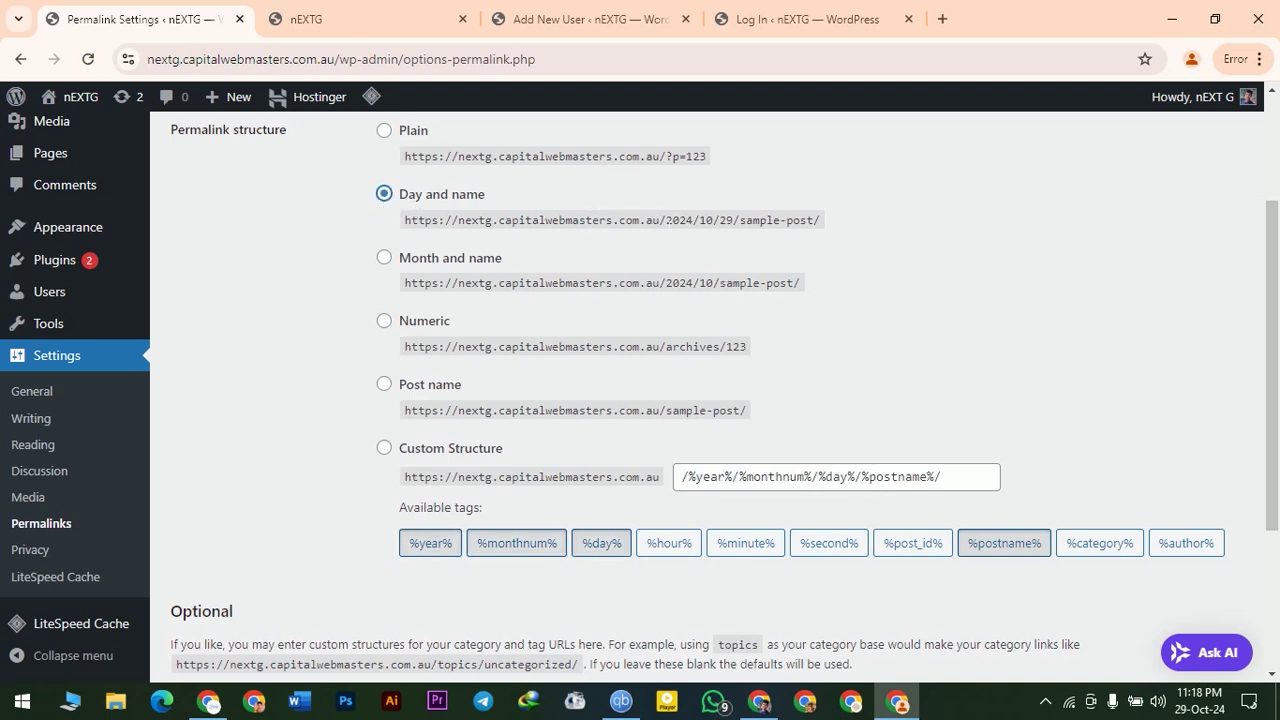
{"action": "left_click_drag", "start_coordinate": [666, 220], "coordinate": [814, 220]}
{"action": "left_click", "coordinate": [948, 228]}
{"action": "left_click_drag", "start_coordinate": [835, 218], "coordinate": [390, 225]}
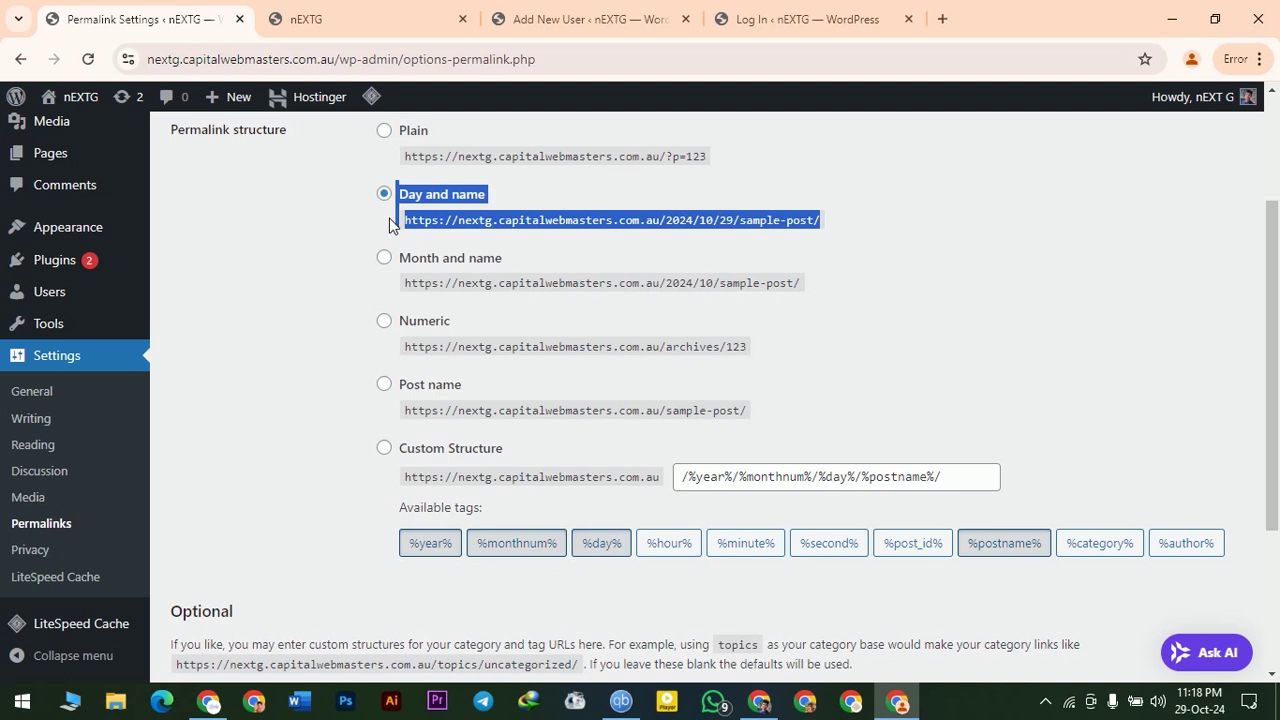
{"action": "left_click", "coordinate": [984, 199]}
{"action": "left_click_drag", "start_coordinate": [665, 220], "coordinate": [734, 220]}
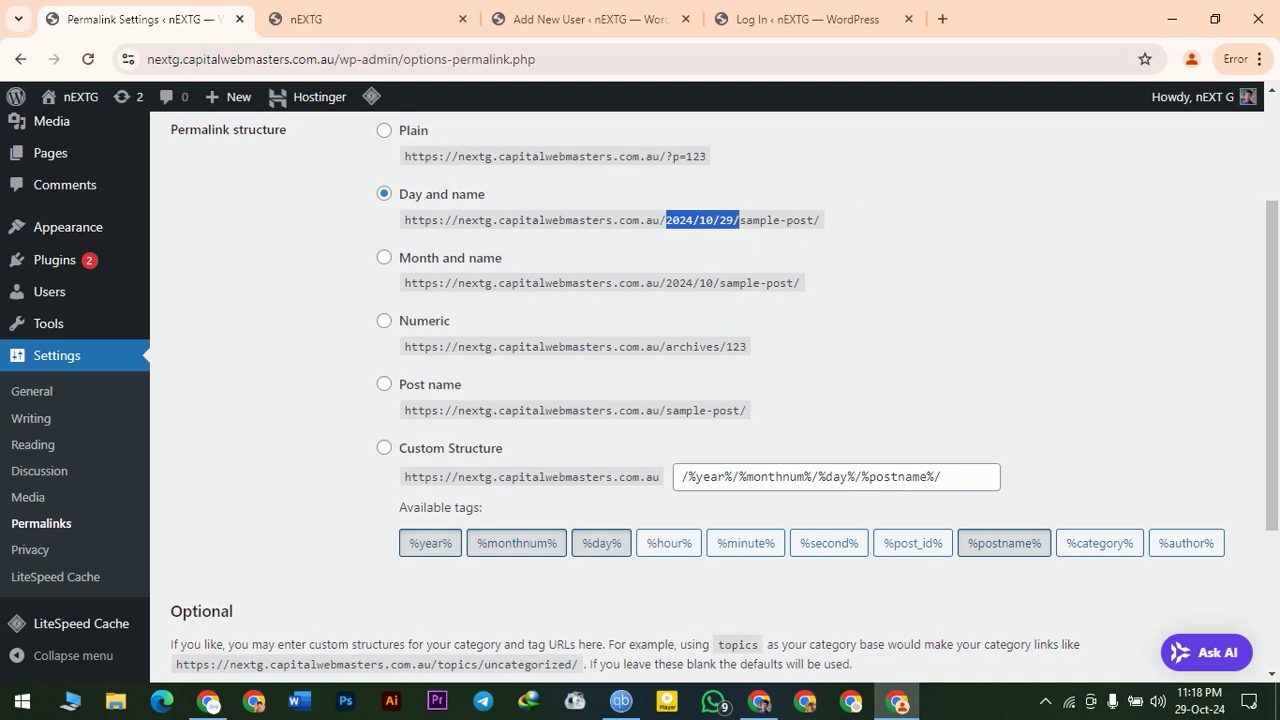
{"action": "left_click", "coordinate": [1252, 186]}
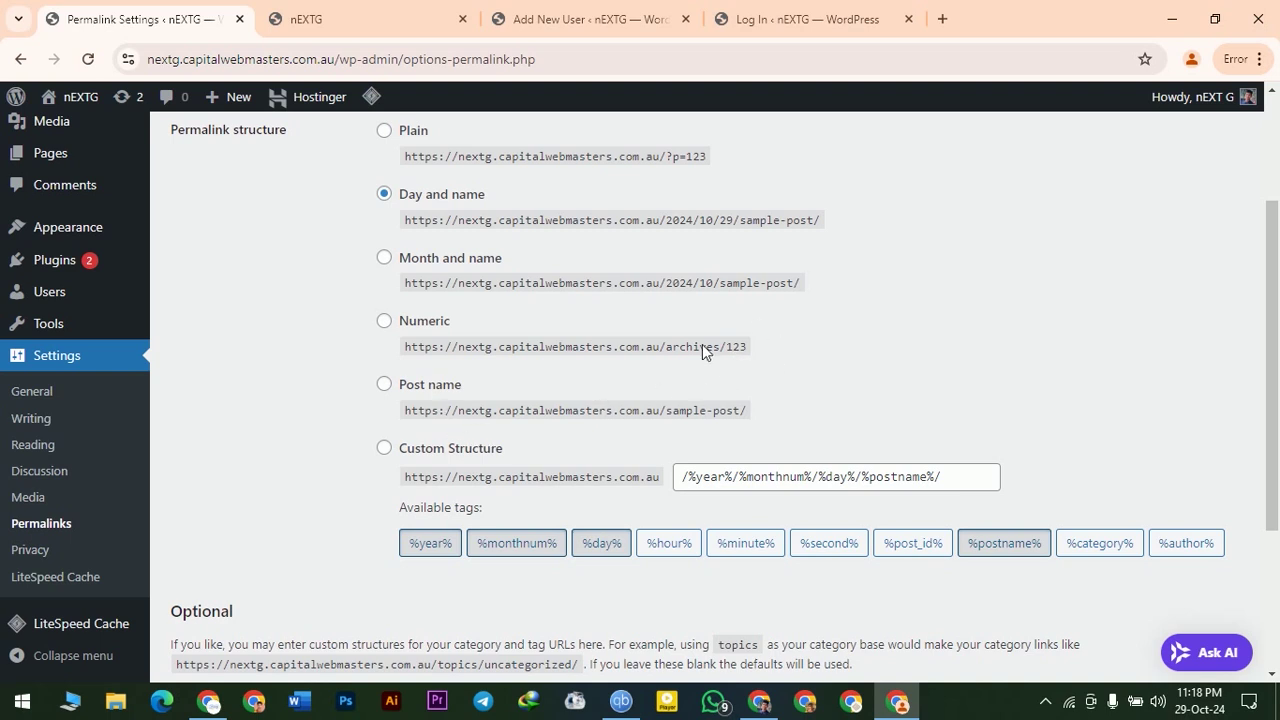
- Switch permalinks to Post name, with example links ending in sample-post
{"action": "left_click", "coordinate": [385, 386]}
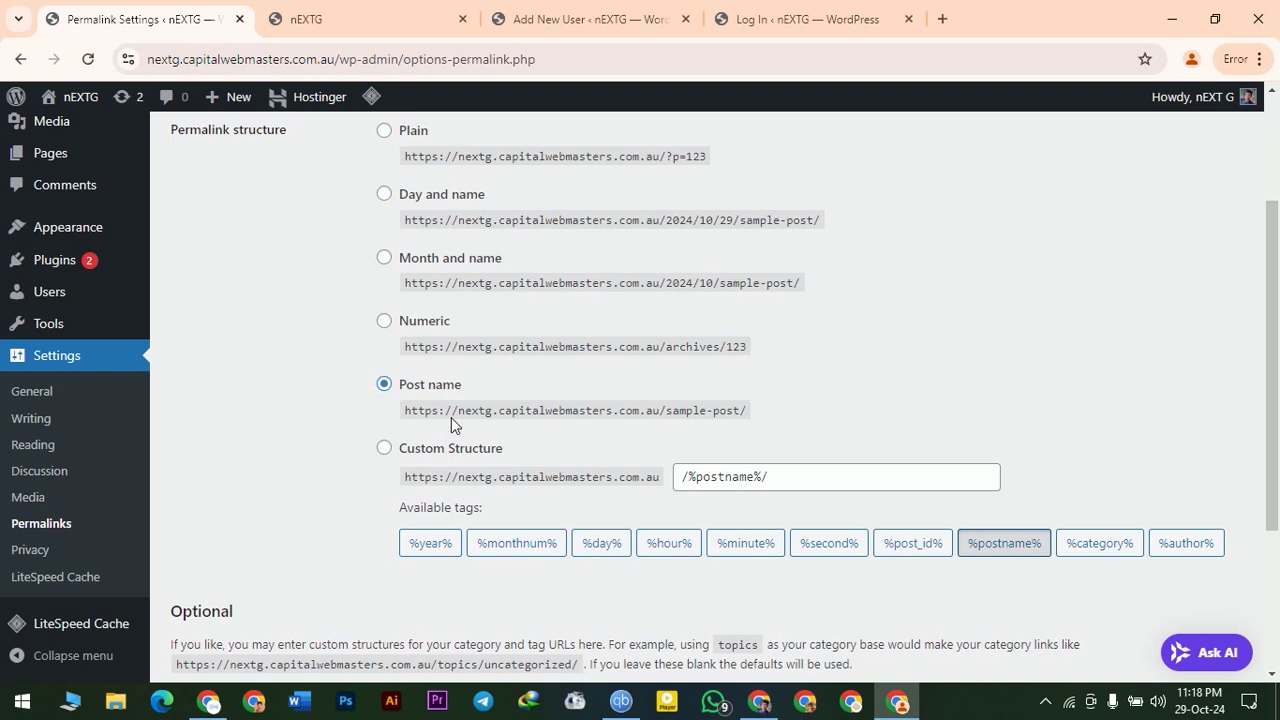
{"action": "left_click_drag", "start_coordinate": [451, 411], "coordinate": [740, 411]}
{"action": "left_click", "coordinate": [749, 411]}
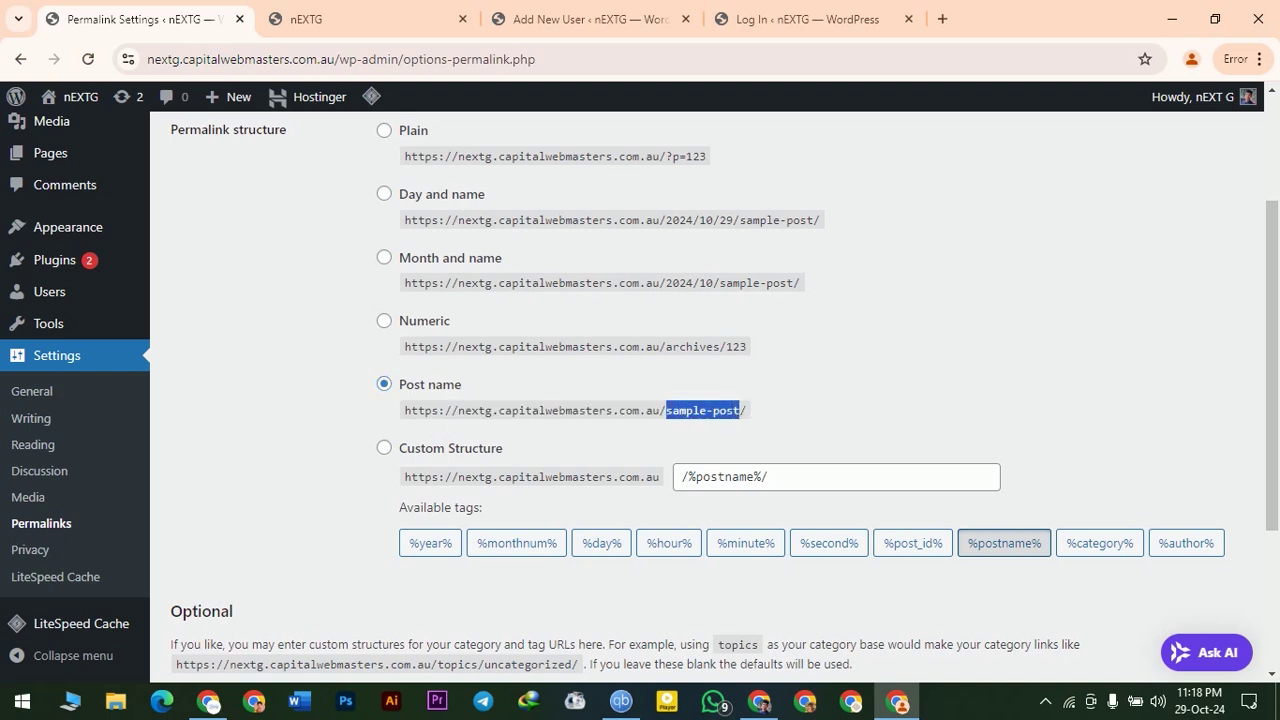
{"action": "left_click", "coordinate": [794, 412]}
{"action": "scroll", "coordinate": [401, 209], "scroll_direction": "down", "scroll_amount": 3}
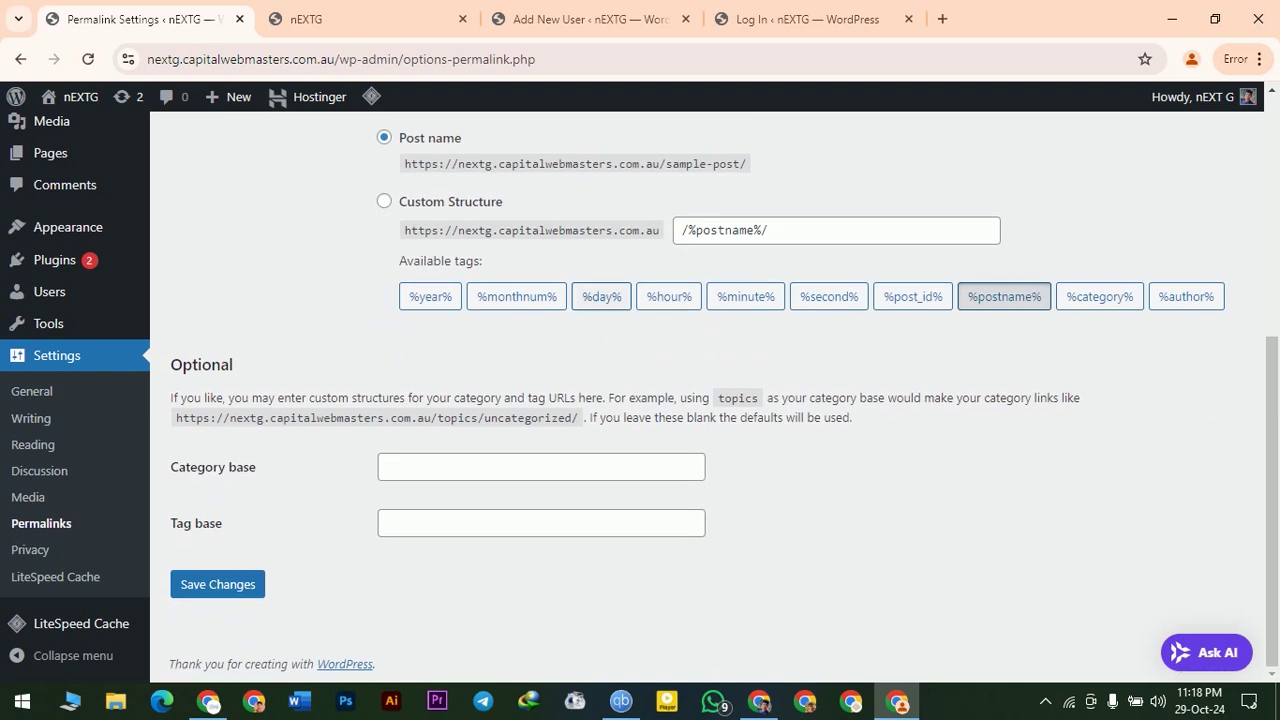
- Choose Custom Structure and try the %category% and %postname% tags, ending with /%category%/
{"action": "left_click", "coordinate": [384, 202]}
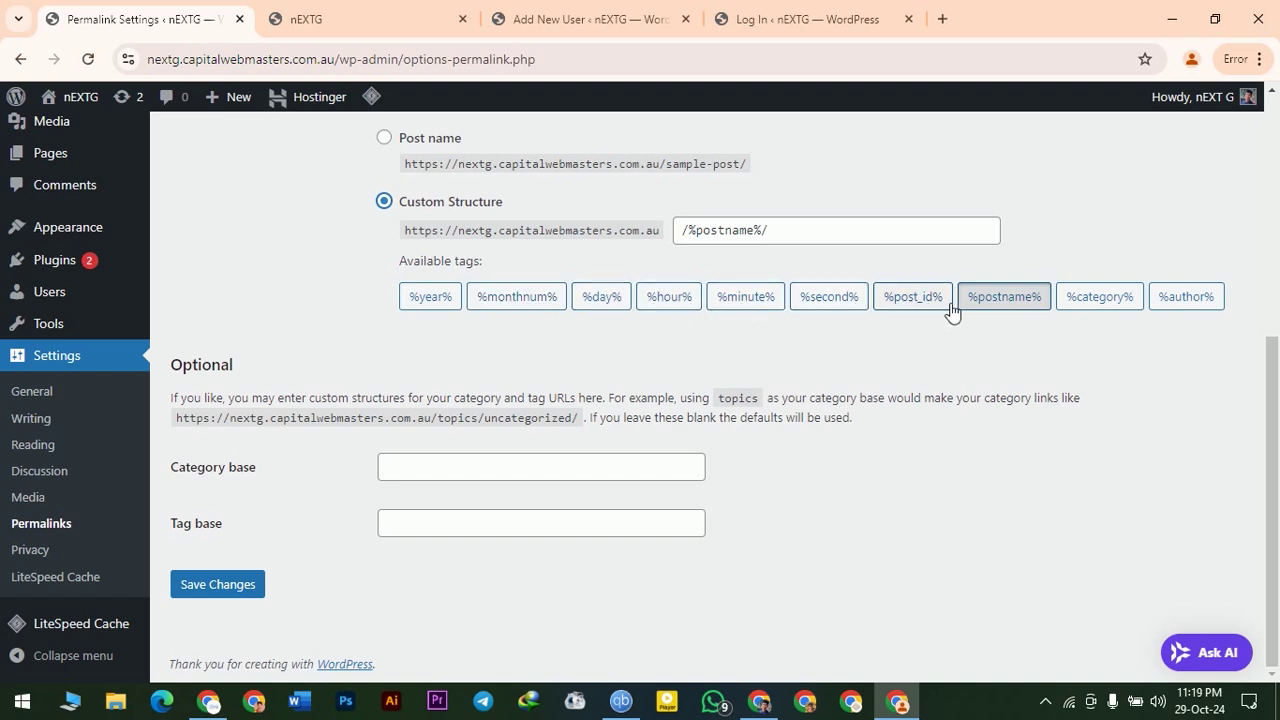
{"action": "left_click", "coordinate": [1112, 306]}
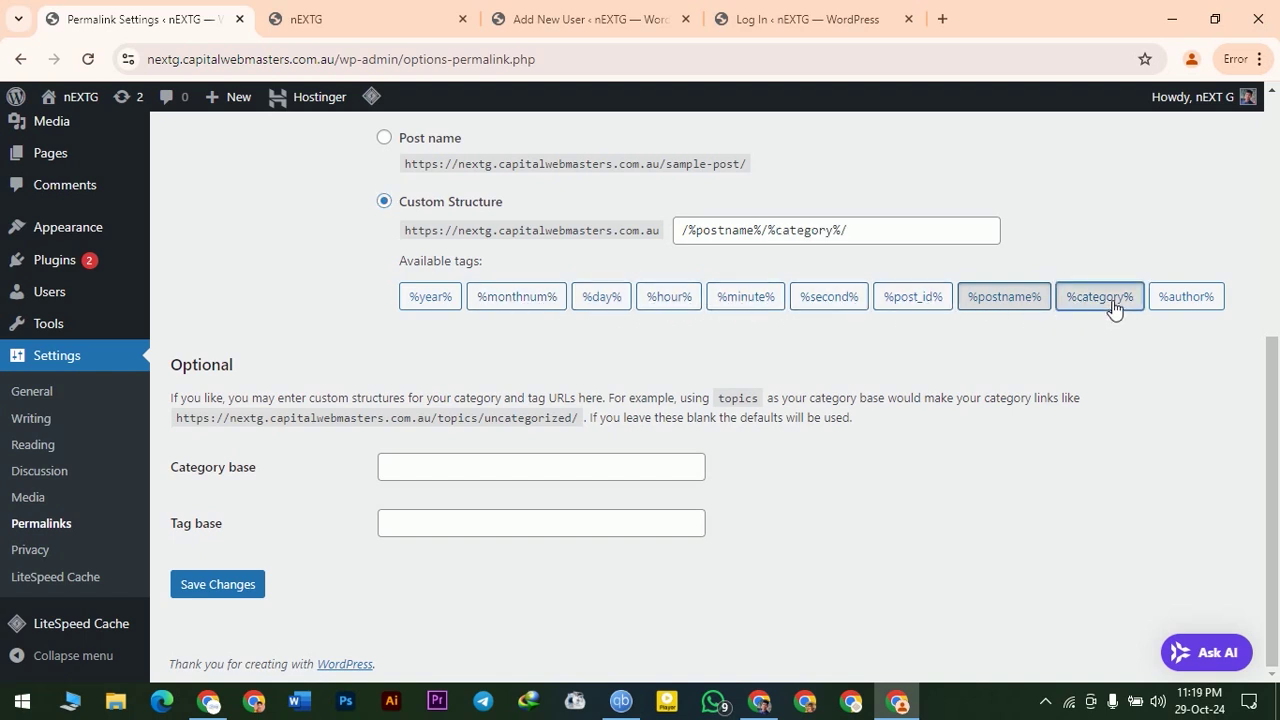
{"action": "left_click", "coordinate": [1005, 306]}
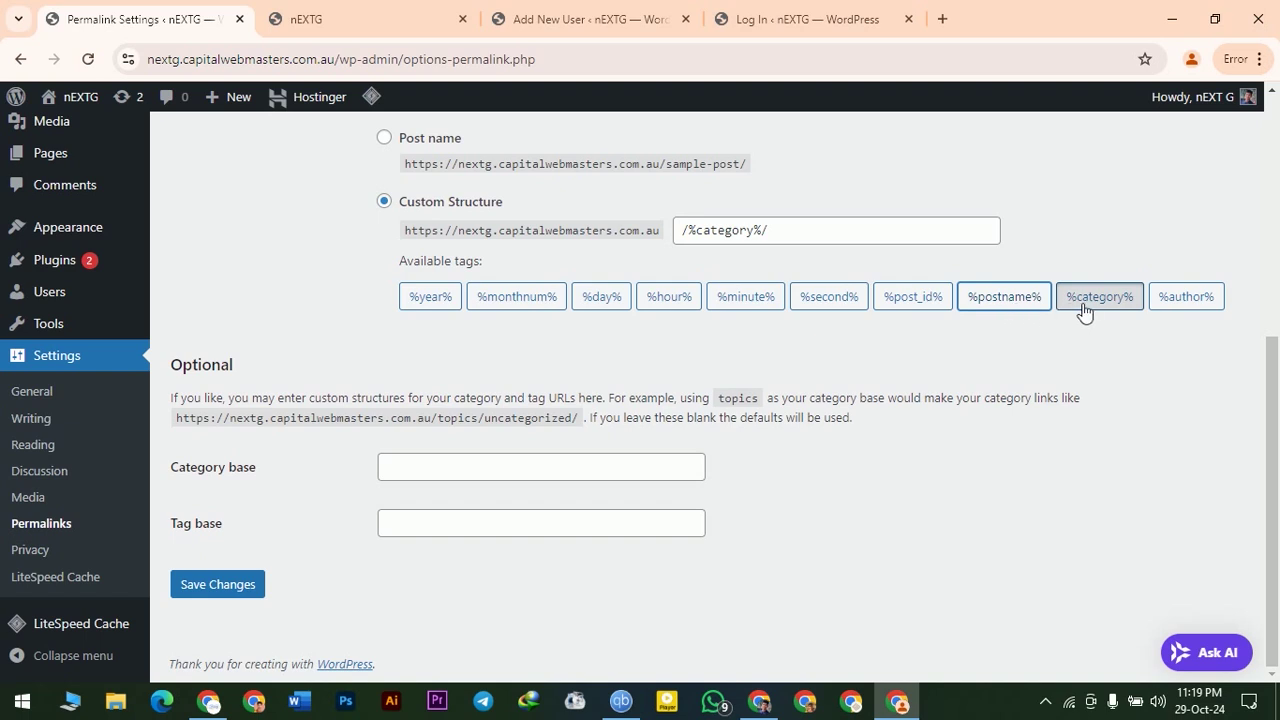
{"action": "left_click", "coordinate": [993, 306]}
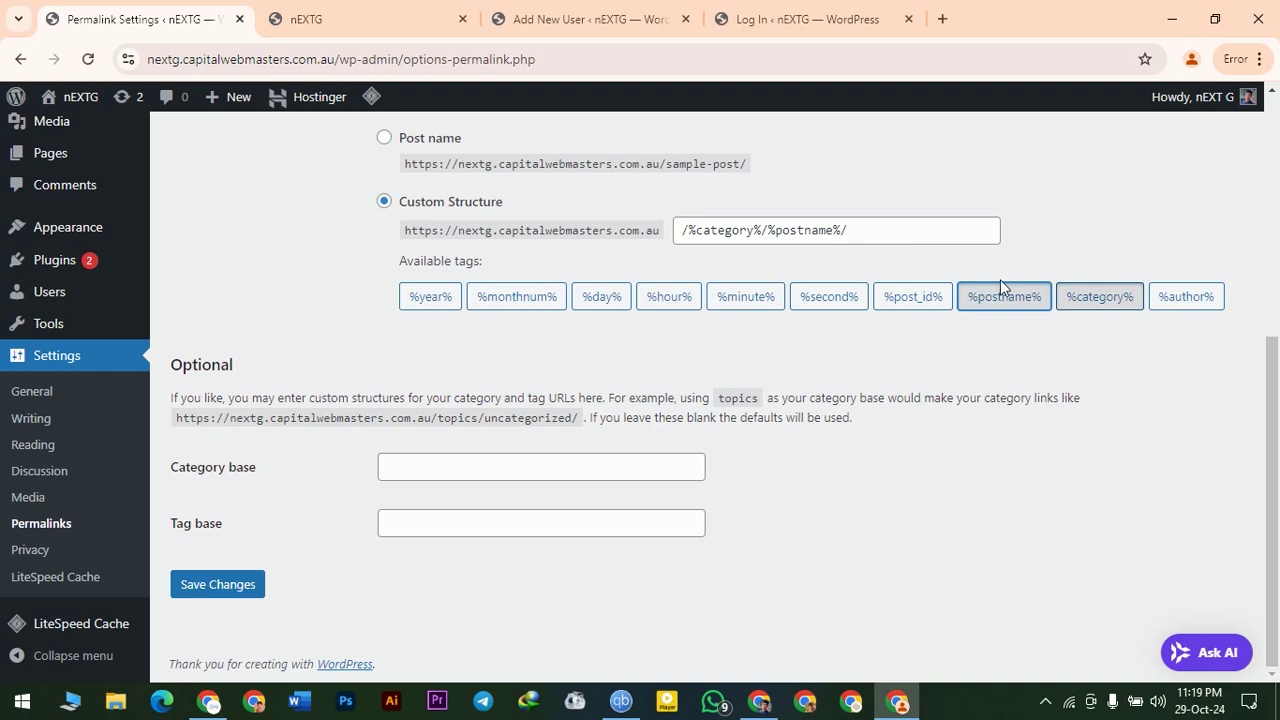
{"action": "left_click", "coordinate": [1008, 310]}
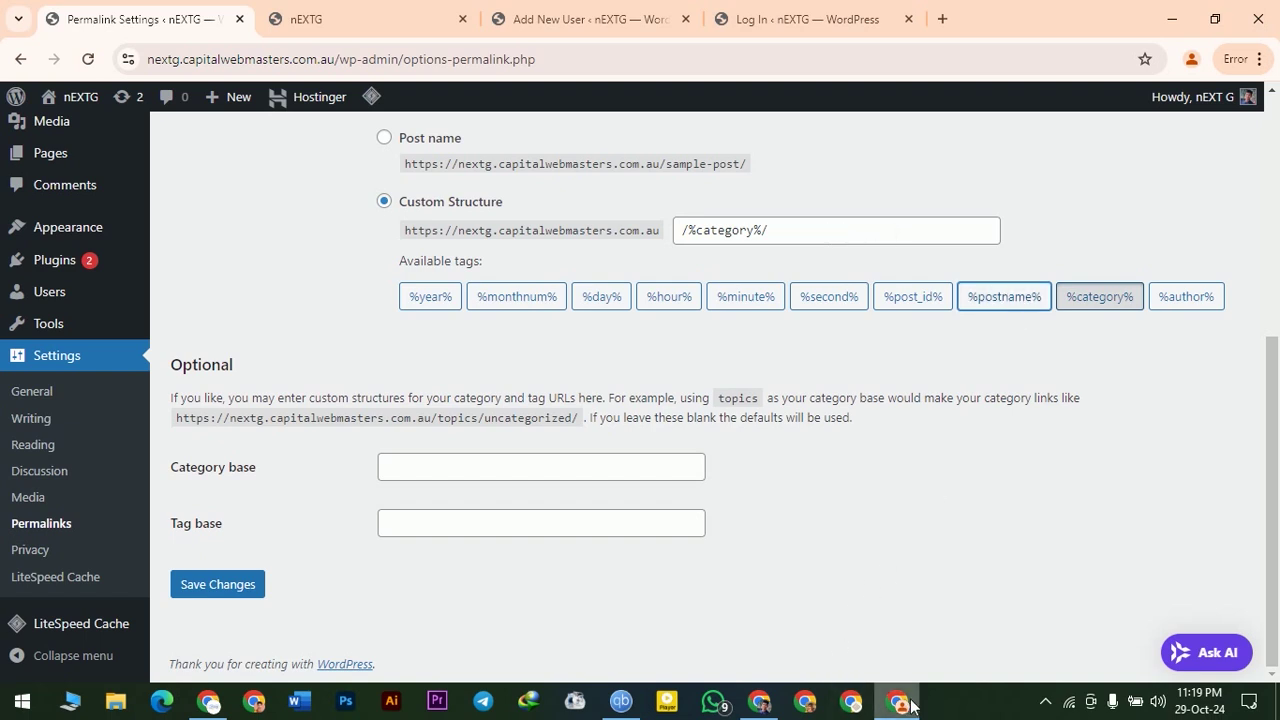
{"action": "scroll", "coordinate": [51, 571], "scroll_direction": "up", "scroll_amount": 2}
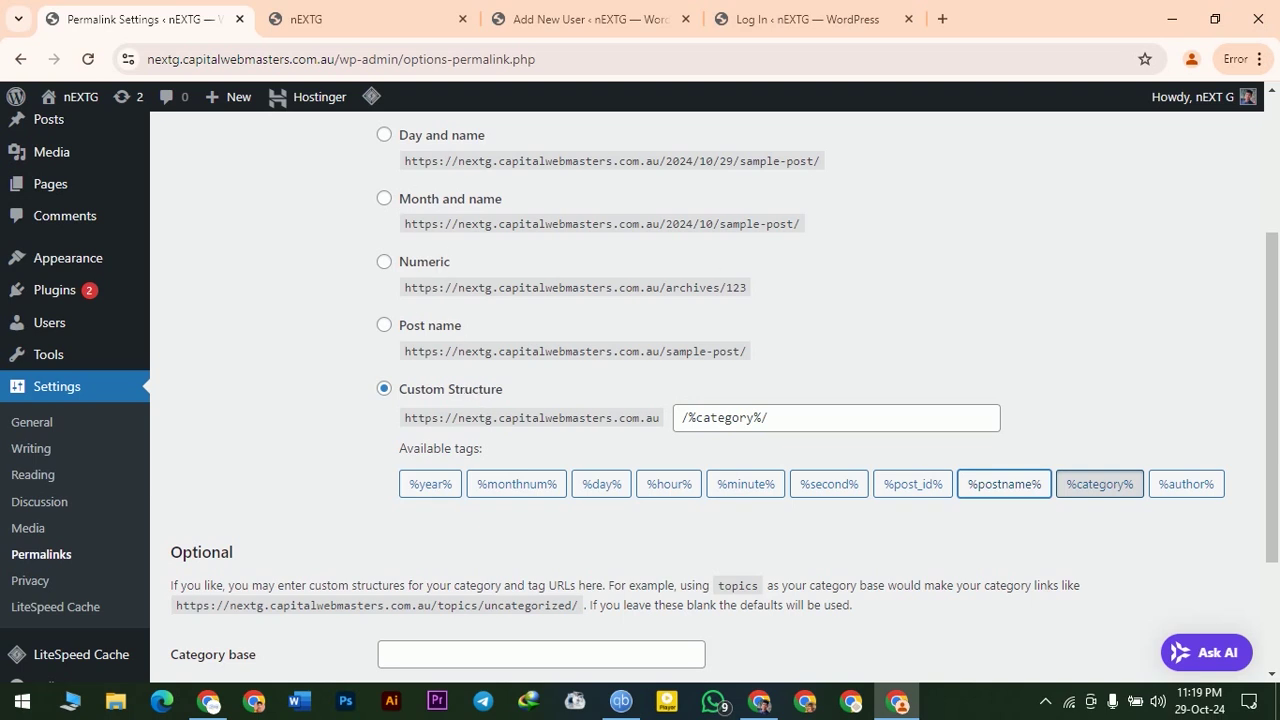
{"action": "scroll", "coordinate": [747, 319], "scroll_direction": "up", "scroll_amount": 1}
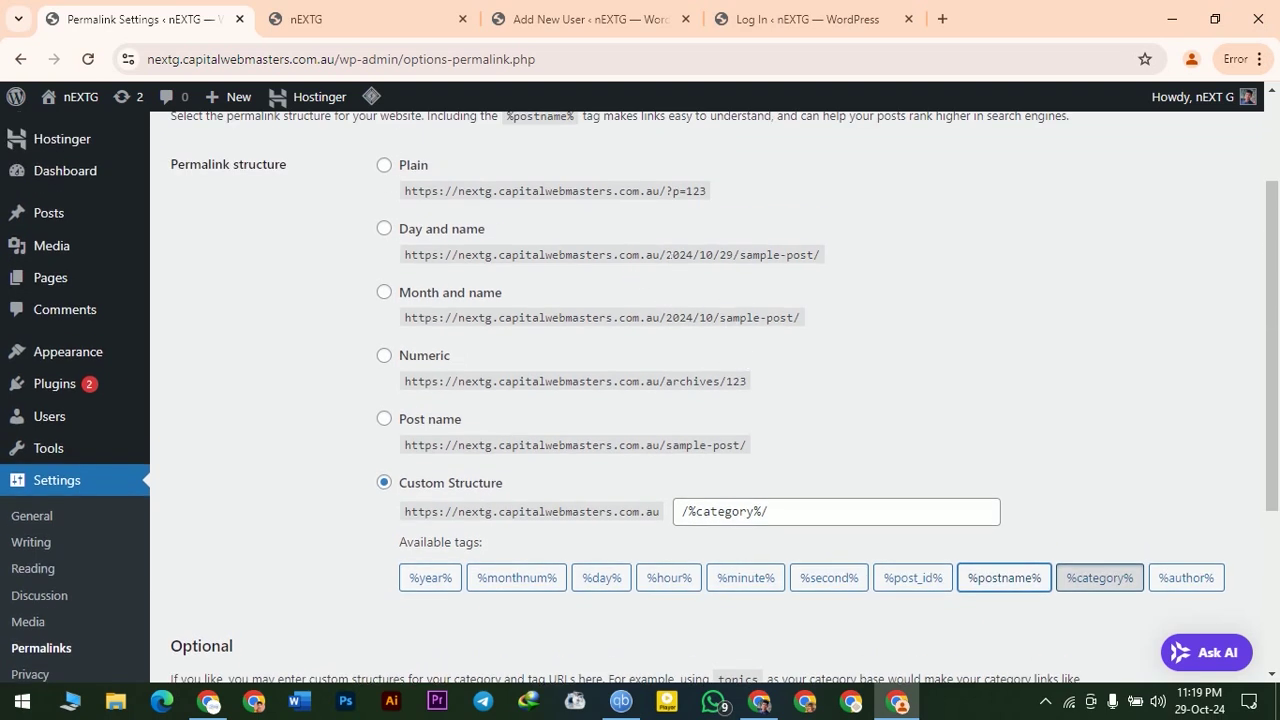
{"action": "left_click_drag", "start_coordinate": [565, 254], "coordinate": [869, 263]}
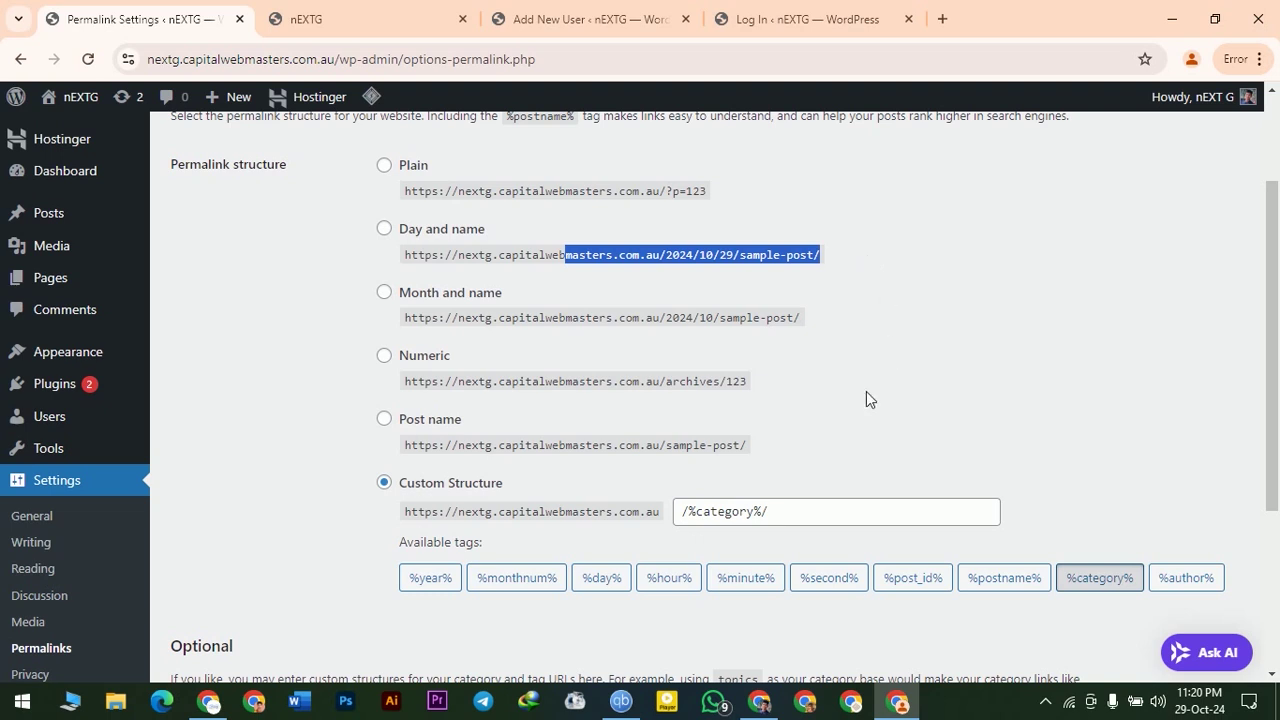
{"action": "left_click", "coordinate": [712, 514]}
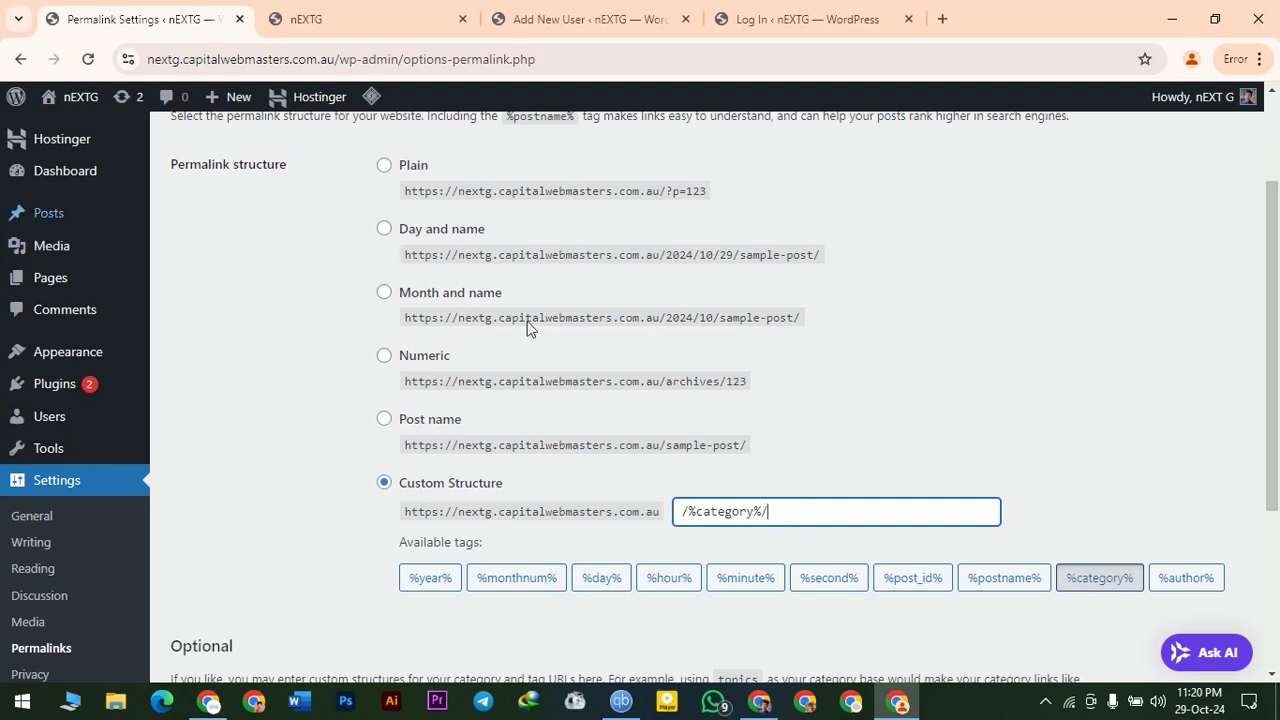
- Append %postname% to make the custom structure /%category%/%postname%/
{"action": "mouse_move", "coordinate": [87, 185]}
{"action": "scroll", "coordinate": [407, 335], "scroll_direction": "down", "scroll_amount": 3}
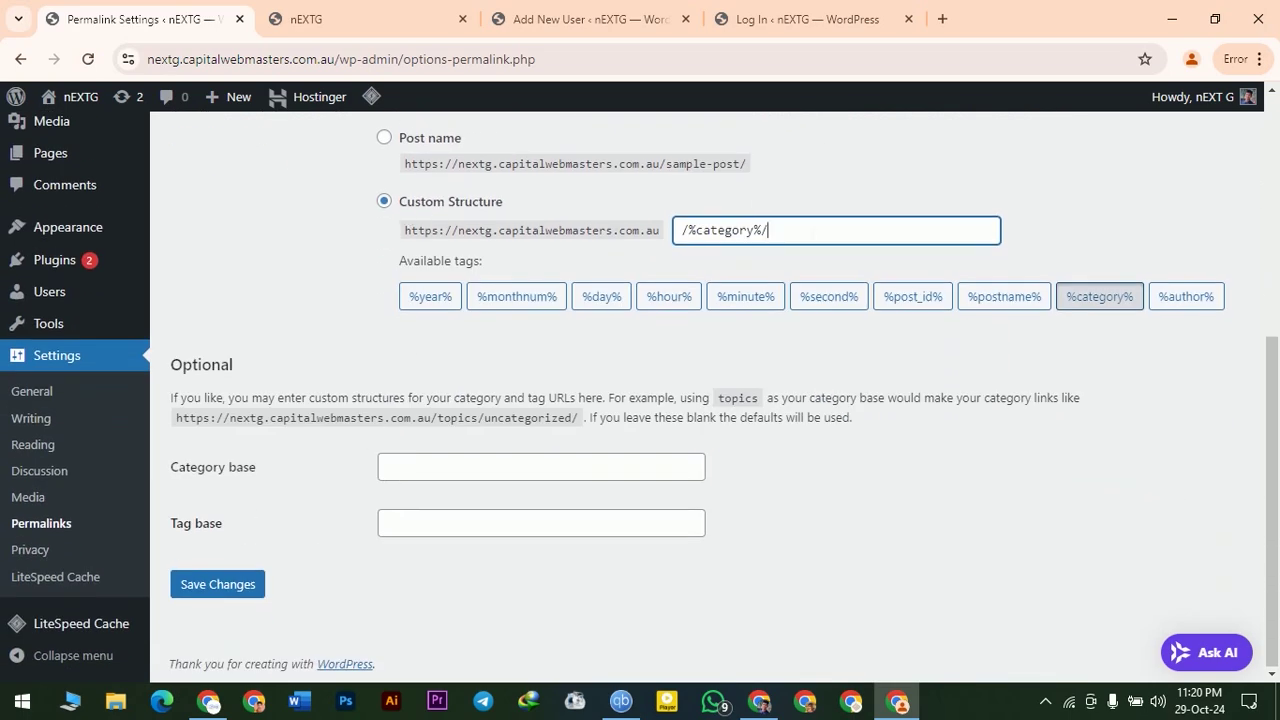
{"action": "key", "text": "ctrl+a"}
{"action": "key", "text": "Right"}
{"action": "left_click", "coordinate": [1010, 300]}
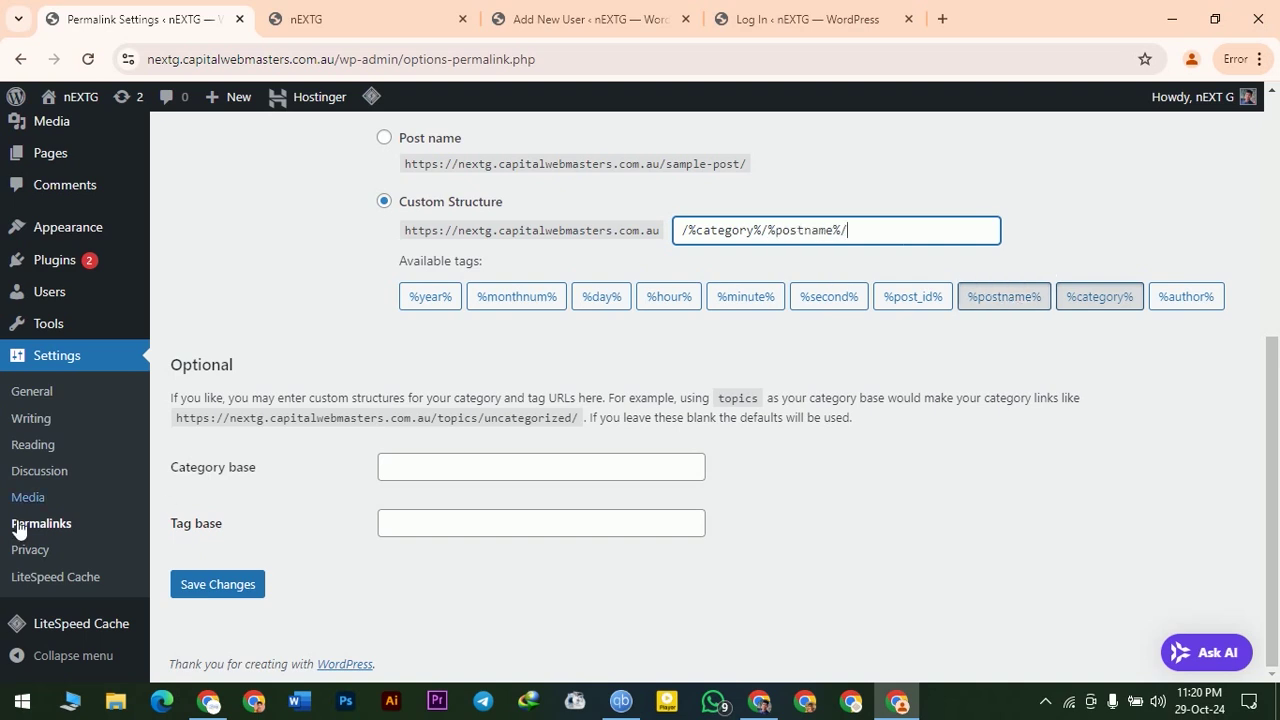
- Save the permalink structure and review the Optional category and tag base section
{"action": "left_click", "coordinate": [220, 586]}
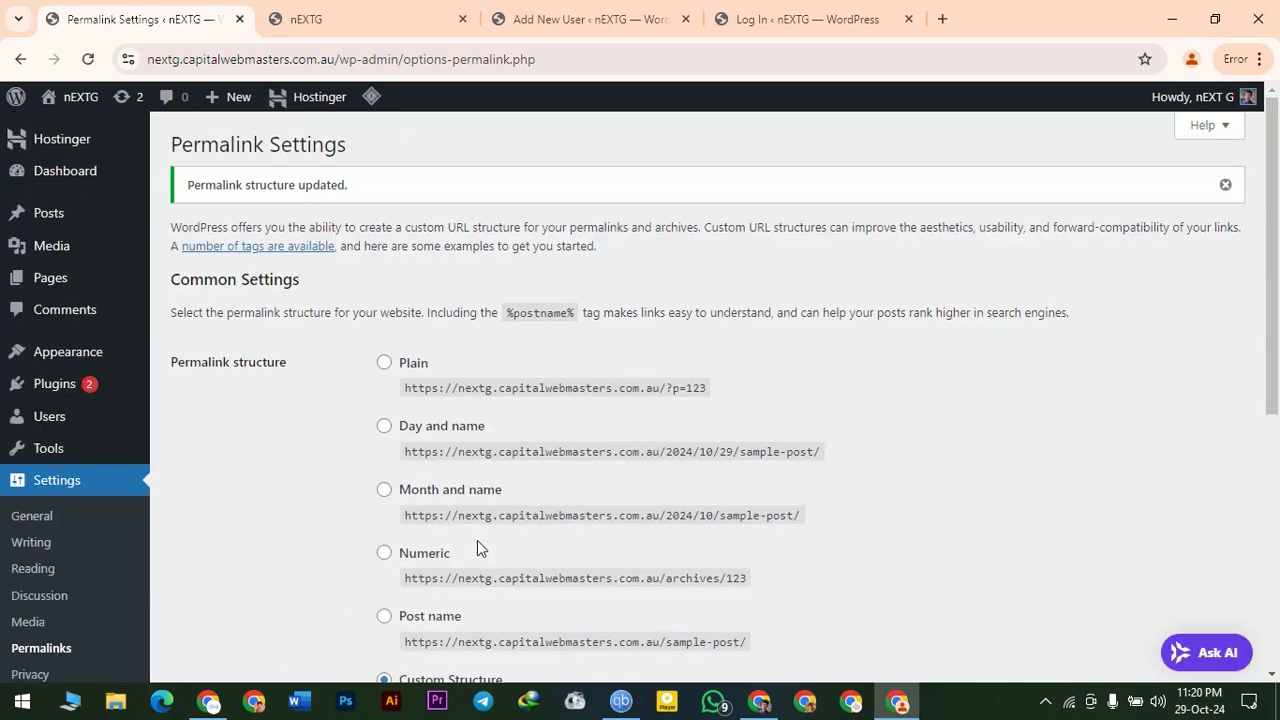
{"action": "scroll", "coordinate": [478, 545], "scroll_direction": "down", "scroll_amount": 2}
{"action": "scroll", "coordinate": [611, 580], "scroll_direction": "down", "scroll_amount": 3}
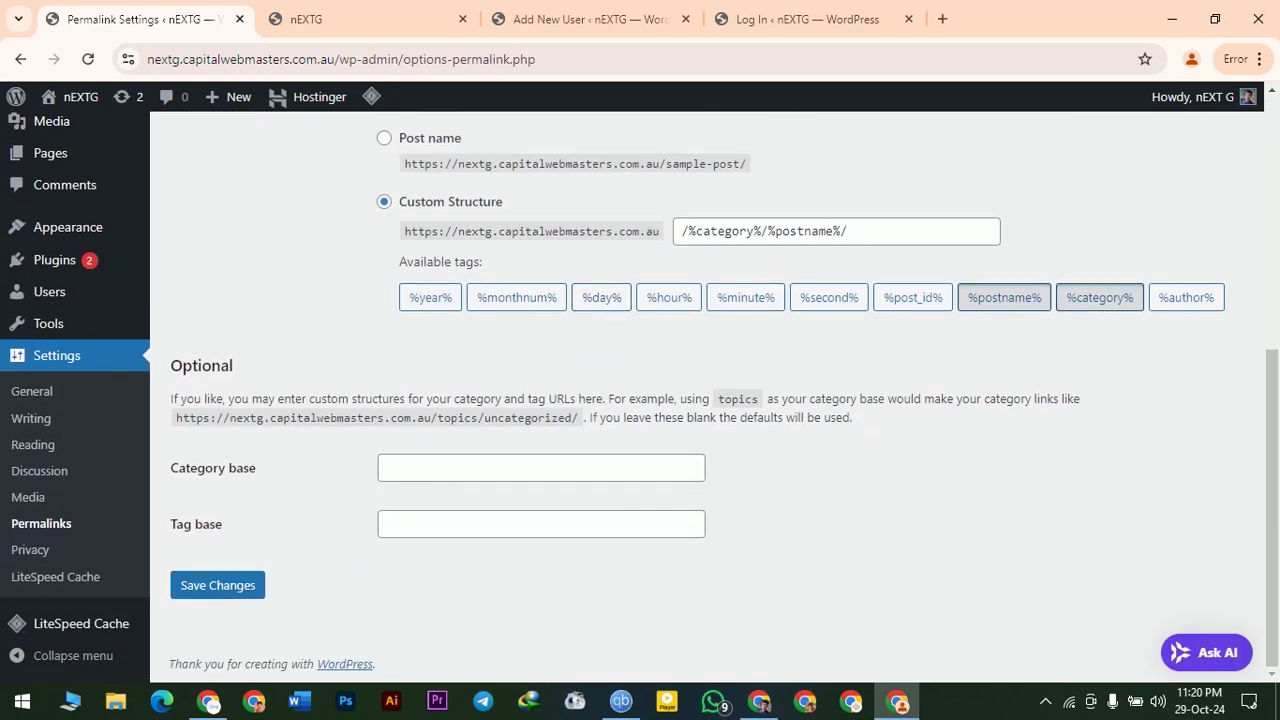
{"action": "left_click_drag", "start_coordinate": [404, 417], "coordinate": [895, 434]}
{"action": "left_click", "coordinate": [956, 416]}
{"action": "mouse_move", "coordinate": [40, 170]}
- Open the Privacy settings and review the Privacy Policy page selected for the site
{"action": "left_click", "coordinate": [25, 550]}
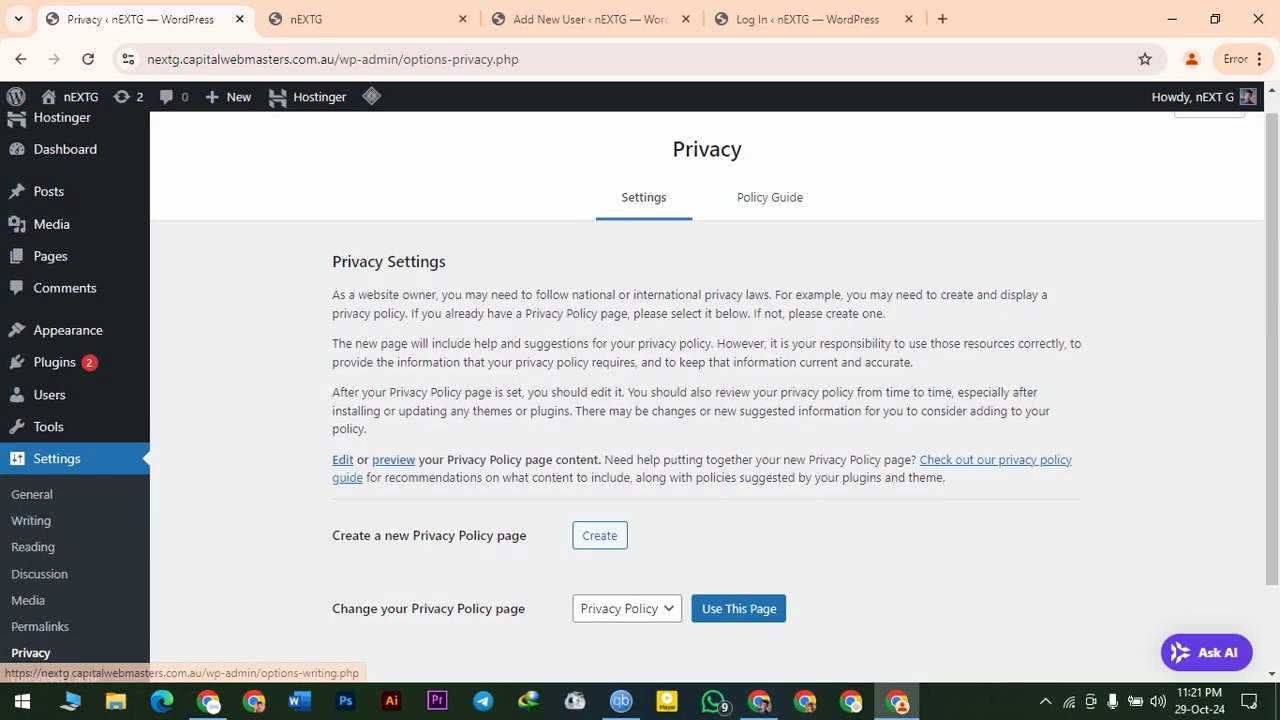
{"action": "scroll", "coordinate": [707, 400], "scroll_direction": "down", "scroll_amount": 2}
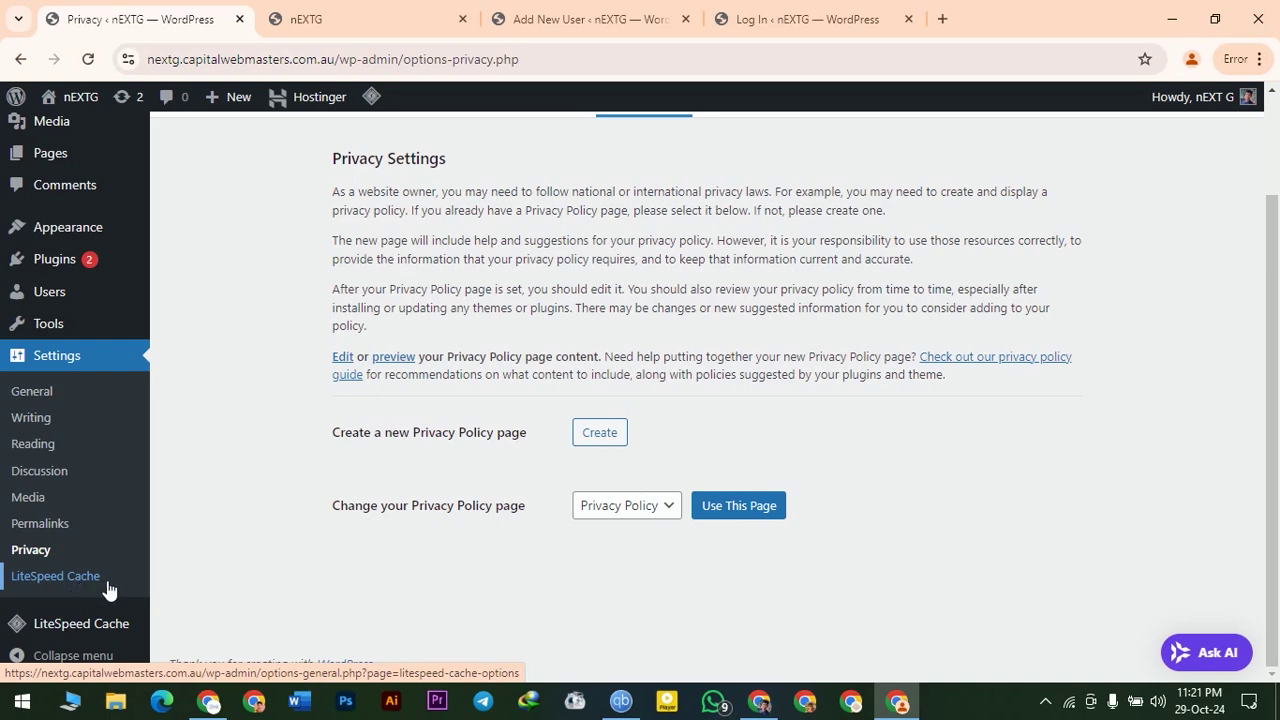
{"action": "scroll", "coordinate": [532, 215], "scroll_direction": "up", "scroll_amount": 2}
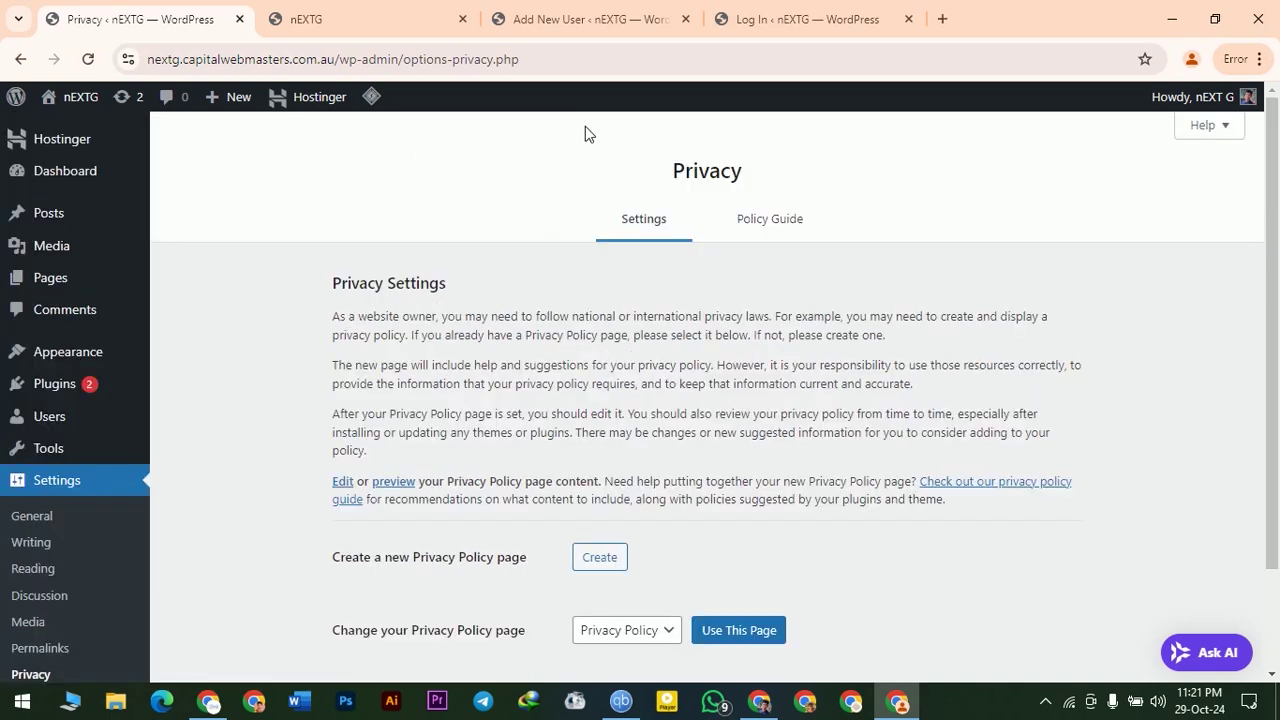
{"action": "scroll", "coordinate": [389, 470], "scroll_direction": "down", "scroll_amount": 2}
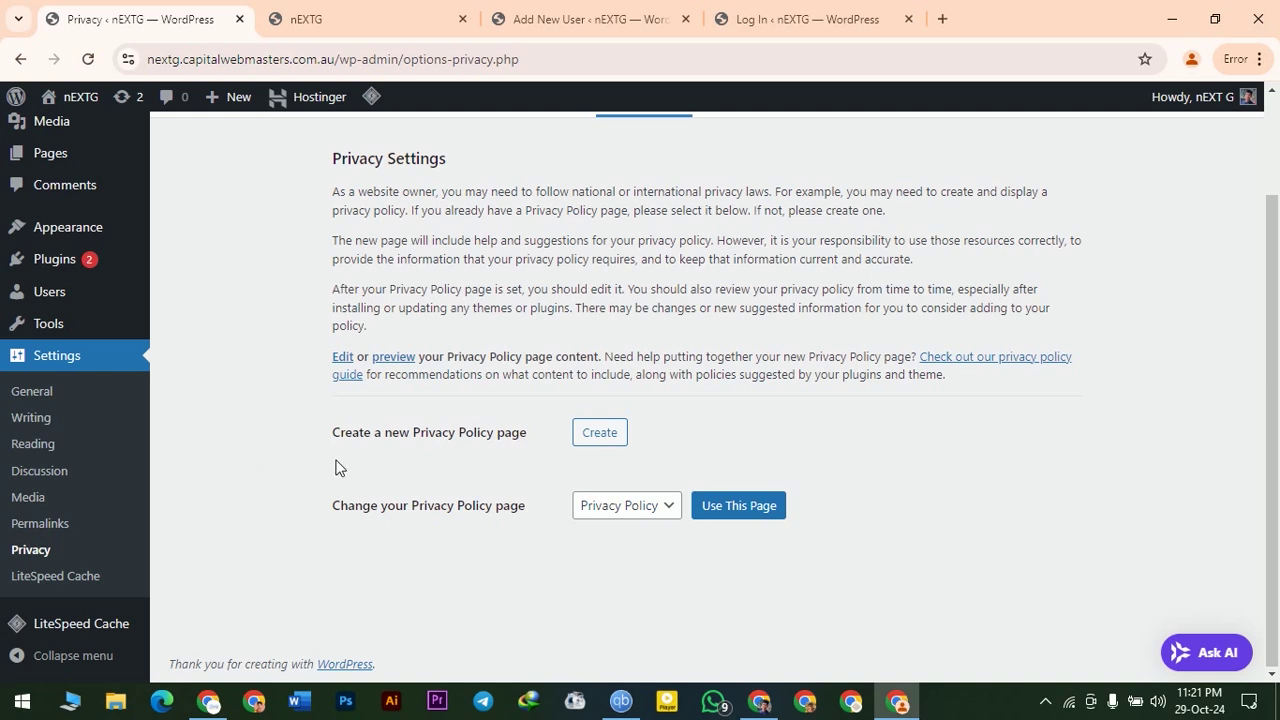
{"action": "scroll", "coordinate": [1103, 549], "scroll_direction": "up", "scroll_amount": 2}
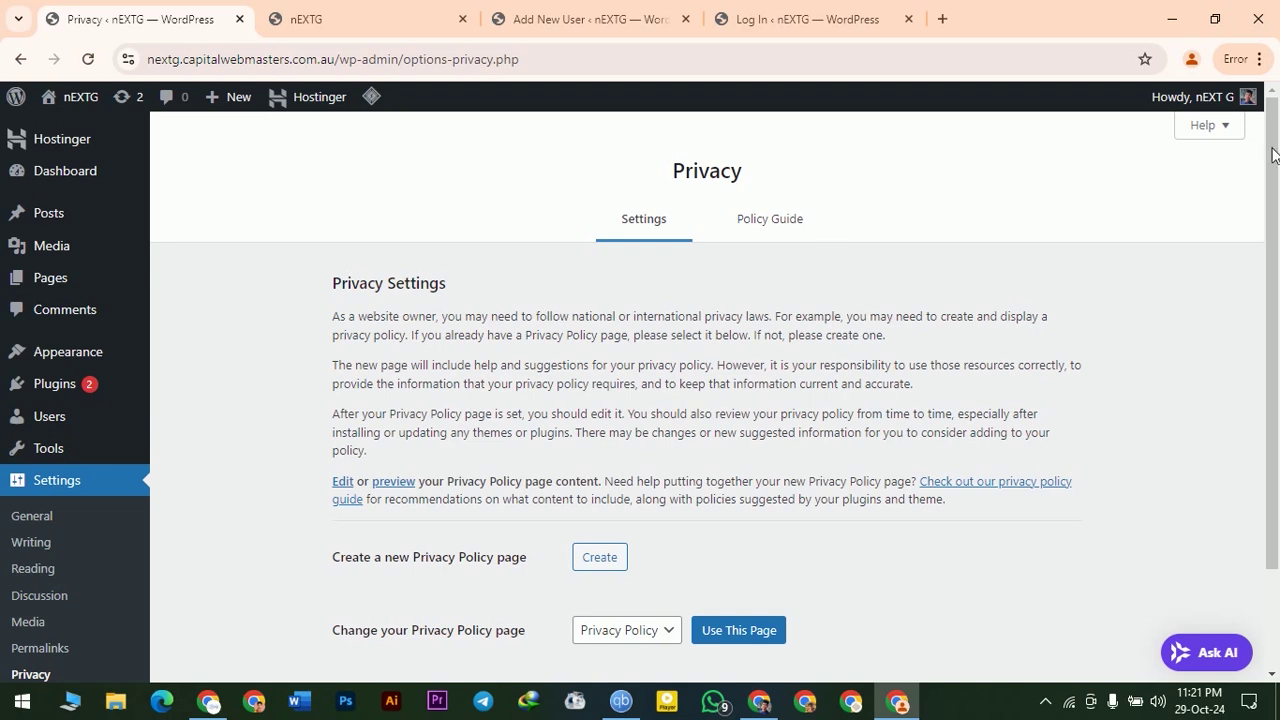
{"action": "mouse_move", "coordinate": [47, 245]}
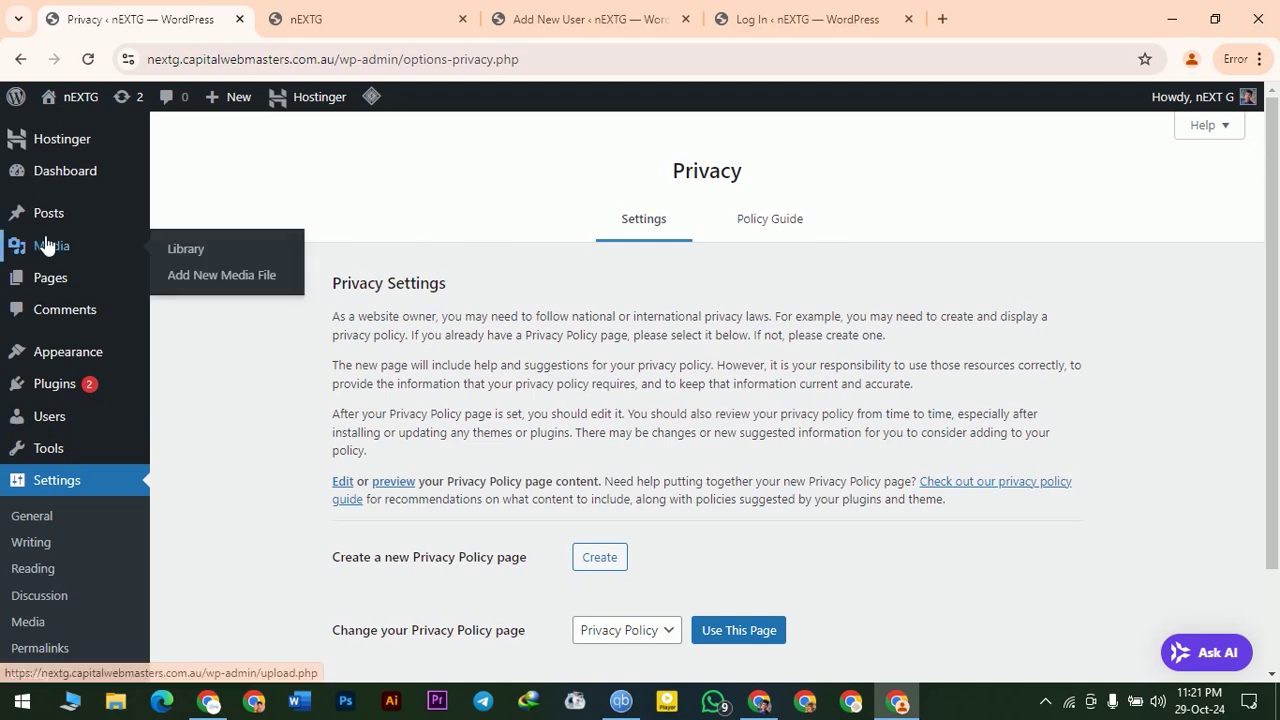
{"action": "mouse_move", "coordinate": [76, 179]}
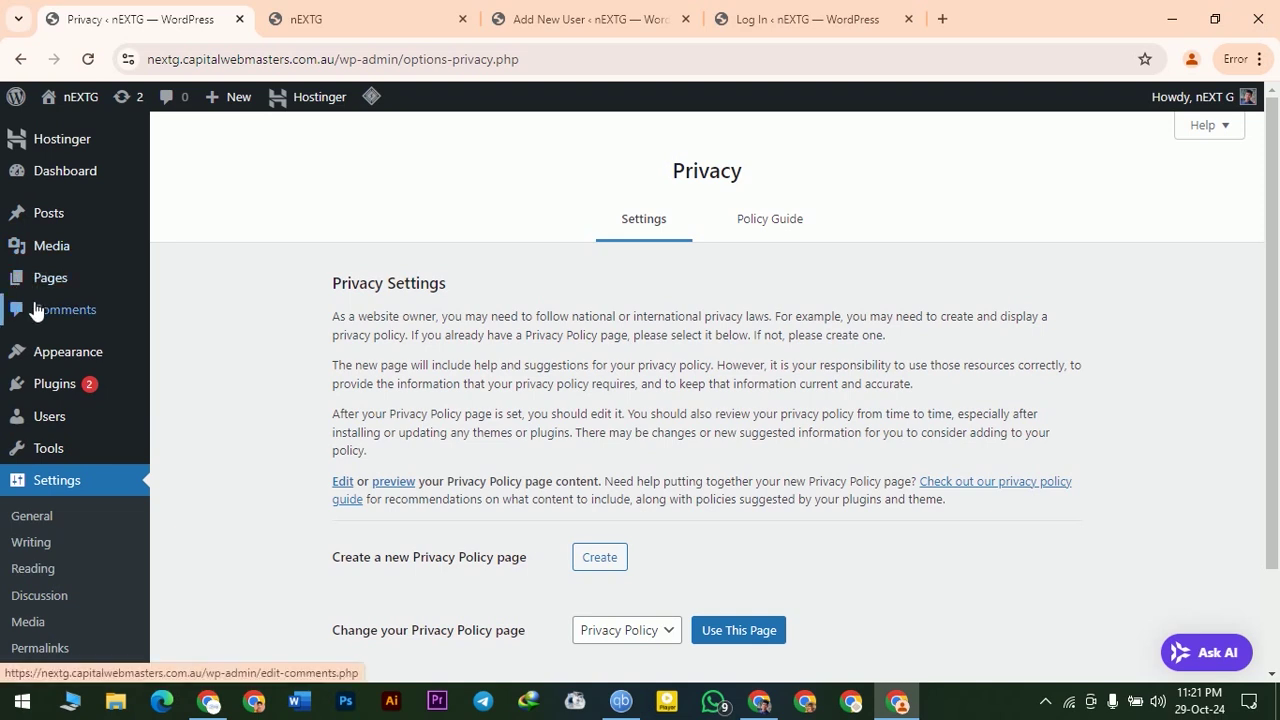
{"action": "mouse_move", "coordinate": [86, 345]}
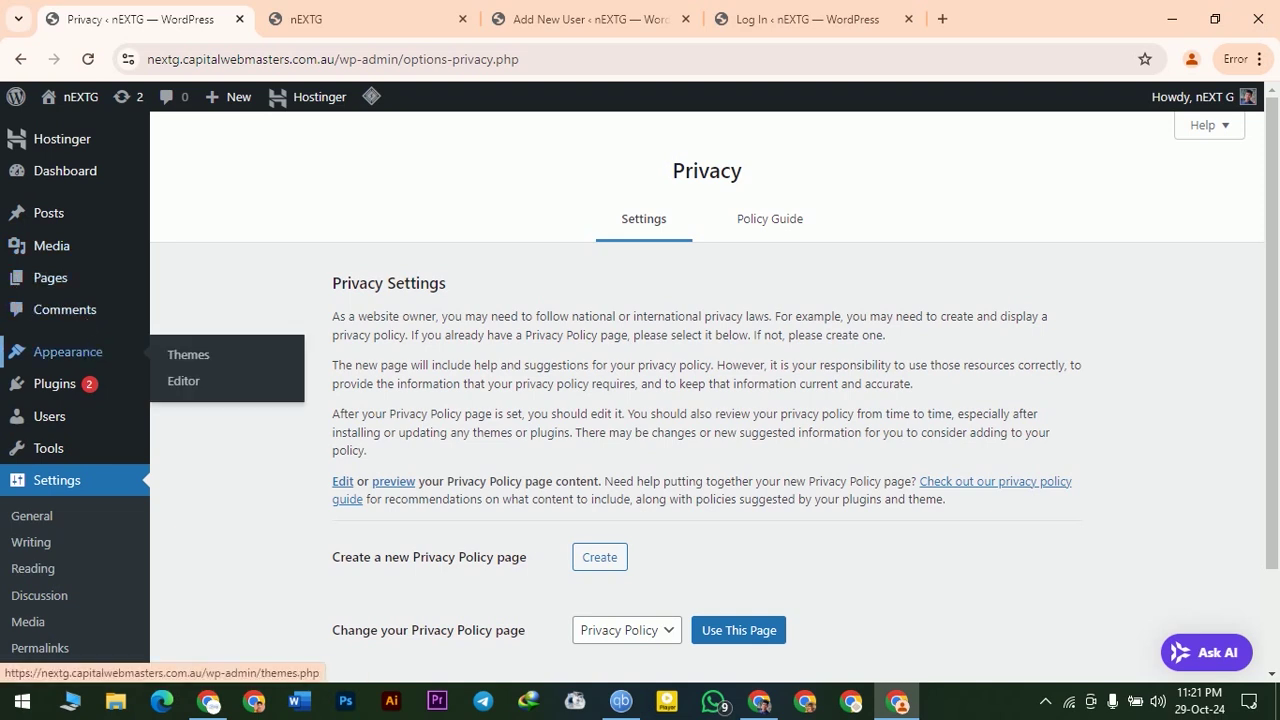
{"action": "mouse_move", "coordinate": [95, 299]}
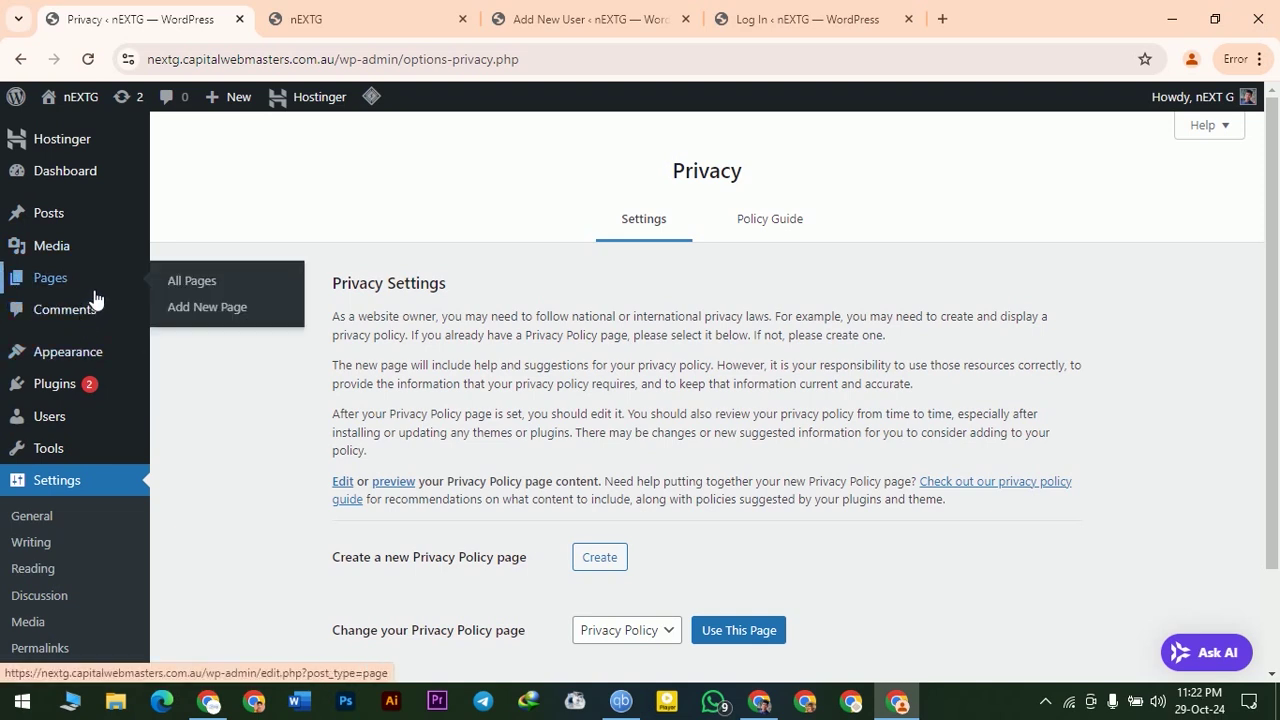